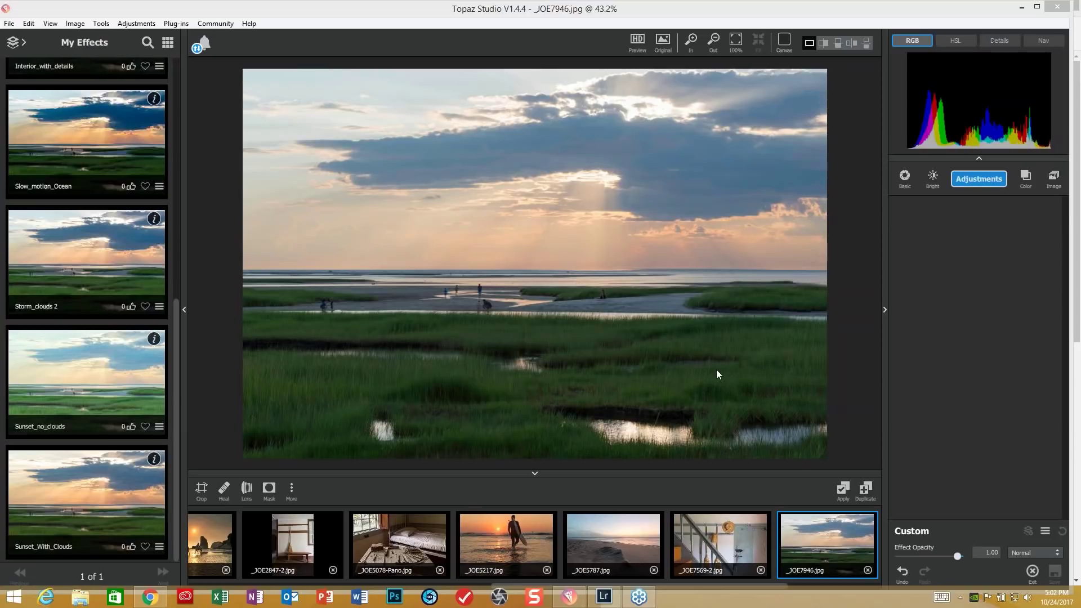
Apply the Storm_clouds 2 effect and set Precision Contrast to Micro 0.36, Low 0.27 and Medium -0.21
{"action": "left_click", "coordinate": [77, 279]}
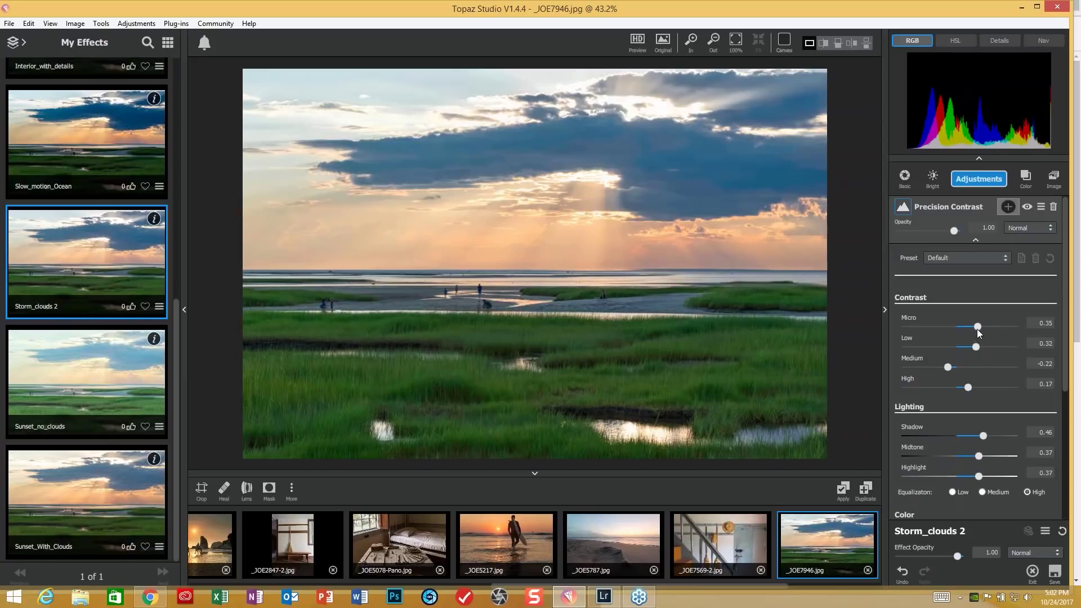
{"action": "mouse_move", "coordinate": [978, 331]}
{"action": "left_mouse_down"}
{"action": "mouse_move", "coordinate": [927, 335]}
{"action": "mouse_move", "coordinate": [978, 328]}
{"action": "left_mouse_up"}
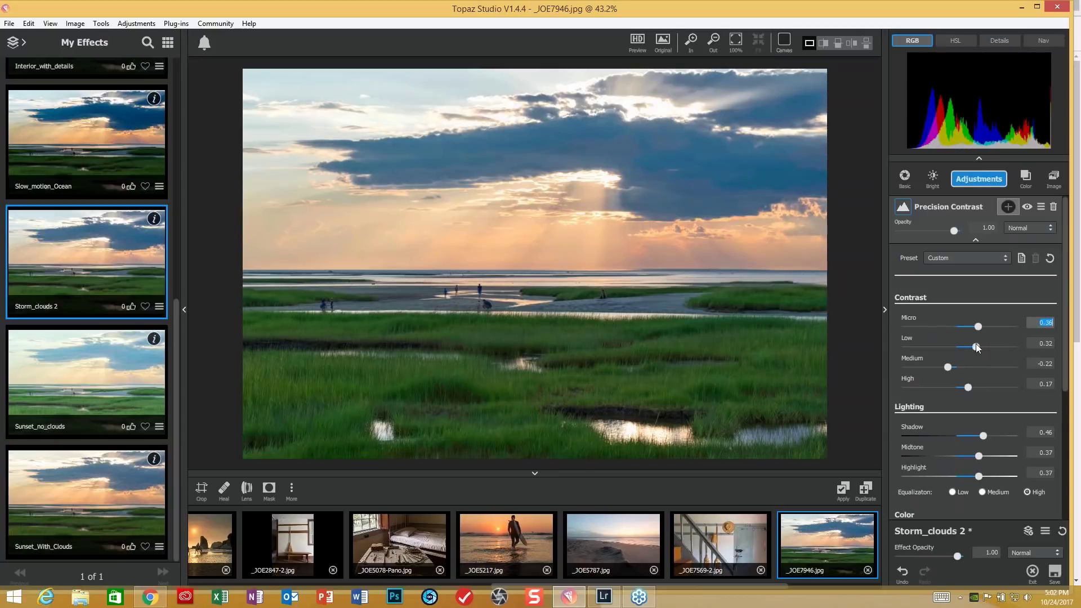
{"action": "mouse_move", "coordinate": [975, 343]}
{"action": "left_mouse_down"}
{"action": "mouse_move", "coordinate": [937, 348]}
{"action": "mouse_move", "coordinate": [973, 346]}
{"action": "left_mouse_up"}
{"action": "left_click", "coordinate": [947, 367]}
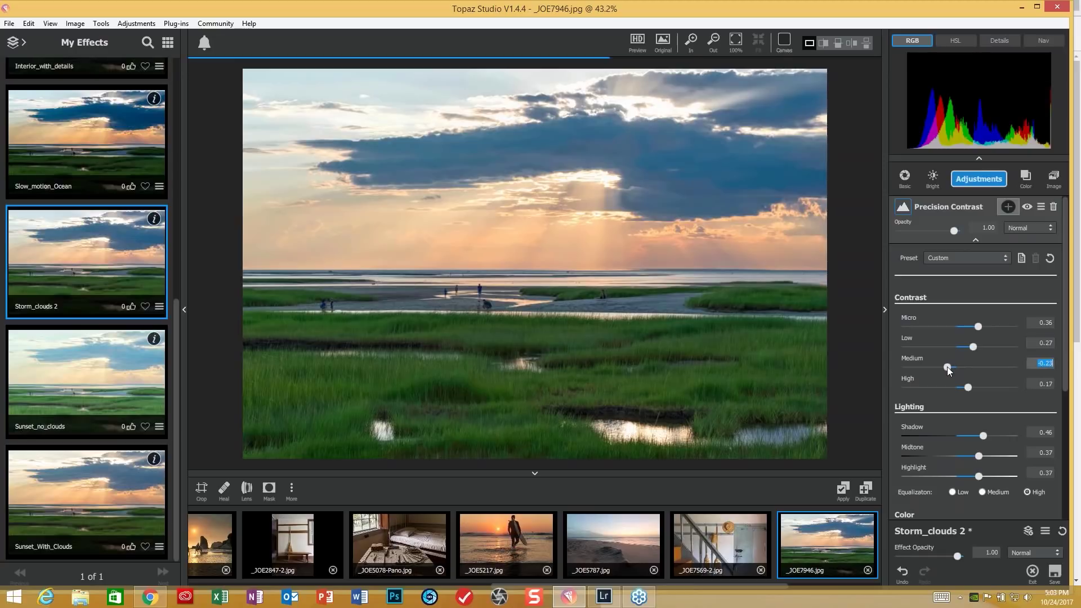
{"action": "left_click_drag", "start_coordinate": [947, 366], "coordinate": [945, 366]}
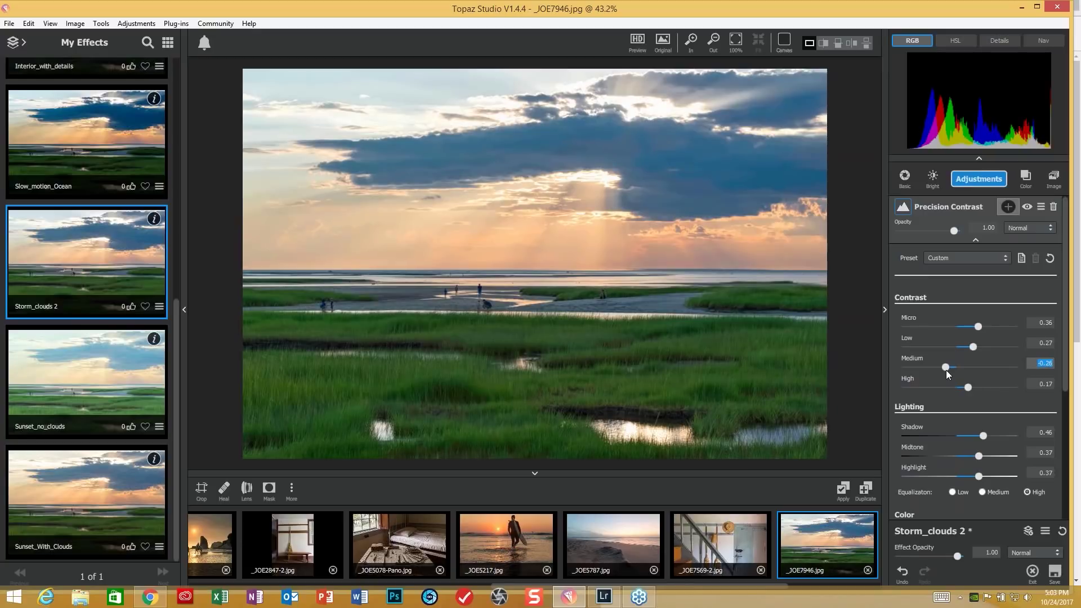
{"action": "left_click_drag", "start_coordinate": [947, 366], "coordinate": [949, 366]}
In Precision Contrast, set the Midtone lighting to 0.34 and Color Contrast to -0.09
{"action": "mouse_move", "coordinate": [980, 458]}
{"action": "left_mouse_down"}
{"action": "mouse_move", "coordinate": [943, 461]}
{"action": "mouse_move", "coordinate": [977, 455]}
{"action": "left_mouse_up"}
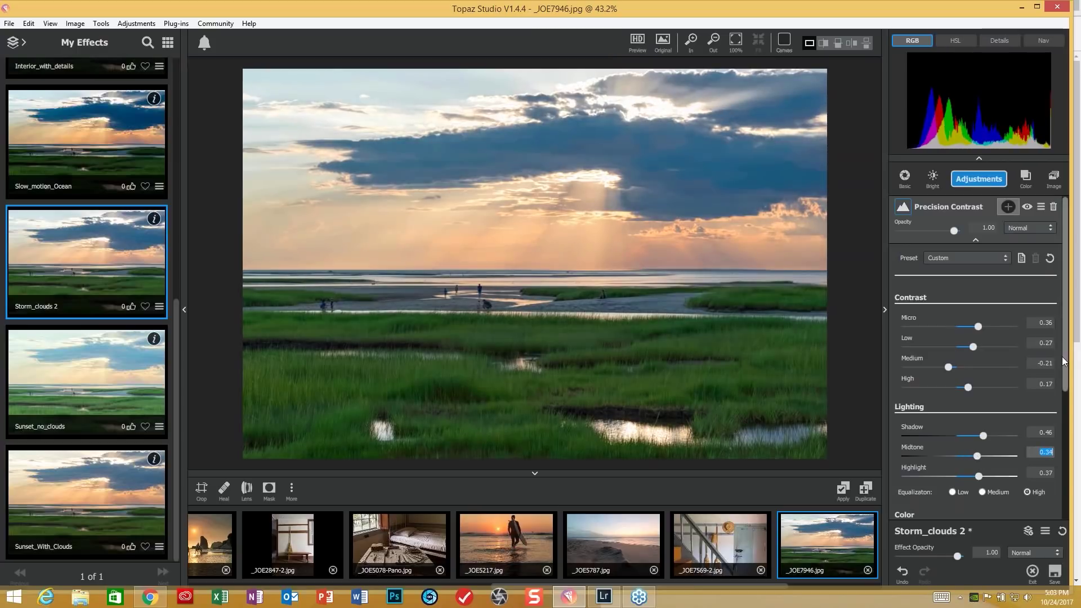
{"action": "left_click_drag", "start_coordinate": [1065, 371], "coordinate": [1061, 430]}
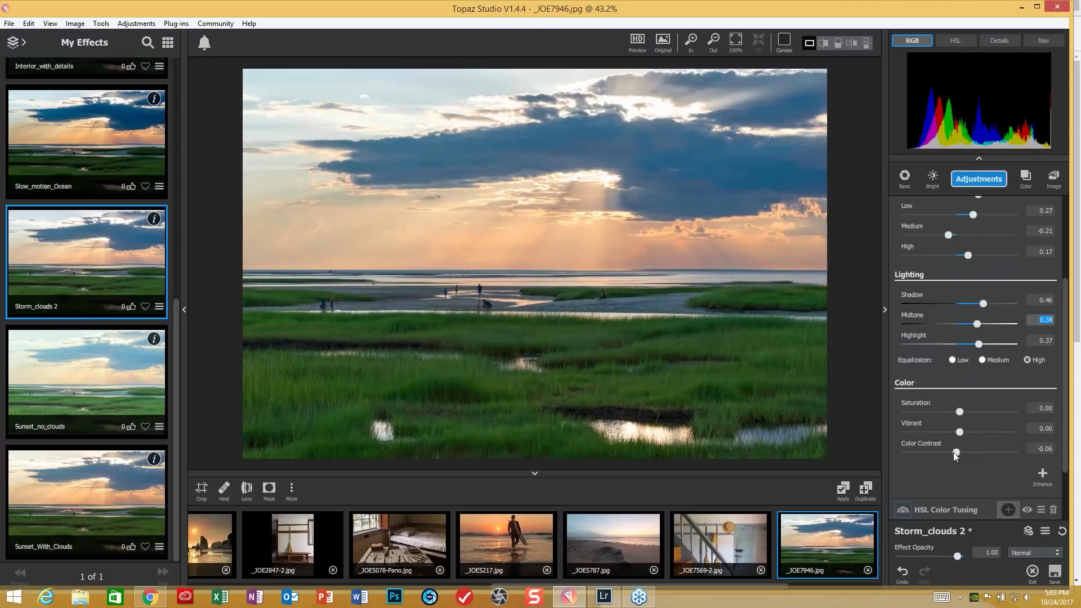
{"action": "mouse_move", "coordinate": [954, 452]}
{"action": "left_mouse_down"}
{"action": "mouse_move", "coordinate": [911, 459]}
{"action": "mouse_move", "coordinate": [954, 450]}
{"action": "left_mouse_up"}
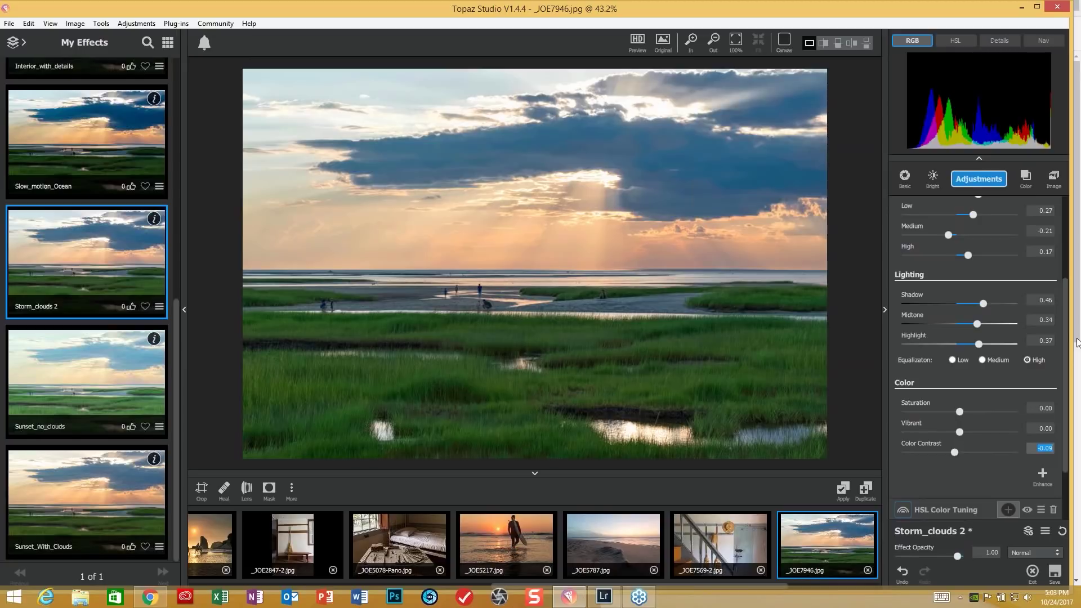
Examine the HSL Color Tuning saturation and lightness settings for each color from red through purple
{"action": "scroll", "coordinate": [1068, 333], "scroll_direction": "down", "scroll_amount": 3}
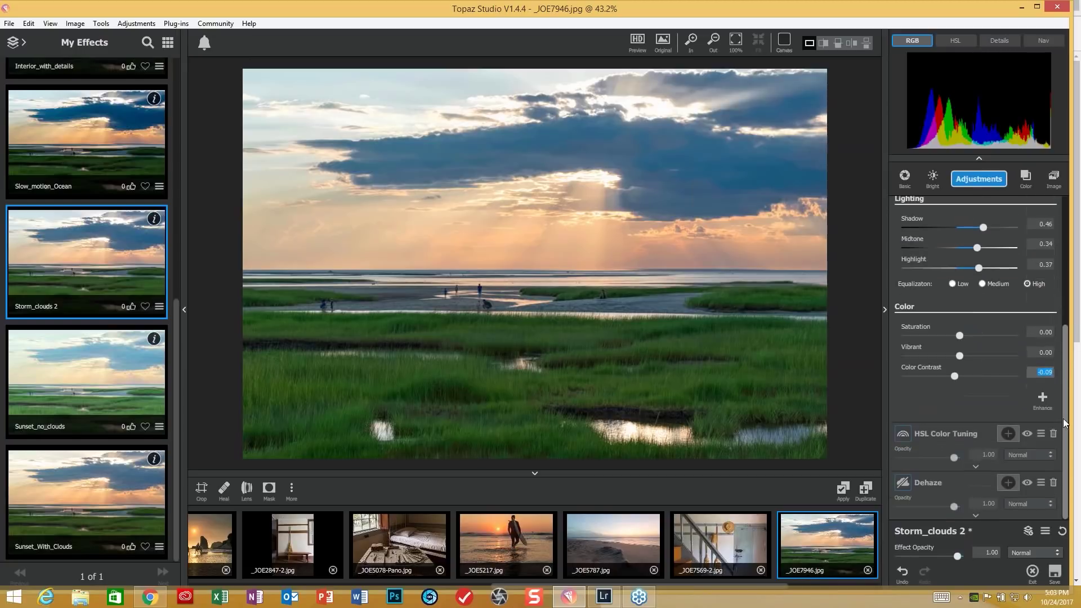
{"action": "left_click", "coordinate": [975, 468]}
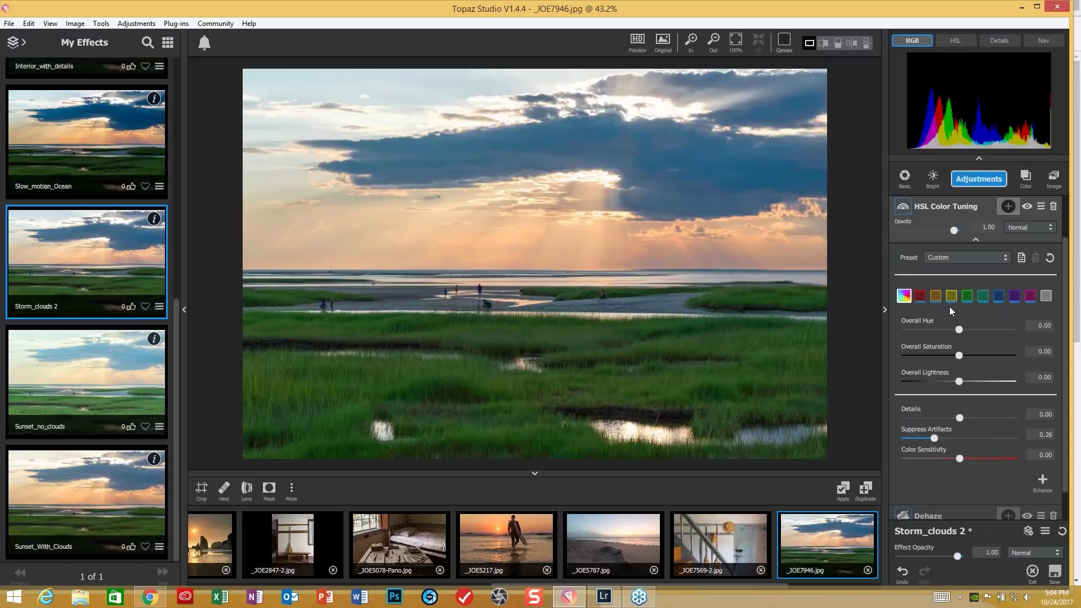
{"action": "left_click", "coordinate": [919, 297]}
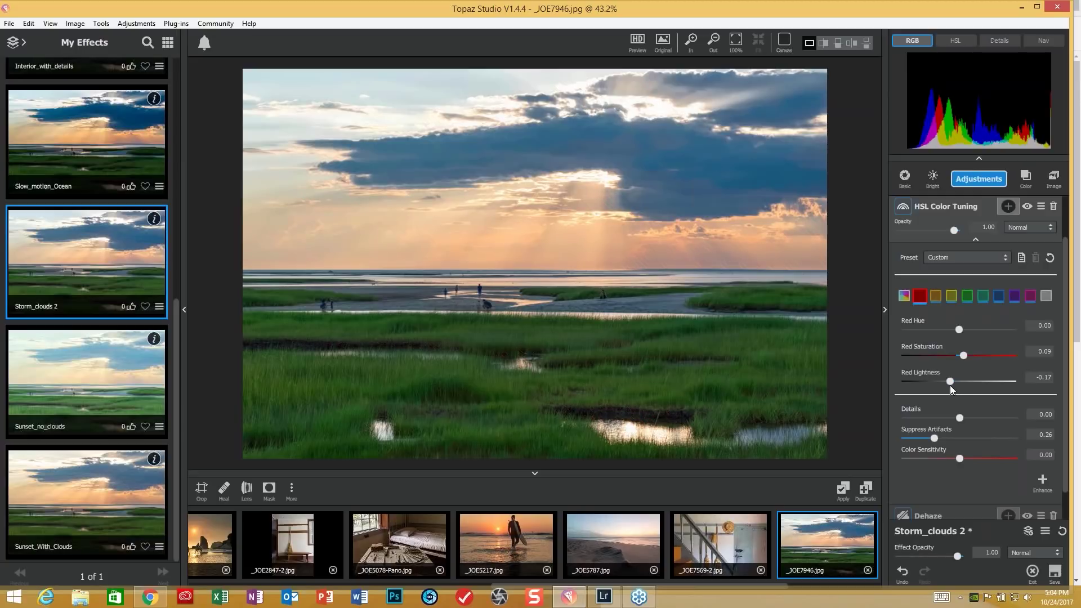
{"action": "left_click", "coordinate": [937, 296]}
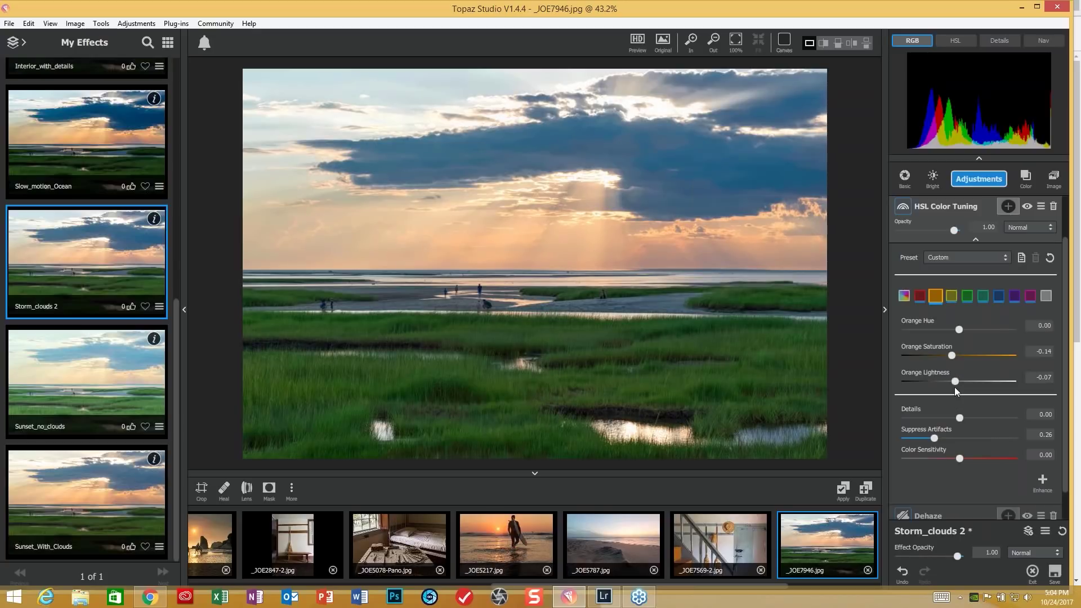
{"action": "left_click", "coordinate": [950, 297]}
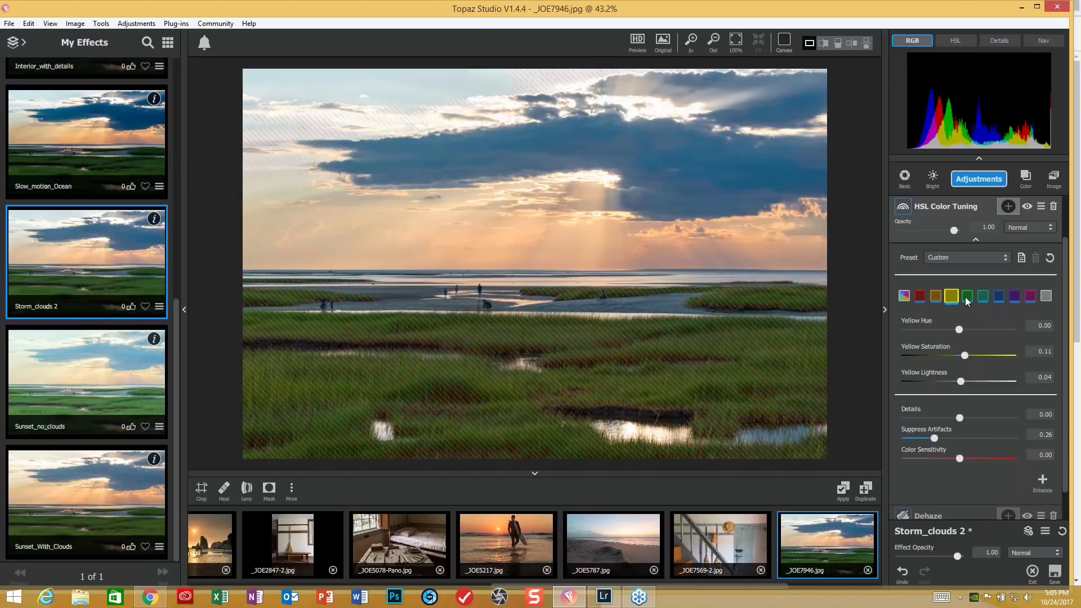
{"action": "left_click", "coordinate": [967, 298]}
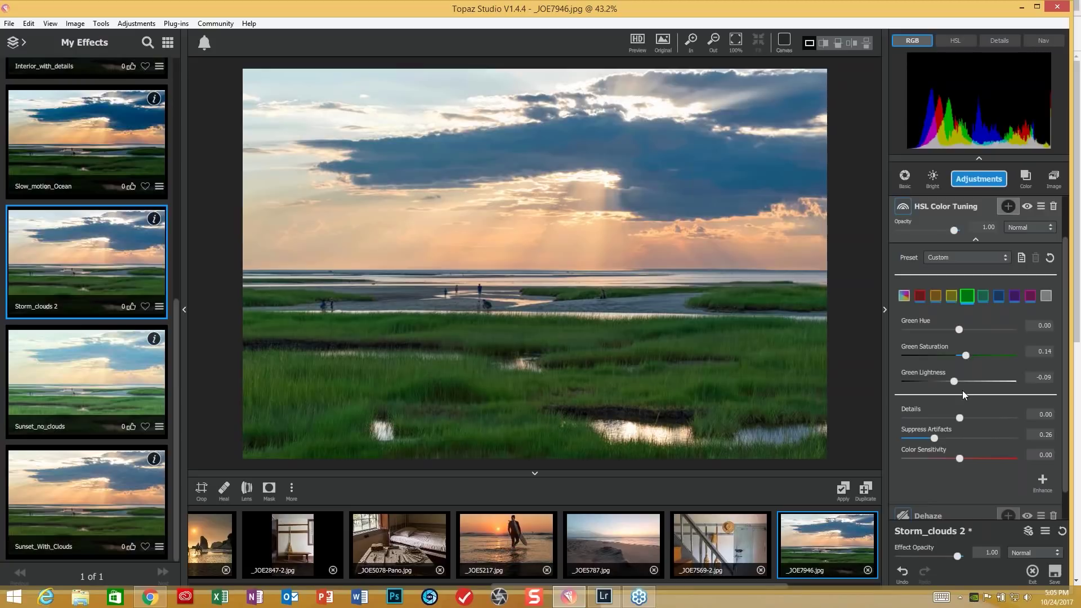
{"action": "left_click", "coordinate": [981, 299]}
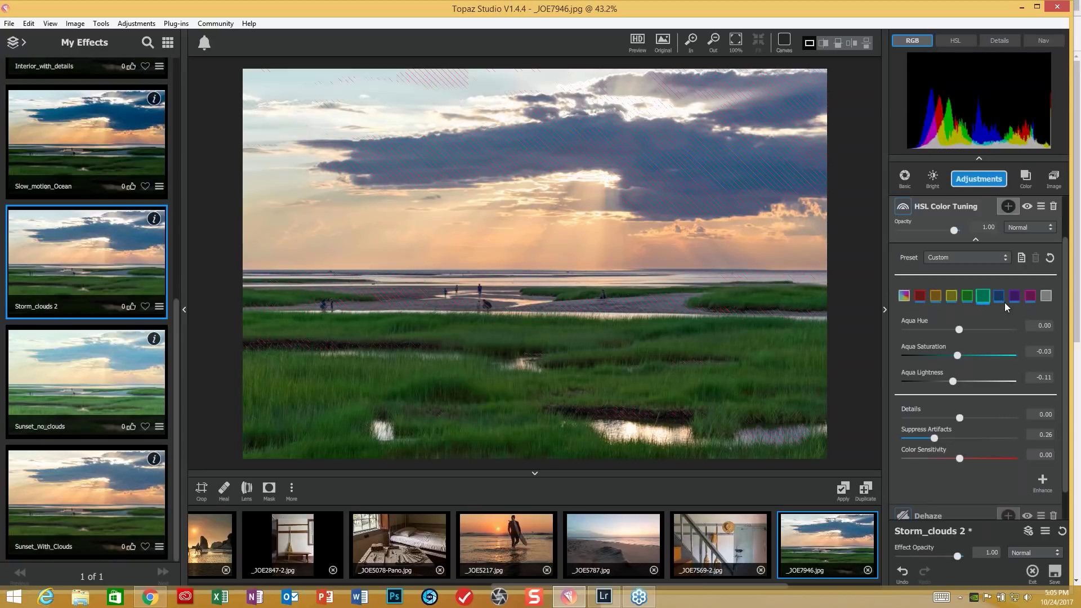
{"action": "left_click", "coordinate": [996, 299]}
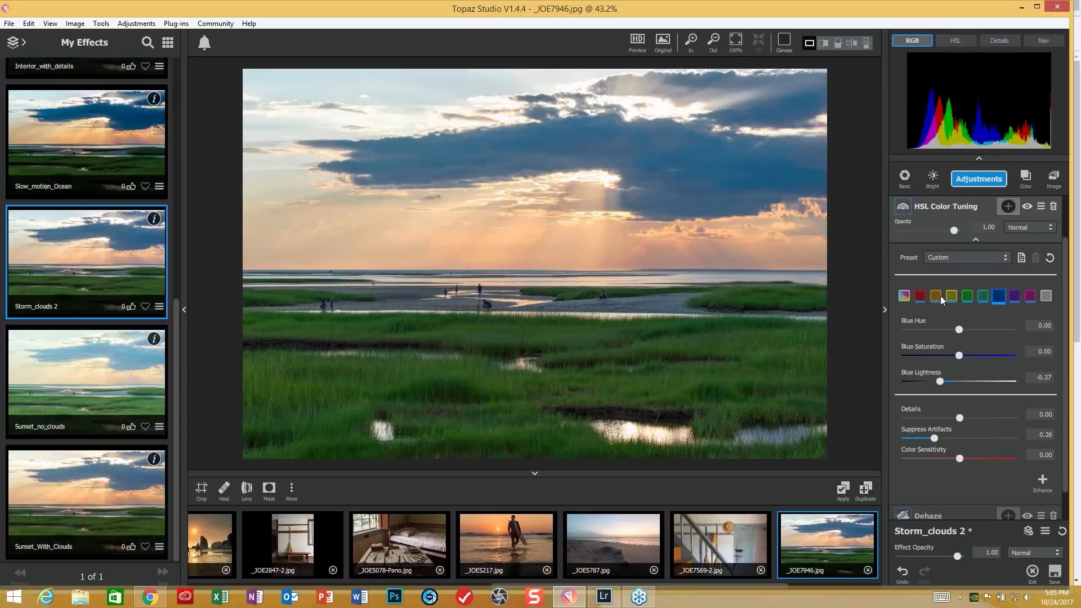
{"action": "left_click", "coordinate": [1014, 296]}
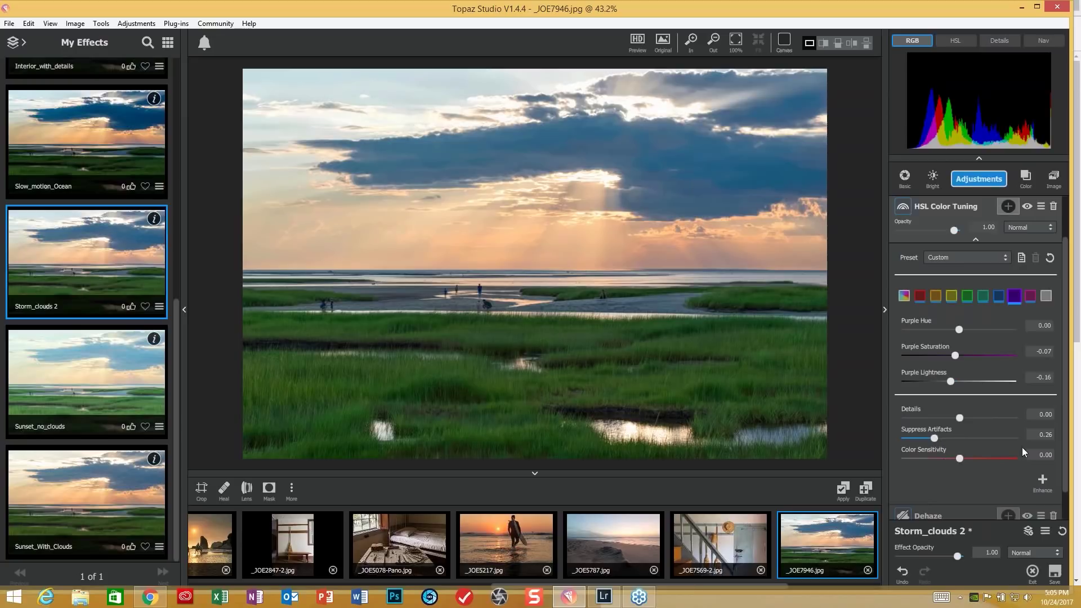
Try a Dehaze Strength of 0.91 and return it to 0.36
{"action": "scroll", "coordinate": [1069, 473], "scroll_direction": "down", "scroll_amount": 1}
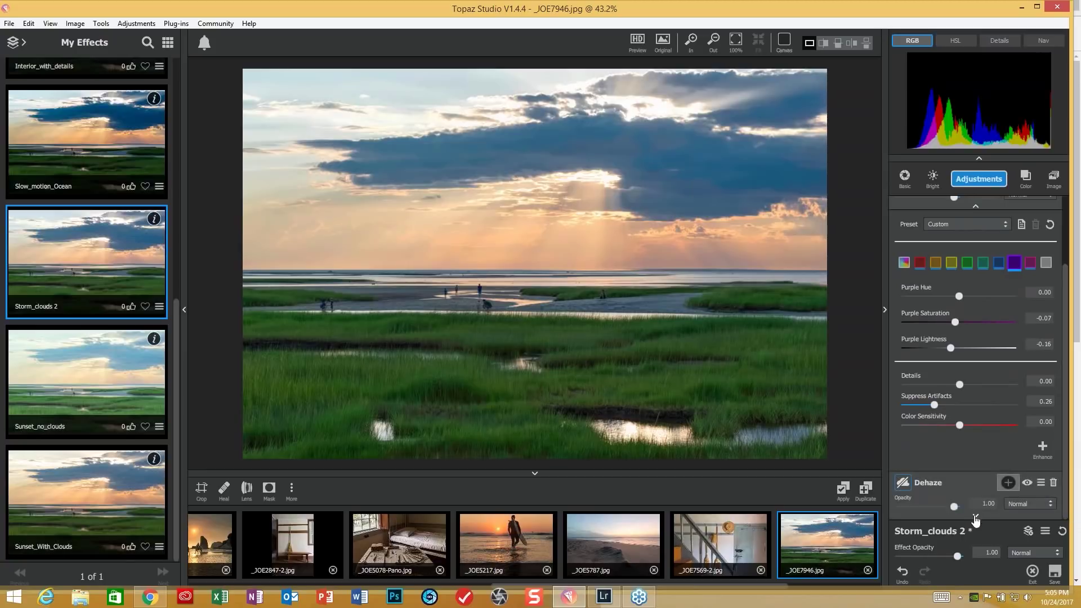
{"action": "left_click", "coordinate": [975, 518]}
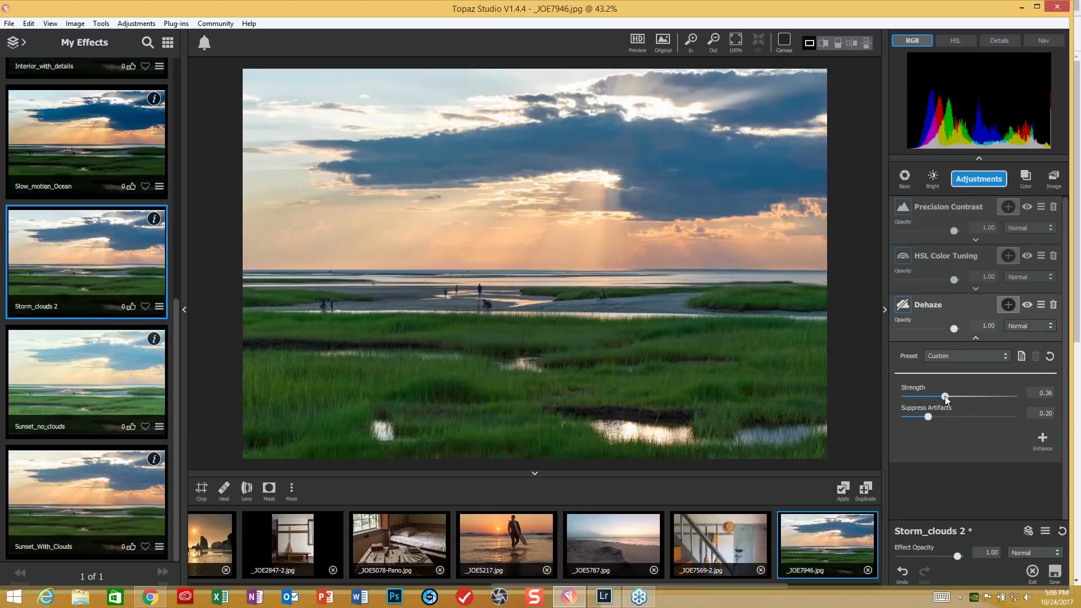
{"action": "left_click_drag", "start_coordinate": [945, 396], "coordinate": [1004, 399]}
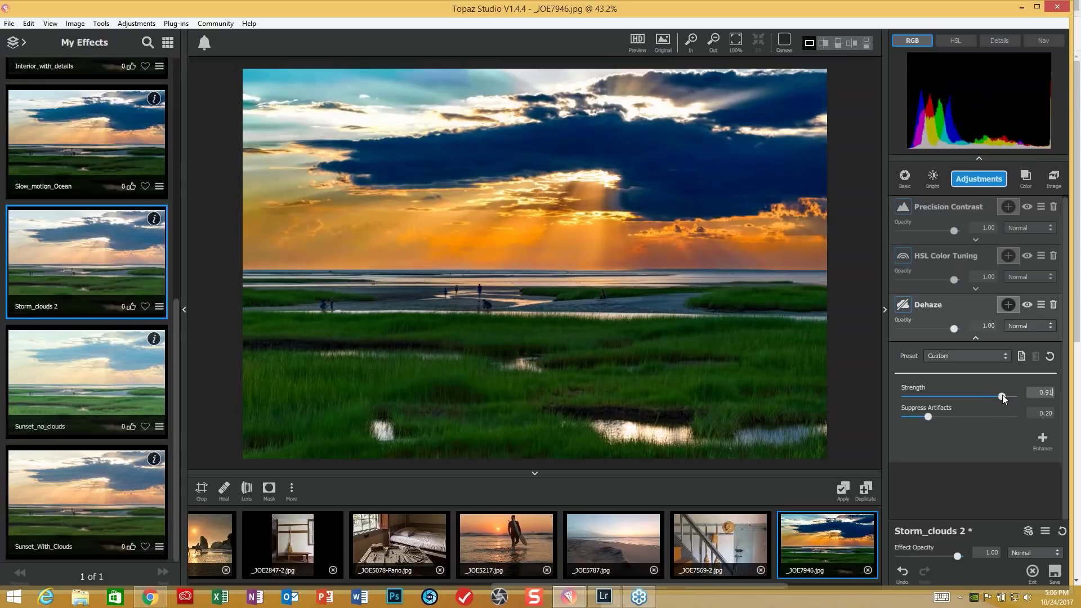
{"action": "left_click_drag", "start_coordinate": [1002, 396], "coordinate": [944, 398]}
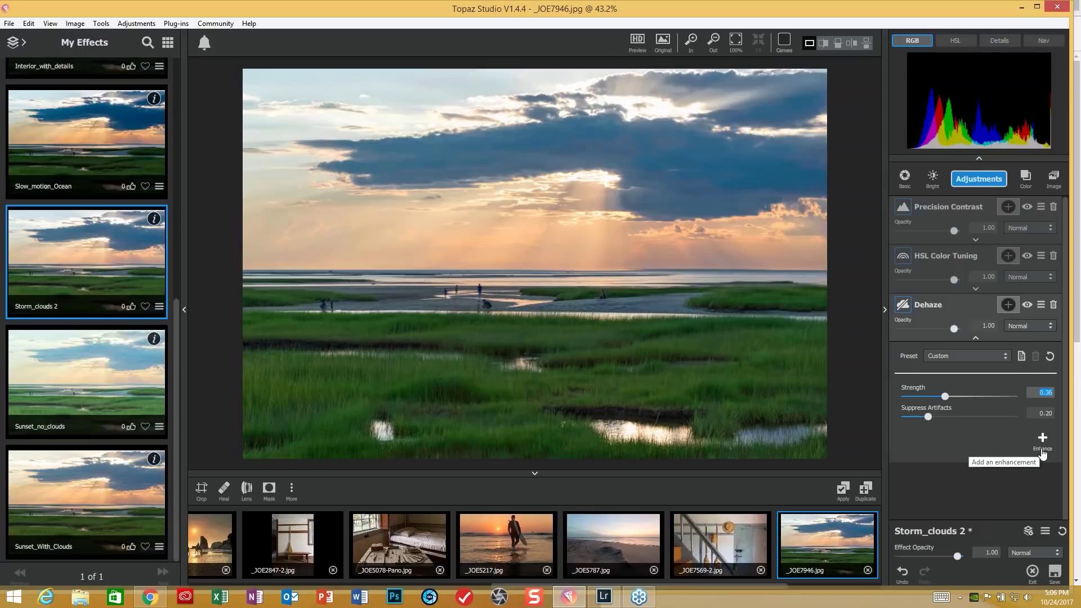
Add a Tone Curves adjustment and slightly raise the combined RGB curve with one highlight point and one shadow point
{"action": "left_click", "coordinate": [137, 23]}
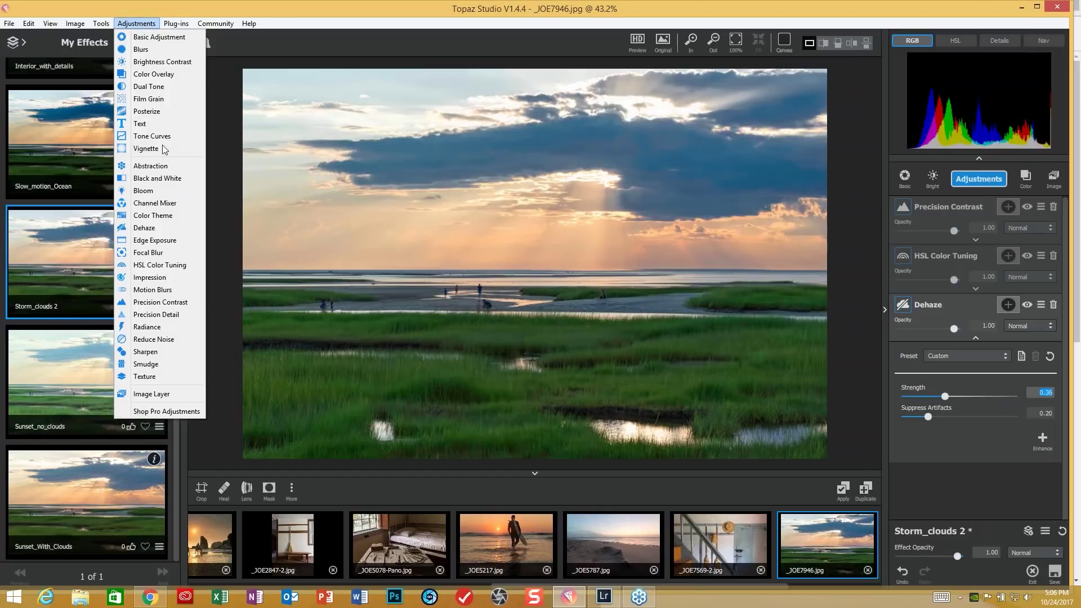
{"action": "key", "text": "Escape"}
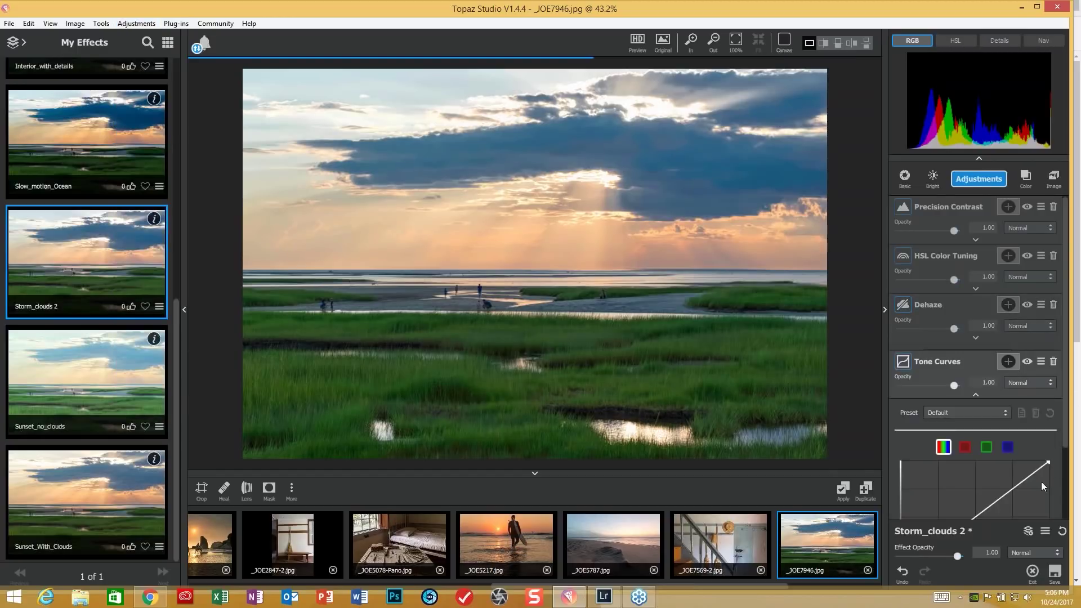
{"action": "scroll", "coordinate": [1041, 482], "scroll_direction": "down", "scroll_amount": 3}
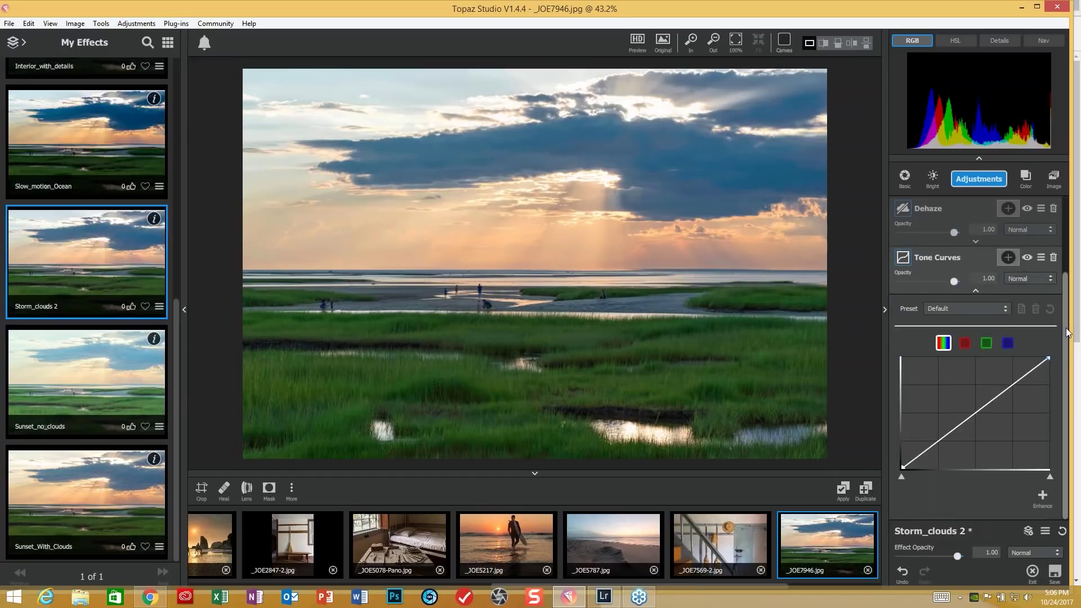
{"action": "left_click", "coordinate": [1018, 378]}
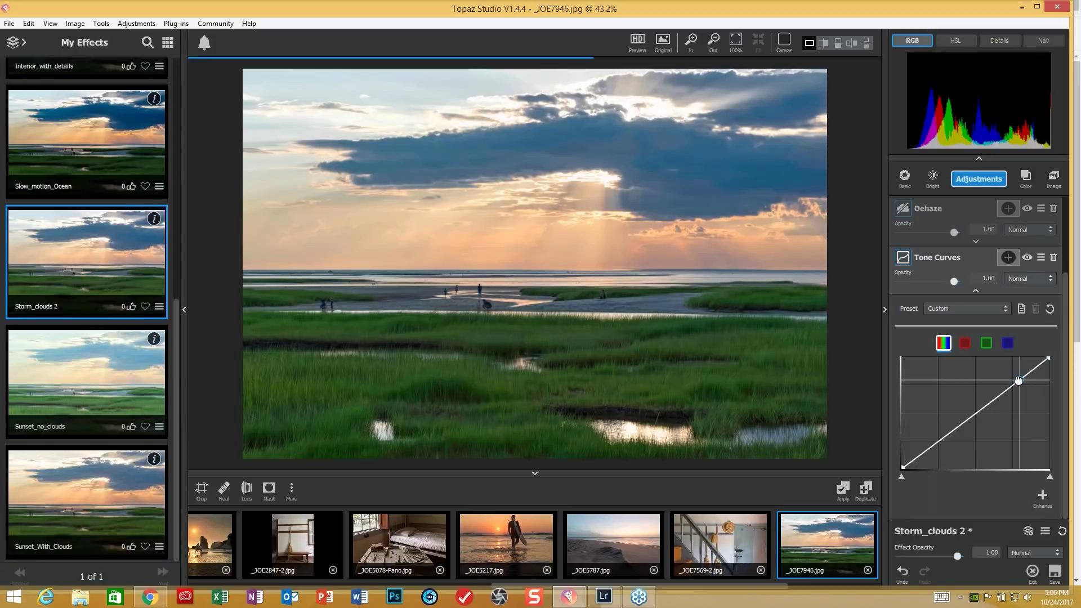
{"action": "left_click", "coordinate": [933, 443]}
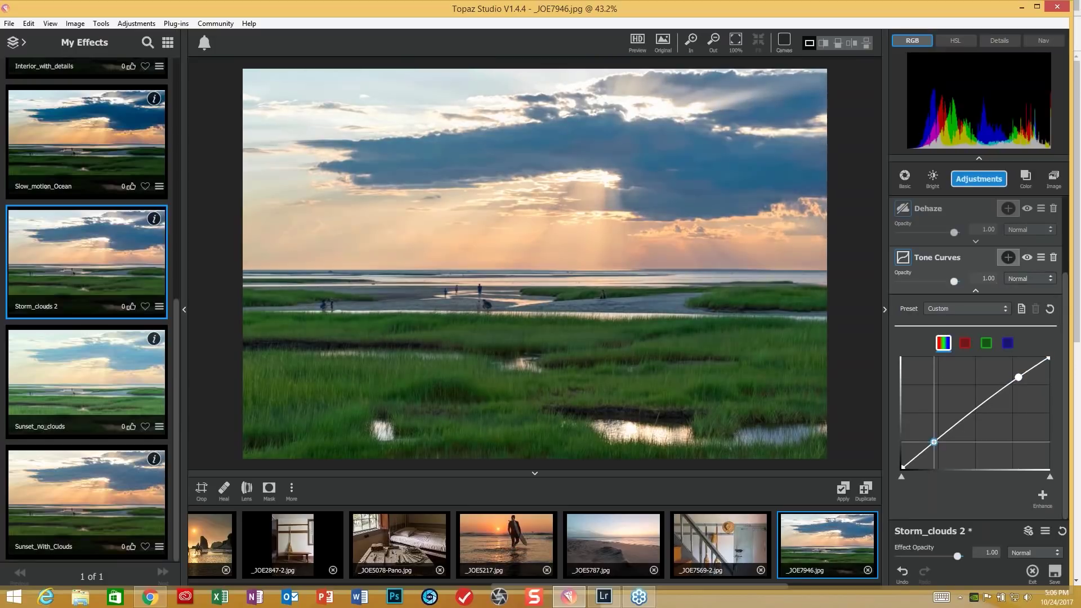
{"action": "left_click_drag", "start_coordinate": [933, 443], "coordinate": [934, 441]}
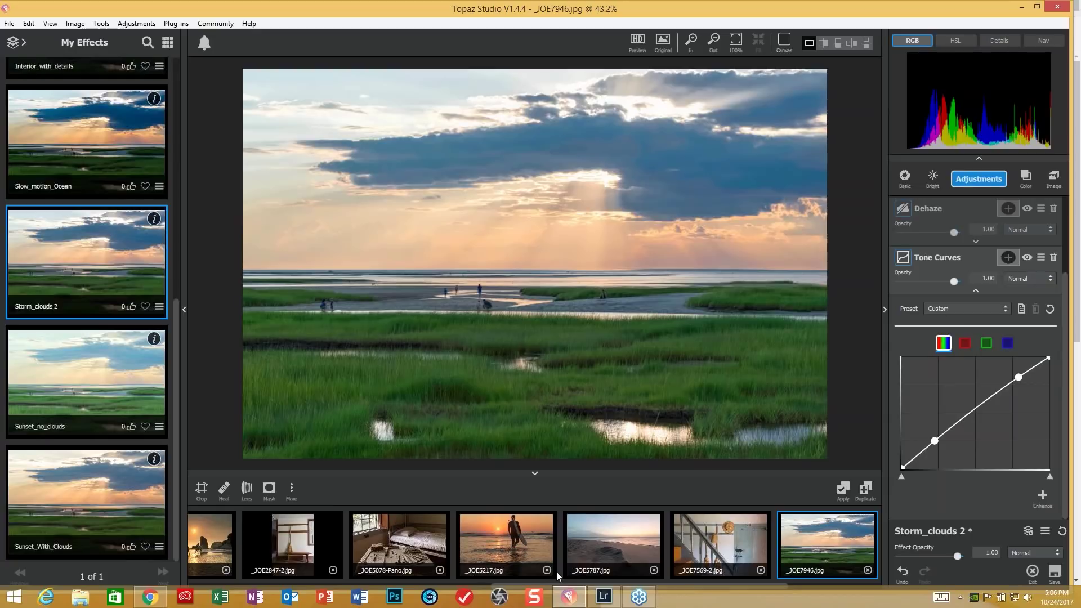
Switch to the photo _JOE5078-Pano.jpg and apply the Interior_prep_for_BW effect
{"action": "left_click", "coordinate": [395, 546]}
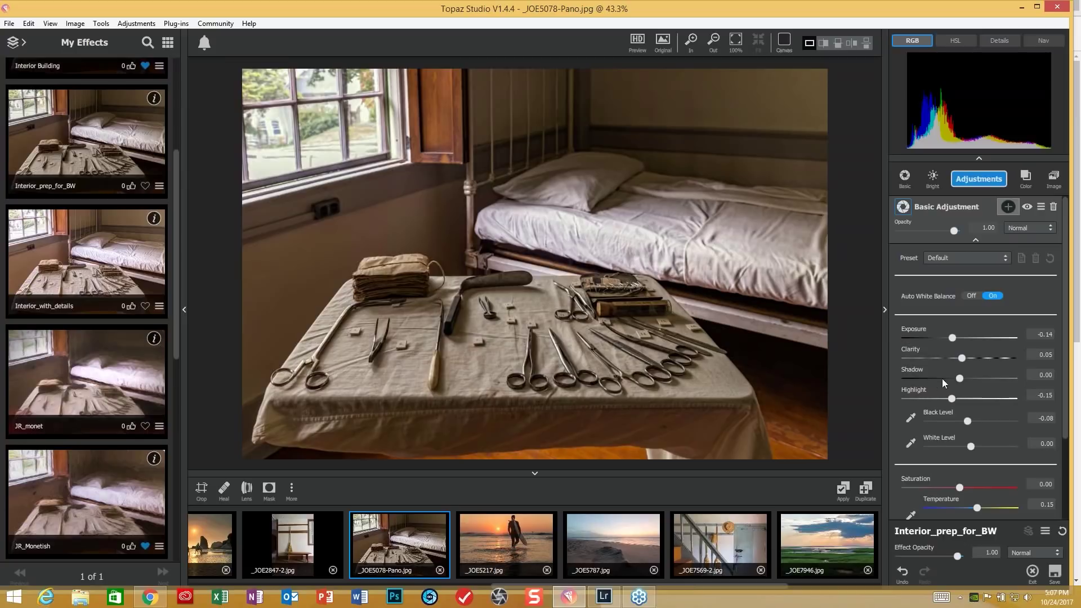
Try a Shadow value of 0.61 in Basic Adjustment and reset it to 0.00
{"action": "left_click_drag", "start_coordinate": [964, 377], "coordinate": [994, 378]}
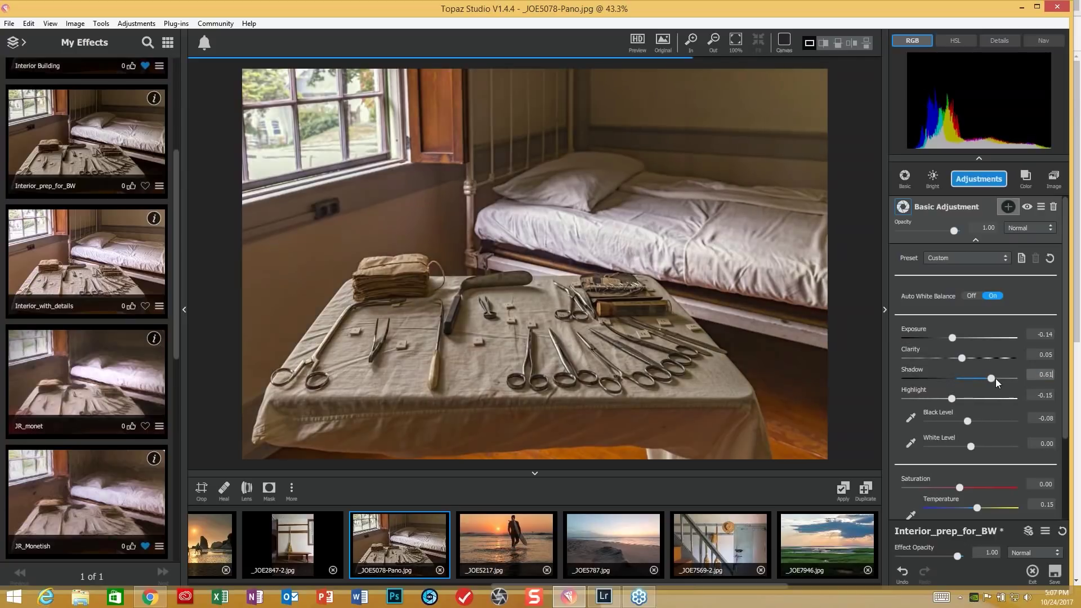
{"action": "key", "text": "Tab"}
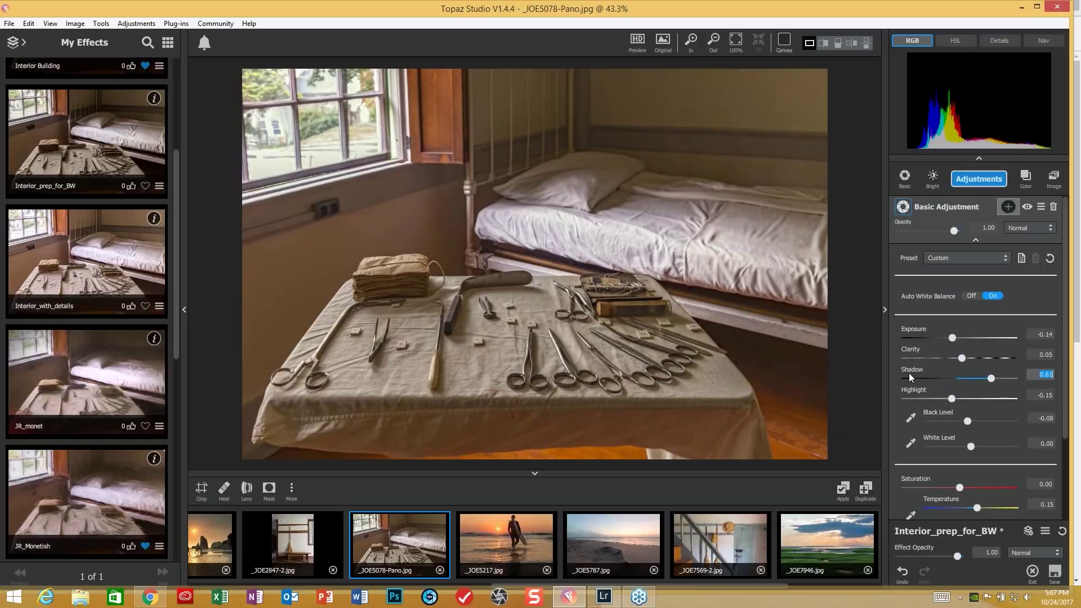
{"action": "double_click", "coordinate": [908, 370]}
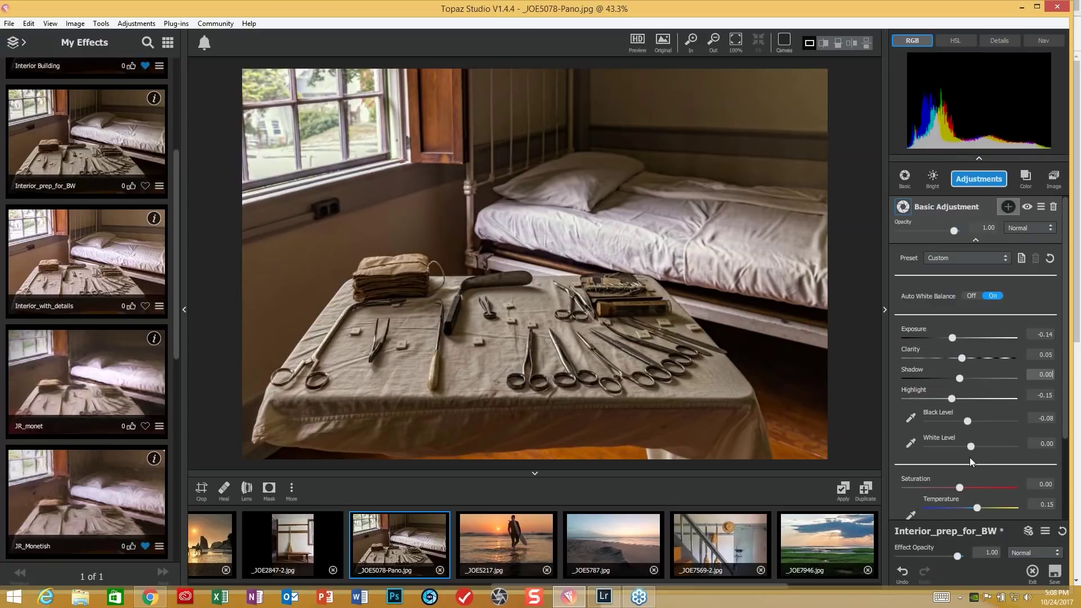
Compare the edited bedroom photo with its original version twice
{"action": "left_click", "coordinate": [555, 412]}
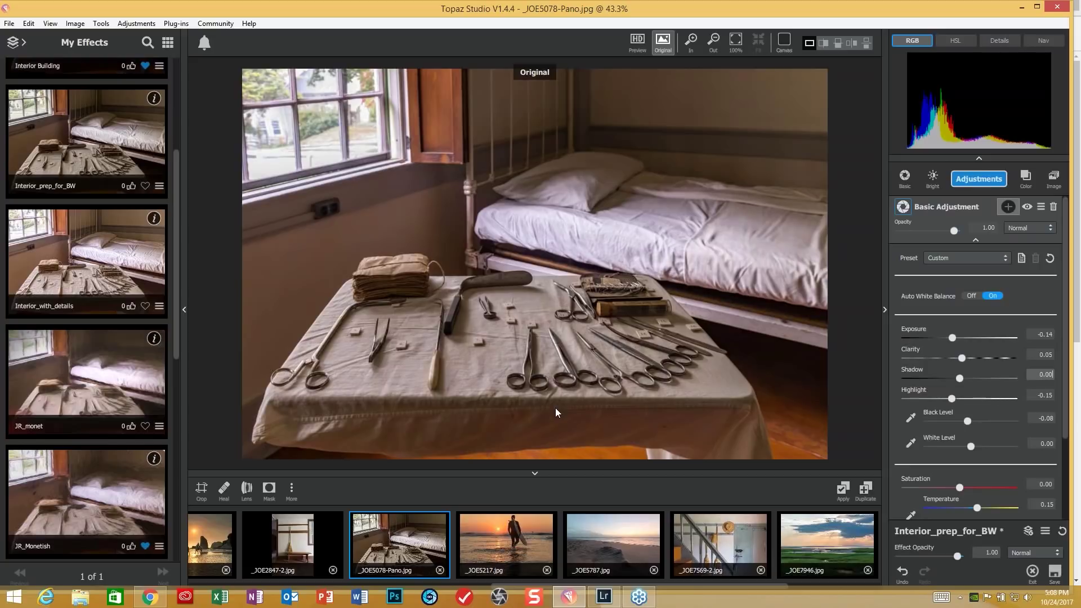
{"action": "left_click", "coordinate": [556, 410]}
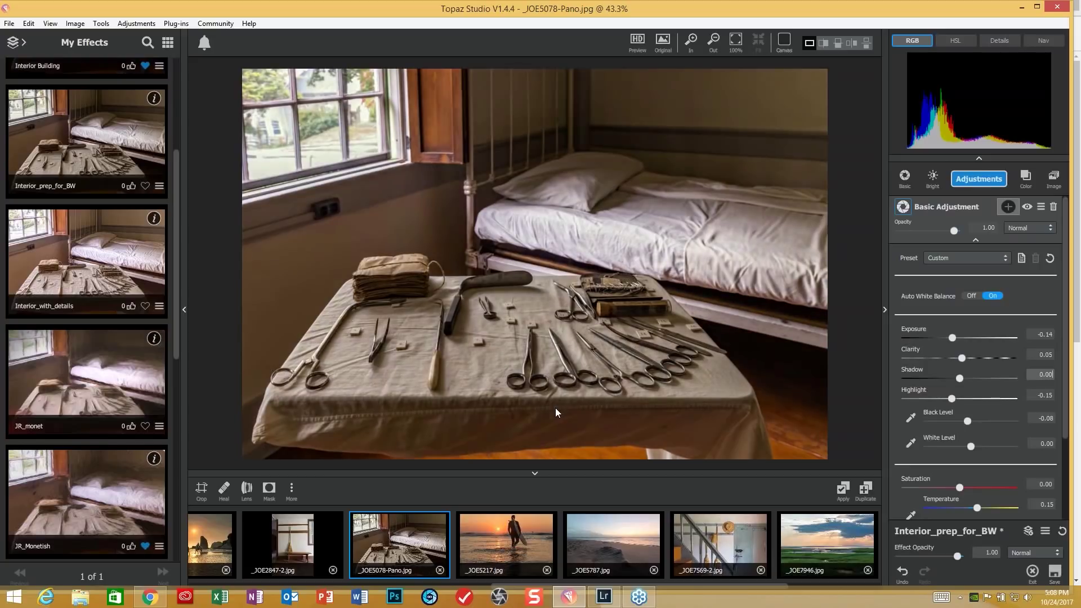
{"action": "left_click", "coordinate": [556, 409]}
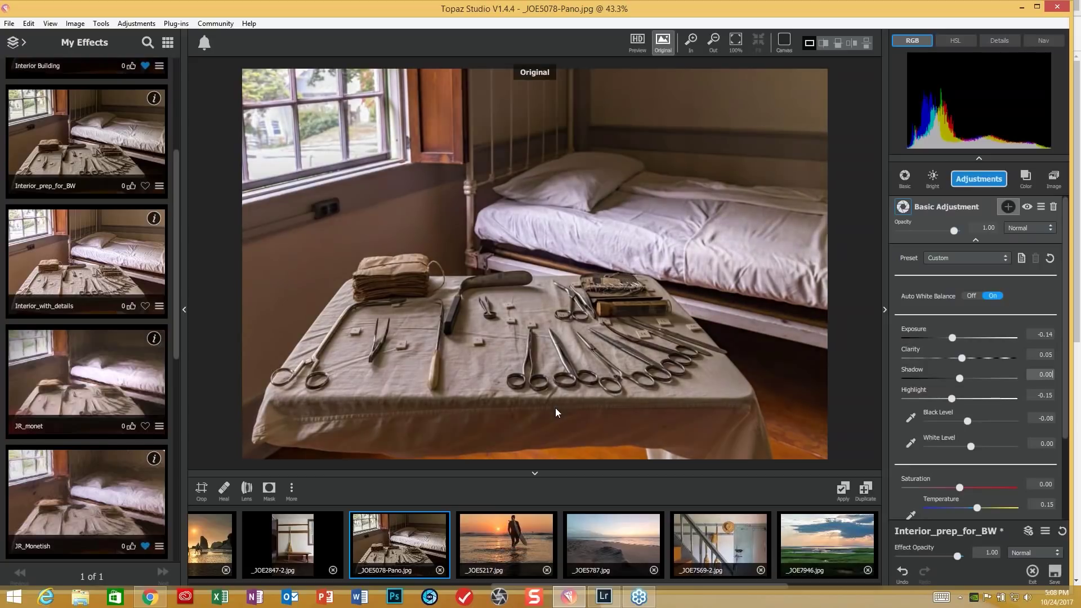
{"action": "left_click", "coordinate": [556, 412]}
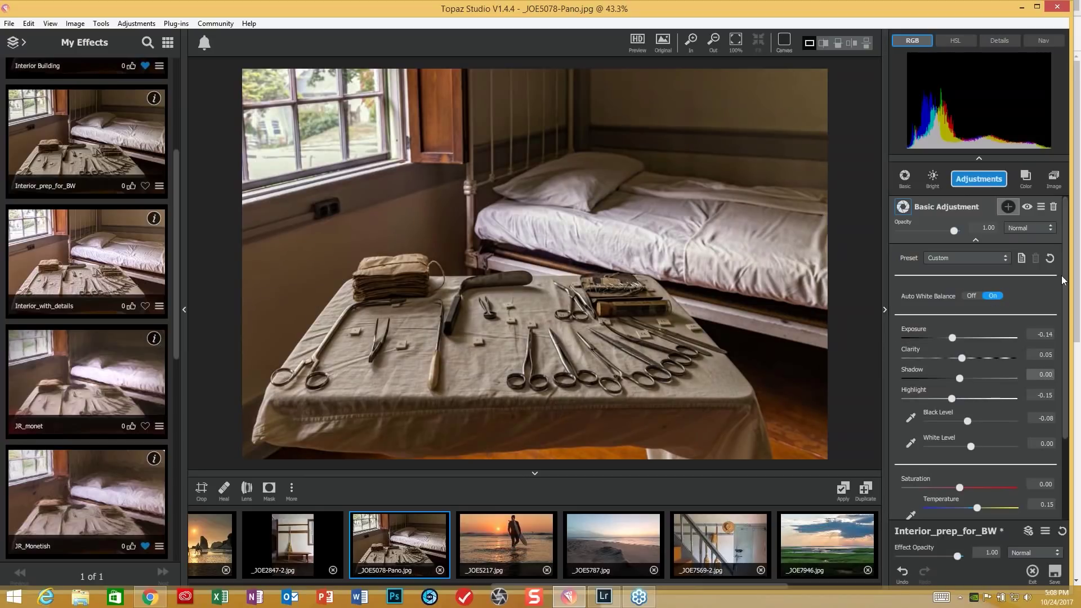
Expand the effect's Precision Detail adjustment and review its overall detail and lighting settings
{"action": "scroll", "coordinate": [1063, 280], "scroll_direction": "down", "scroll_amount": 3}
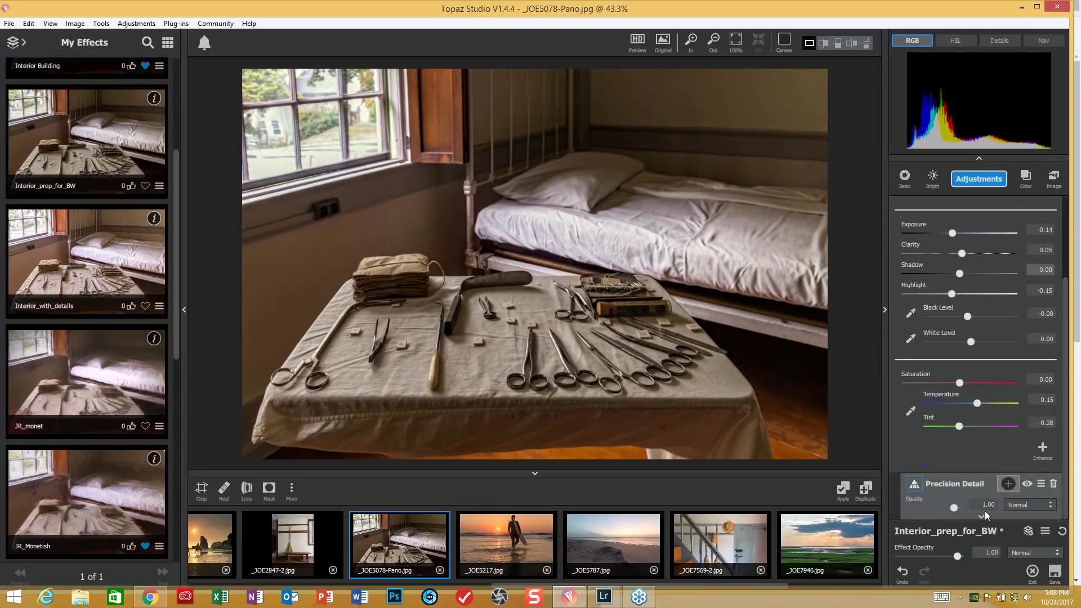
{"action": "left_click", "coordinate": [981, 517]}
{"action": "left_click_drag", "start_coordinate": [1070, 341], "coordinate": [1065, 378]}
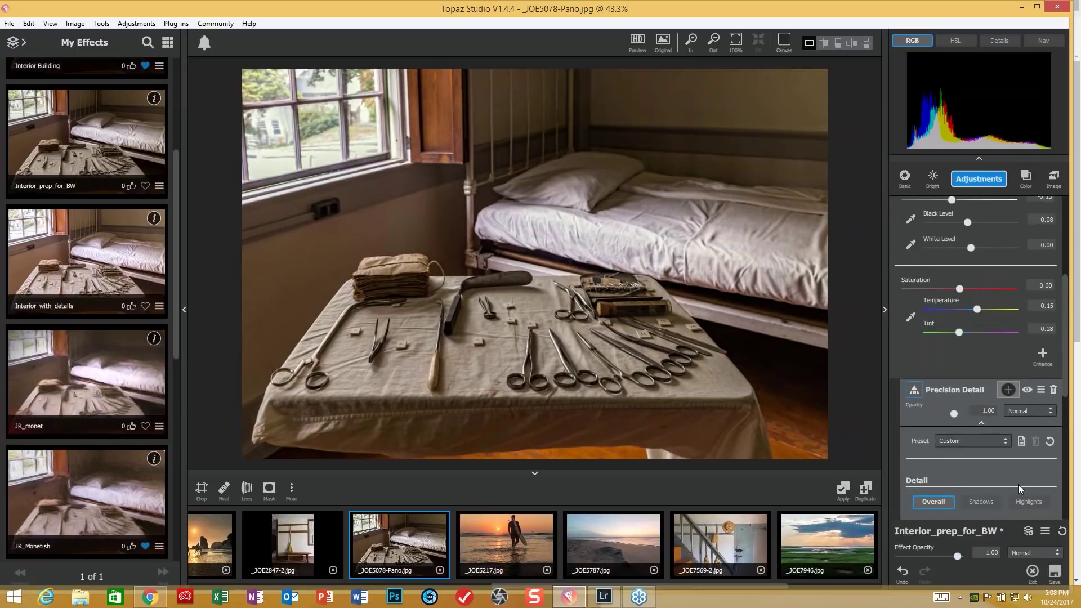
{"action": "left_click_drag", "start_coordinate": [1068, 393], "coordinate": [1060, 454]}
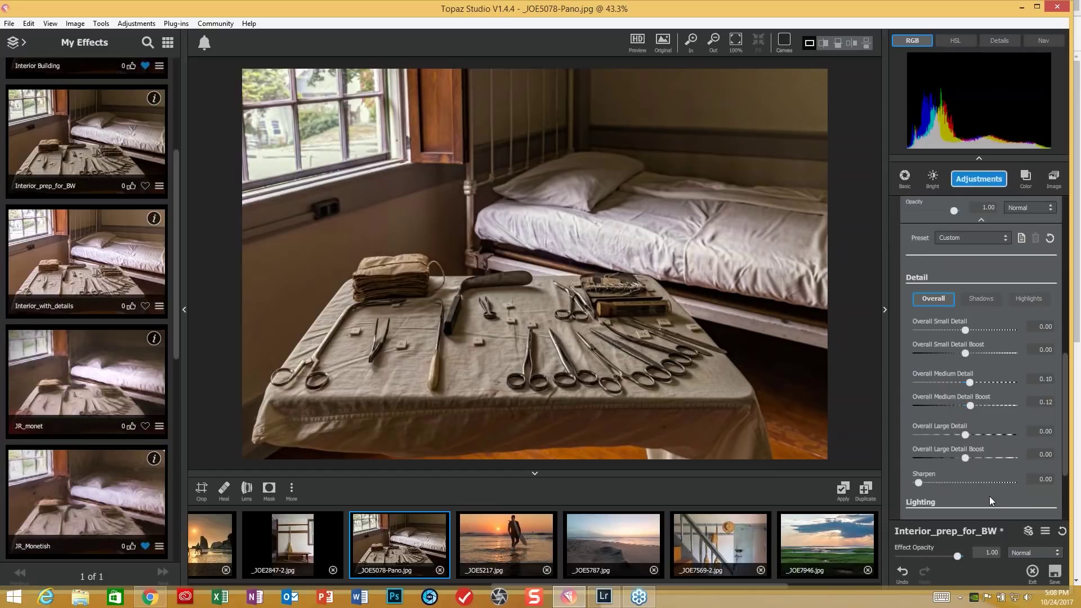
{"action": "left_click_drag", "start_coordinate": [1064, 459], "coordinate": [1067, 510]}
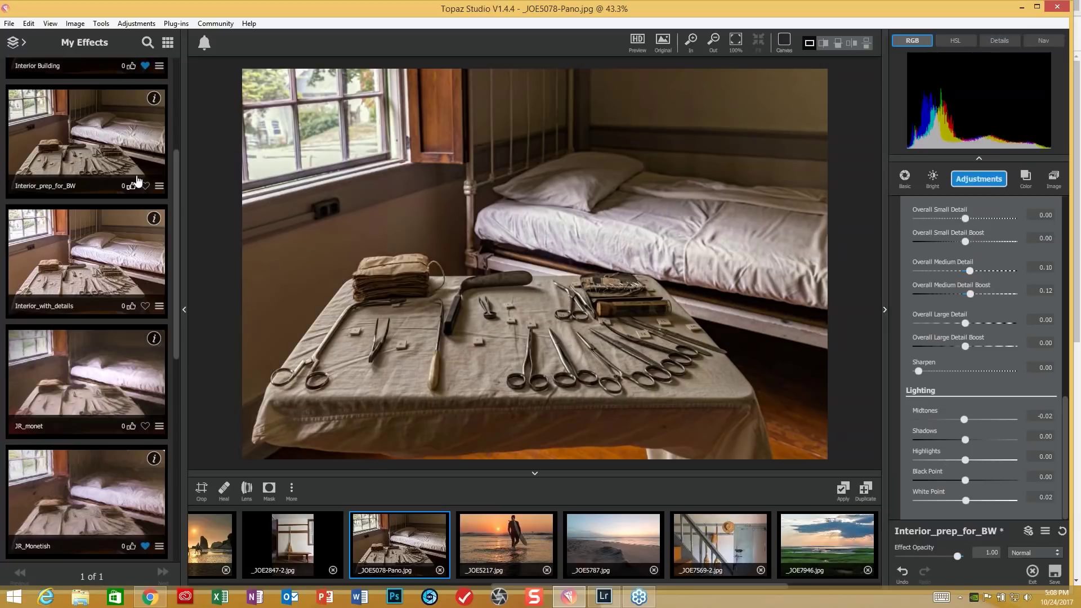
Reapply the Interior_prep_for_BW effect to the bedroom photo and add a Black and White adjustment
{"action": "left_click", "coordinate": [130, 149]}
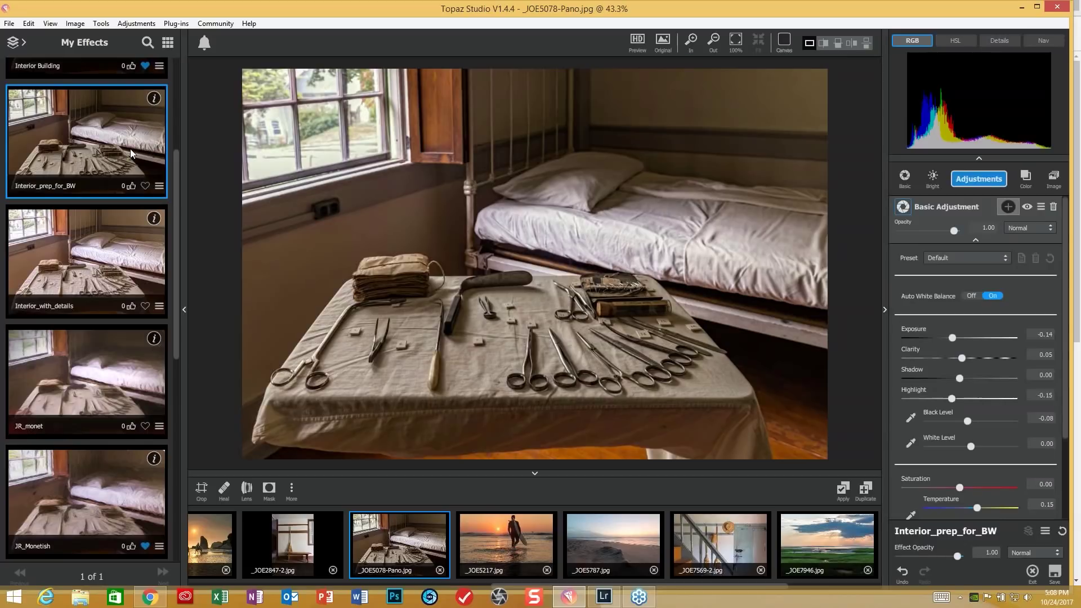
{"action": "left_click", "coordinate": [136, 24]}
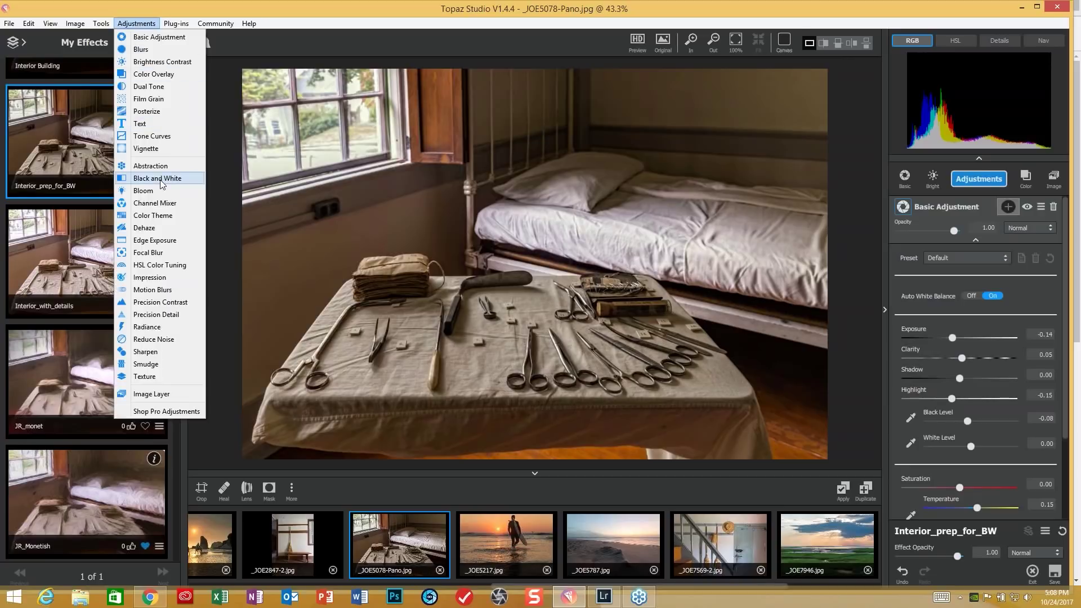
{"action": "left_click", "coordinate": [164, 179]}
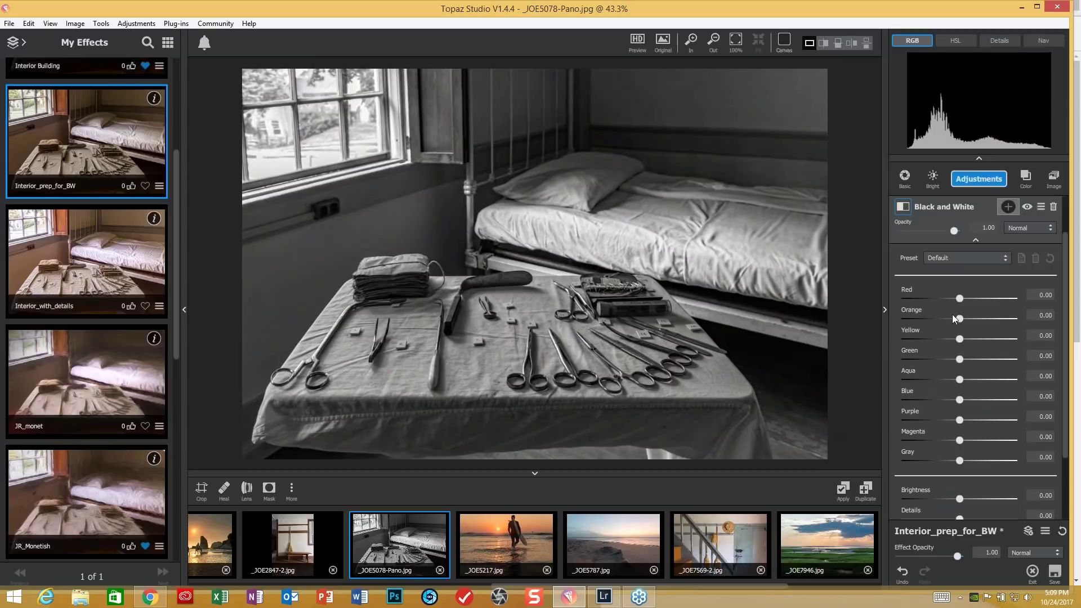
In the Black and White adjustment, set Red to -0.50, Orange to -0.15, Yellow to 0.00 and Green to 0.02
{"action": "left_click_drag", "start_coordinate": [959, 299], "coordinate": [982, 299]}
{"action": "left_click_drag", "start_coordinate": [913, 299], "coordinate": [931, 299]}
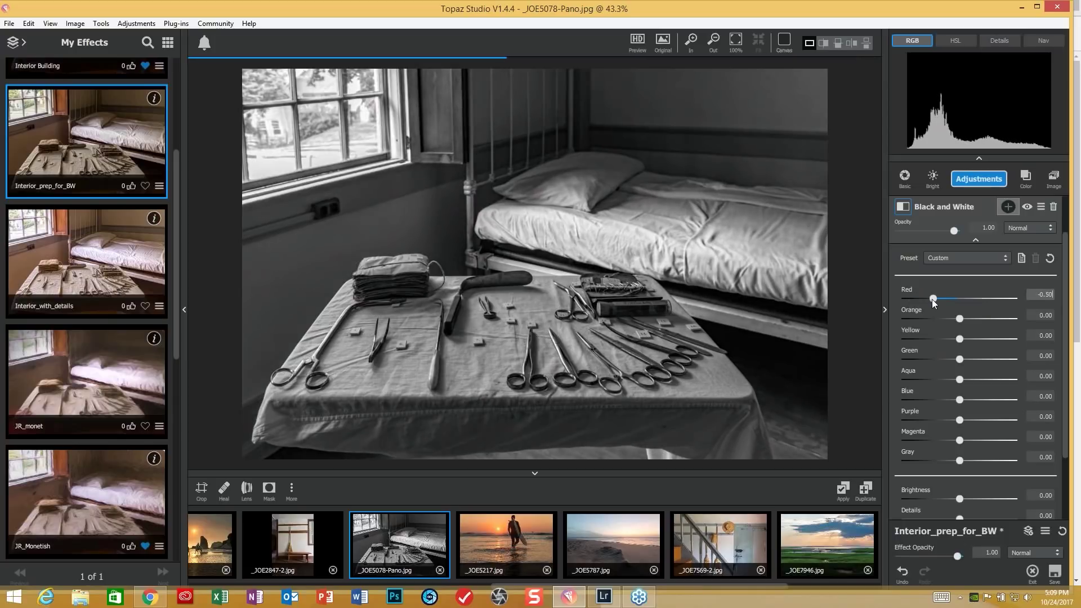
{"action": "left_click", "coordinate": [961, 318]}
{"action": "left_click_drag", "start_coordinate": [960, 319], "coordinate": [962, 341]}
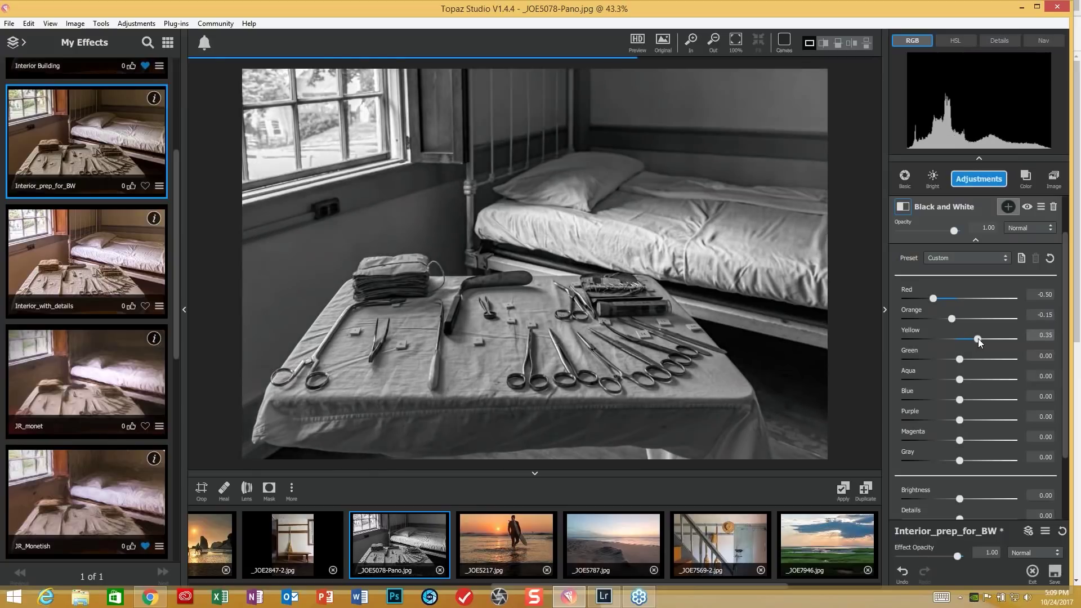
{"action": "left_click_drag", "start_coordinate": [961, 342], "coordinate": [963, 360]}
{"action": "left_click", "coordinate": [961, 359]}
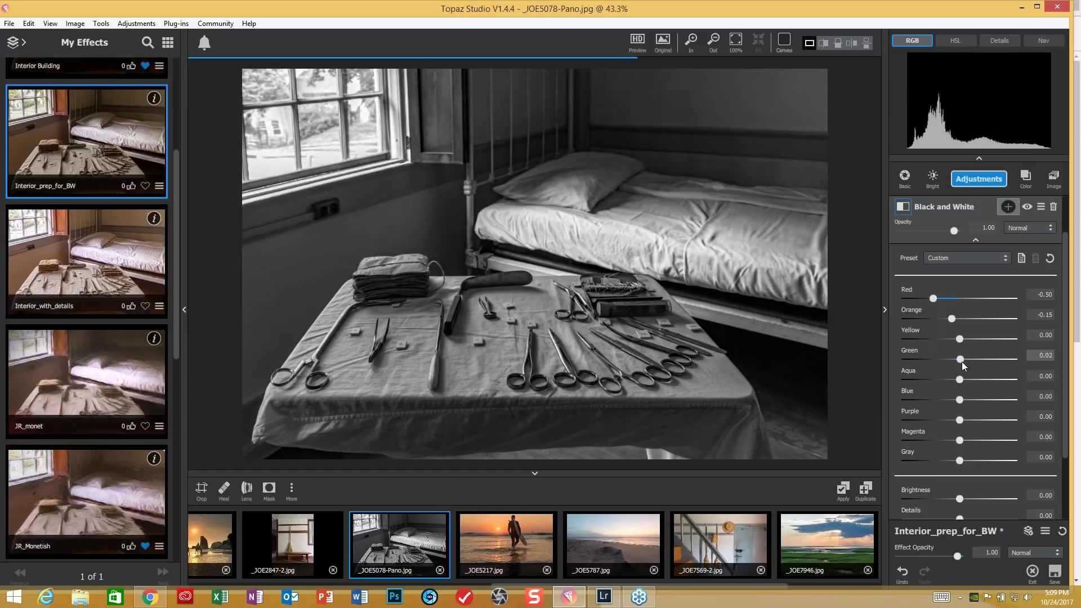
Set the Black and White adjustment's Aqua to 0.16, Blue to 0.03, Purple to -0.02 and Magenta to -0.01
{"action": "mouse_move", "coordinate": [959, 380]}
{"action": "left_mouse_down"}
{"action": "mouse_move", "coordinate": [968, 381]}
{"action": "mouse_move", "coordinate": [961, 400]}
{"action": "left_mouse_up"}
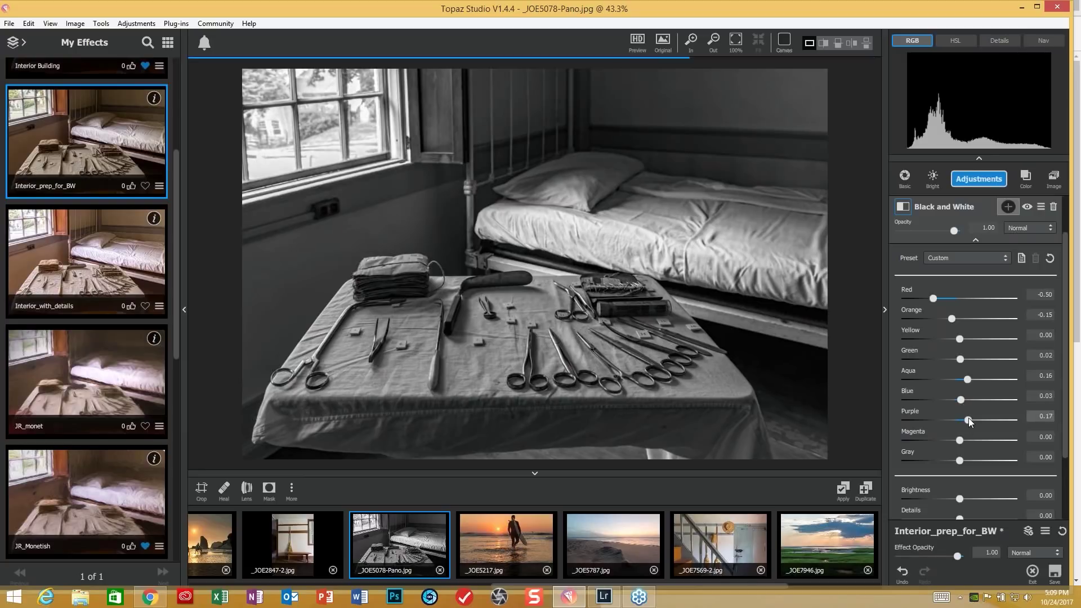
{"action": "left_click_drag", "start_coordinate": [960, 420], "coordinate": [958, 421]}
{"action": "double_click", "coordinate": [1026, 413]}
{"action": "type", "text": "-0.16"}
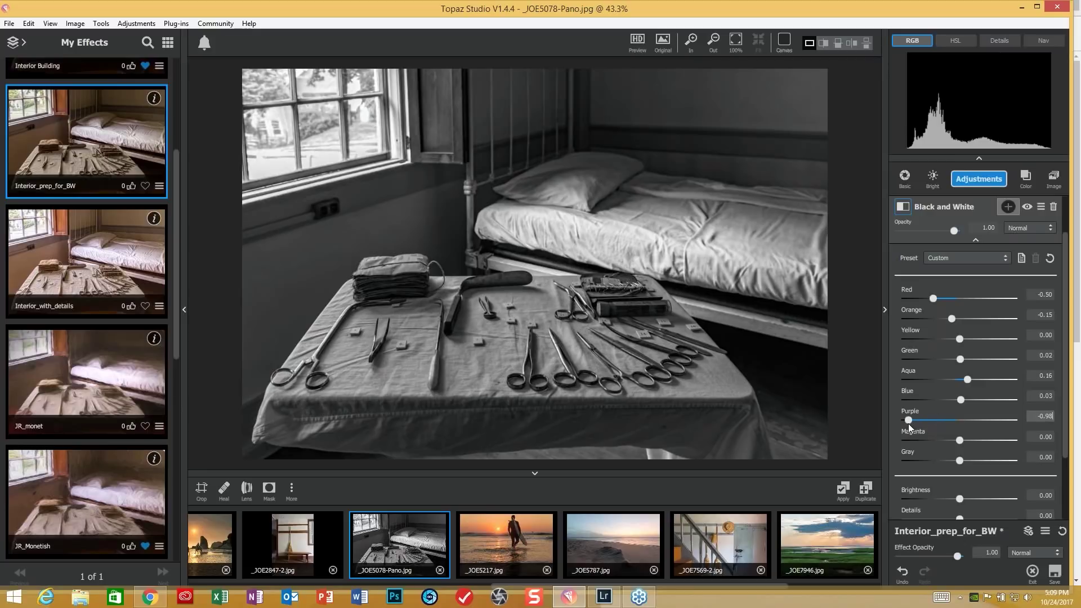
{"action": "left_click", "coordinate": [940, 424]}
{"action": "left_click", "coordinate": [958, 421]}
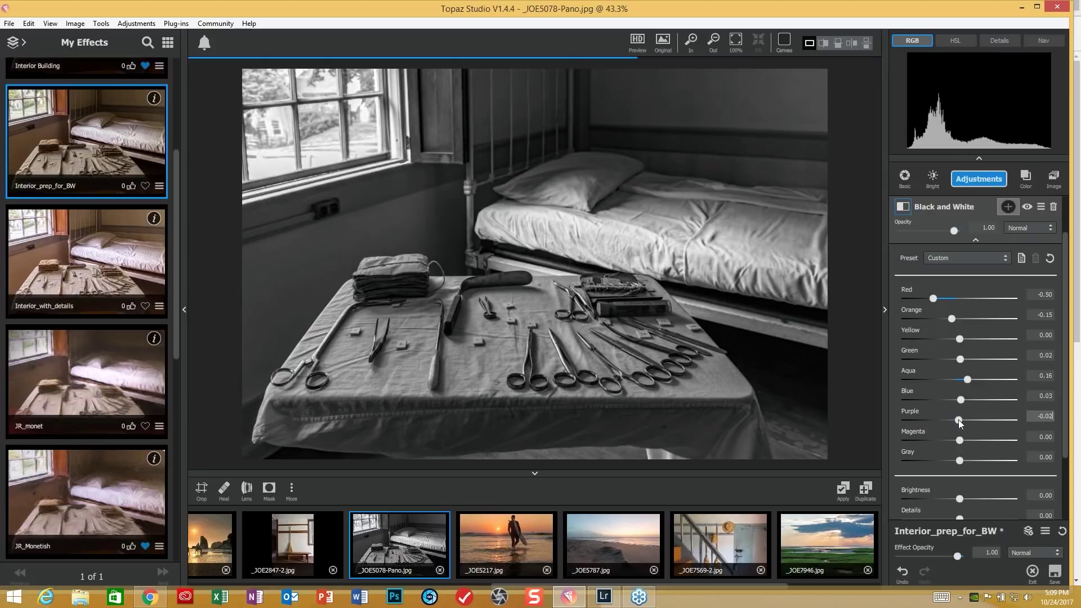
{"action": "mouse_move", "coordinate": [960, 440]}
{"action": "left_mouse_down"}
{"action": "mouse_move", "coordinate": [1019, 437]}
{"action": "mouse_move", "coordinate": [961, 449]}
{"action": "left_mouse_up"}
Set the Black and White adjustment's Brightness to -0.04, Details to 0.03 and Suppress Artifacts to 0.05
{"action": "scroll", "coordinate": [1007, 421], "scroll_direction": "down", "scroll_amount": 3}
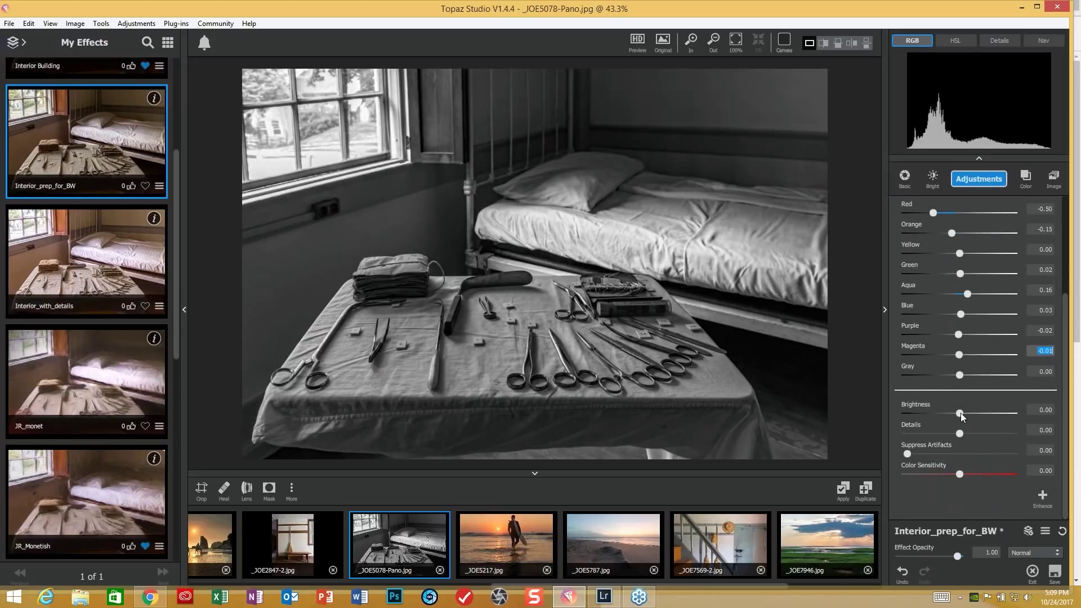
{"action": "left_click", "coordinate": [960, 412]}
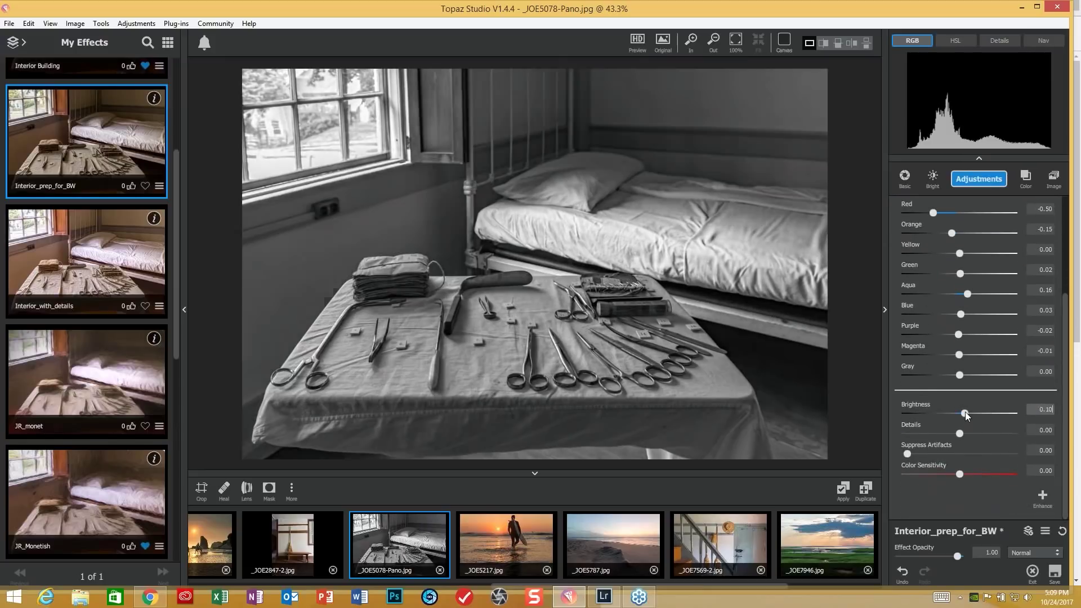
{"action": "left_click_drag", "start_coordinate": [963, 413], "coordinate": [957, 413]}
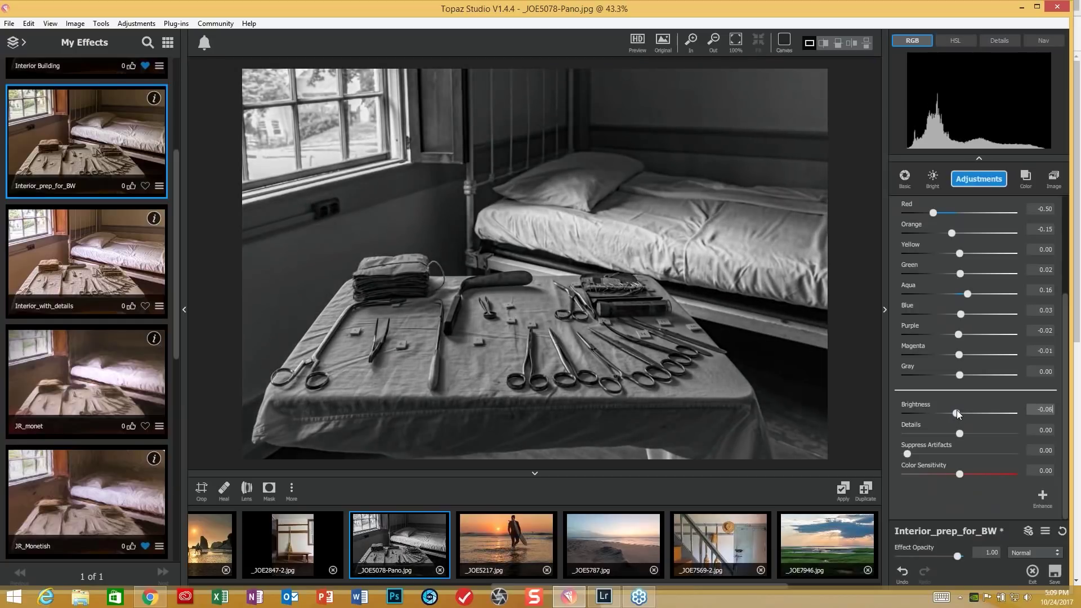
{"action": "left_click", "coordinate": [958, 410]}
{"action": "left_click_drag", "start_coordinate": [962, 432], "coordinate": [963, 431]}
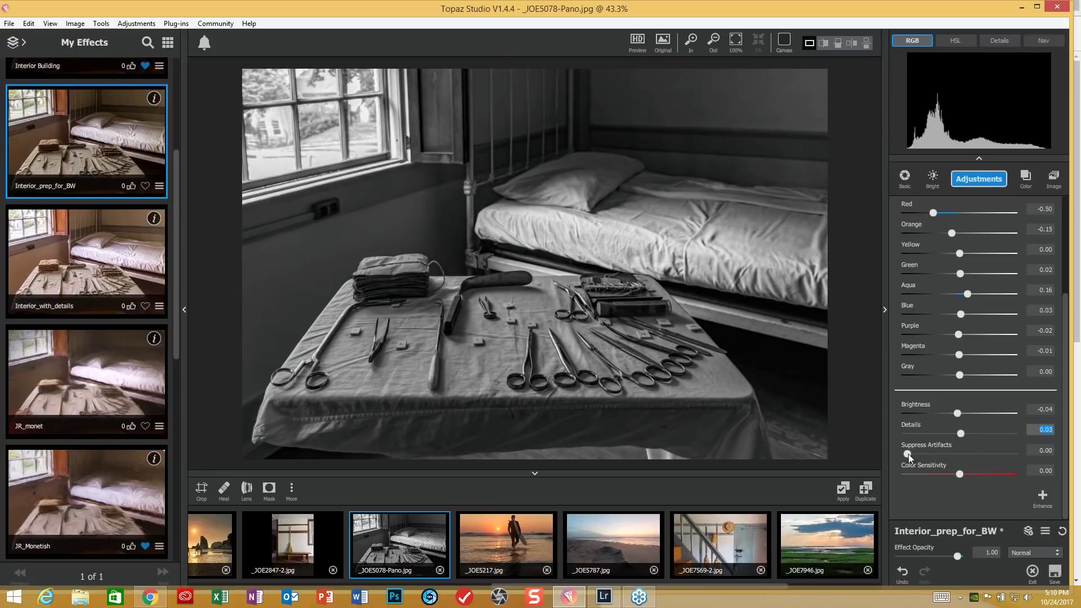
{"action": "left_click_drag", "start_coordinate": [908, 453], "coordinate": [913, 452]}
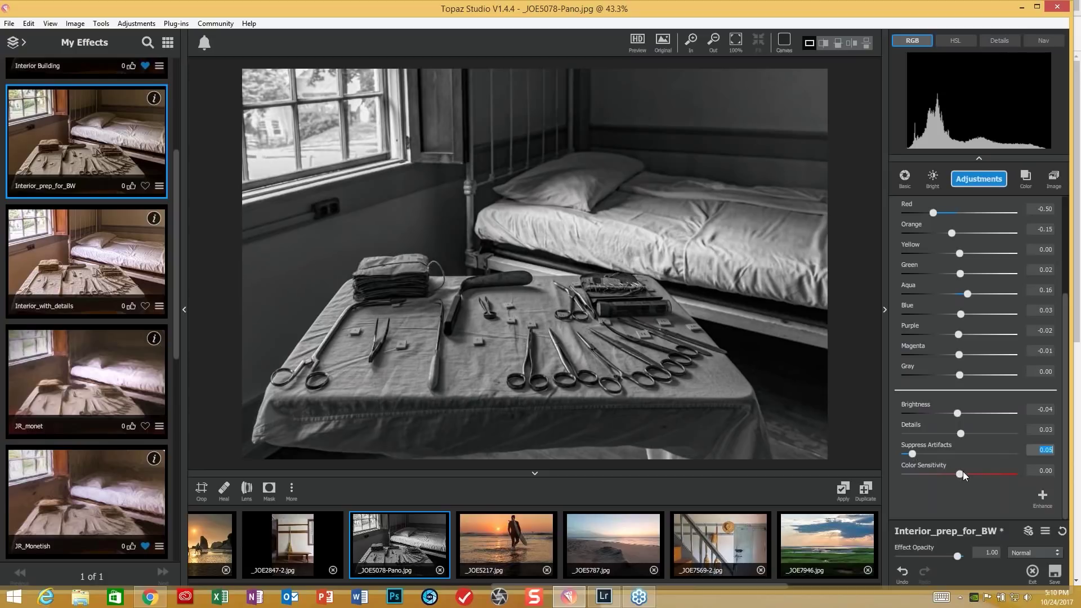
Add a Vignette adjustment and try Strength 1.00, Size 0.16, Transition 0.12 and Roundness 0.00
{"action": "left_click", "coordinate": [138, 25]}
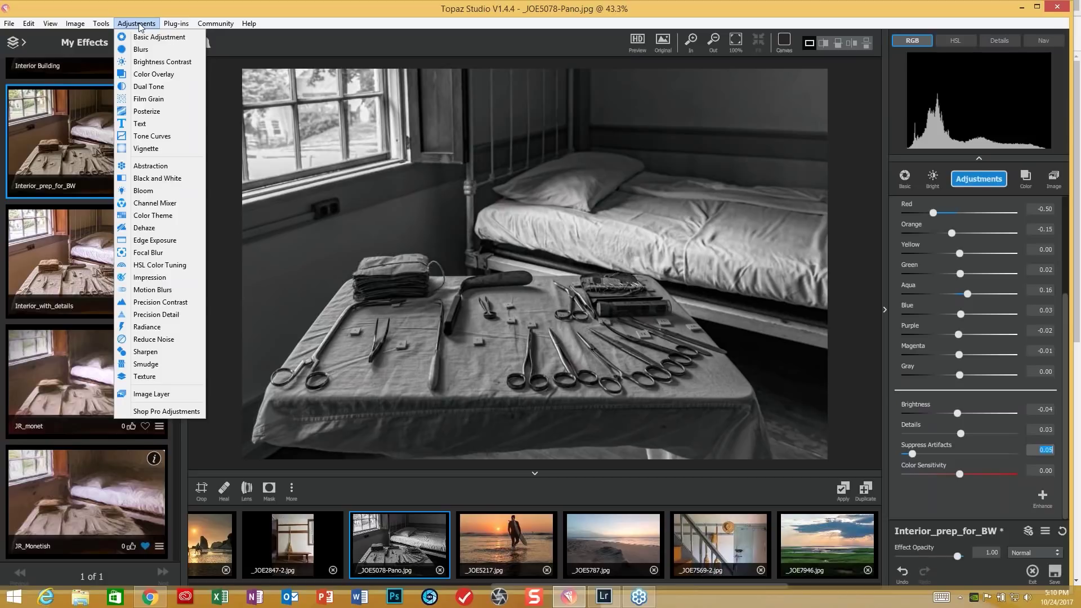
{"action": "left_click", "coordinate": [161, 150]}
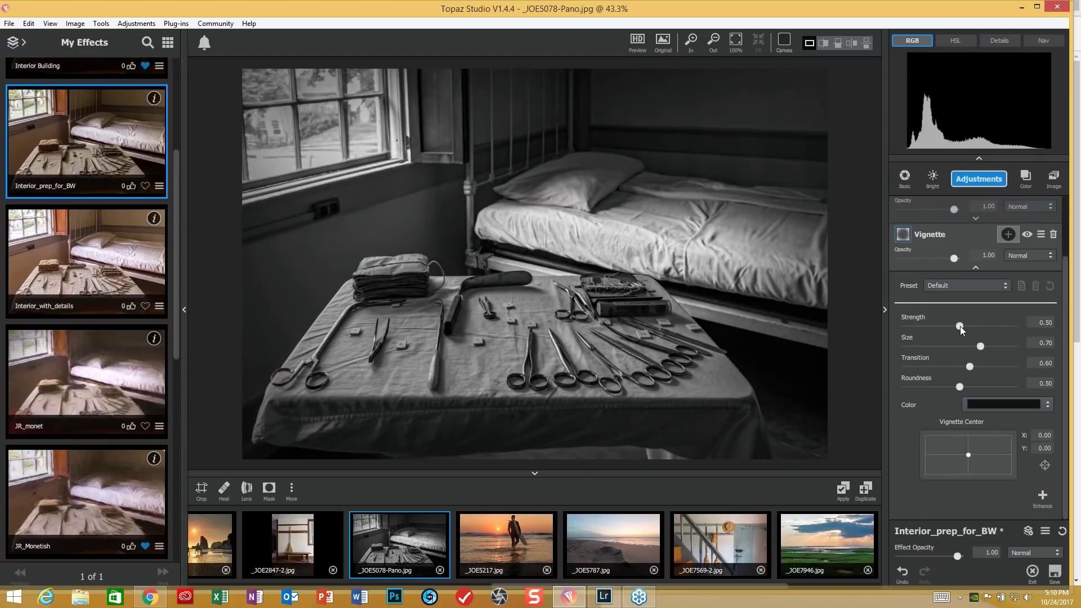
{"action": "left_click_drag", "start_coordinate": [960, 326], "coordinate": [1044, 326]}
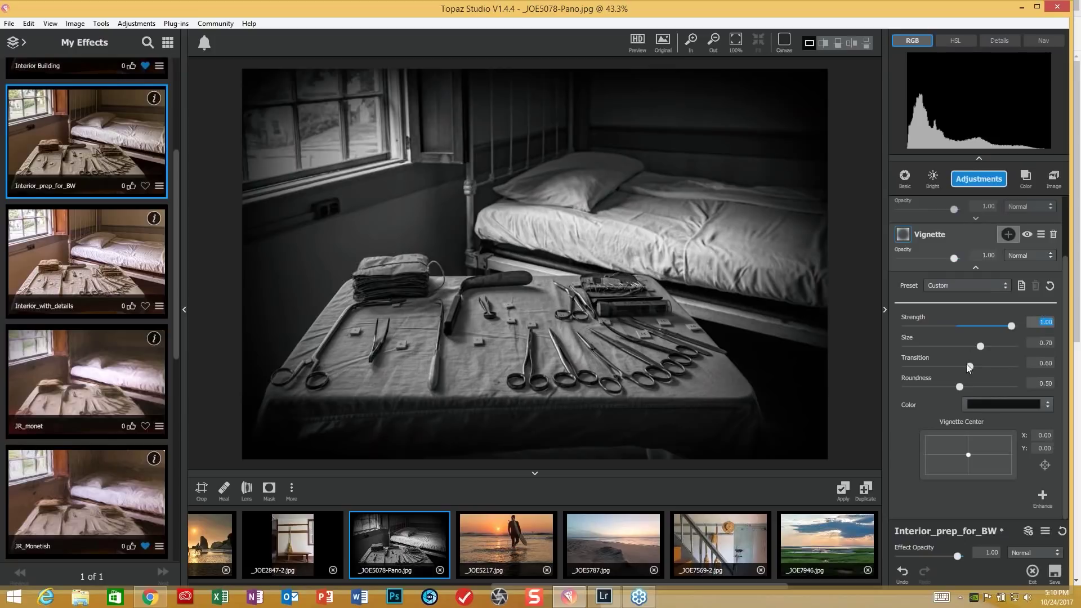
{"action": "left_click_drag", "start_coordinate": [977, 347], "coordinate": [917, 401]}
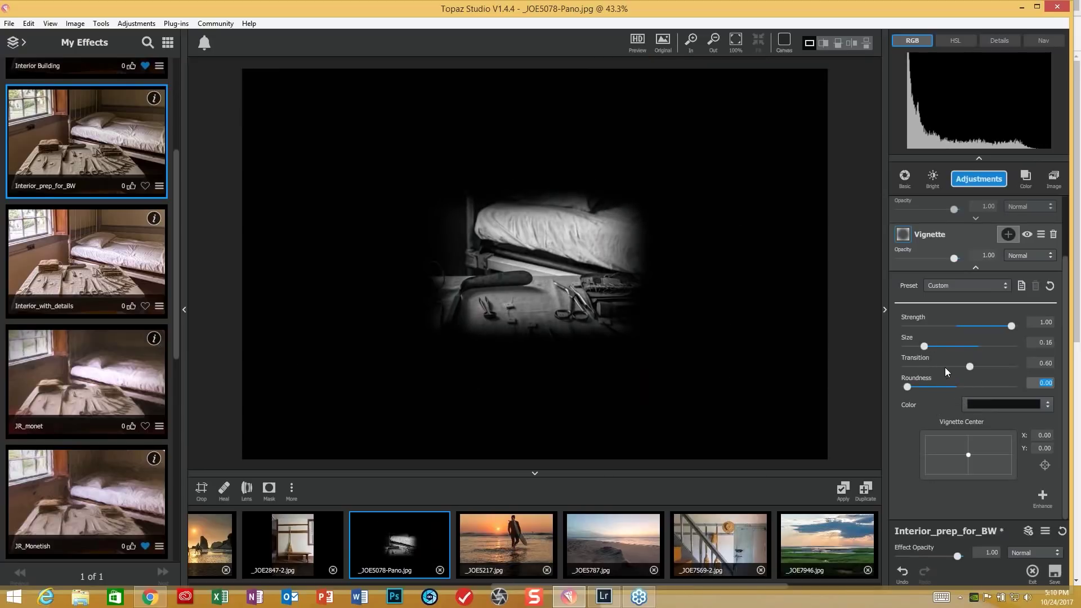
{"action": "left_click_drag", "start_coordinate": [970, 367], "coordinate": [920, 367]}
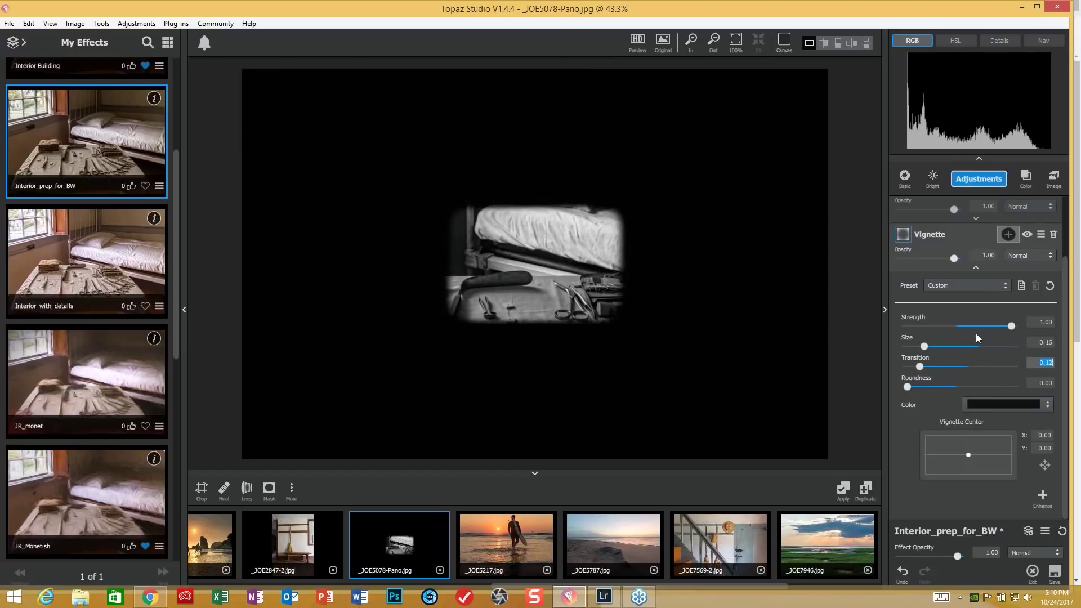
Set the Vignette to Strength 0.67, Size 0.70, Transition 0.55 and Roundness 0.53, centred at X -0.01, Y -0.06
{"action": "left_click_drag", "start_coordinate": [1008, 323], "coordinate": [981, 350]}
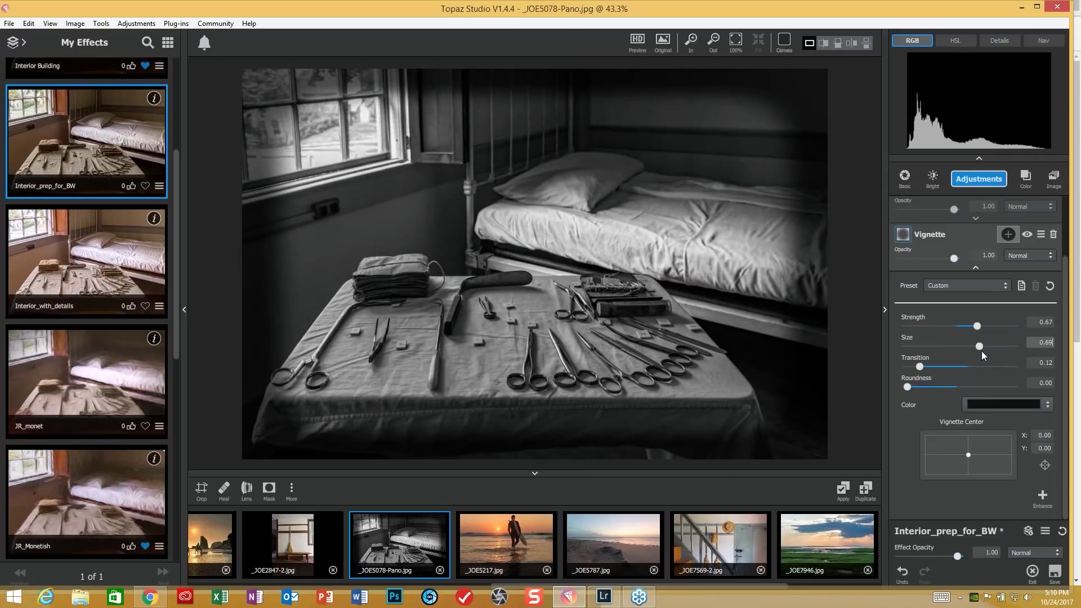
{"action": "left_click_drag", "start_coordinate": [920, 367], "coordinate": [964, 369]}
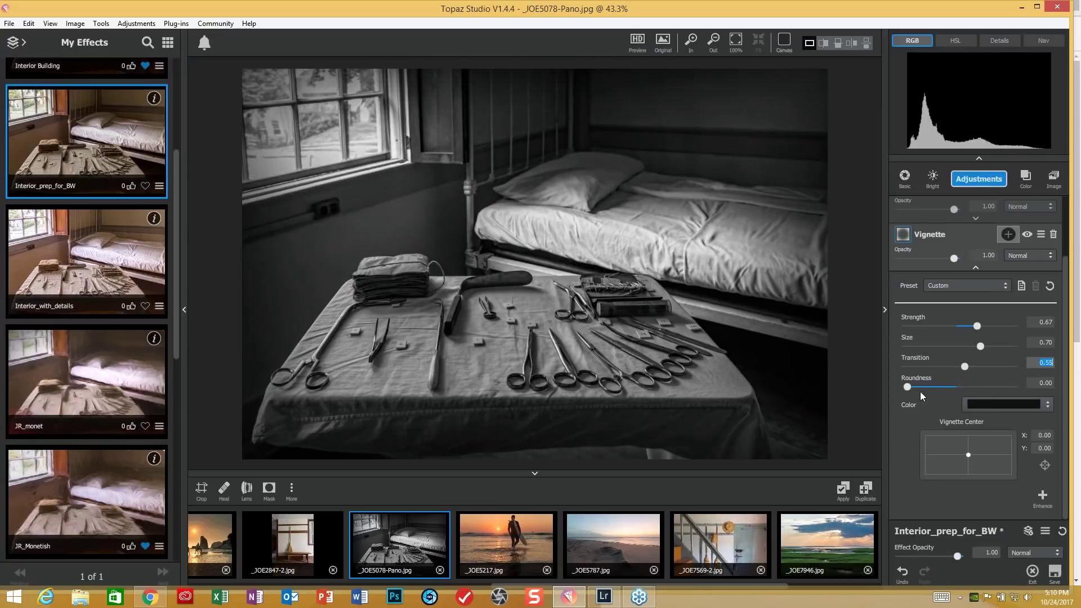
{"action": "left_click_drag", "start_coordinate": [907, 386], "coordinate": [962, 387]}
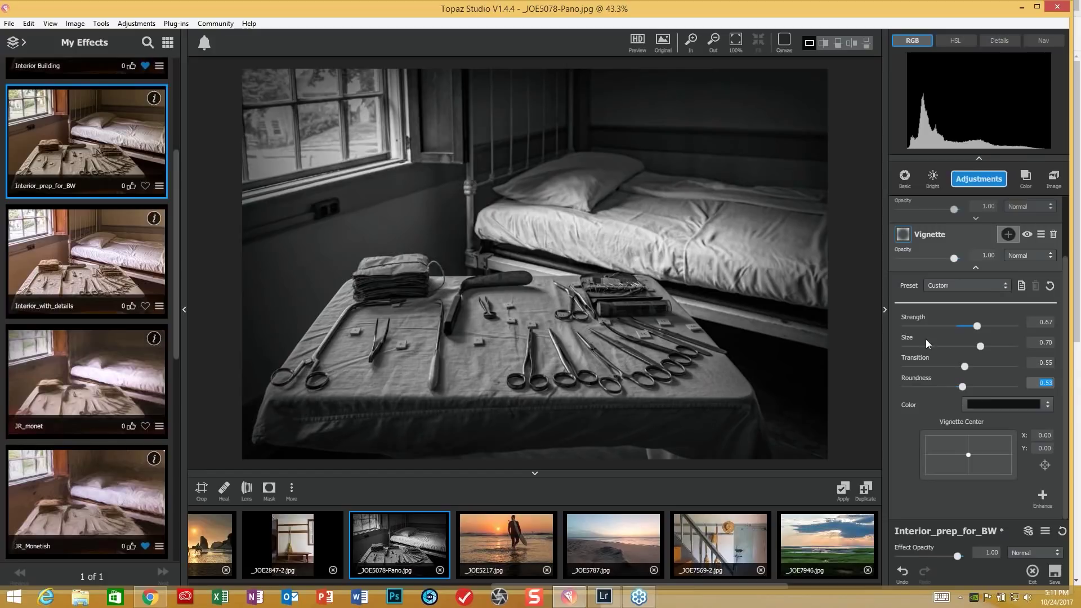
{"action": "left_click", "coordinate": [967, 454]}
{"action": "mouse_move", "coordinate": [964, 469]}
{"action": "left_mouse_down"}
{"action": "mouse_move", "coordinate": [964, 478]}
{"action": "mouse_move", "coordinate": [968, 455]}
{"action": "left_mouse_up"}
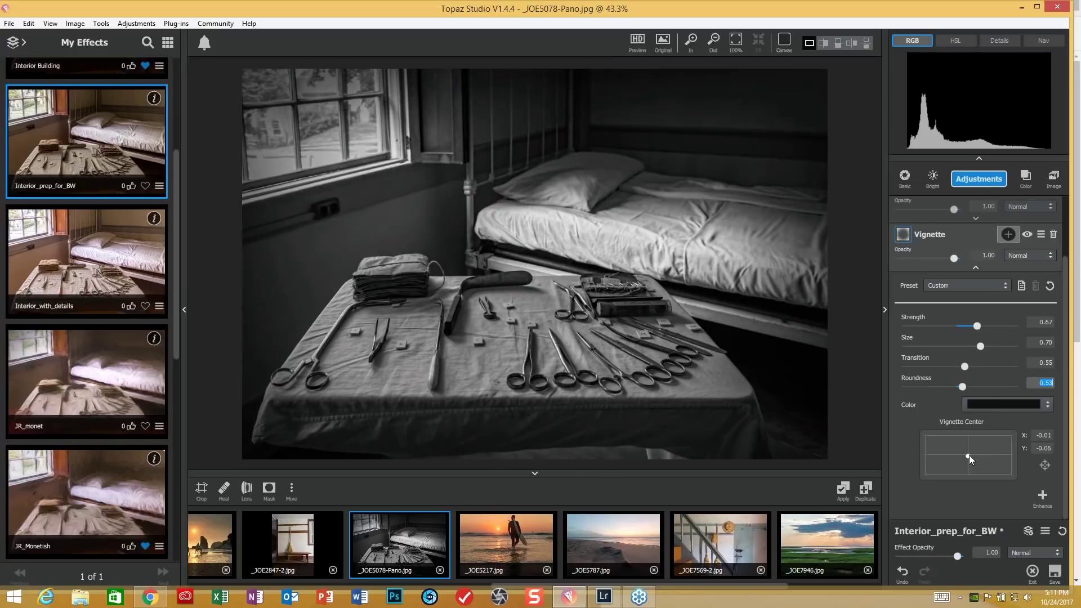
Compare the black-and-white bedroom photo with its original version
{"action": "left_click", "coordinate": [597, 298]}
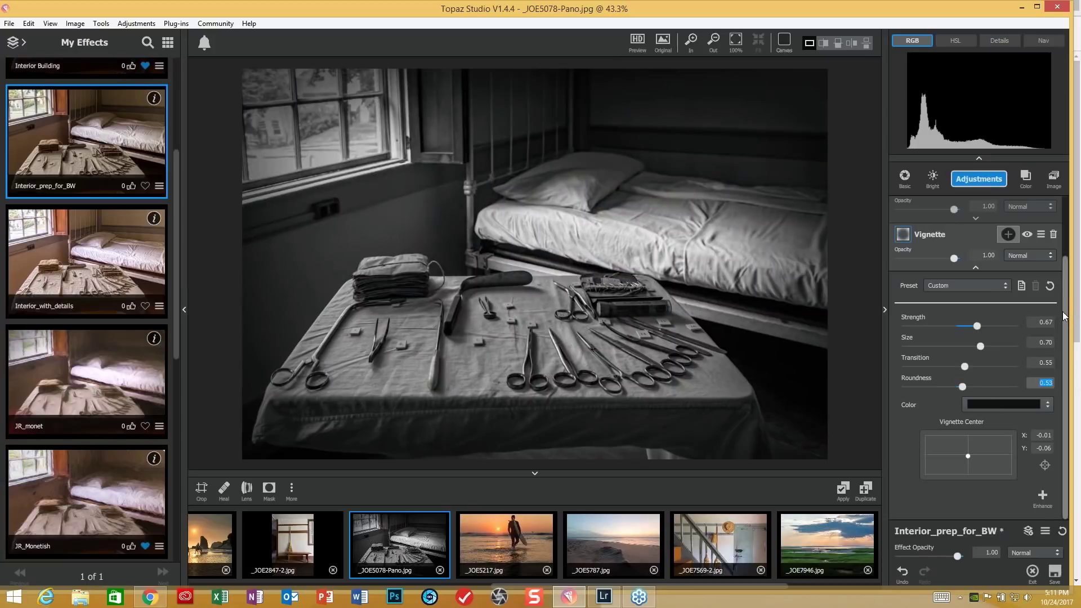
{"action": "left_click", "coordinate": [809, 328]}
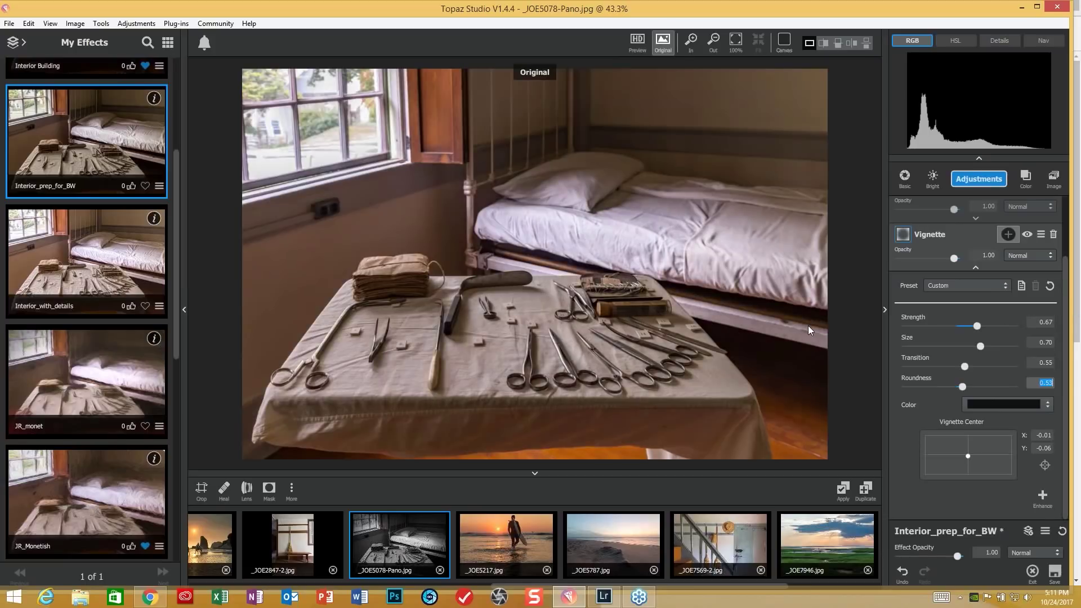
{"action": "left_click", "coordinate": [808, 328]}
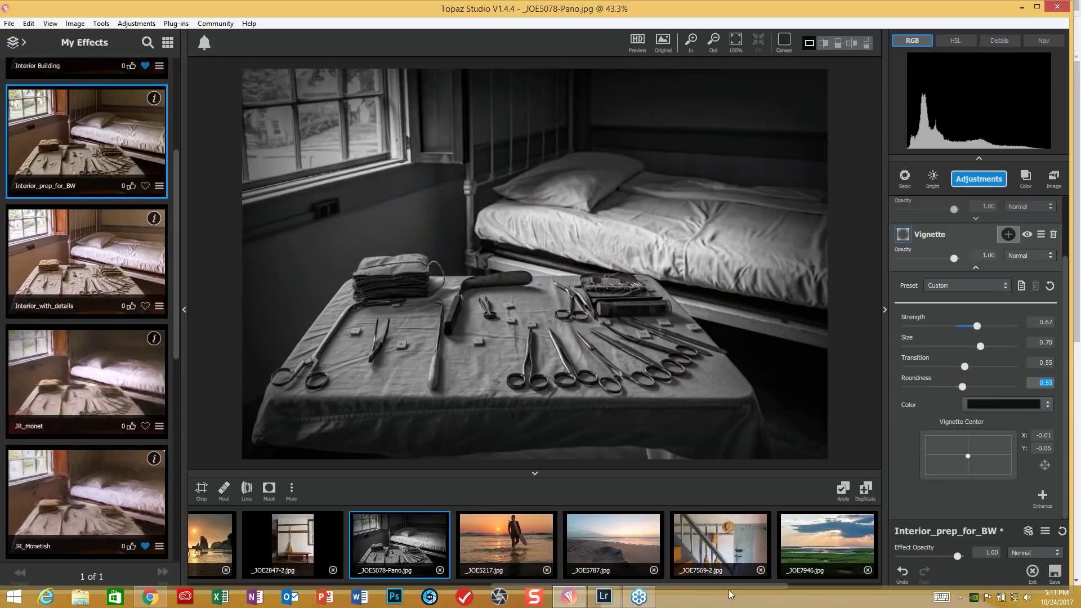
Switch to the photo _JOE7569-2.jpg and apply the Interior_with_details effect
{"action": "left_click", "coordinate": [729, 545]}
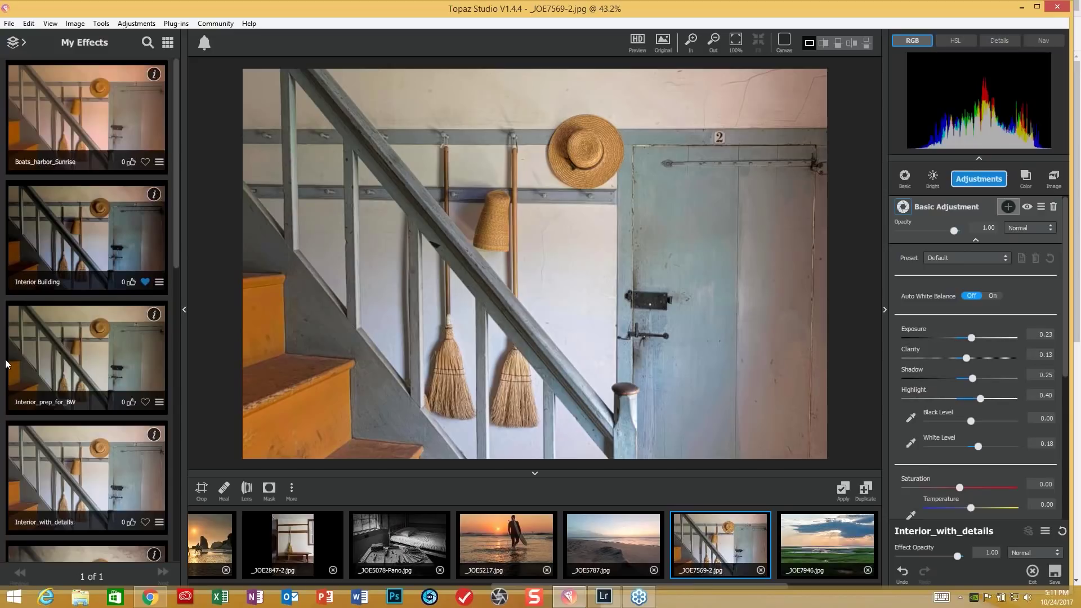
{"action": "scroll", "coordinate": [113, 403], "scroll_direction": "down", "scroll_amount": 3}
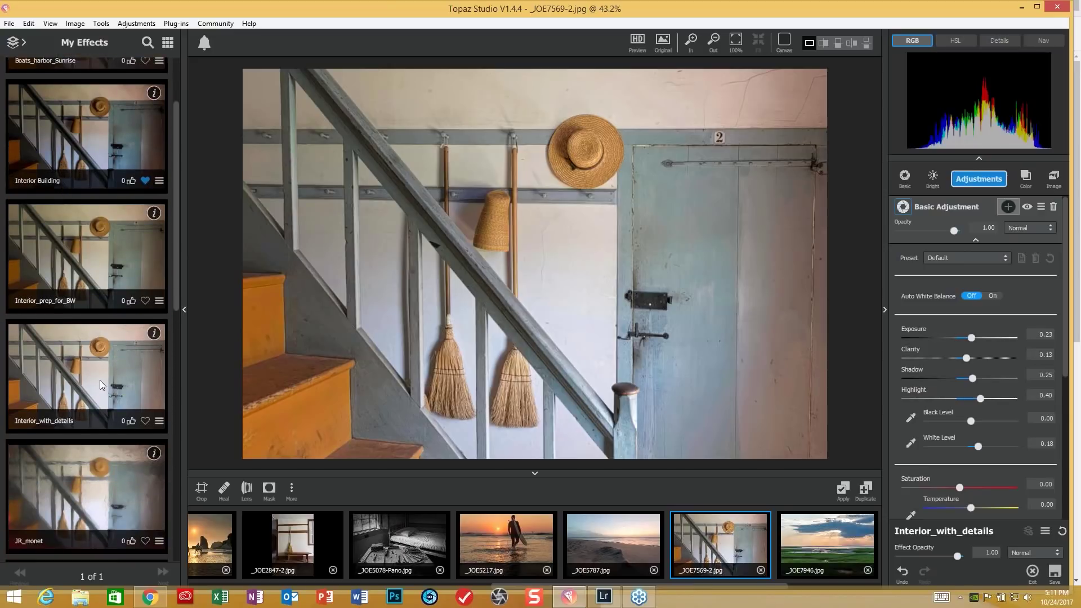
{"action": "left_click", "coordinate": [100, 380]}
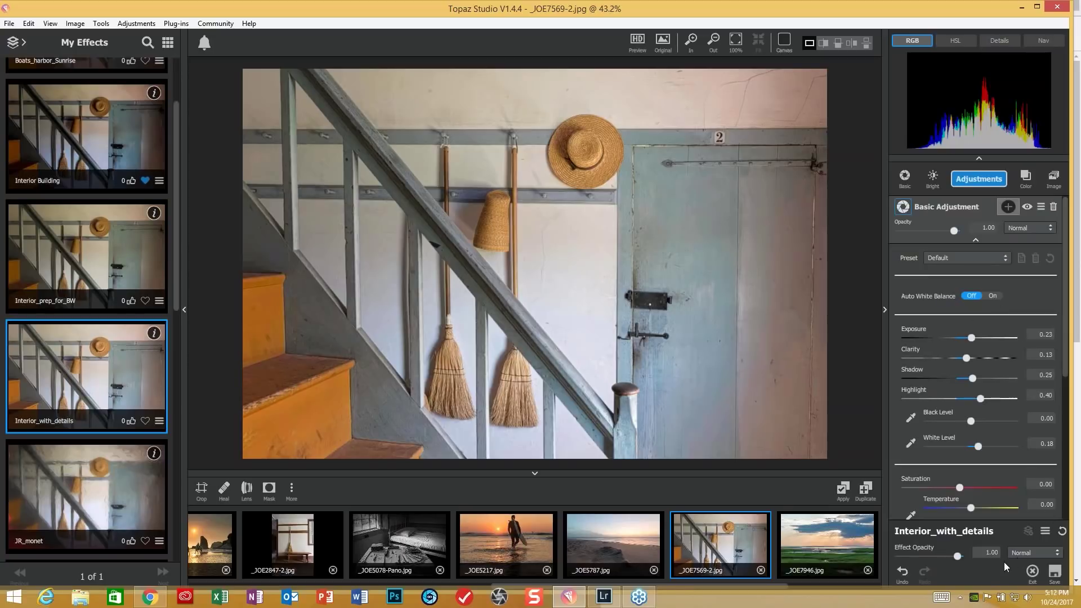
Set the Basic Adjustment's Saturation to 0.03 and save a non-public effect named test, tagged Basic, Clarity and Architecture
{"action": "left_click", "coordinate": [965, 488]}
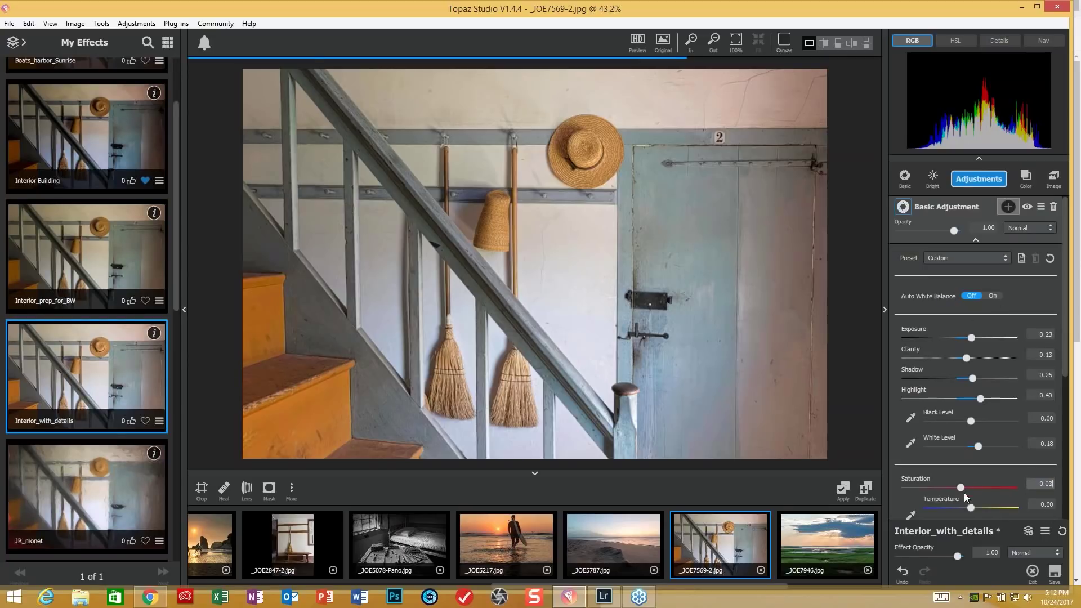
{"action": "left_click", "coordinate": [1029, 532]}
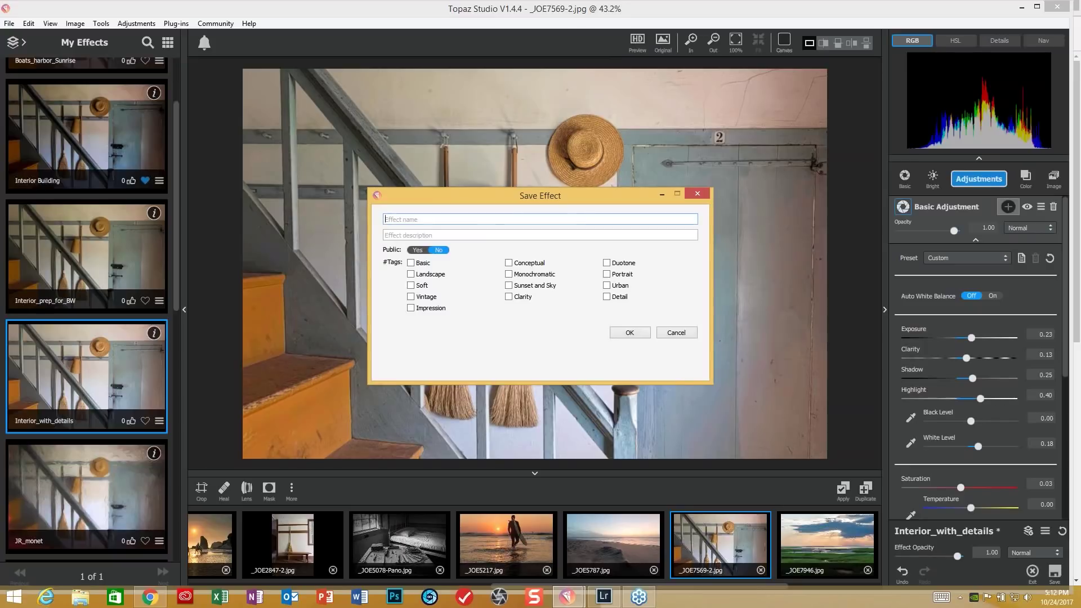
{"action": "type", "text": "test"}
{"action": "left_click", "coordinate": [411, 262]}
{"action": "left_click", "coordinate": [509, 298]}
{"action": "left_click", "coordinate": [412, 324]}
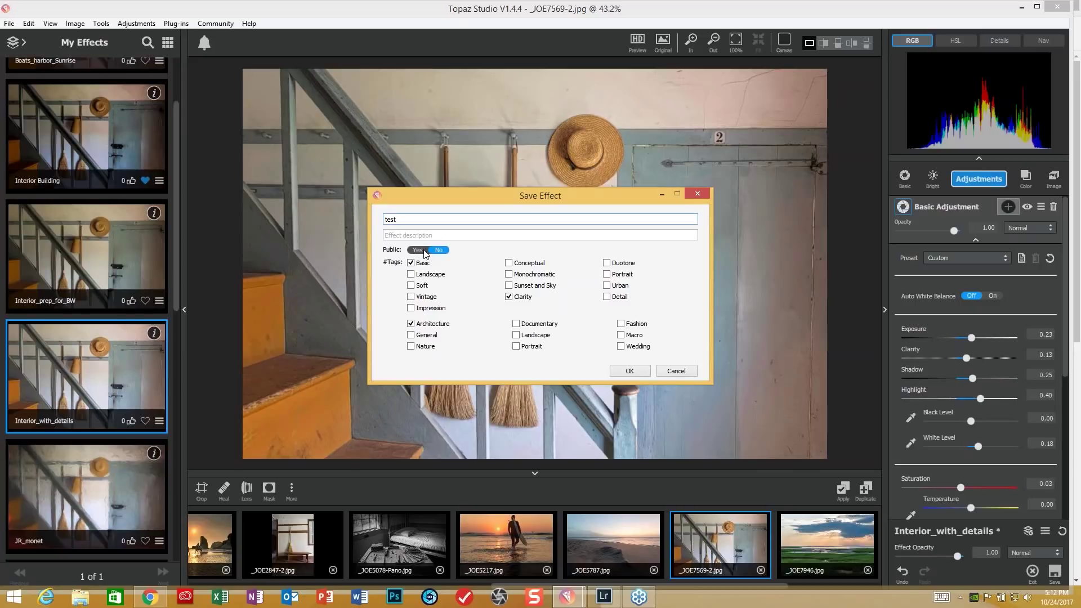
{"action": "left_click", "coordinate": [444, 253]}
{"action": "left_click", "coordinate": [441, 251]}
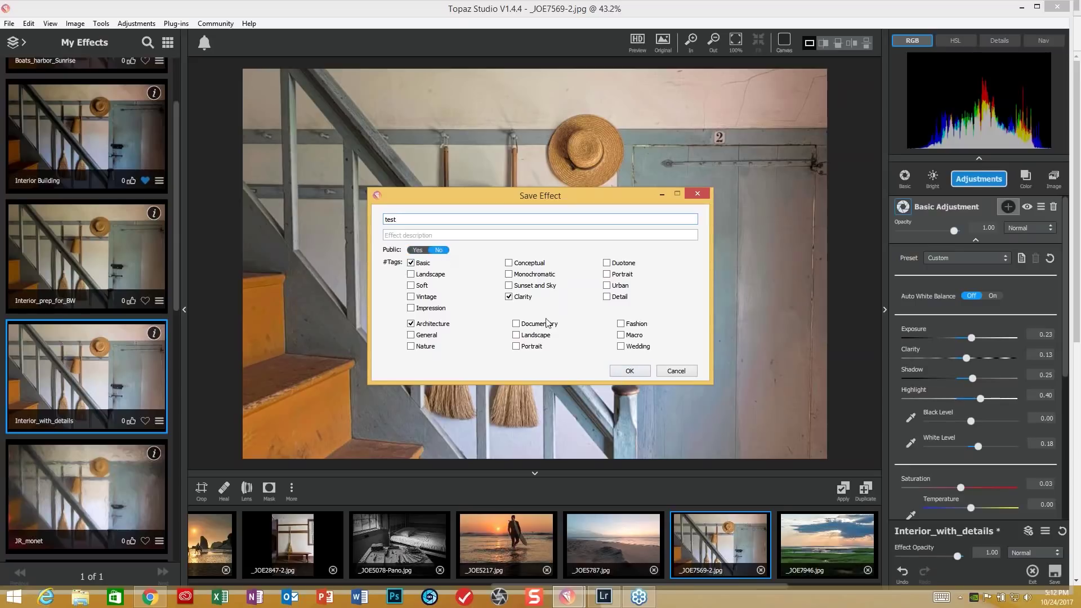
{"action": "left_click", "coordinate": [628, 372]}
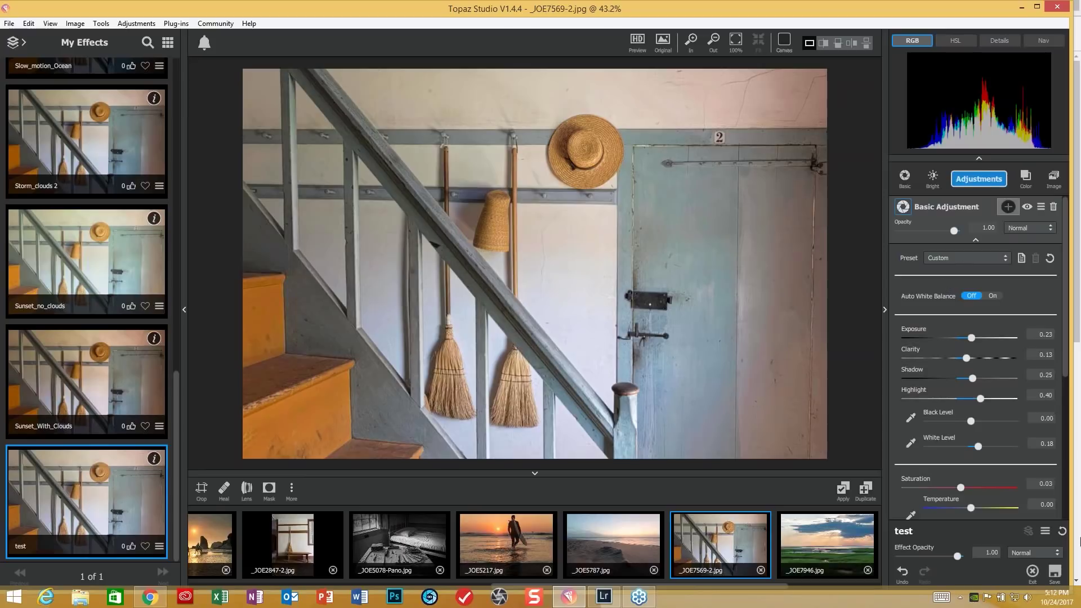
Clear the applied effect and add a Basic Adjustment with Exposure 0.21, Clarity 0.11, Shadow 0.29 and Highlight -0.40
{"action": "mouse_move", "coordinate": [1026, 530]}
{"action": "left_click", "coordinate": [1061, 532]}
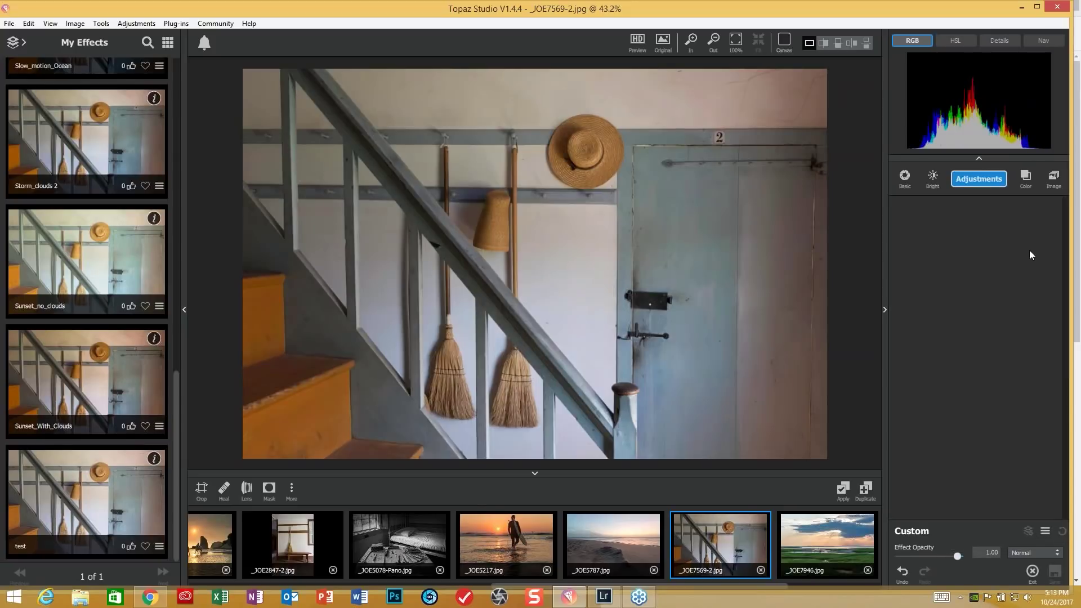
{"action": "left_click", "coordinate": [904, 176]}
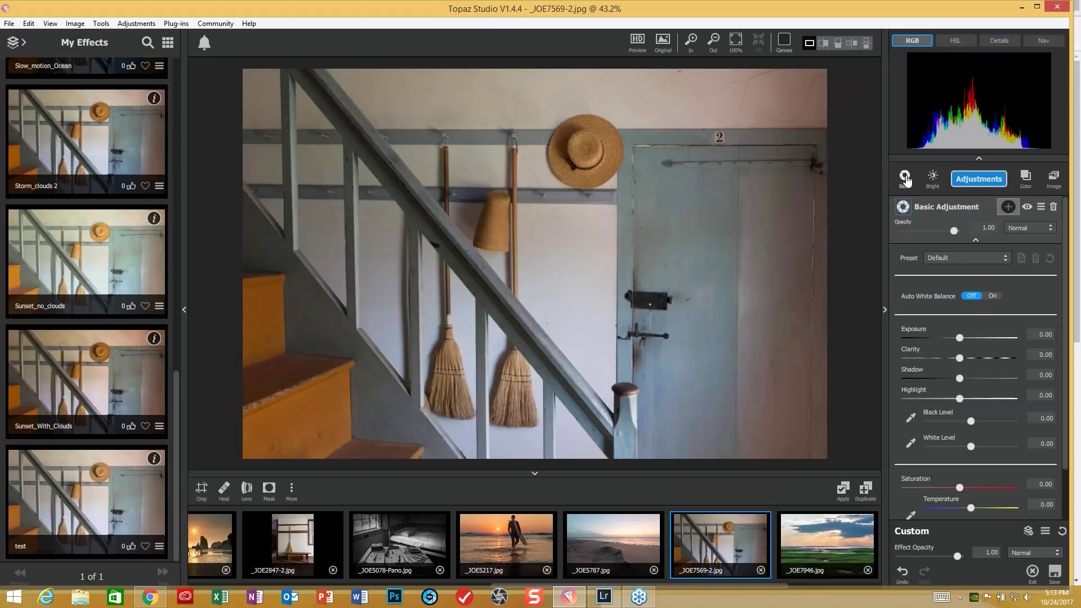
{"action": "left_click", "coordinate": [960, 337]}
{"action": "mouse_move", "coordinate": [962, 336]}
{"action": "left_mouse_down"}
{"action": "mouse_move", "coordinate": [971, 335]}
{"action": "mouse_move", "coordinate": [967, 356]}
{"action": "left_mouse_up"}
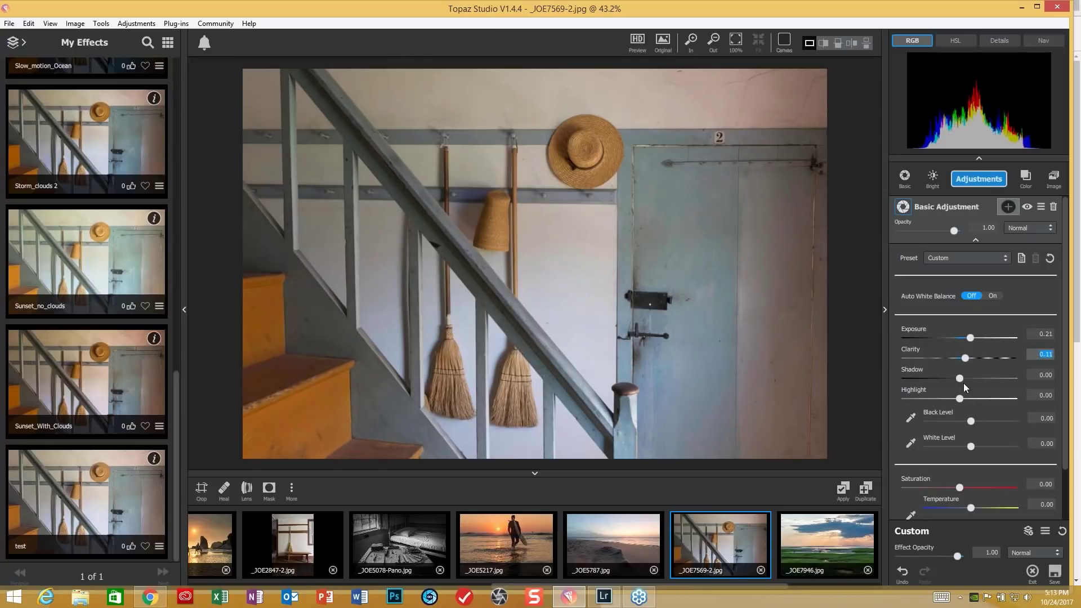
{"action": "left_click_drag", "start_coordinate": [959, 376], "coordinate": [974, 379]}
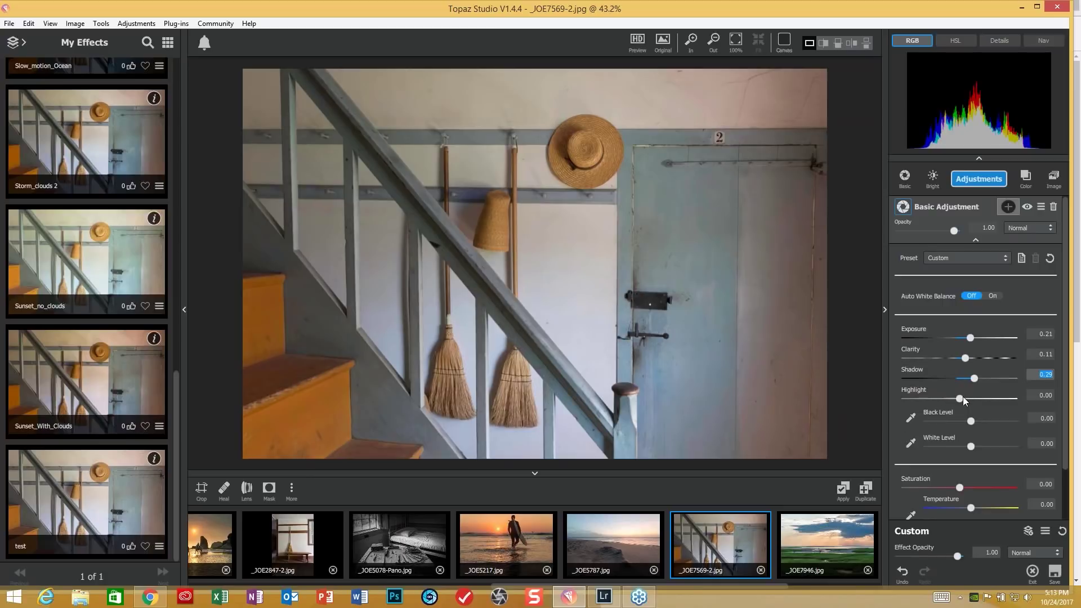
{"action": "left_click_drag", "start_coordinate": [961, 397], "coordinate": [936, 399]}
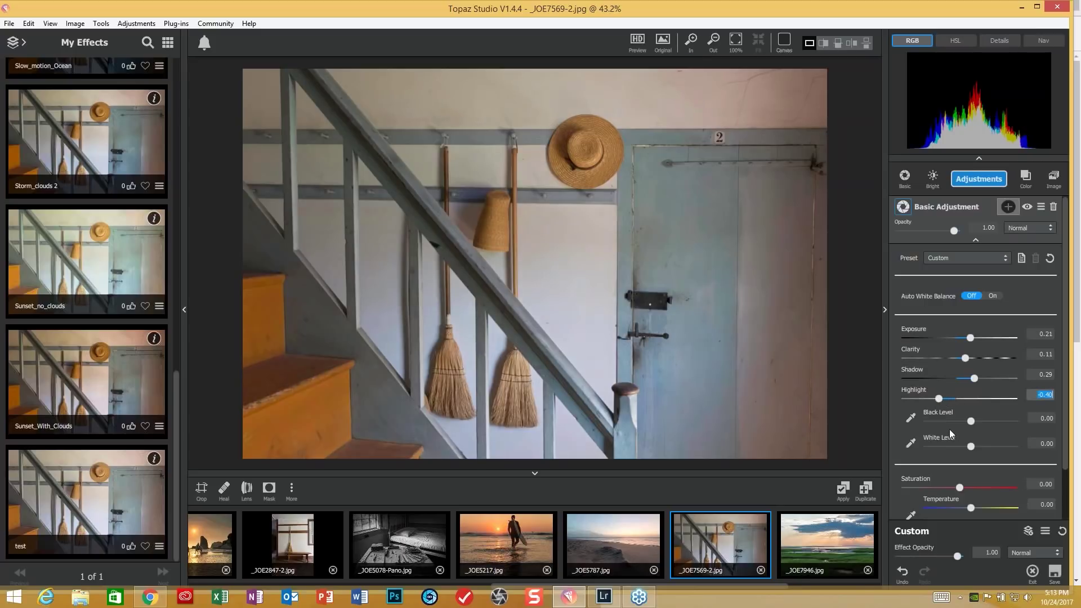
Sample the dark door latch for the Black Level, refine it to -0.18, and set the White Level to 0.36
{"action": "left_click", "coordinate": [911, 420]}
{"action": "left_click", "coordinate": [648, 302]}
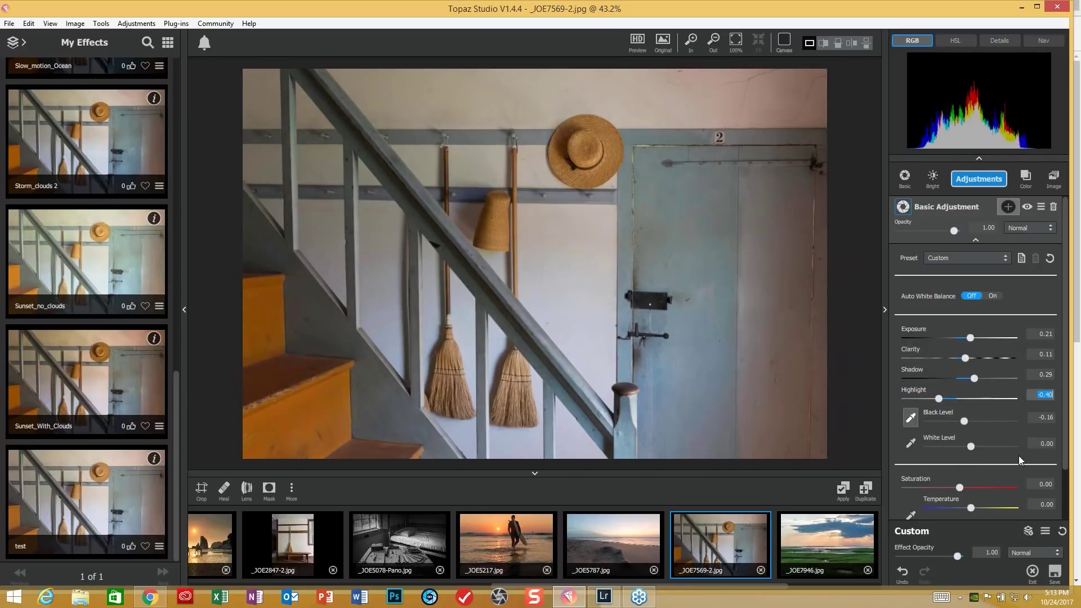
{"action": "left_click_drag", "start_coordinate": [970, 444], "coordinate": [984, 441]}
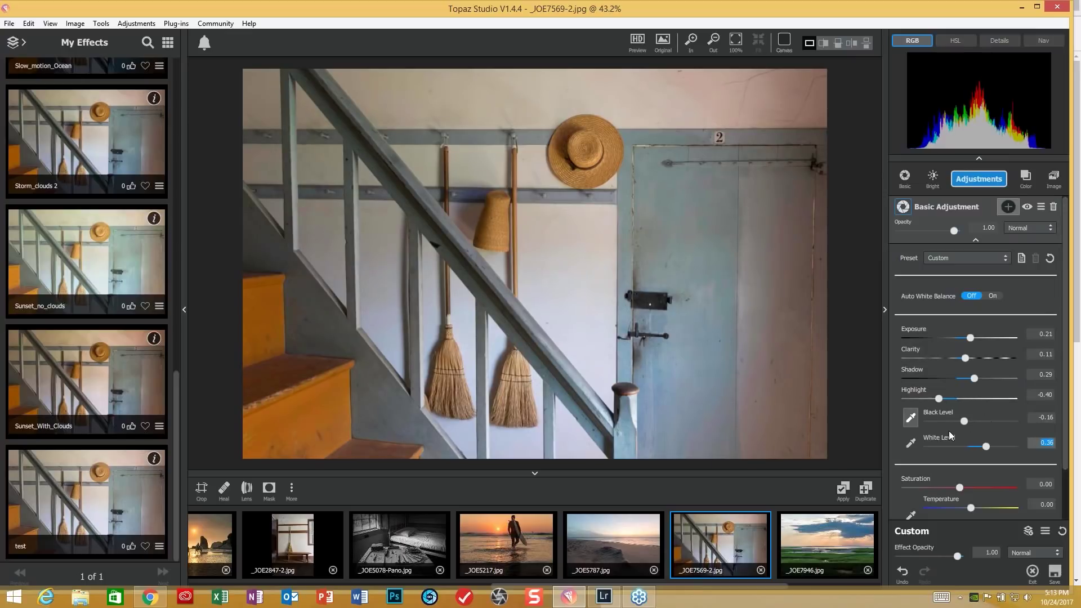
{"action": "left_click_drag", "start_coordinate": [961, 421], "coordinate": [959, 421]}
{"action": "type", "text": "-0.20"}
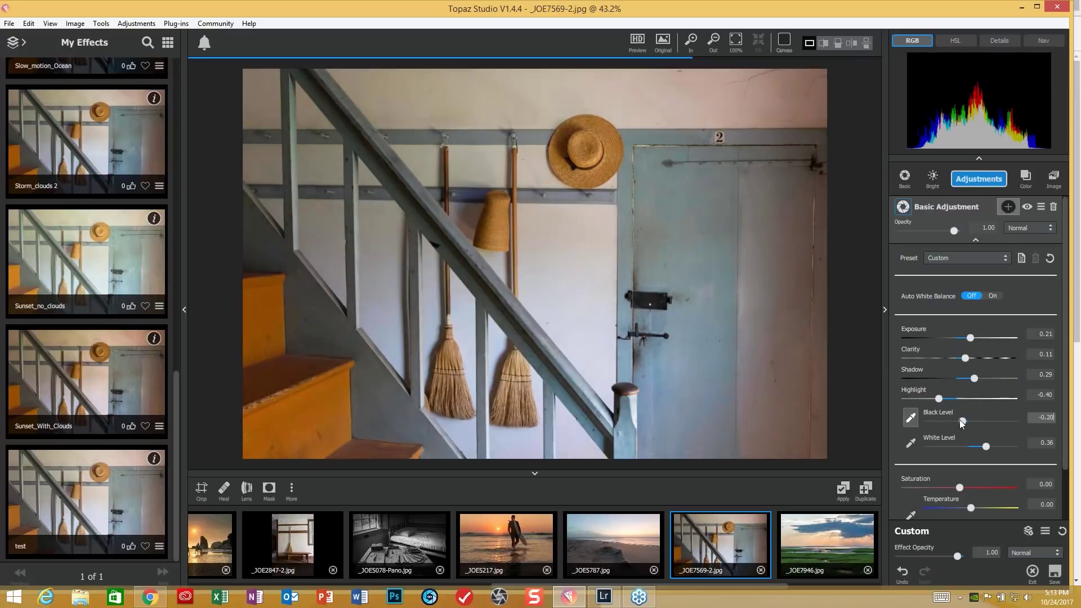
{"action": "left_click", "coordinate": [959, 420]}
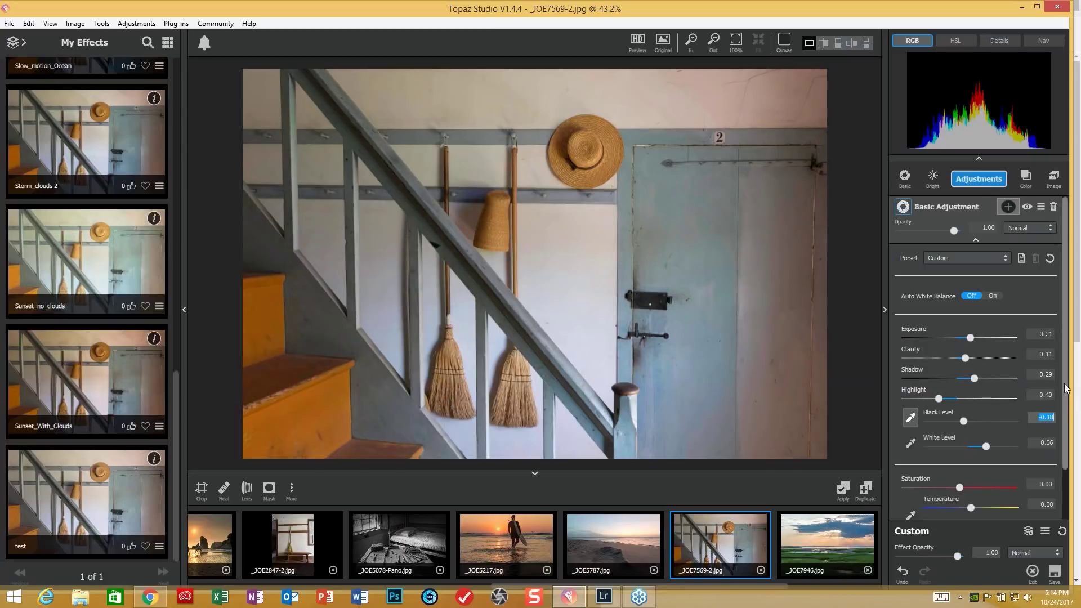
Add a Tone Curves adjustment and shape a gentle S-curve by slightly raising the highlights and lowering the shadows
{"action": "scroll", "coordinate": [997, 465], "scroll_direction": "down", "scroll_amount": 2}
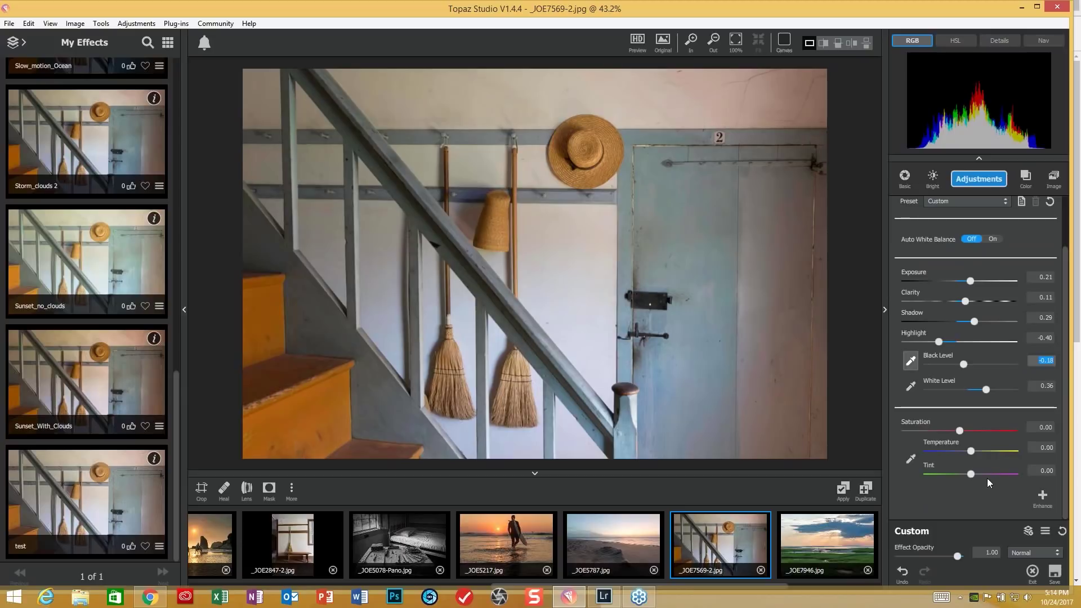
{"action": "left_click", "coordinate": [1043, 498]}
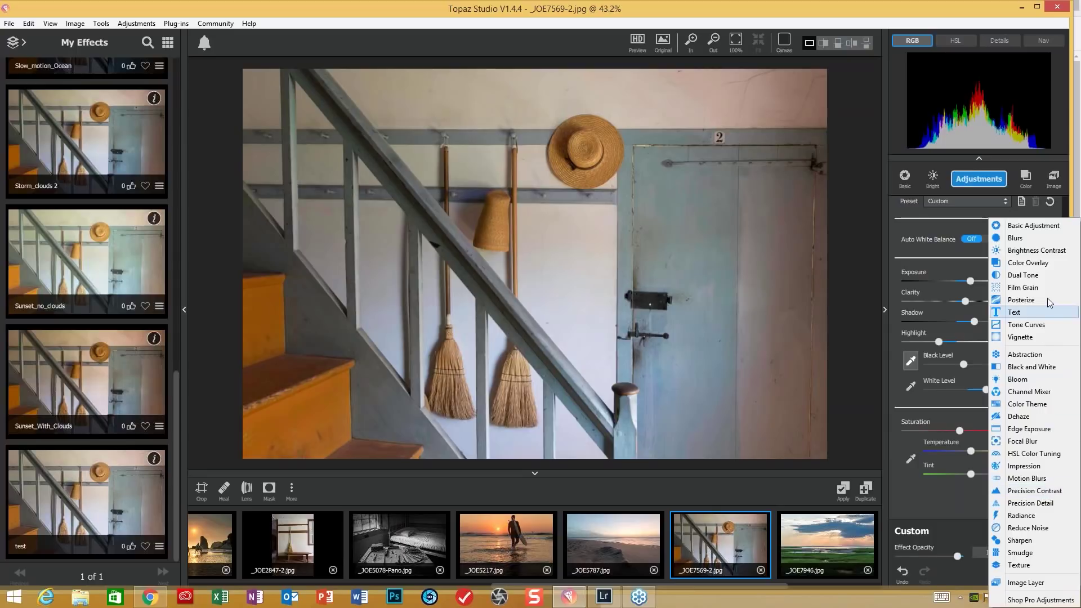
{"action": "left_click", "coordinate": [1036, 325]}
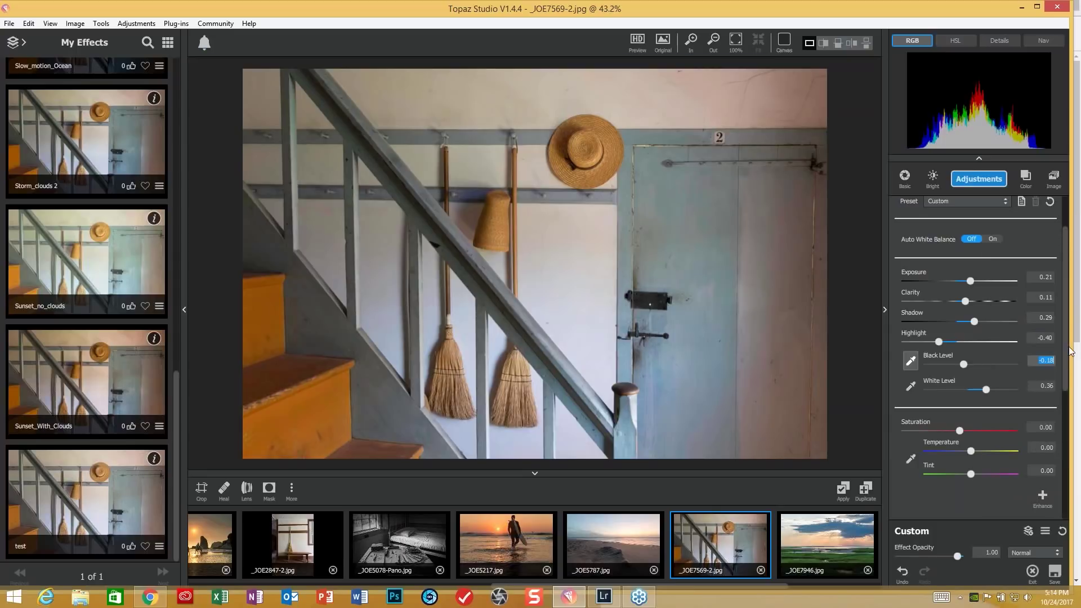
{"action": "left_click_drag", "start_coordinate": [1067, 353], "coordinate": [1064, 512]}
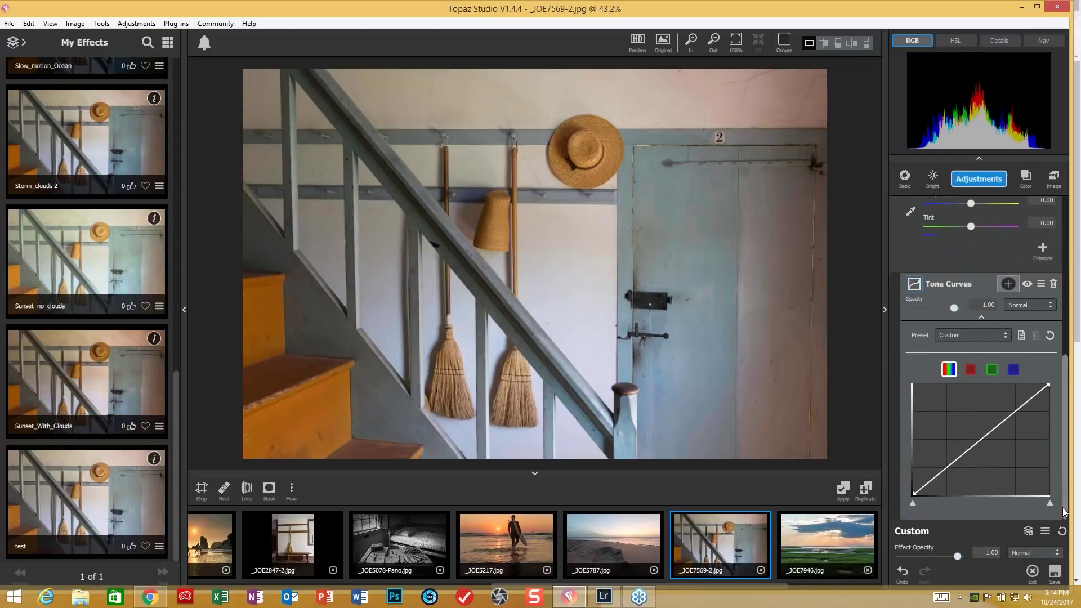
{"action": "left_click", "coordinate": [1020, 409]}
{"action": "left_click_drag", "start_coordinate": [1020, 409], "coordinate": [1019, 404]}
{"action": "left_click", "coordinate": [946, 466]}
{"action": "left_click_drag", "start_coordinate": [946, 466], "coordinate": [947, 470]}
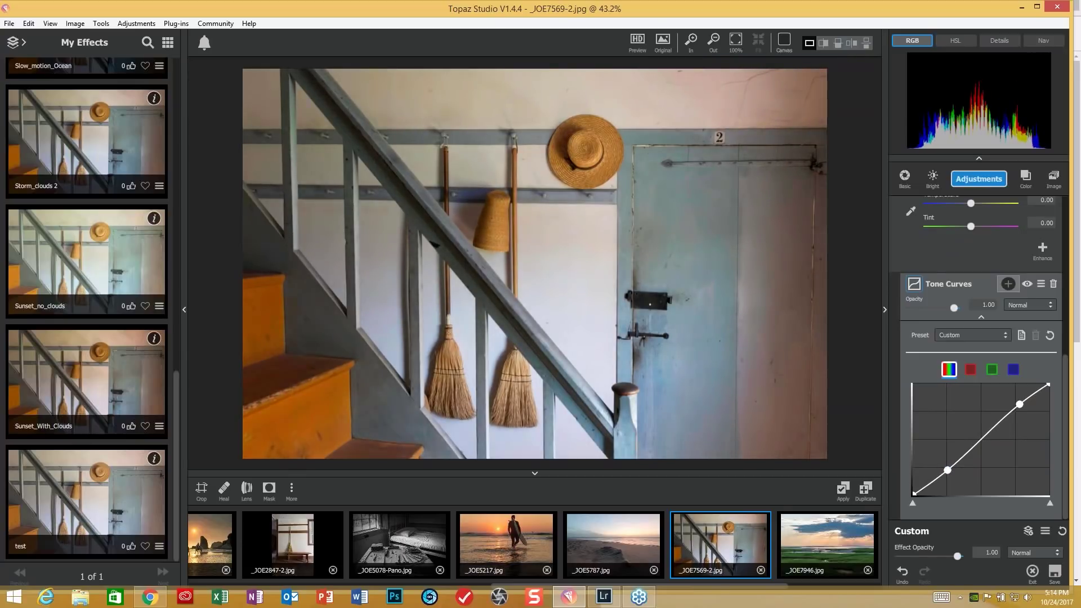
Add Precision Contrast with Micro 0.11, Low 0.05, Medium -0.03, High -0.06, and lighting Shadow 0.11 and Midtone 0.27
{"action": "left_click", "coordinate": [141, 26]}
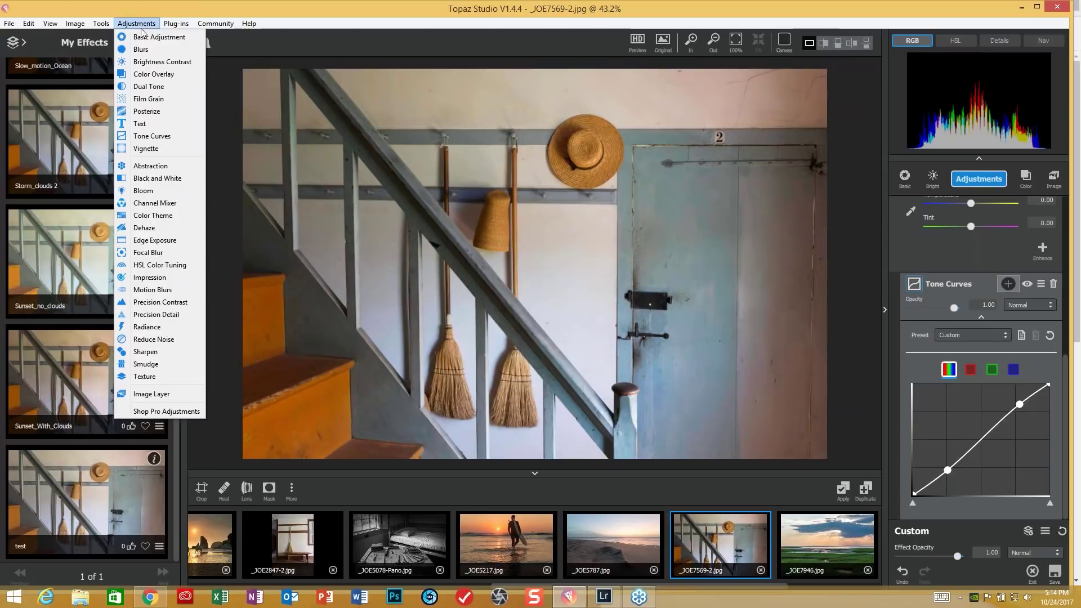
{"action": "left_click", "coordinate": [168, 304]}
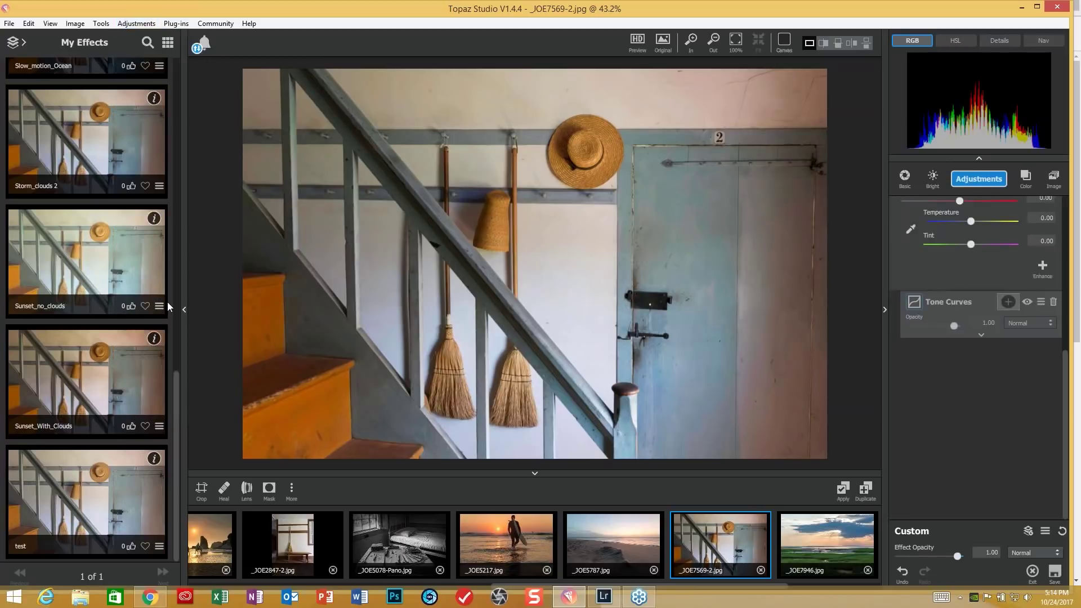
{"action": "left_click_drag", "start_coordinate": [962, 326], "coordinate": [958, 383]}
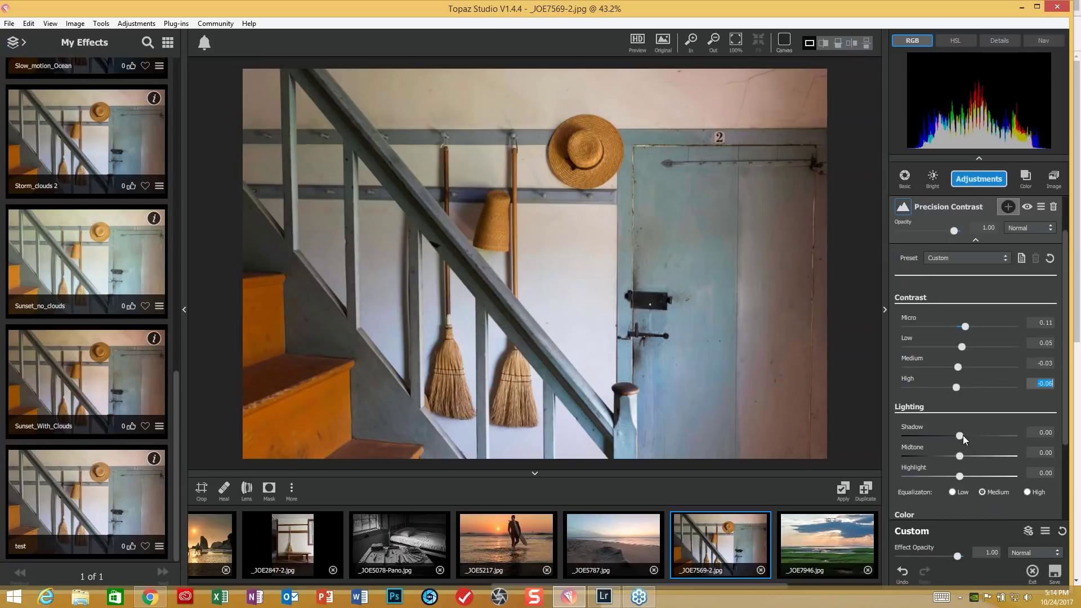
{"action": "mouse_move", "coordinate": [960, 434]}
{"action": "left_mouse_down"}
{"action": "mouse_move", "coordinate": [962, 456]}
{"action": "mouse_move", "coordinate": [974, 451]}
{"action": "left_mouse_up"}
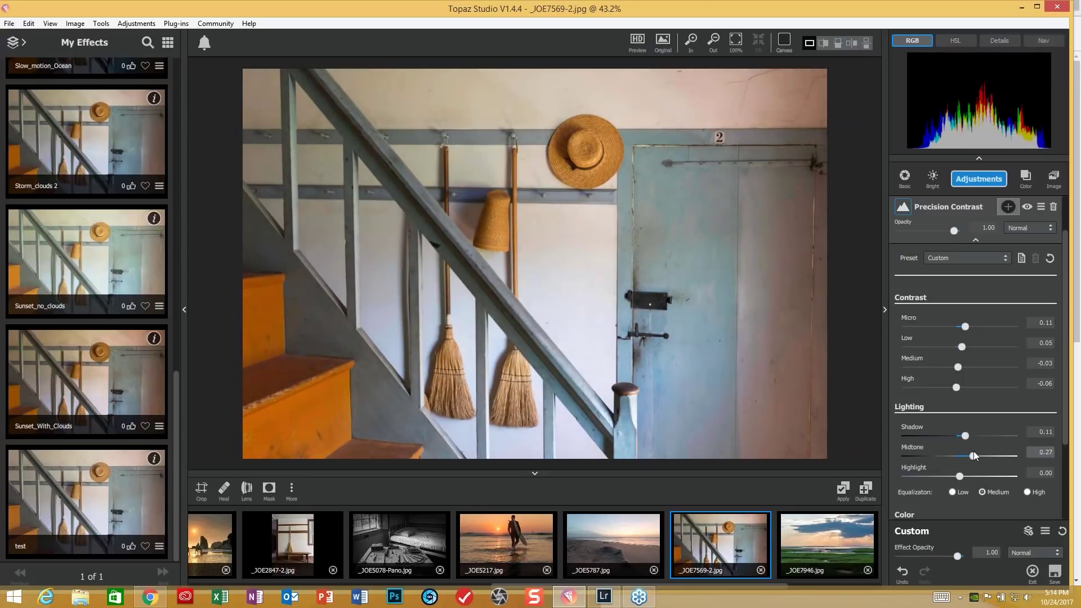
{"action": "left_click", "coordinate": [974, 451]}
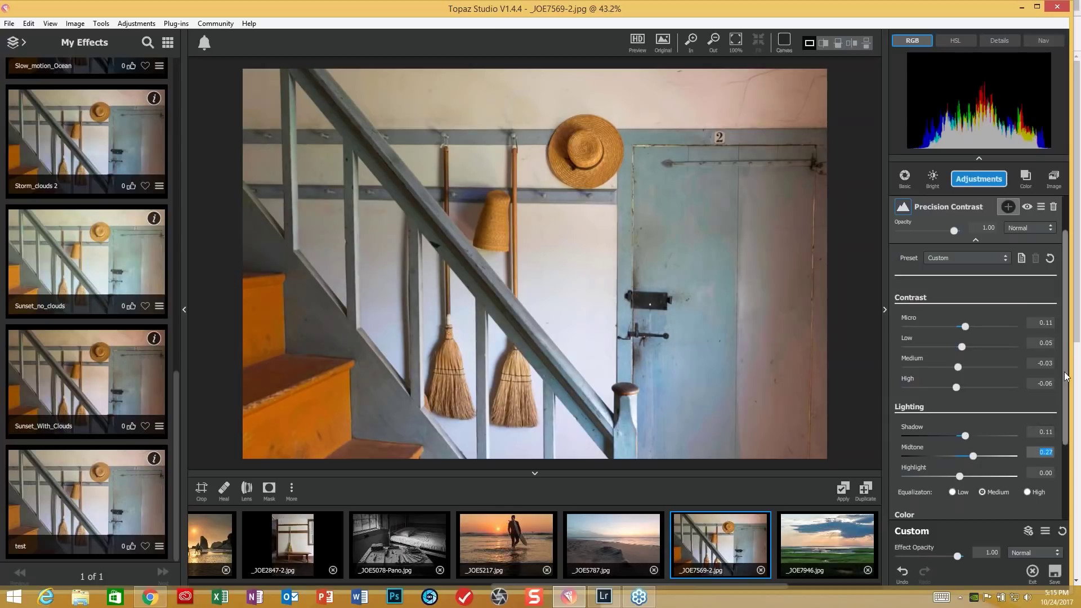
{"action": "left_click_drag", "start_coordinate": [1066, 376], "coordinate": [1059, 481]}
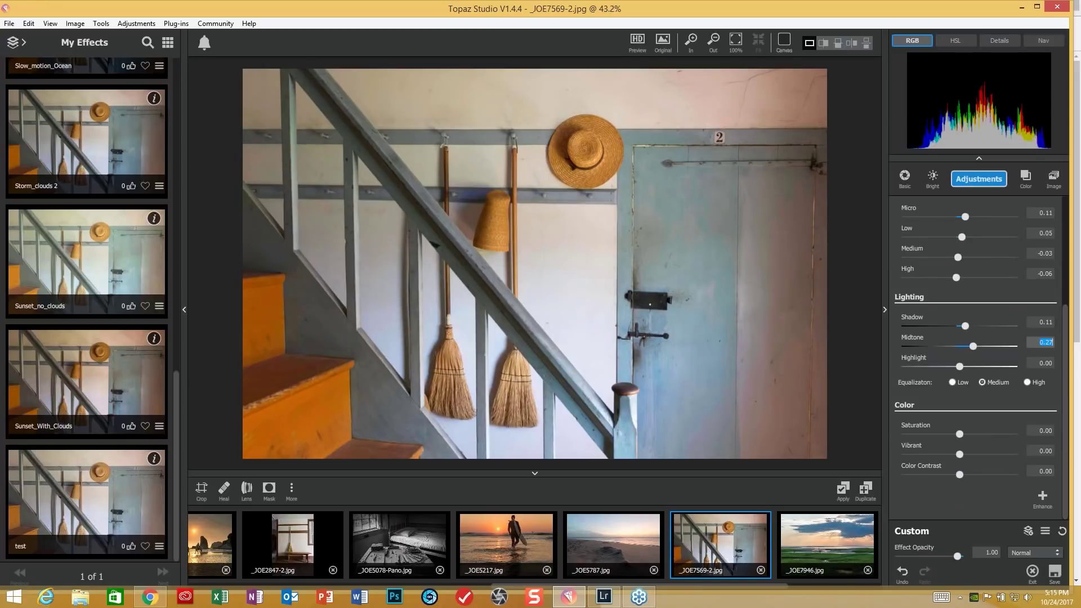
Add HSL Color Tuning and set Red Lightness to 0.32 and Red Saturation to -0.04
{"action": "left_click", "coordinate": [137, 24]}
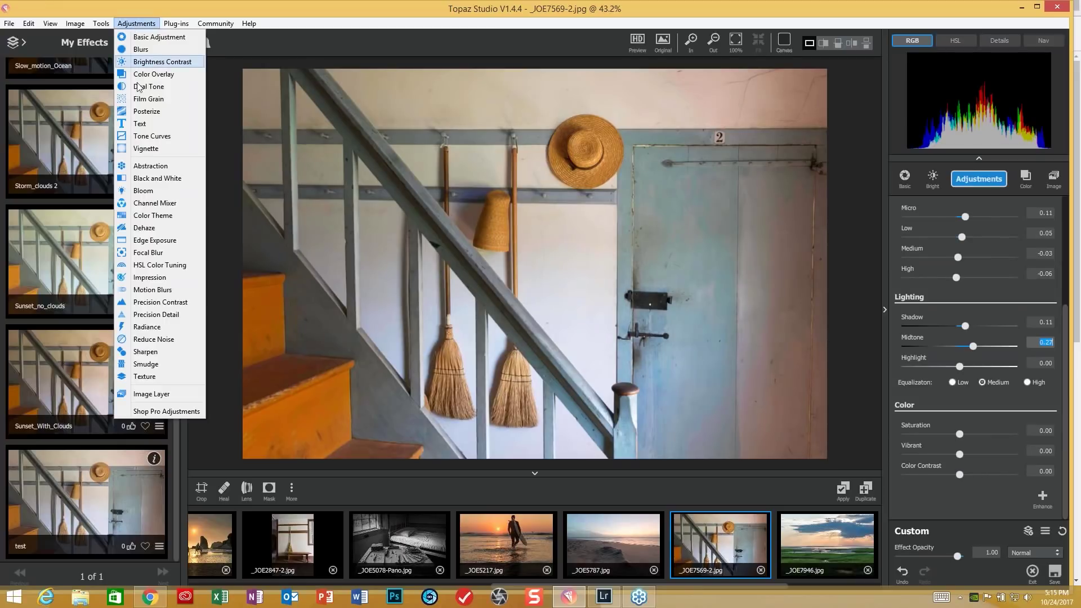
{"action": "left_click", "coordinate": [166, 266]}
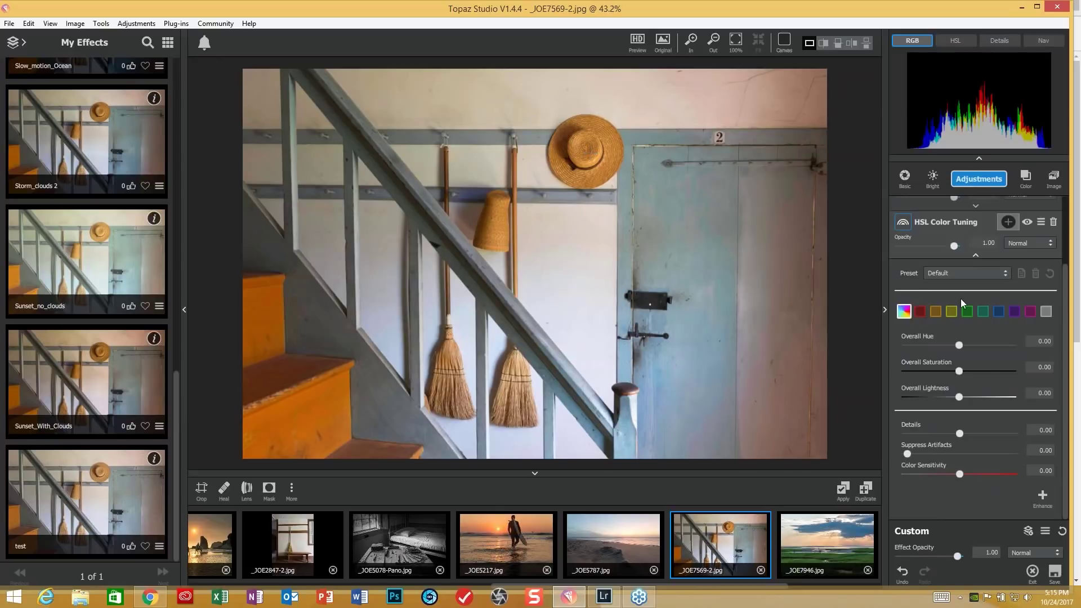
{"action": "mouse_move", "coordinate": [933, 314]}
{"action": "left_click", "coordinate": [924, 311]}
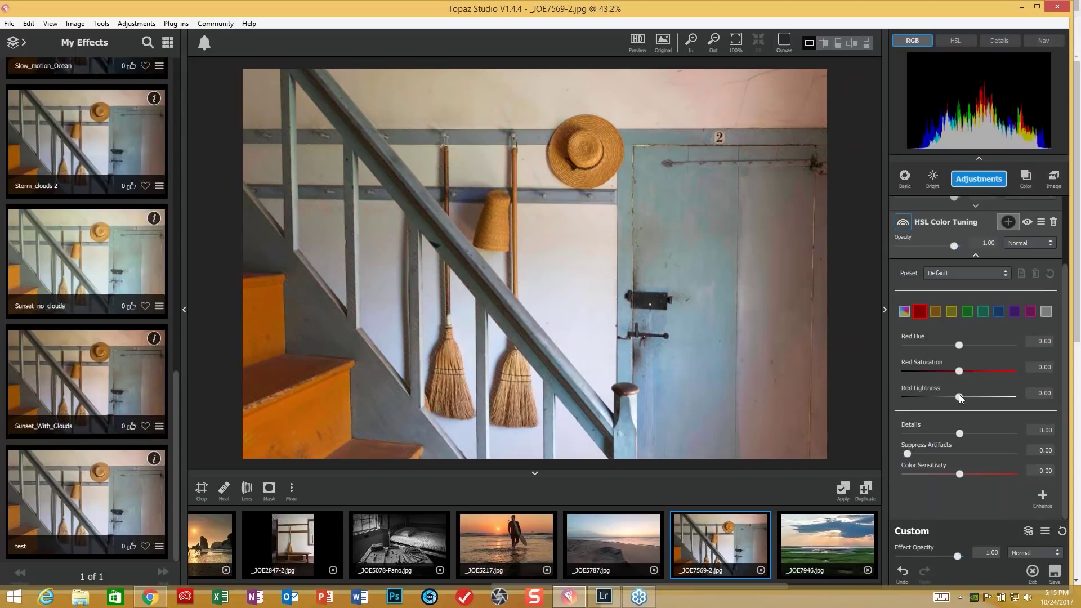
{"action": "left_click_drag", "start_coordinate": [958, 394], "coordinate": [953, 370]}
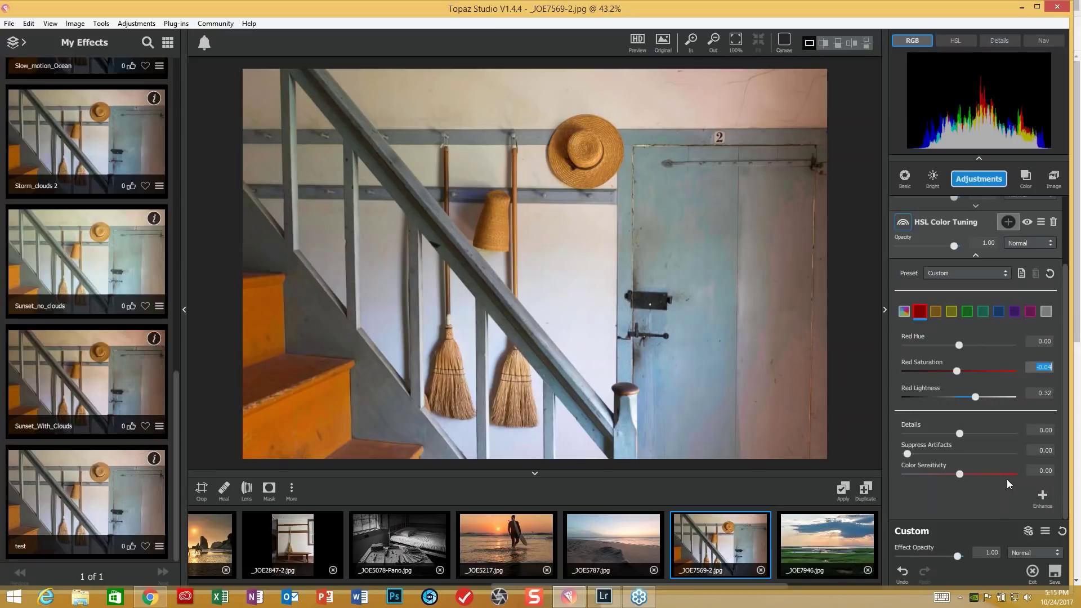
Add a black Vignette adjustment to the staircase photo and reduce its Strength slightly
{"action": "left_click", "coordinate": [127, 25]}
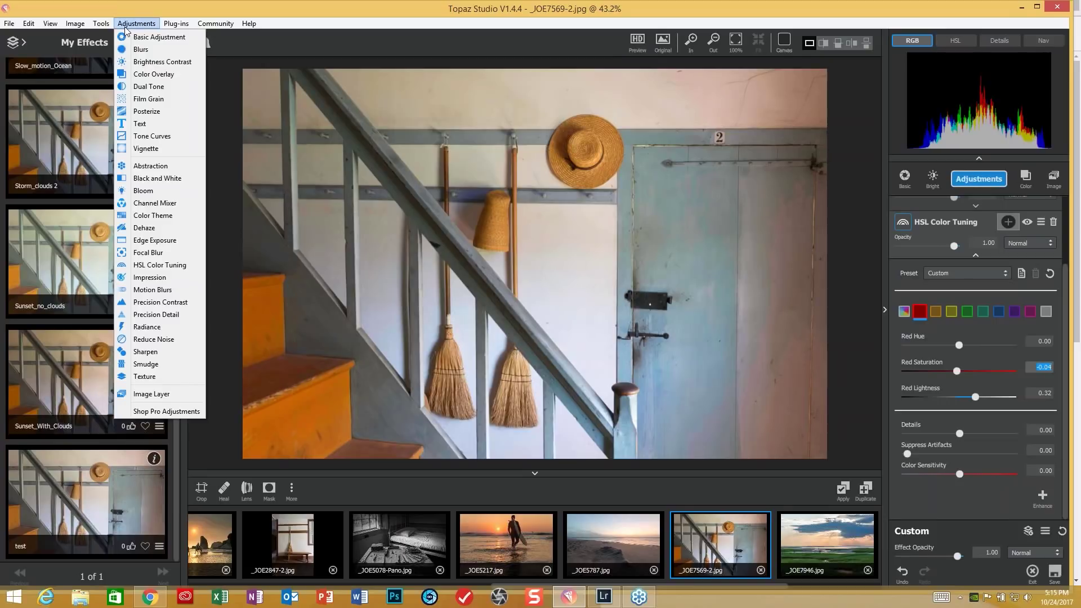
{"action": "left_click", "coordinate": [161, 152]}
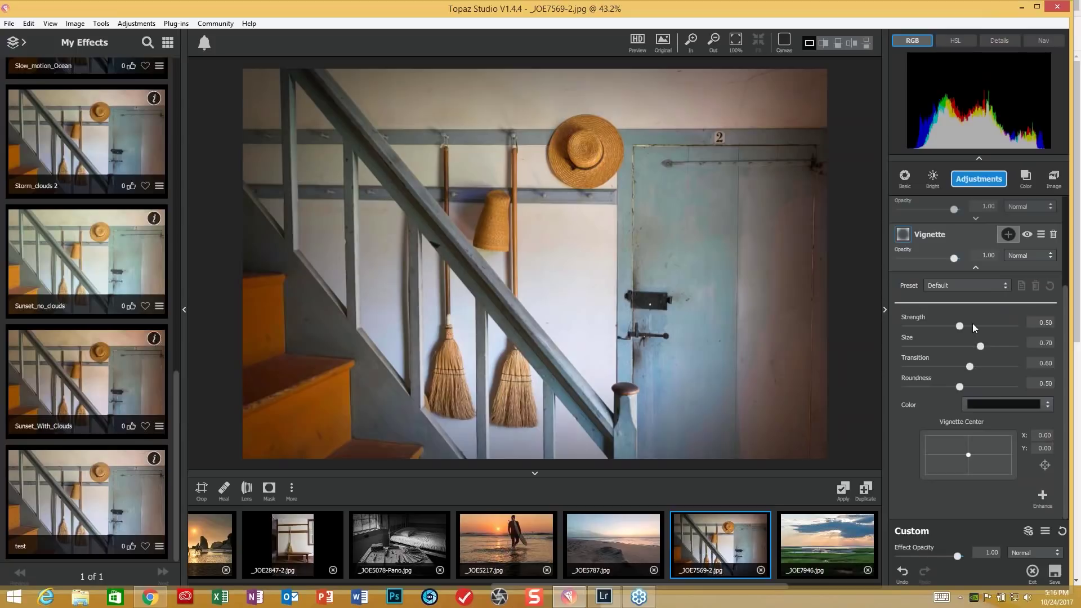
{"action": "left_click_drag", "start_coordinate": [958, 325], "coordinate": [946, 327]}
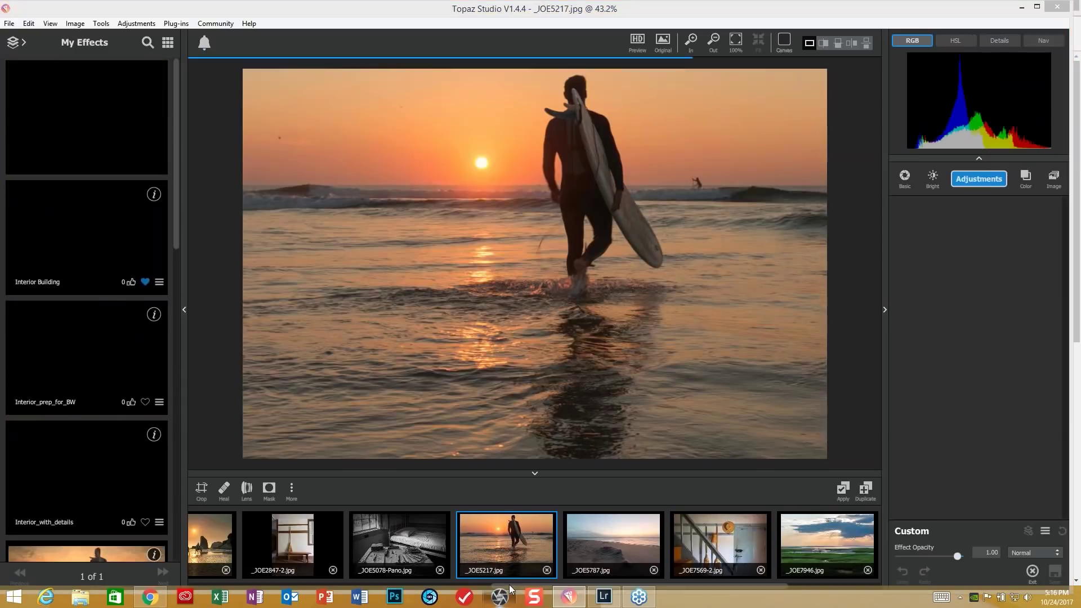
Browse the open images and switch to the beach rock photo _JOE2121.jpg
{"action": "left_click_drag", "start_coordinate": [509, 584], "coordinate": [306, 573]}
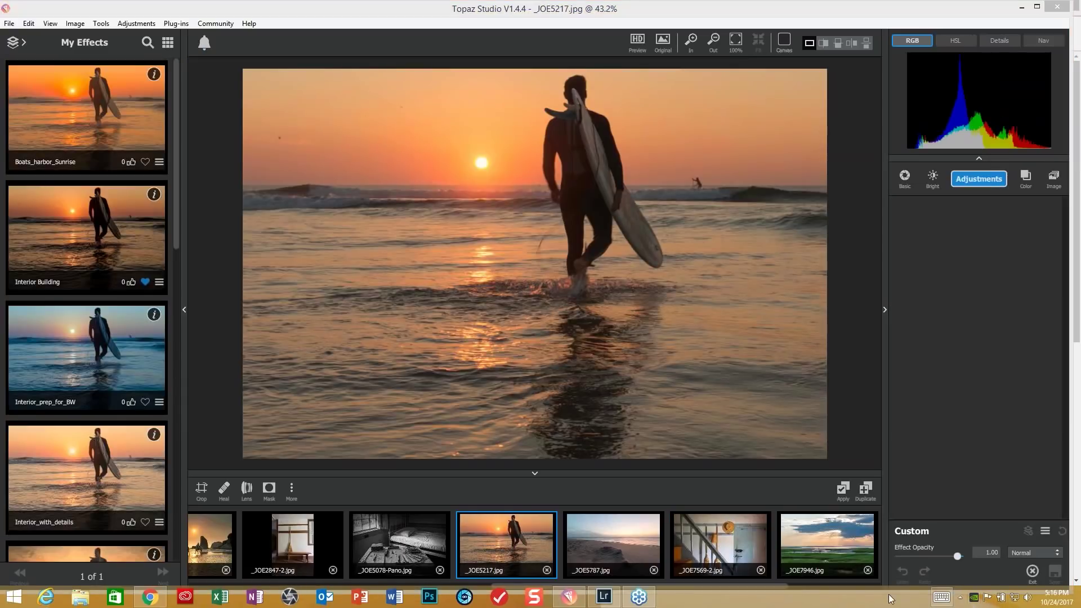
{"action": "left_click", "coordinate": [779, 583]}
{"action": "left_click_drag", "start_coordinate": [735, 579], "coordinate": [400, 558]}
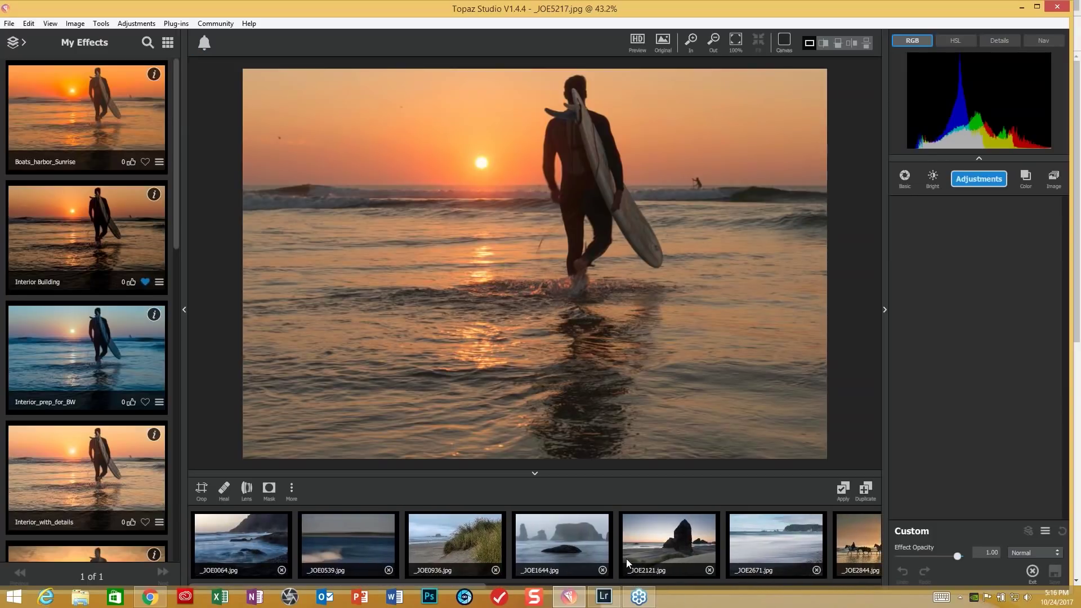
{"action": "left_click_drag", "start_coordinate": [596, 582], "coordinate": [622, 590]}
{"action": "left_click", "coordinate": [621, 580]}
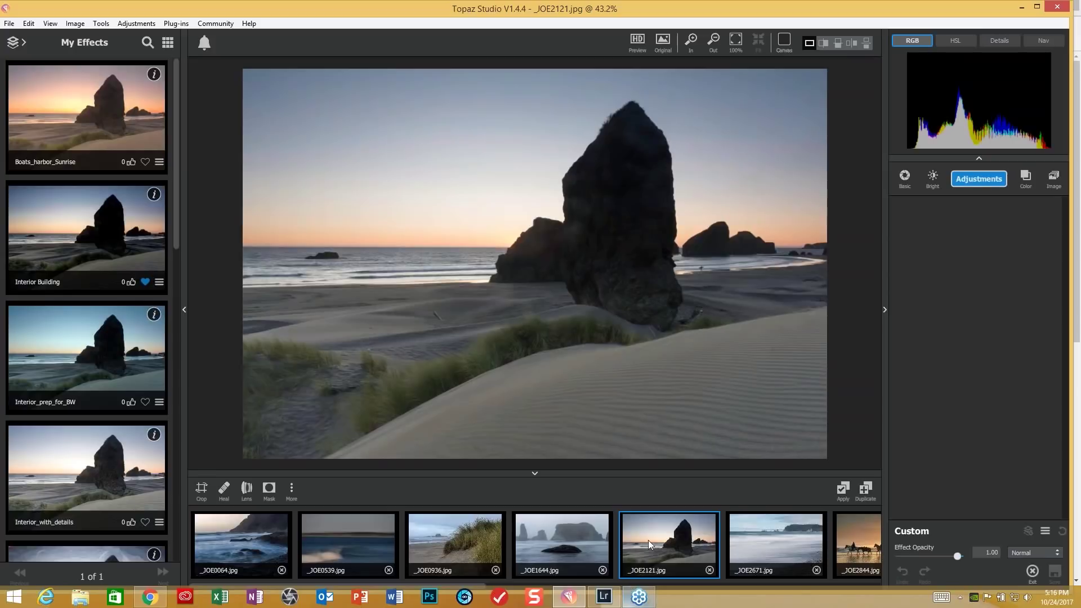
Open the marsh photo _JOE7981.jpg in the maximized window and apply the saved Storm_clouds 2 effect
{"action": "mouse_move", "coordinate": [712, 41]}
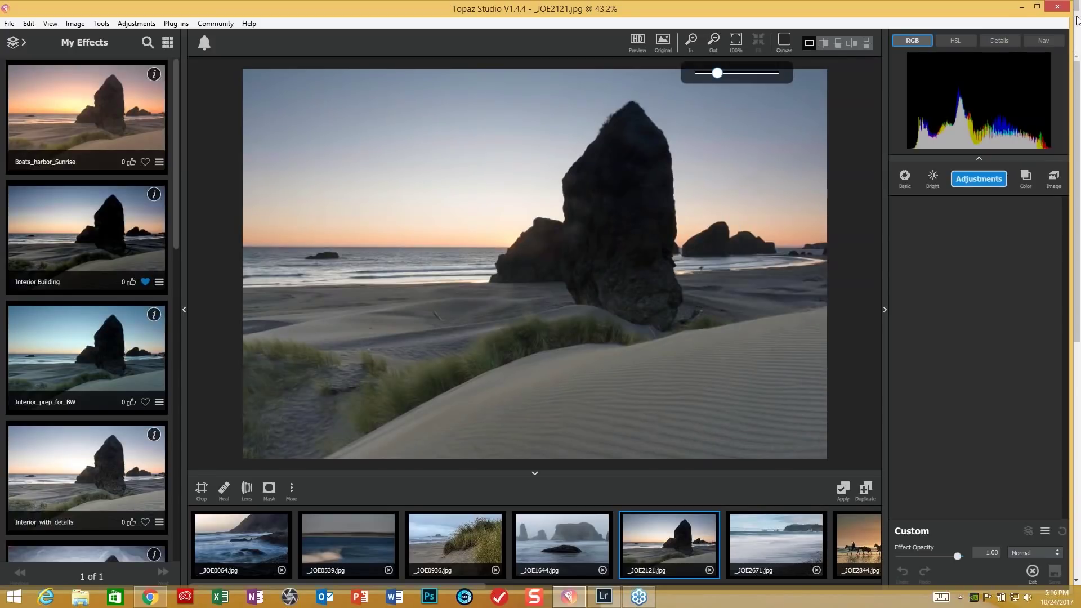
{"action": "left_click", "coordinate": [1038, 7]}
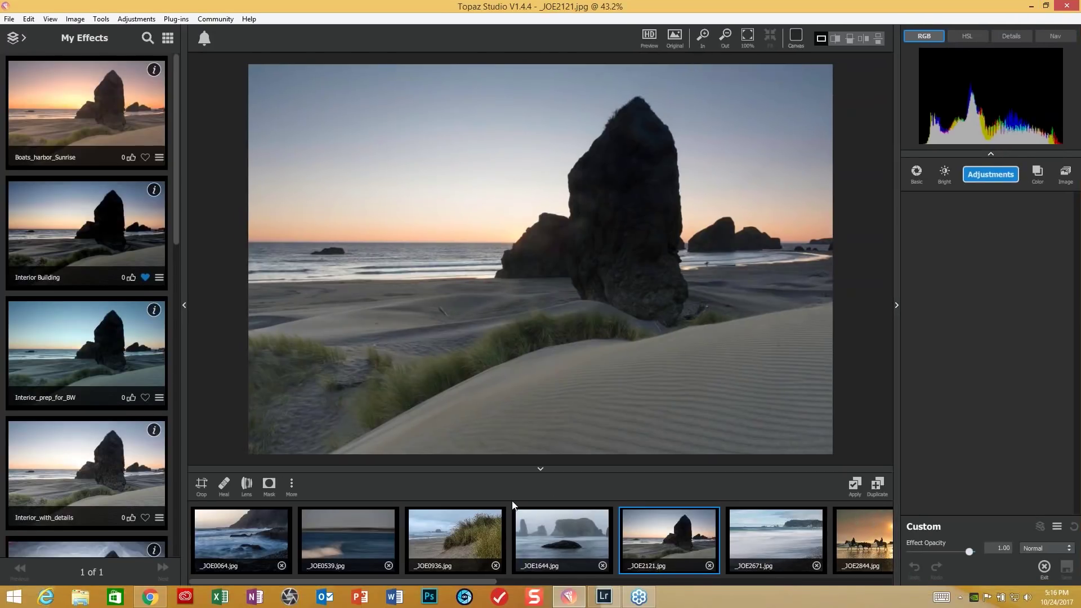
{"action": "left_click", "coordinate": [540, 473]}
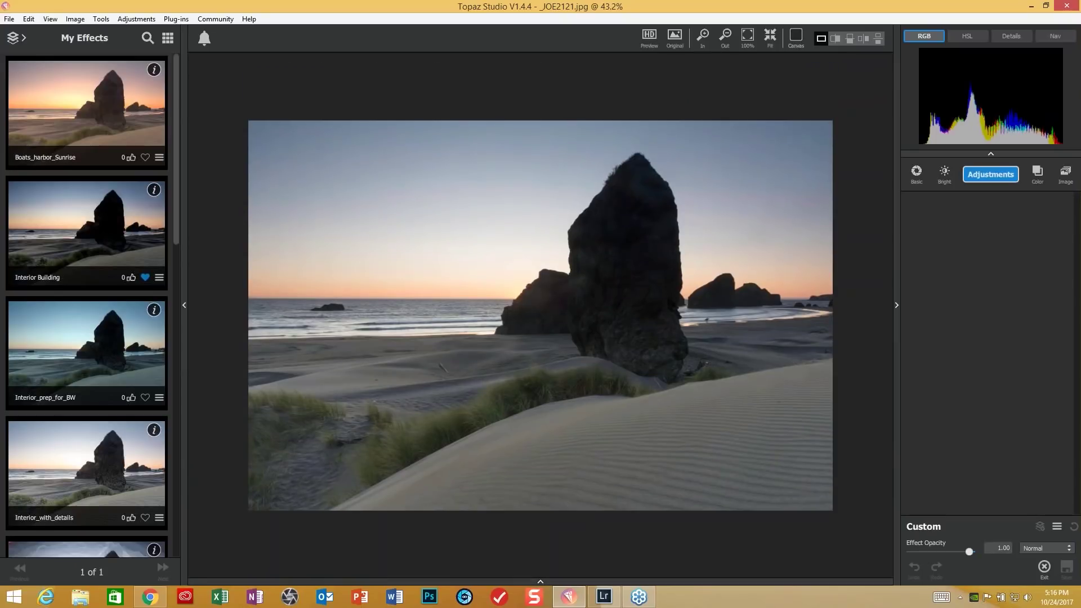
{"action": "left_click", "coordinate": [542, 582]}
{"action": "left_click_drag", "start_coordinate": [477, 587], "coordinate": [933, 606]}
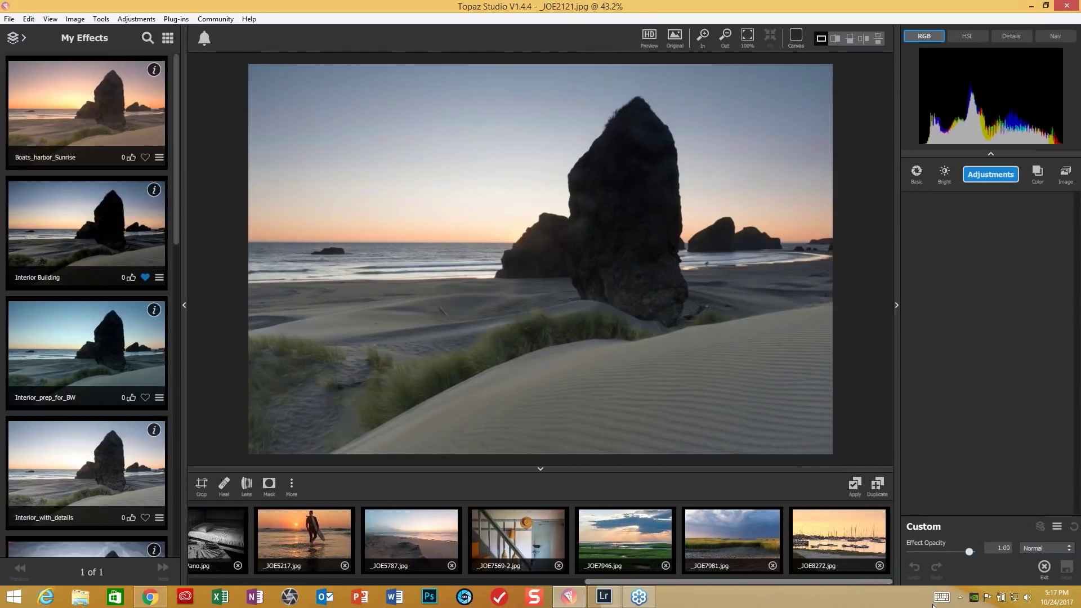
{"action": "left_click", "coordinate": [755, 538]}
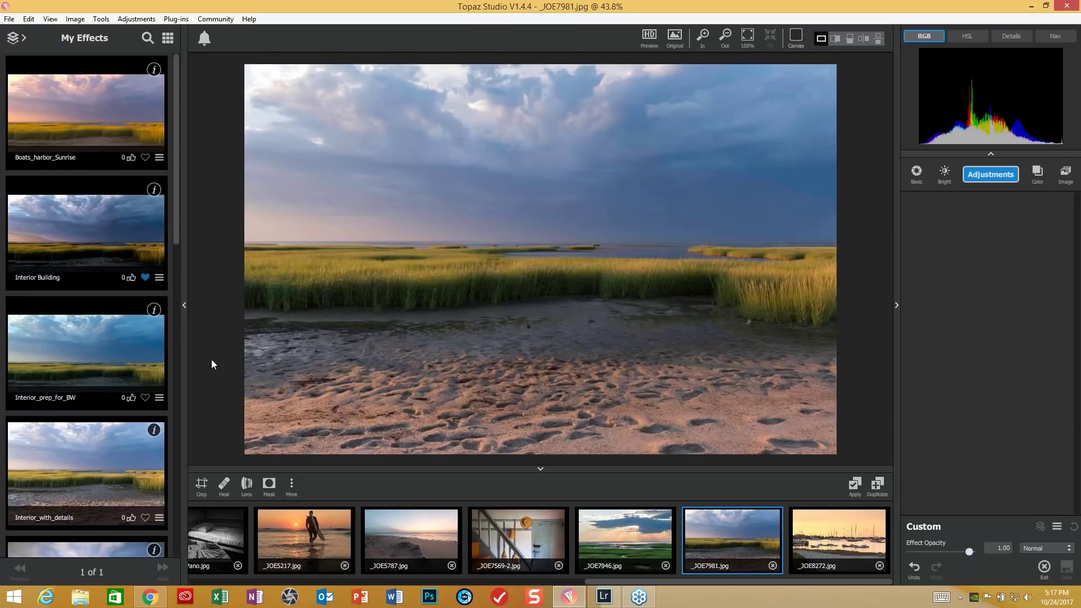
{"action": "left_click_drag", "start_coordinate": [177, 238], "coordinate": [164, 464]}
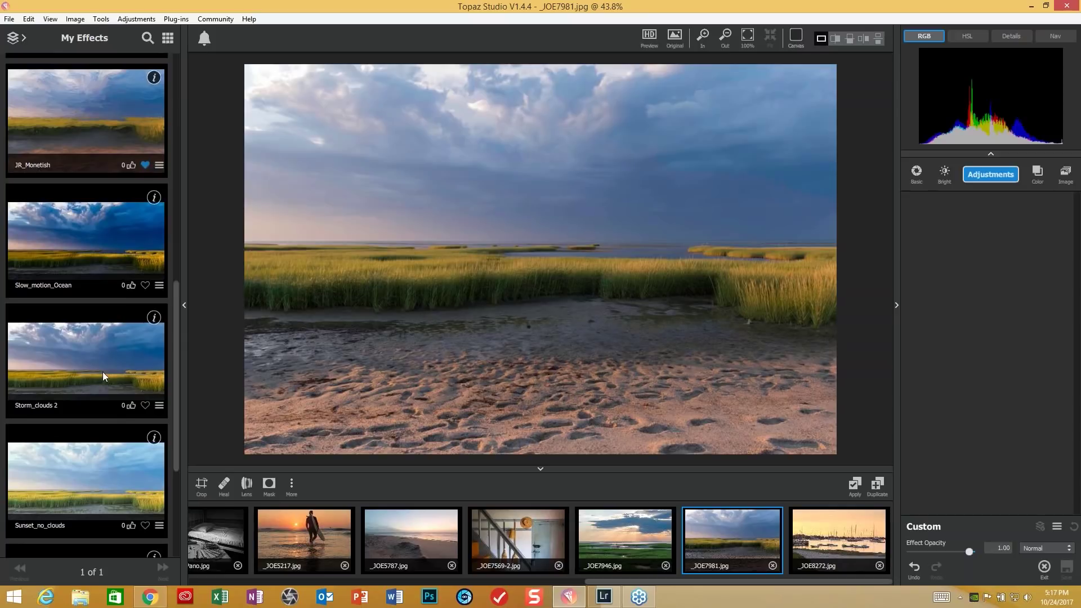
{"action": "left_click", "coordinate": [103, 376]}
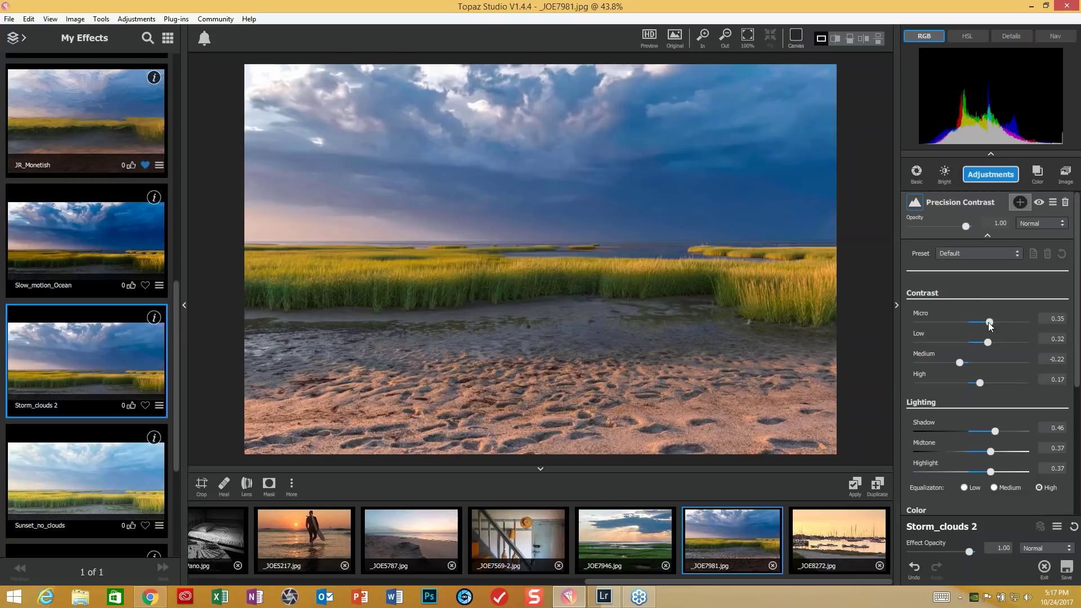
Adjust the Precision Contrast levels of the effect to Low 0.28, Medium -0.11 and High 0.19
{"action": "left_click", "coordinate": [985, 342]}
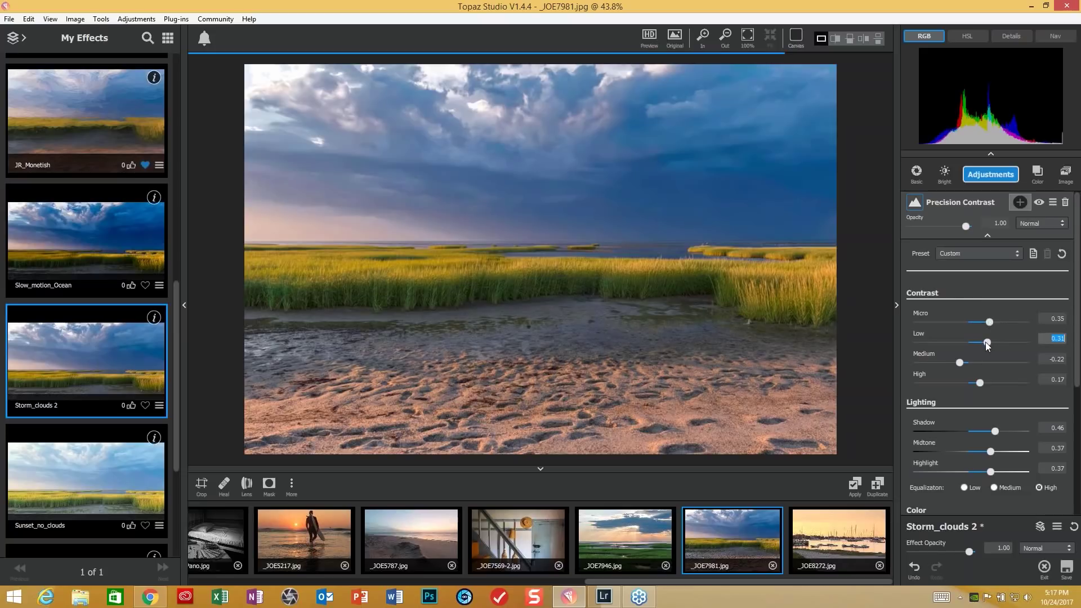
{"action": "mouse_move", "coordinate": [985, 343]}
{"action": "left_mouse_down"}
{"action": "mouse_move", "coordinate": [913, 344]}
{"action": "mouse_move", "coordinate": [984, 342]}
{"action": "left_mouse_up"}
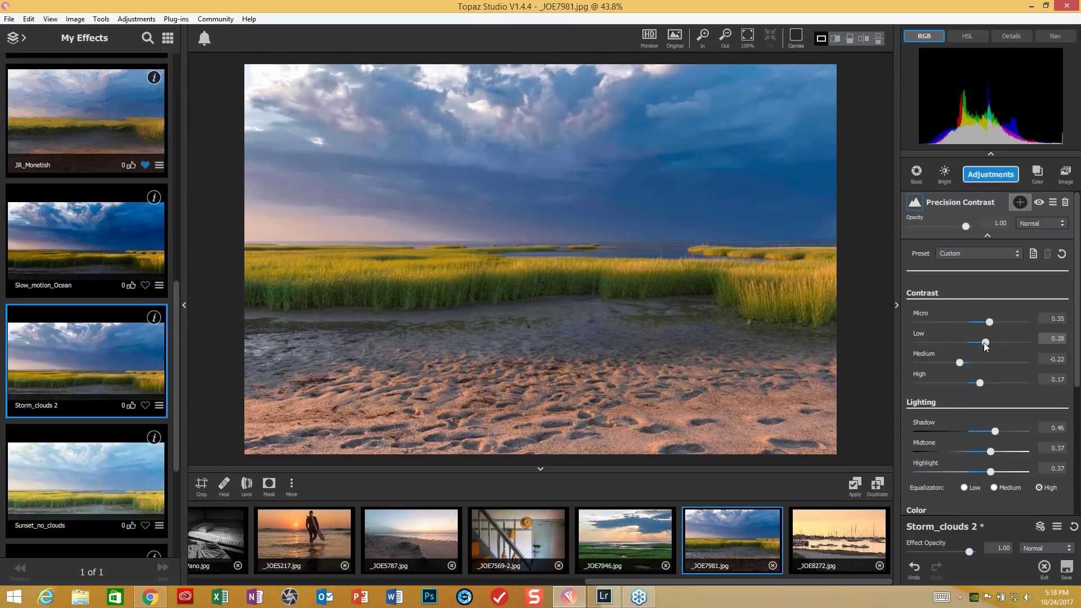
{"action": "mouse_move", "coordinate": [958, 363]}
{"action": "left_mouse_down"}
{"action": "mouse_move", "coordinate": [907, 361]}
{"action": "mouse_move", "coordinate": [964, 364]}
{"action": "left_mouse_up"}
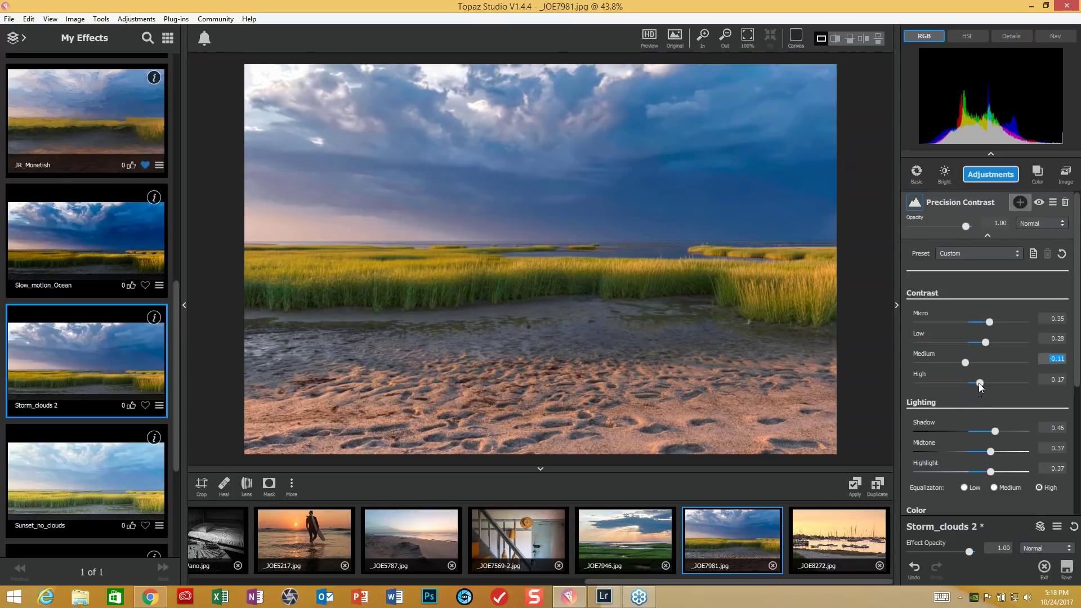
{"action": "left_click", "coordinate": [979, 382]}
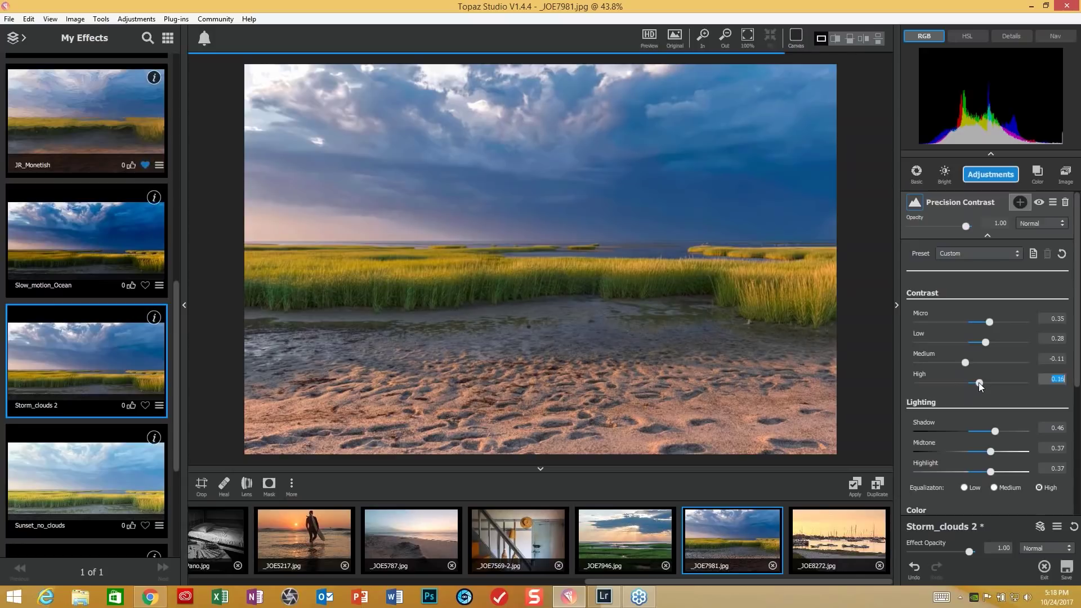
{"action": "left_click_drag", "start_coordinate": [980, 383], "coordinate": [1031, 380]}
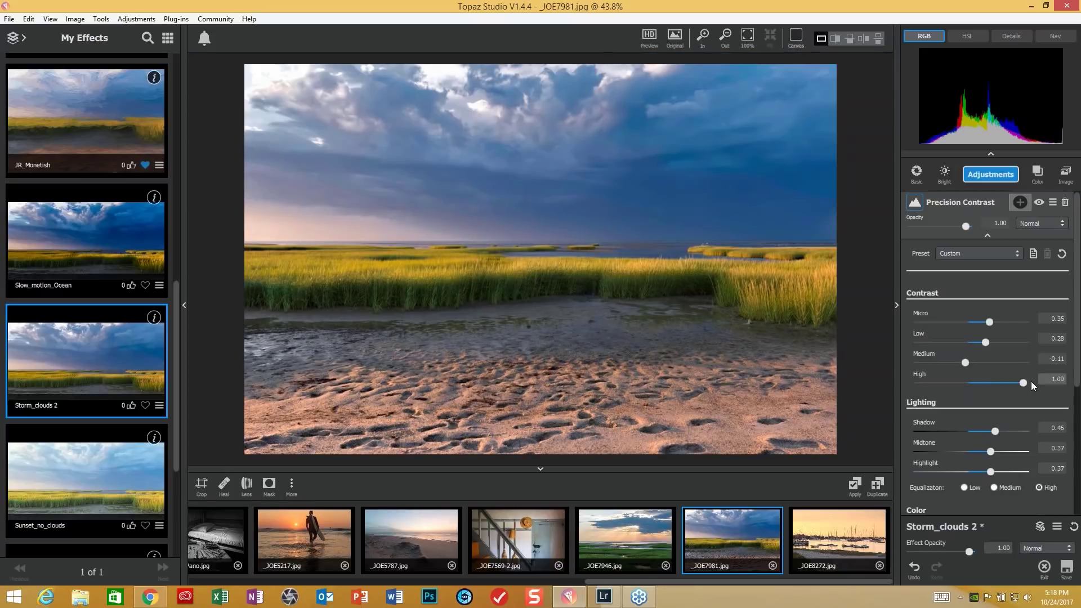
{"action": "left_click_drag", "start_coordinate": [991, 383], "coordinate": [980, 384]}
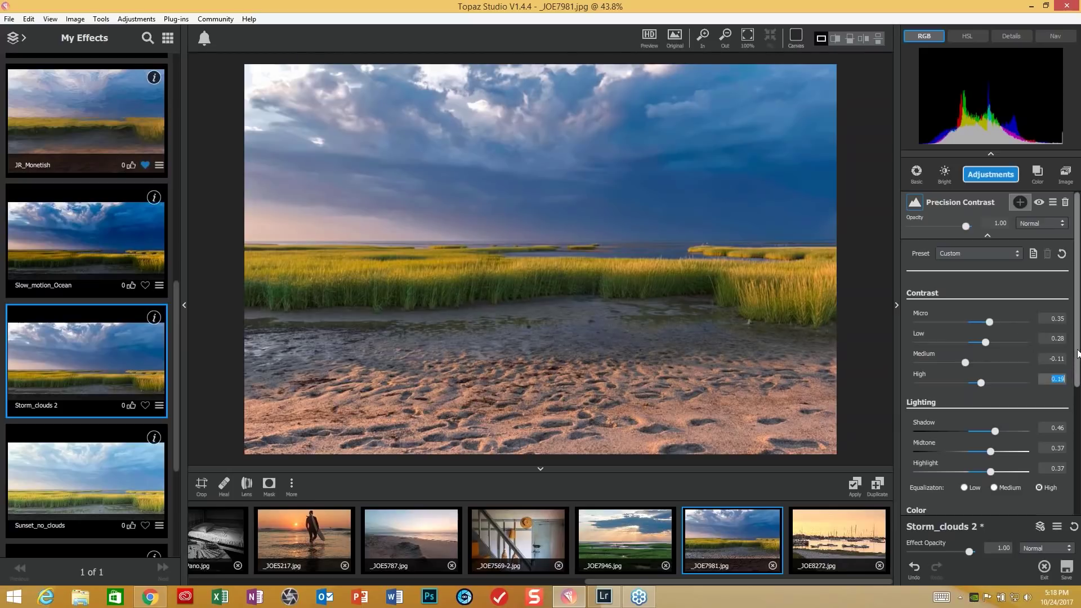
Set the Precision Contrast lighting to Shadow 0.44, Midtone 0.34 and Highlight 0.38
{"action": "scroll", "coordinate": [1077, 354], "scroll_direction": "down", "scroll_amount": 4}
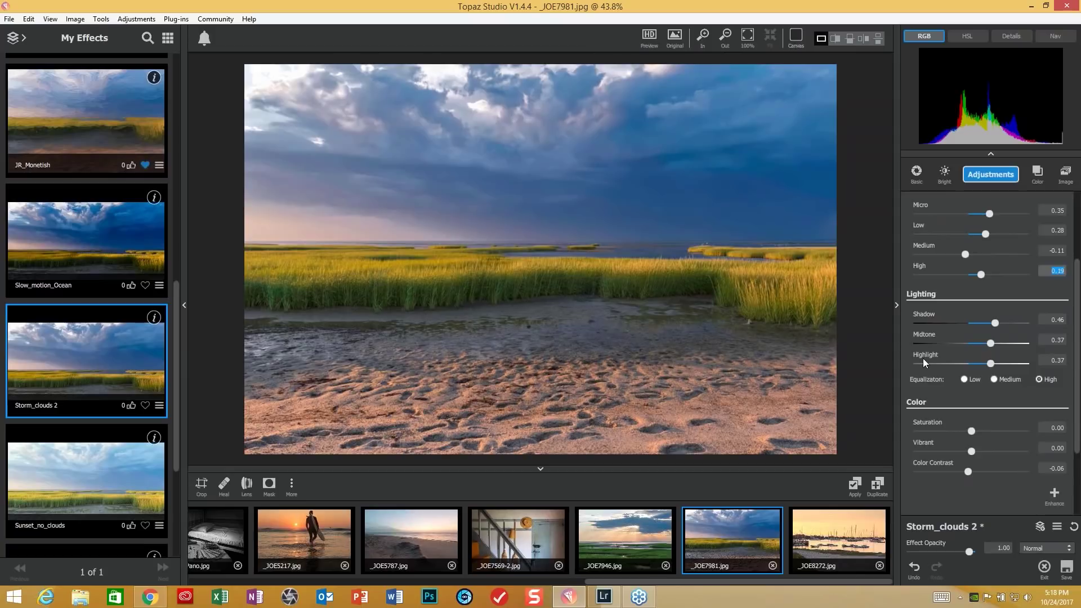
{"action": "double_click", "coordinate": [926, 313]}
{"action": "left_click_drag", "start_coordinate": [970, 324], "coordinate": [994, 324]}
{"action": "mouse_move", "coordinate": [992, 343]}
{"action": "left_mouse_down"}
{"action": "mouse_move", "coordinate": [910, 350]}
{"action": "mouse_move", "coordinate": [988, 343]}
{"action": "mouse_move", "coordinate": [990, 354]}
{"action": "left_mouse_up"}
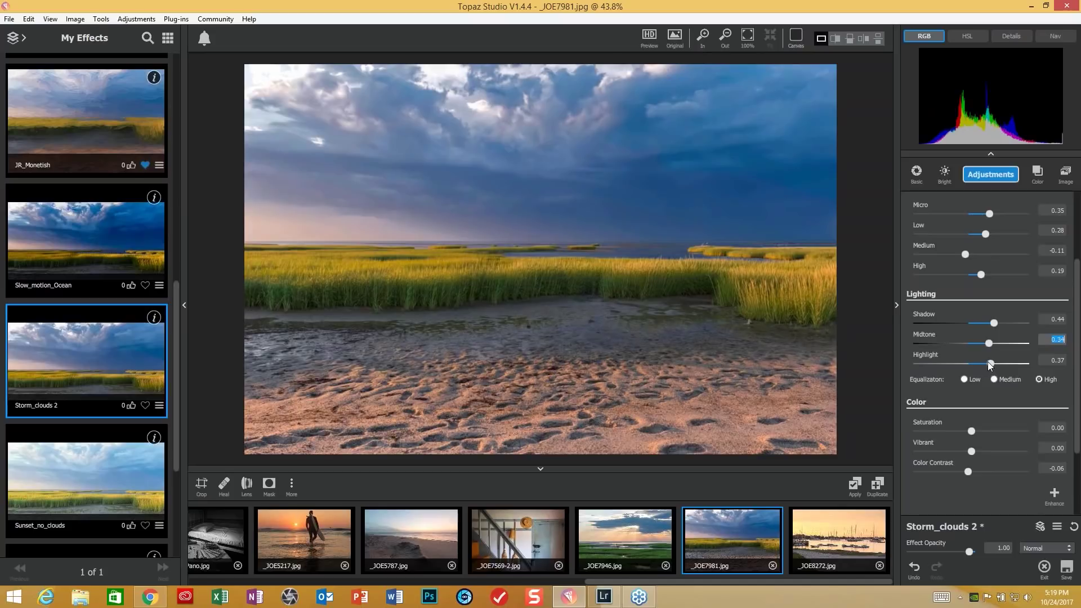
{"action": "left_click_drag", "start_coordinate": [990, 365], "coordinate": [908, 364]}
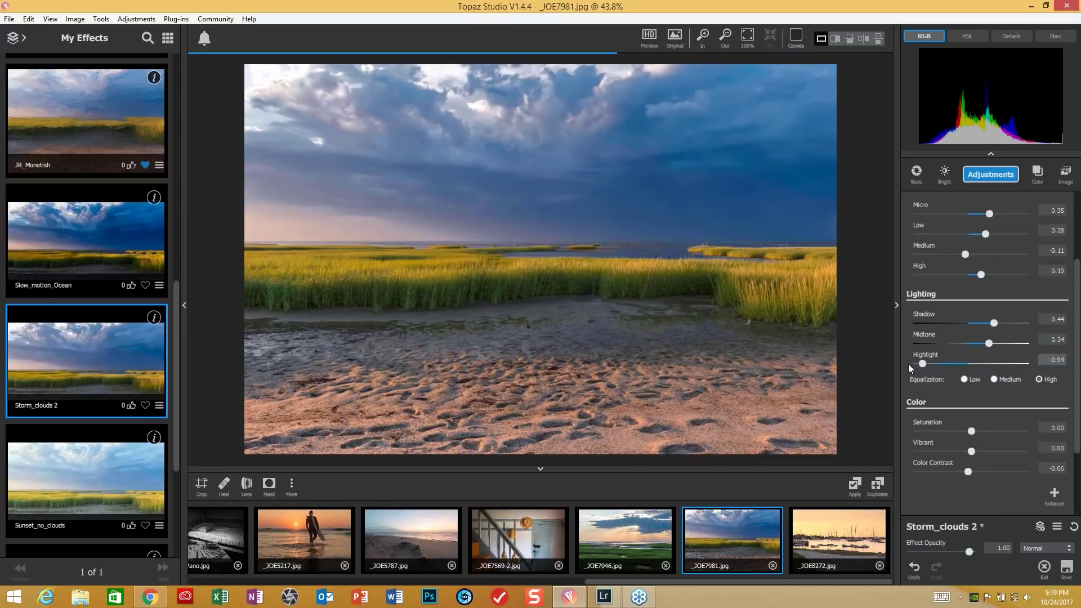
{"action": "left_click_drag", "start_coordinate": [970, 366], "coordinate": [988, 366]}
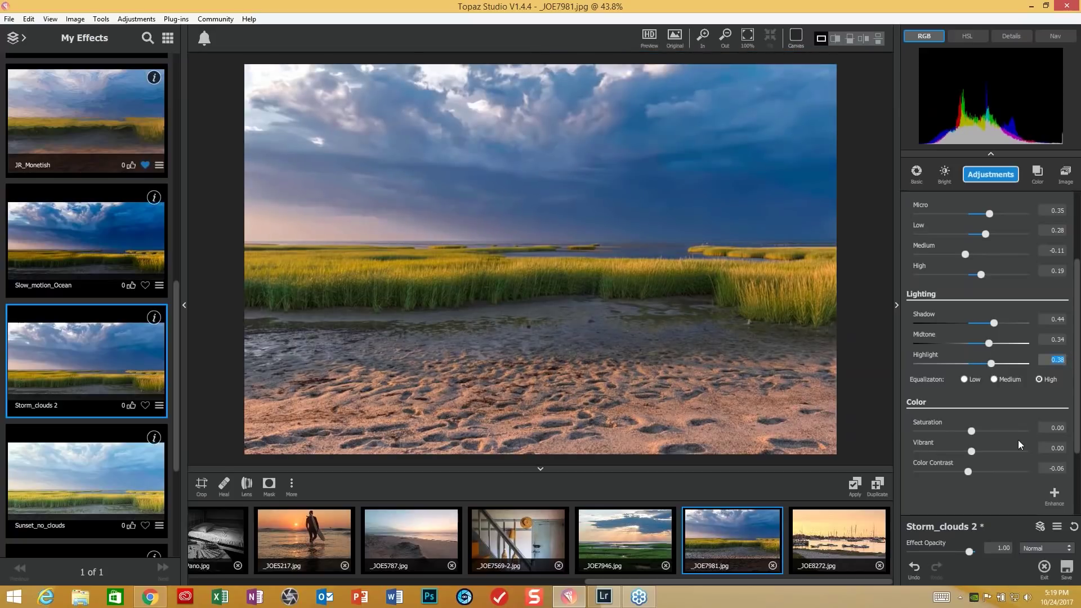
Set Color Contrast in the Precision Contrast adjustment to -0.09
{"action": "left_click", "coordinate": [967, 471]}
{"action": "mouse_move", "coordinate": [967, 472]}
{"action": "left_mouse_down"}
{"action": "mouse_move", "coordinate": [938, 475]}
{"action": "mouse_move", "coordinate": [979, 472]}
{"action": "mouse_move", "coordinate": [966, 472]}
{"action": "left_mouse_up"}
{"action": "left_click", "coordinate": [1056, 468]}
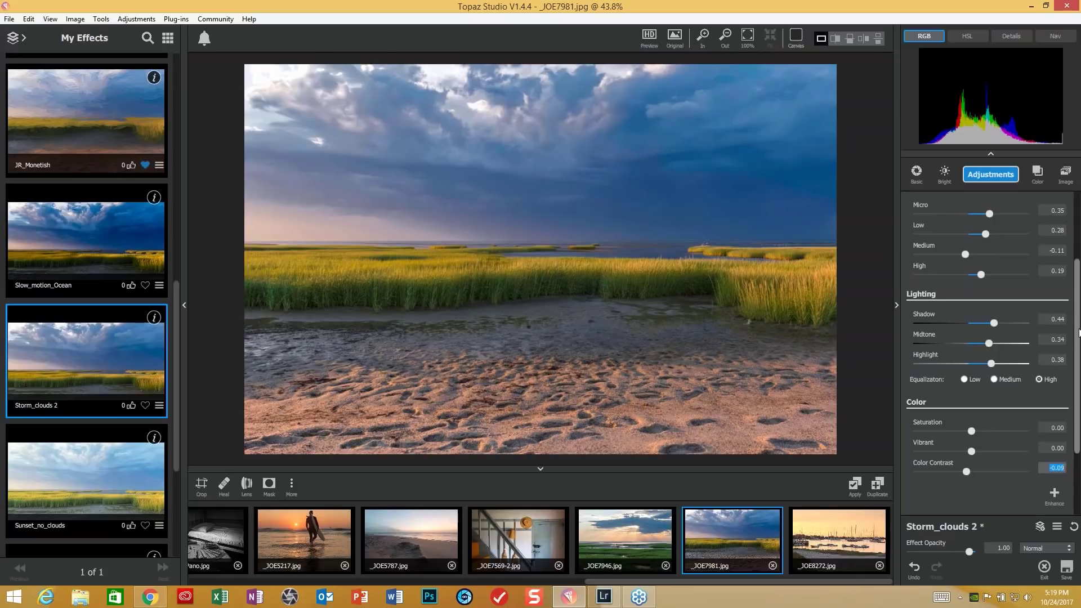
Check the yellow and green settings in HSL Color Tuning and set Blue Saturation to -0.14
{"action": "scroll", "coordinate": [1078, 336], "scroll_direction": "down", "scroll_amount": 2}
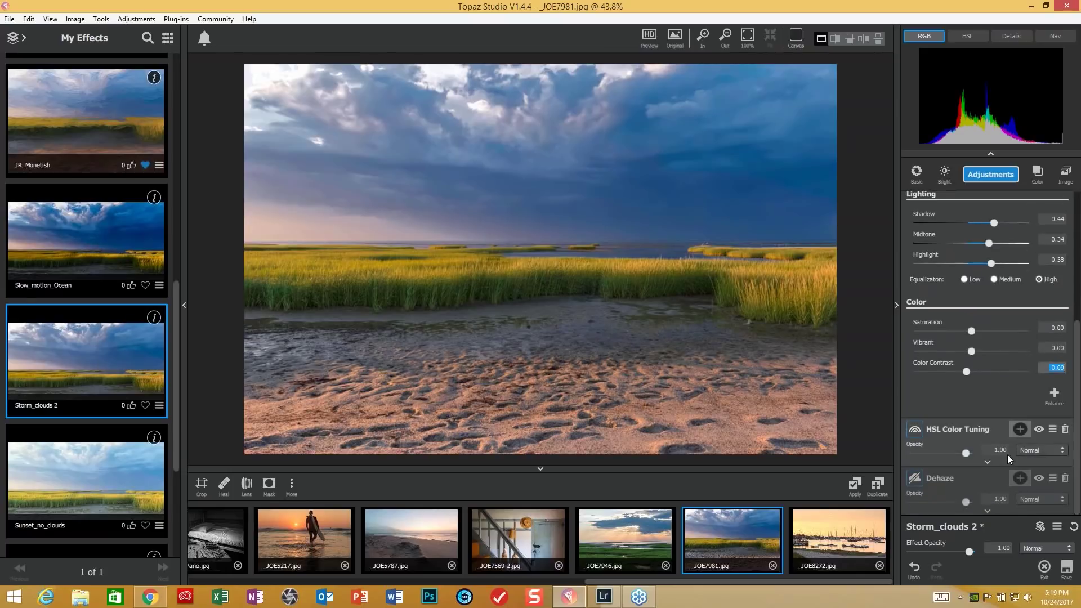
{"action": "left_click", "coordinate": [987, 463]}
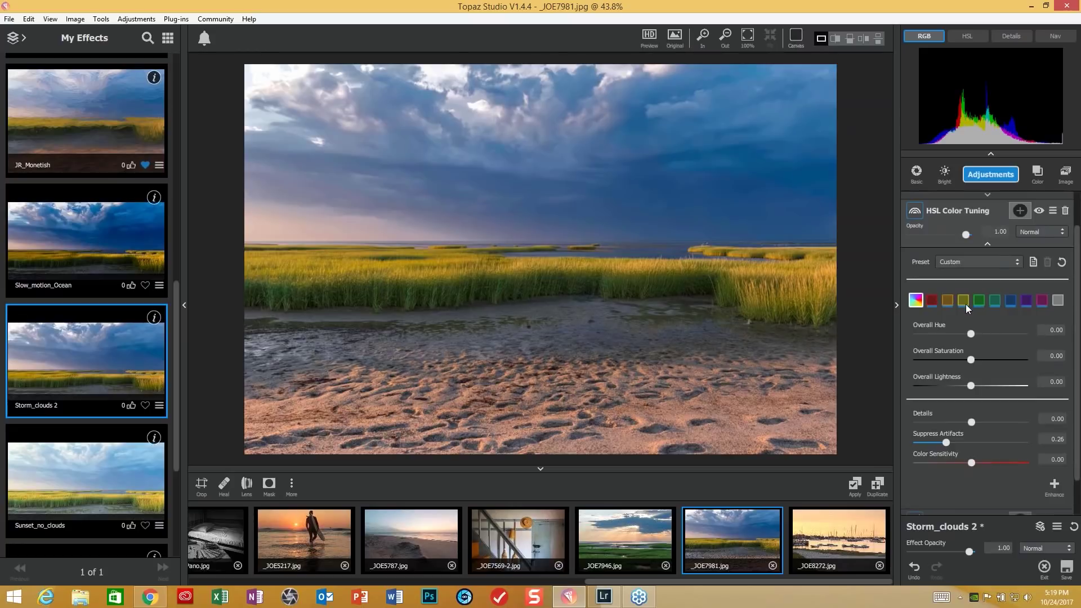
{"action": "mouse_move", "coordinate": [963, 306]}
{"action": "left_click", "coordinate": [964, 304]}
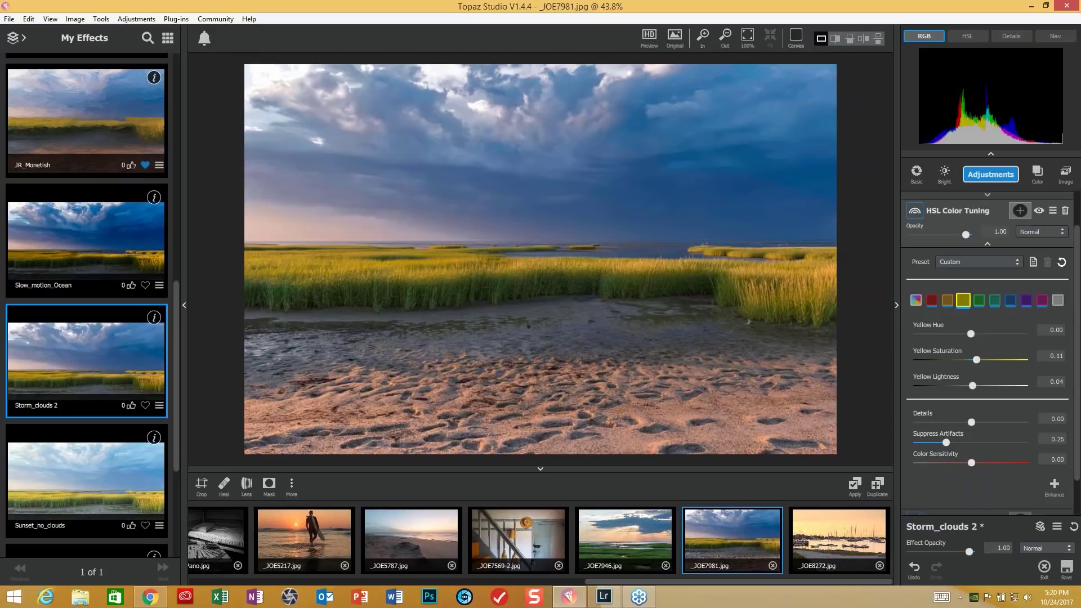
{"action": "mouse_move", "coordinate": [978, 304]}
{"action": "left_click", "coordinate": [978, 301]}
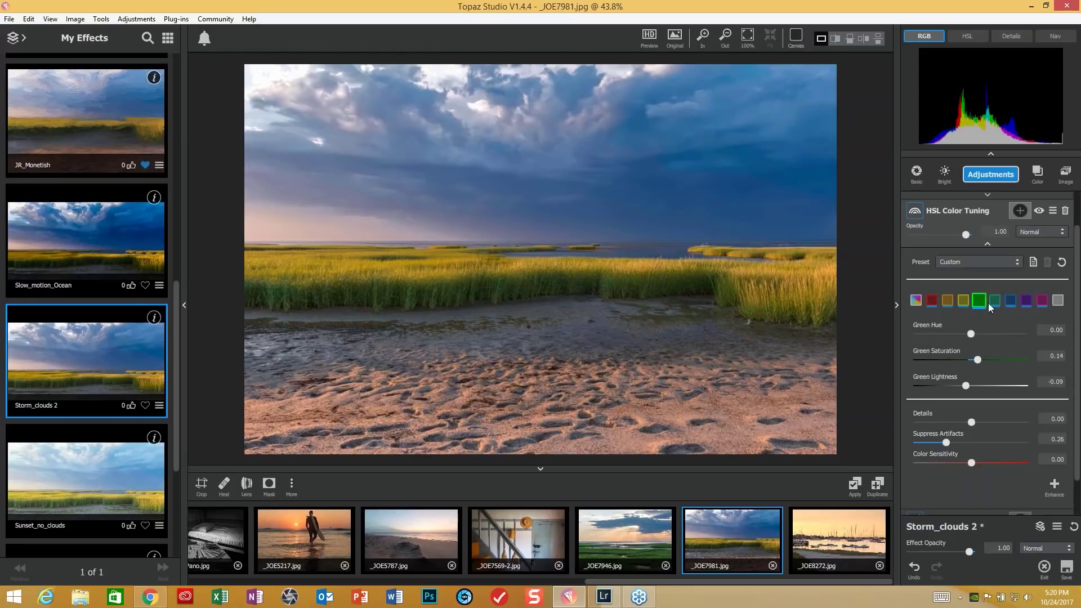
{"action": "mouse_move", "coordinate": [989, 302]}
{"action": "left_click", "coordinate": [1010, 304]}
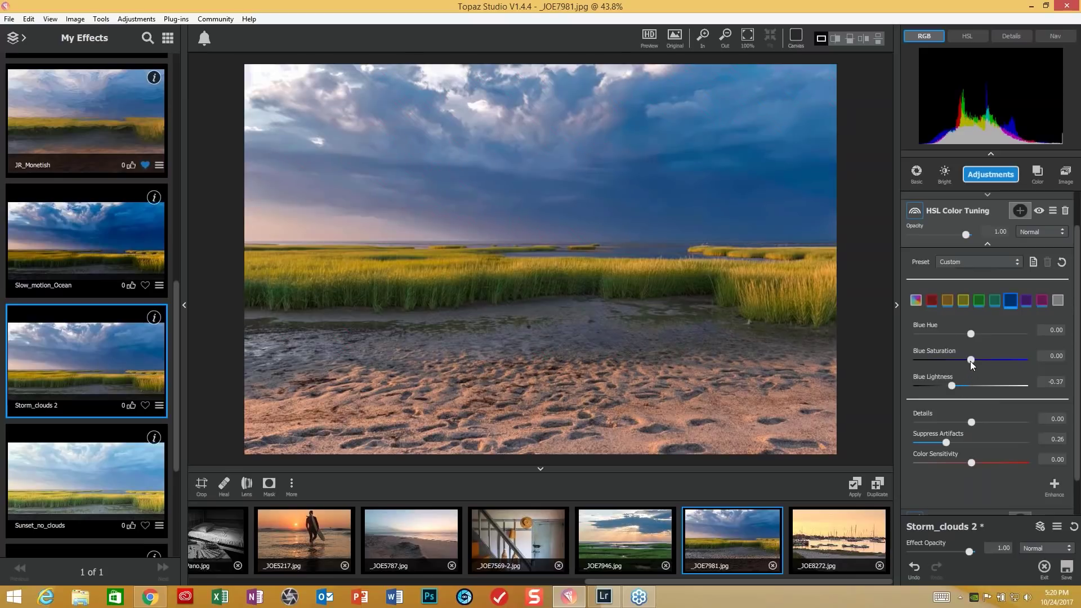
{"action": "left_click_drag", "start_coordinate": [971, 361], "coordinate": [962, 356]}
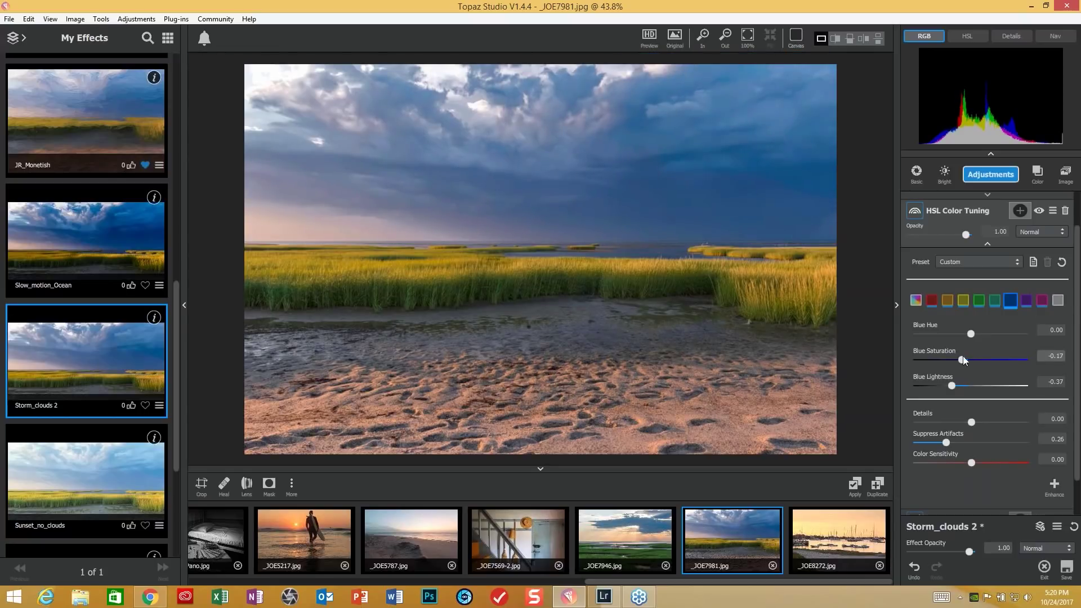
Expand the Dehaze adjustment and set its Strength to 0.47
{"action": "scroll", "coordinate": [1076, 301], "scroll_direction": "down", "scroll_amount": 2}
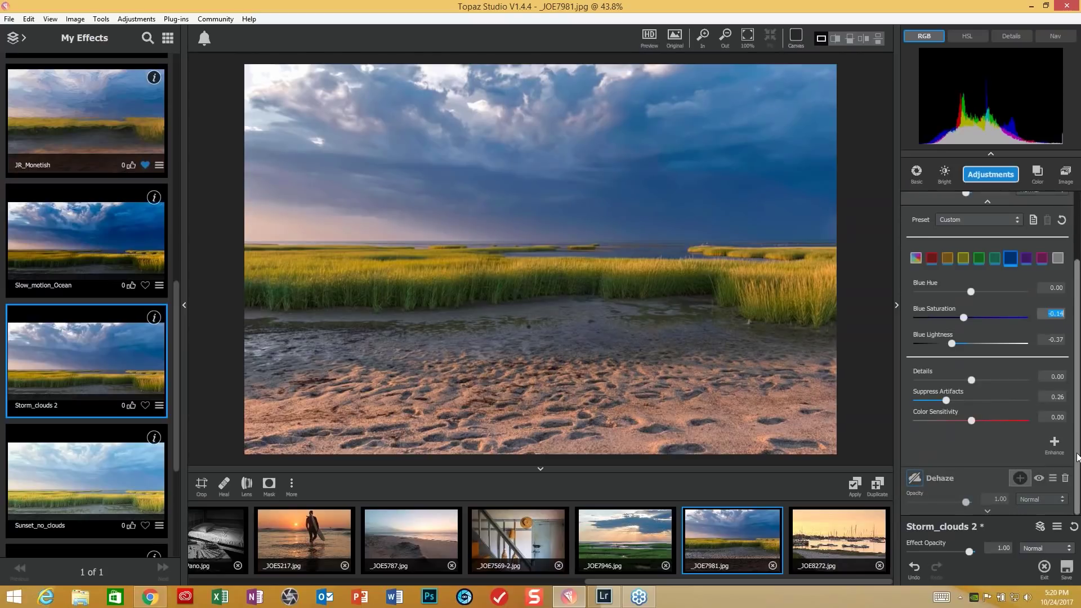
{"action": "left_click", "coordinate": [988, 513]}
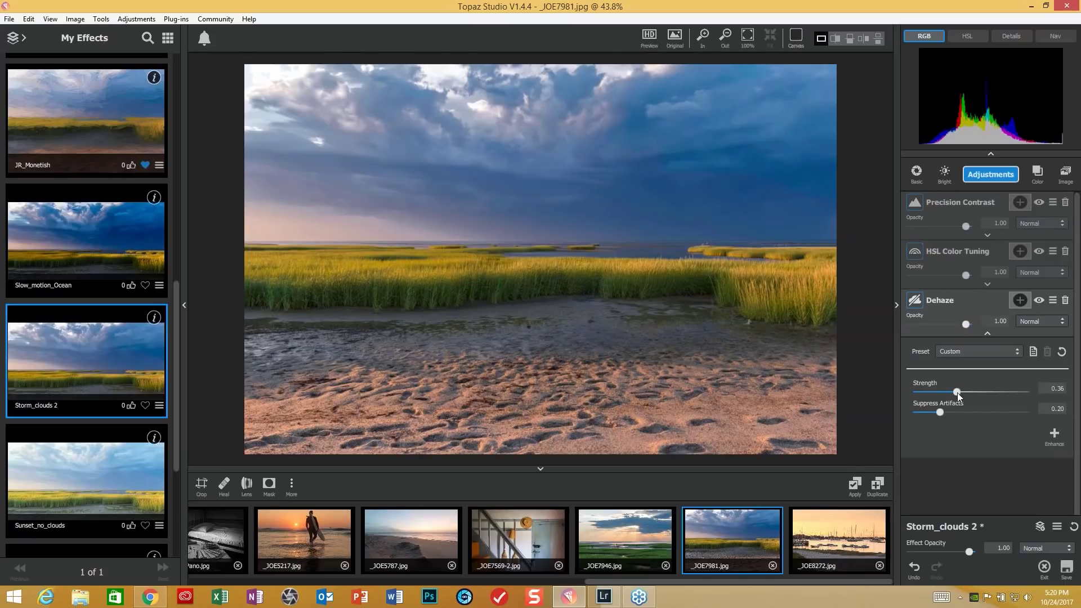
{"action": "left_click_drag", "start_coordinate": [957, 393], "coordinate": [910, 394]}
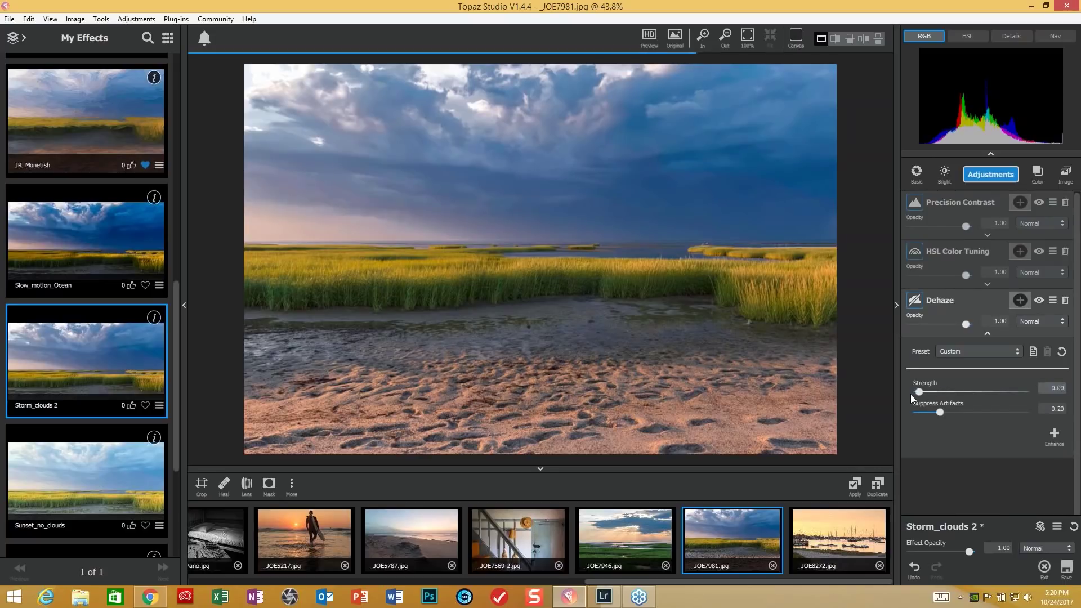
{"action": "left_click_drag", "start_coordinate": [915, 392], "coordinate": [968, 394]}
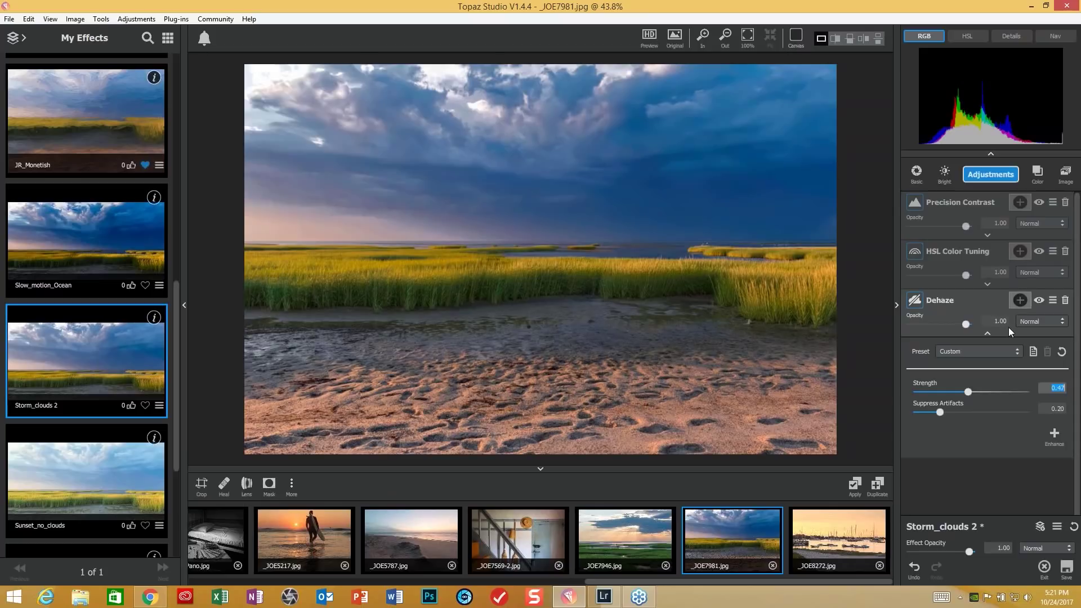
Open the mask for the Dehaze adjustment, set its Feather to 0.09 and turn on Edge Aware Feather
{"action": "left_click", "coordinate": [1020, 300]}
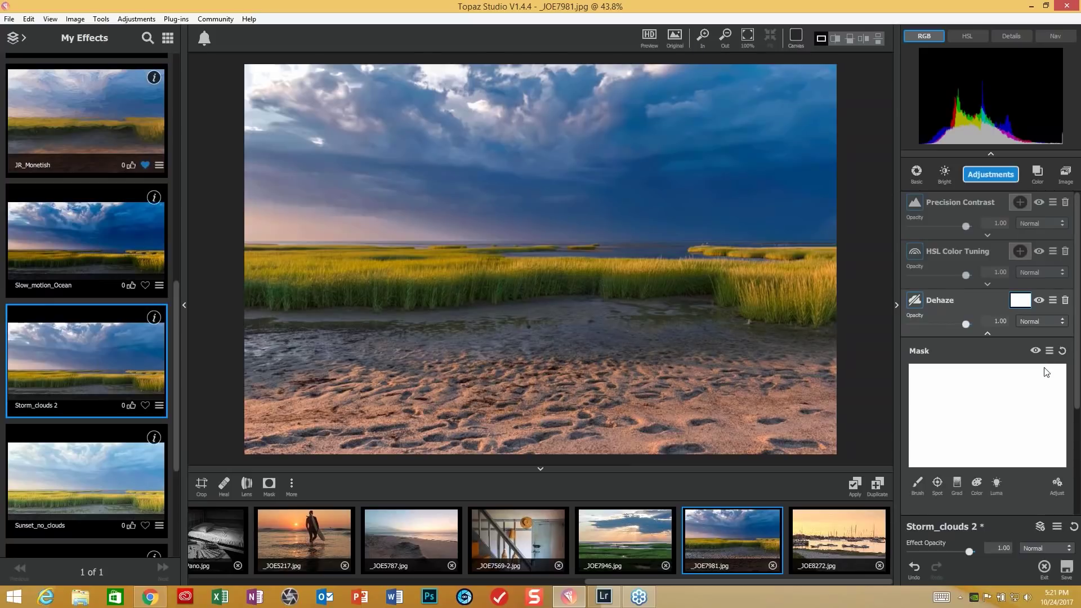
{"action": "scroll", "coordinate": [1077, 356], "scroll_direction": "down", "scroll_amount": 1}
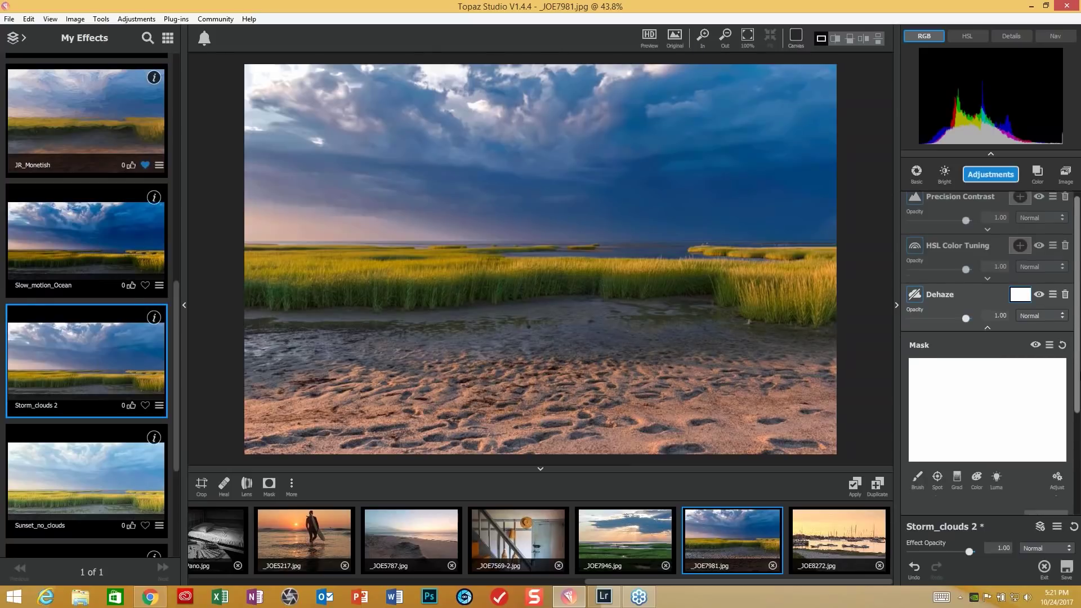
{"action": "scroll", "coordinate": [955, 421], "scroll_direction": "down", "scroll_amount": 3}
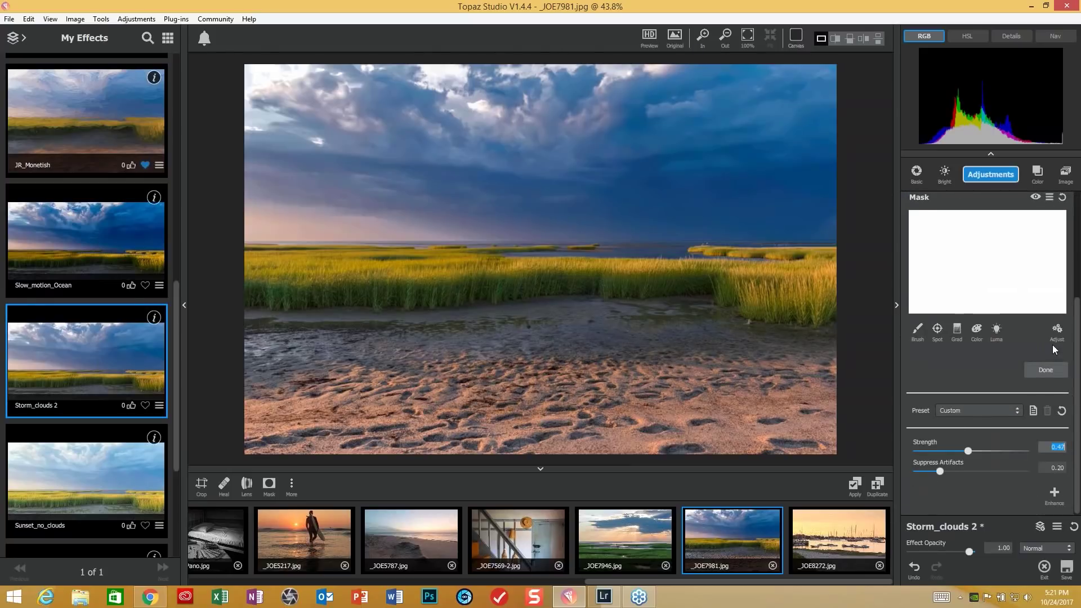
{"action": "left_click", "coordinate": [1056, 331]}
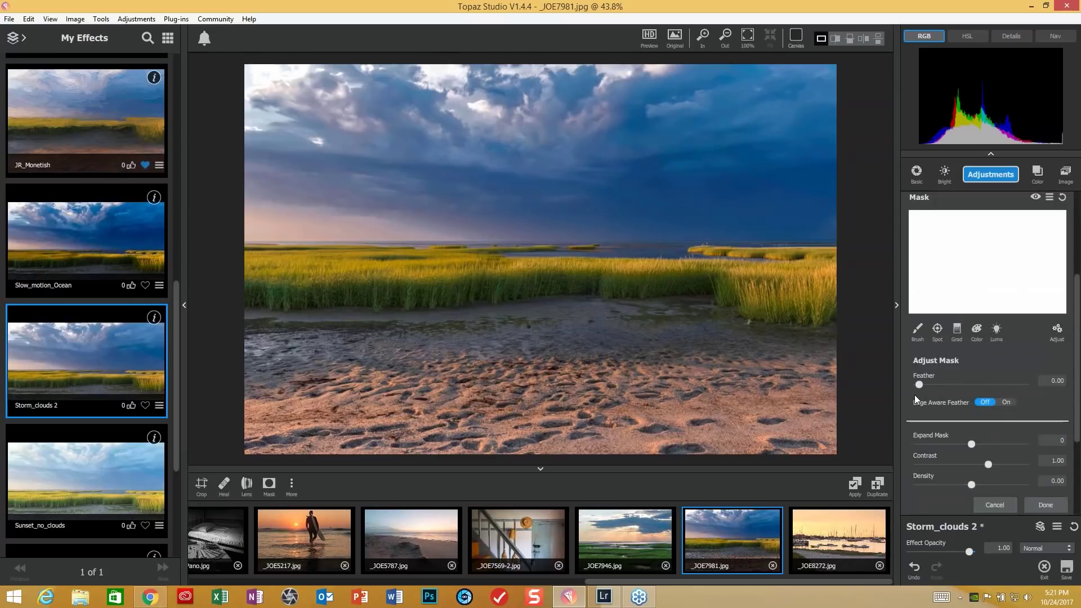
{"action": "left_click_drag", "start_coordinate": [917, 385], "coordinate": [928, 385]}
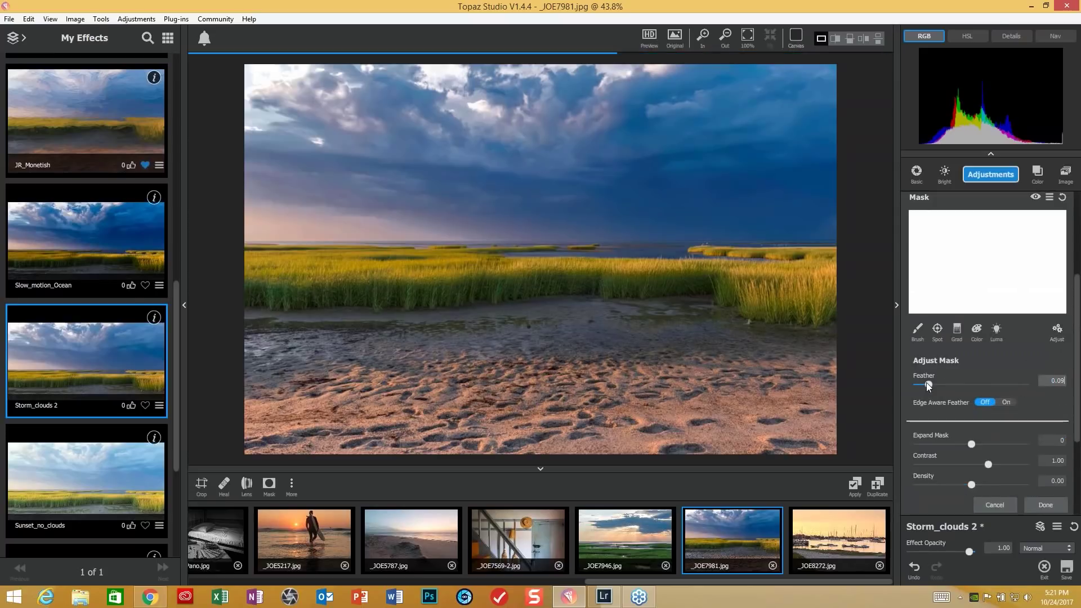
{"action": "left_click", "coordinate": [1005, 402]}
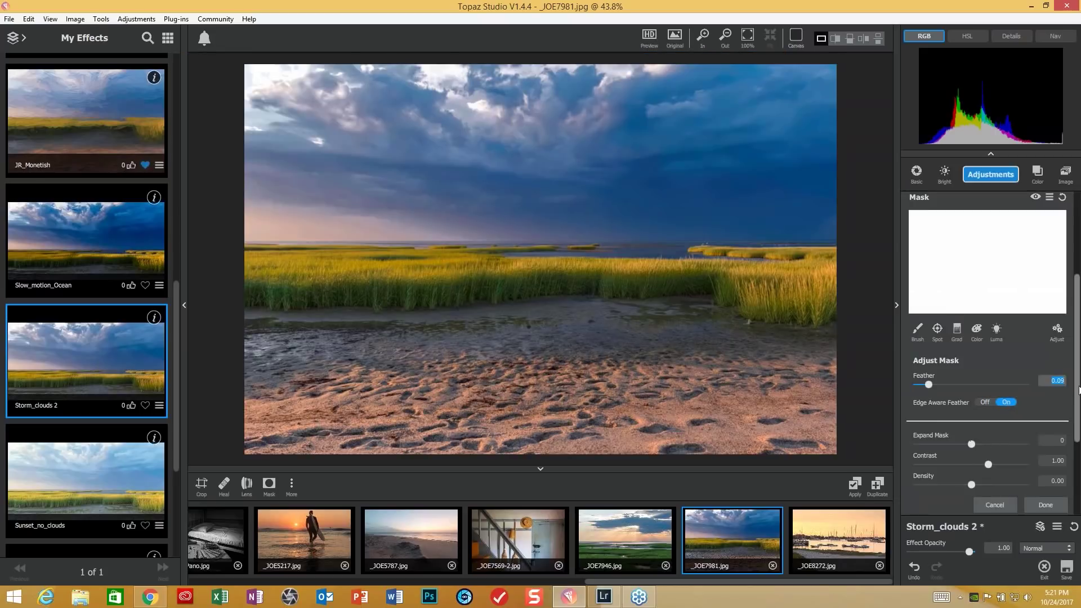
Add a gradient to the Dehaze mask from the photo's upper edge down to the marsh grass, with Mask Transparency 0.22
{"action": "left_click", "coordinate": [956, 331]}
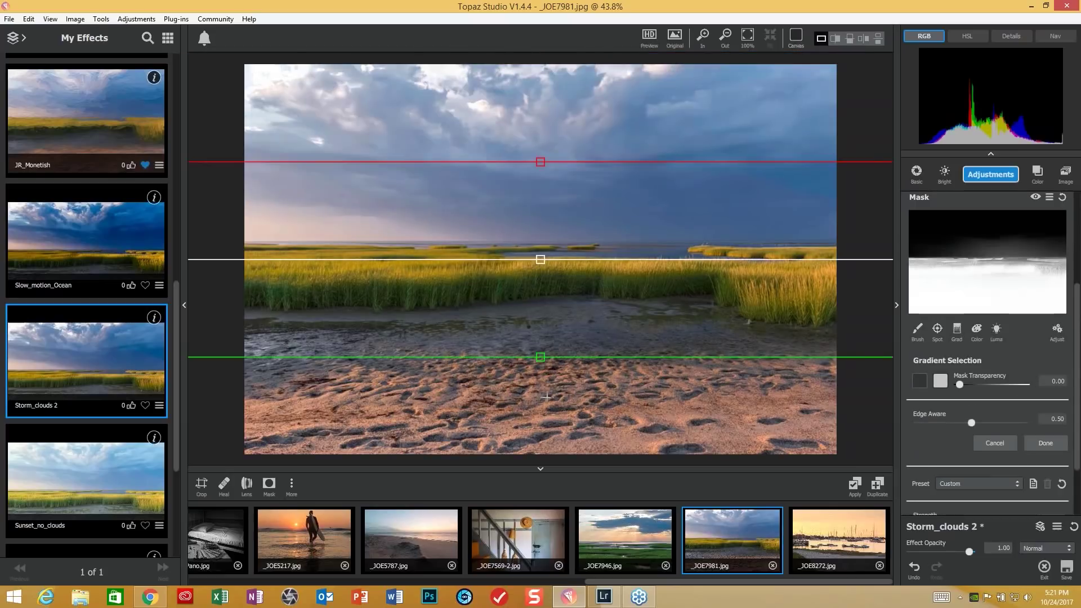
{"action": "left_click_drag", "start_coordinate": [542, 362], "coordinate": [541, 254]}
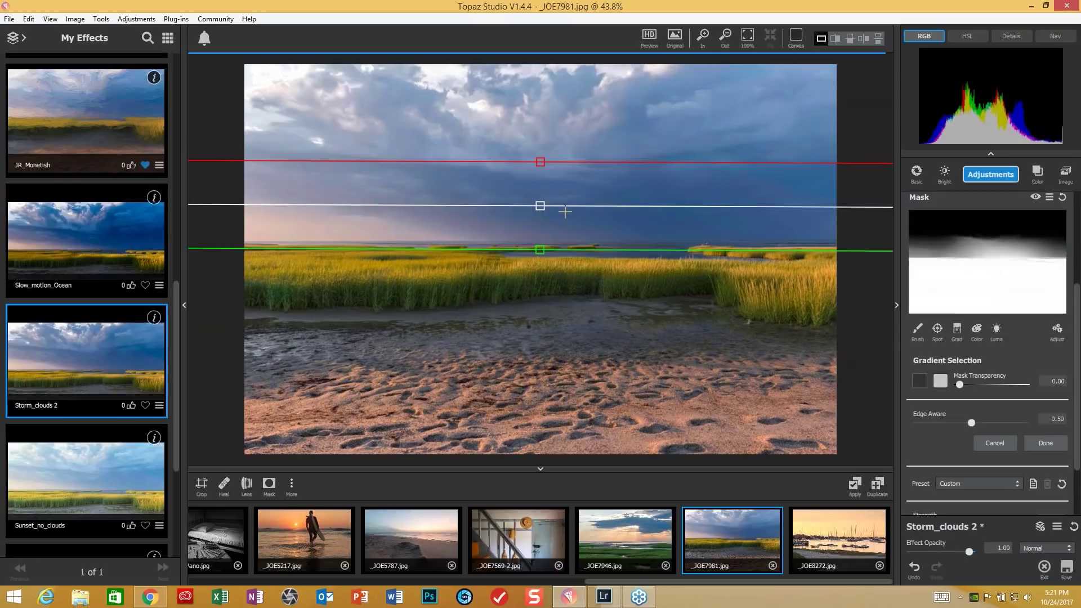
{"action": "left_click_drag", "start_coordinate": [540, 250], "coordinate": [541, 297]}
{"action": "left_click_drag", "start_coordinate": [540, 157], "coordinate": [541, 64]}
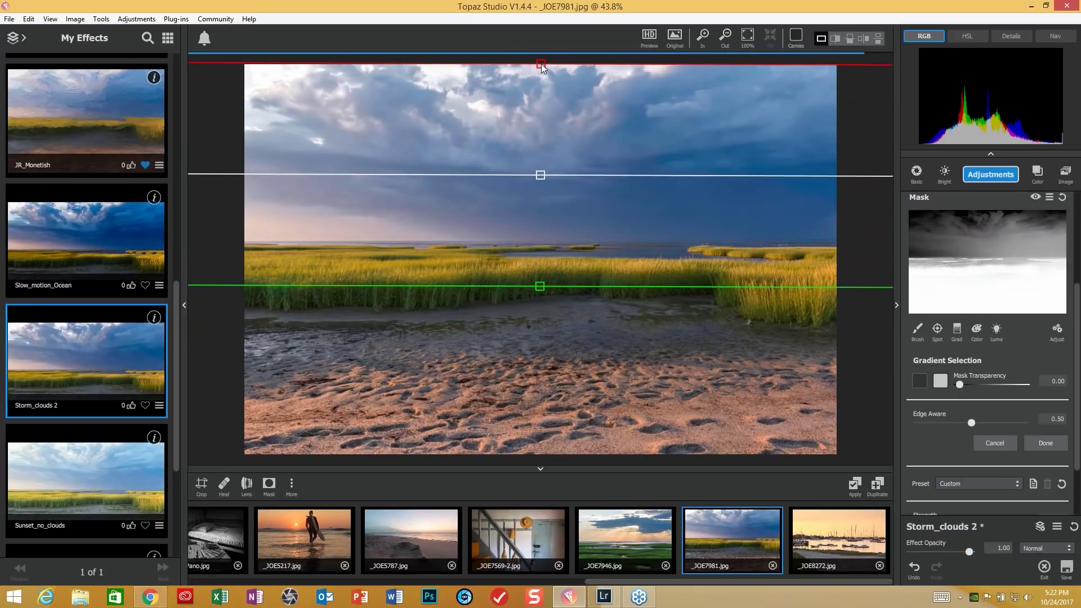
{"action": "left_click_drag", "start_coordinate": [539, 287], "coordinate": [539, 264]}
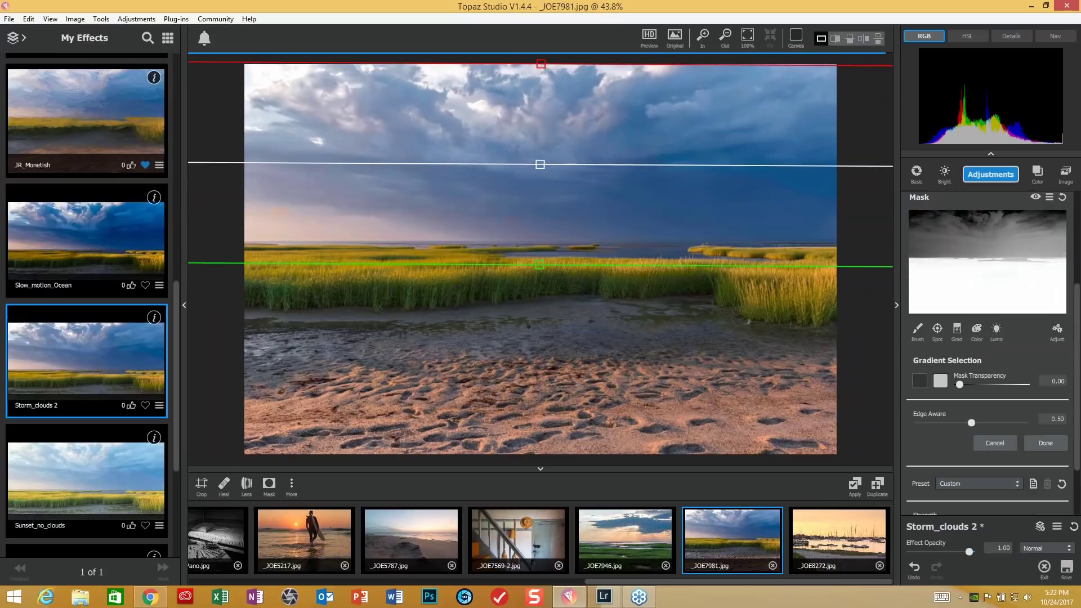
{"action": "left_click_drag", "start_coordinate": [960, 385], "coordinate": [974, 385]}
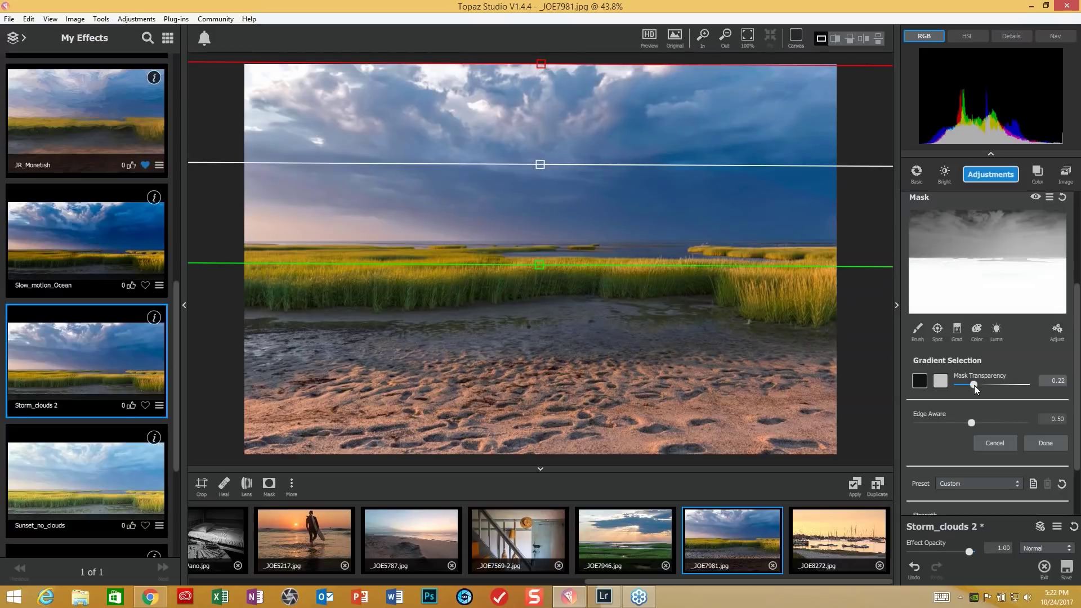
{"action": "key", "text": "Tab"}
Try inverting the Dehaze gradient mask and invert it back
{"action": "left_click", "coordinate": [1051, 202]}
{"action": "left_click", "coordinate": [1049, 211]}
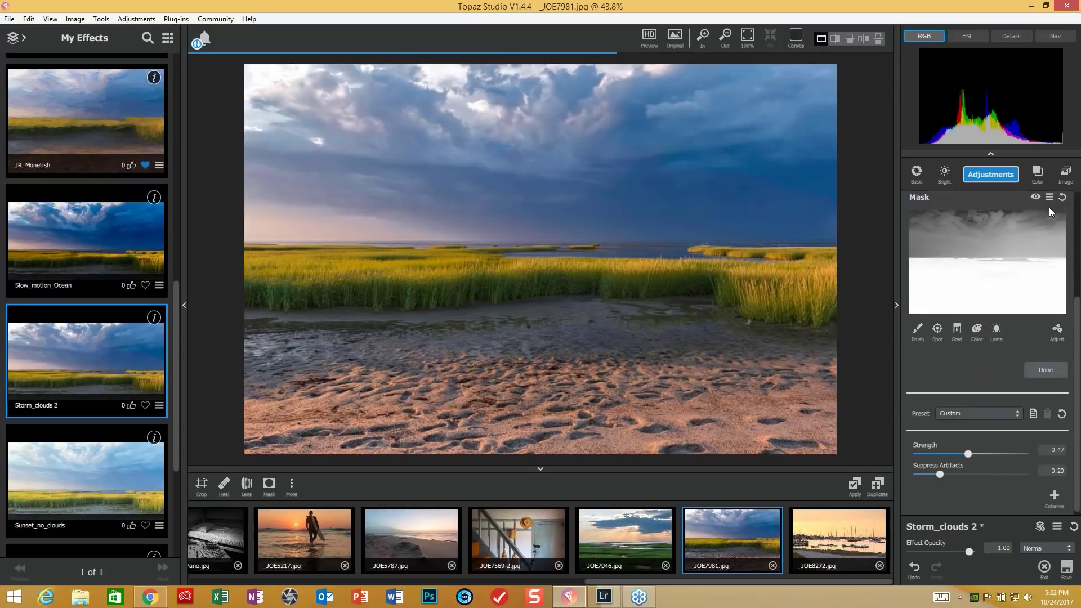
{"action": "left_click", "coordinate": [1049, 197]}
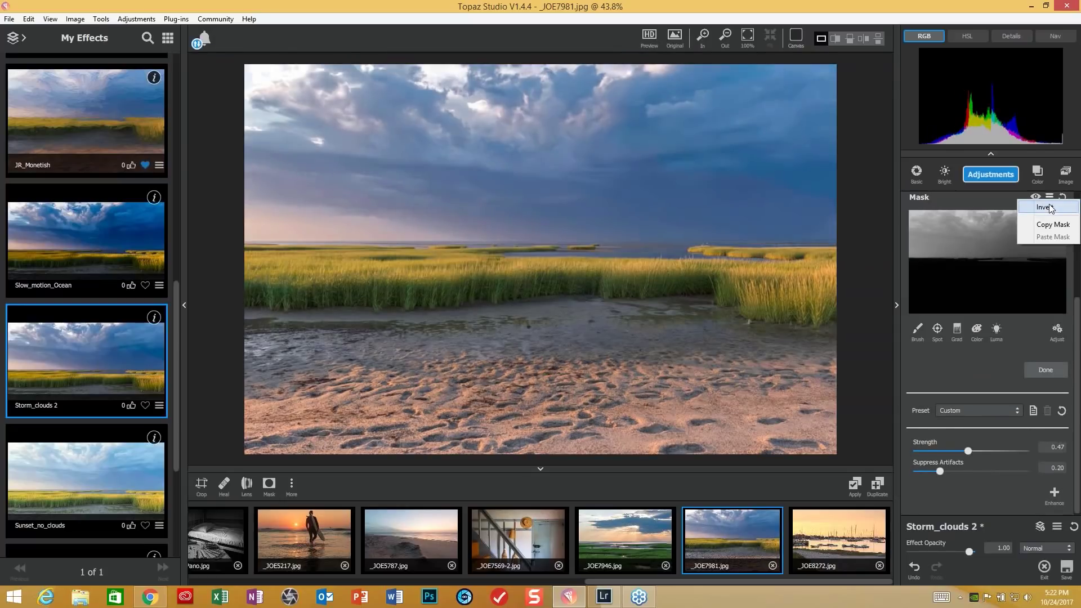
{"action": "left_click", "coordinate": [1048, 207]}
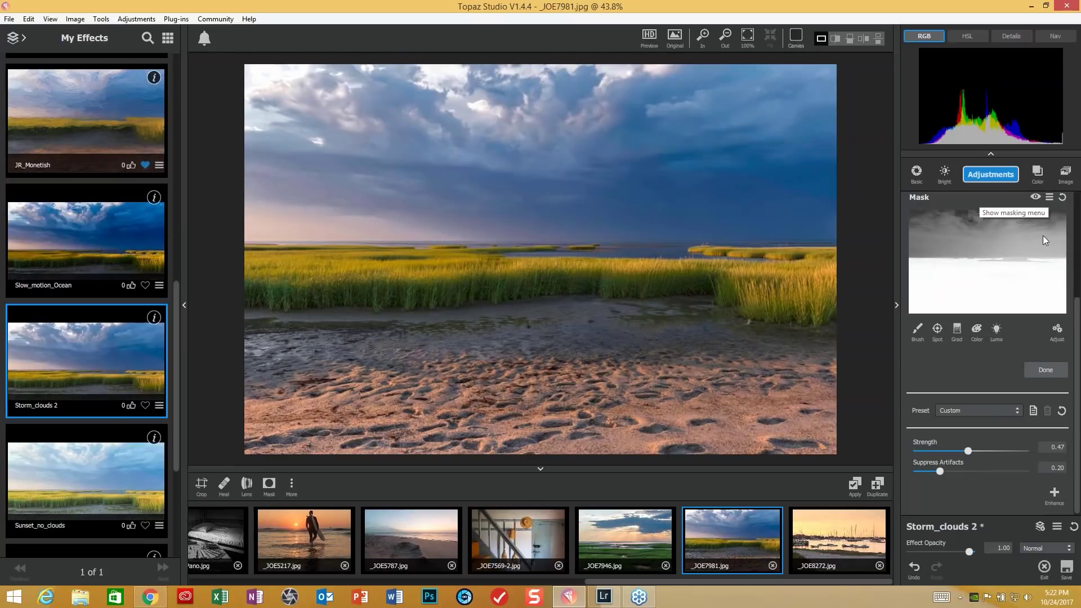
Try a black mask brush stroke across the marsh grass, undo it, and invert the Dehaze mask back
{"action": "left_click", "coordinate": [917, 334]}
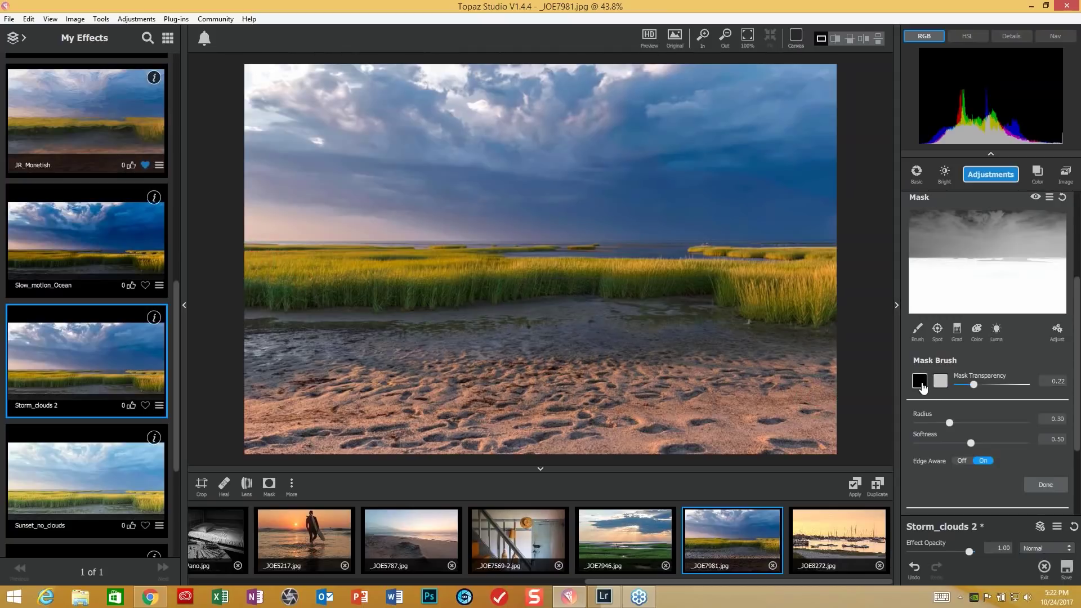
{"action": "left_click_drag", "start_coordinate": [256, 266], "coordinate": [462, 265]}
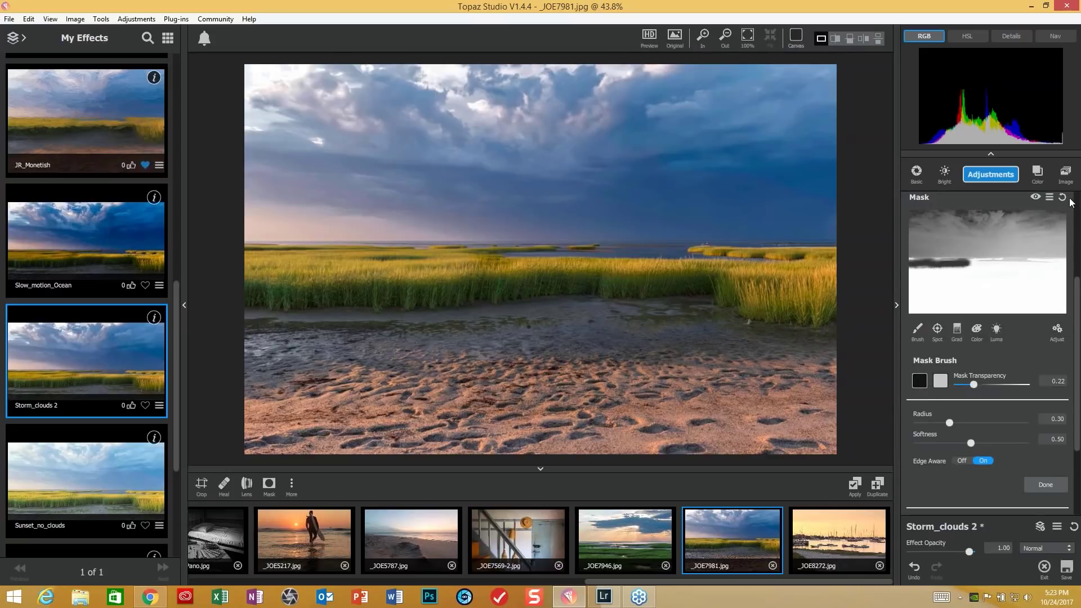
{"action": "key", "text": "ctrl+z"}
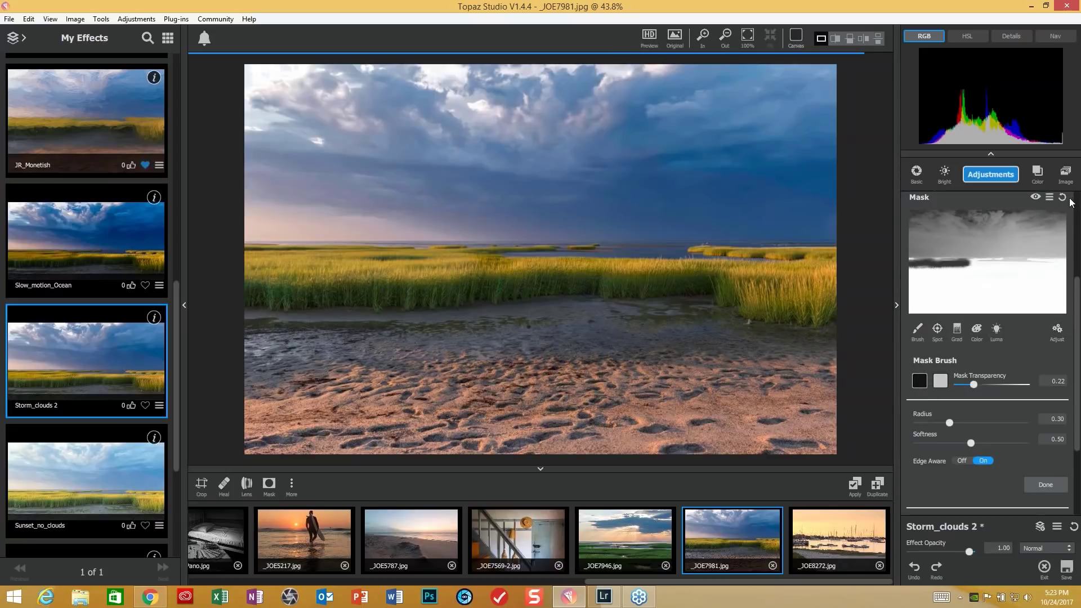
{"action": "key", "text": "ctrl+z"}
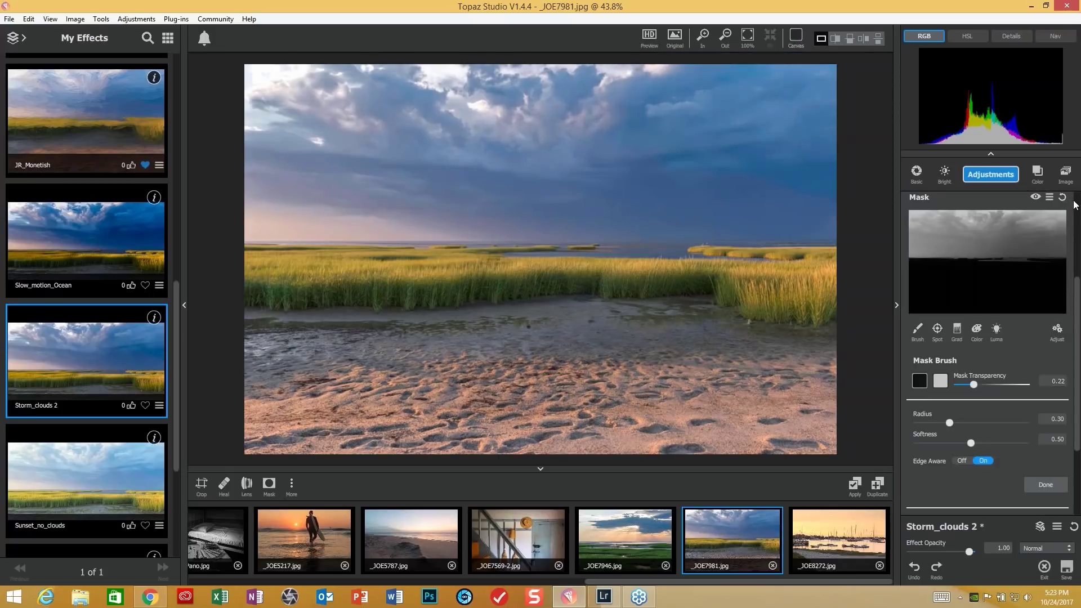
{"action": "left_click", "coordinate": [1050, 197]}
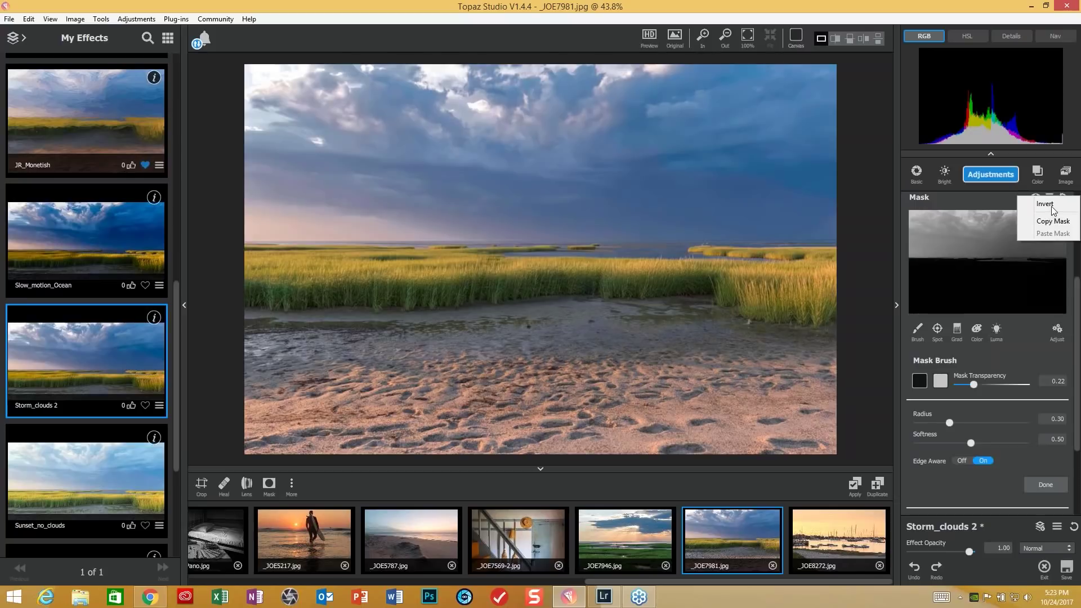
{"action": "left_click", "coordinate": [1052, 206]}
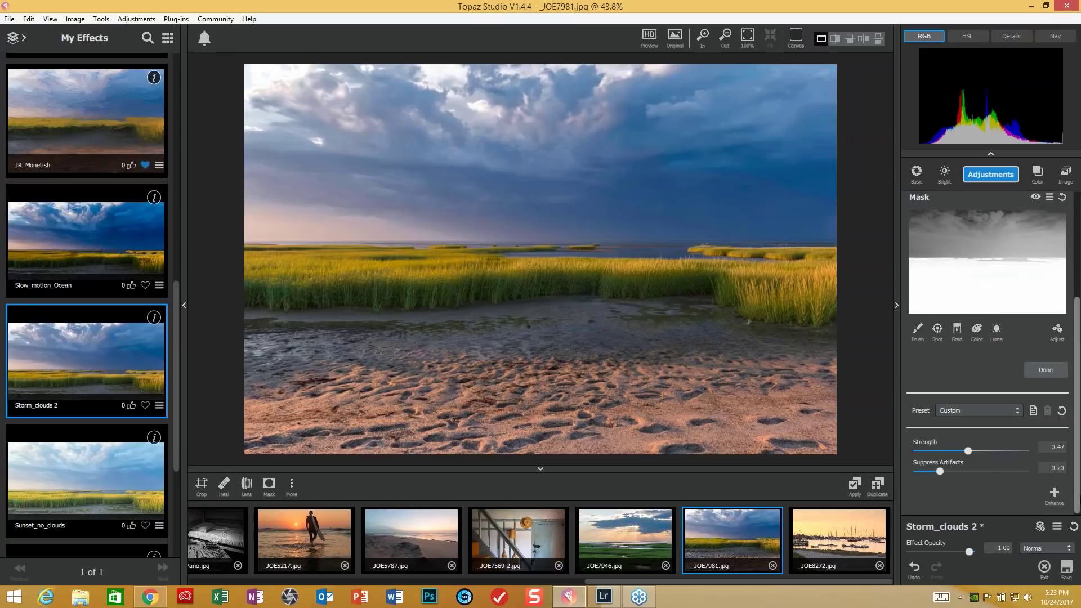
Finish the Dehaze mask and add a Tone Curves adjustment with a slight S-curve that lifts the highlights and lowers the shadows
{"action": "left_click", "coordinate": [1049, 373]}
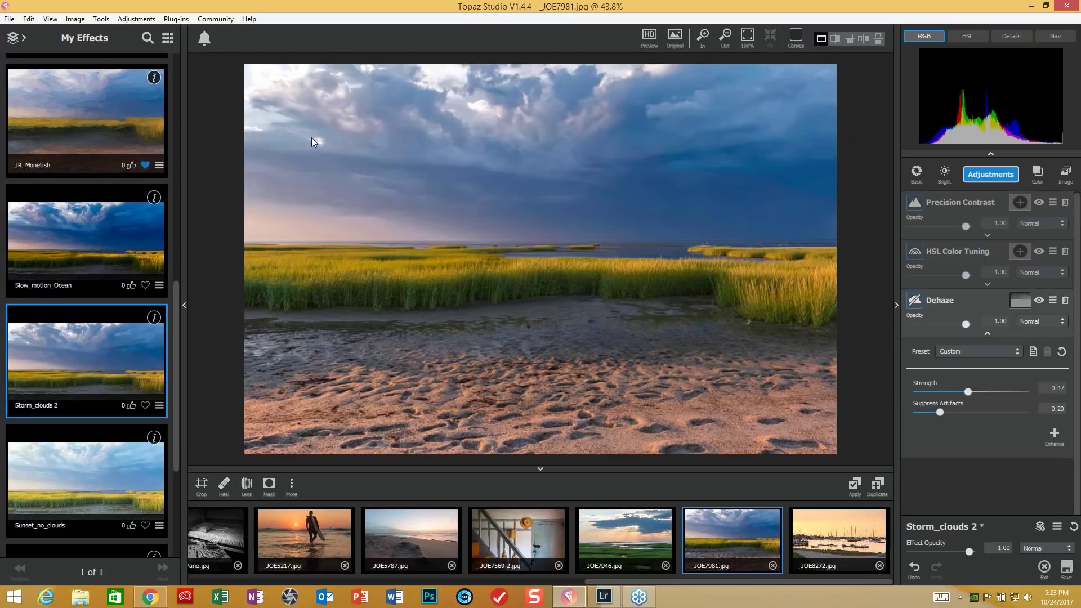
{"action": "left_click", "coordinate": [128, 19]}
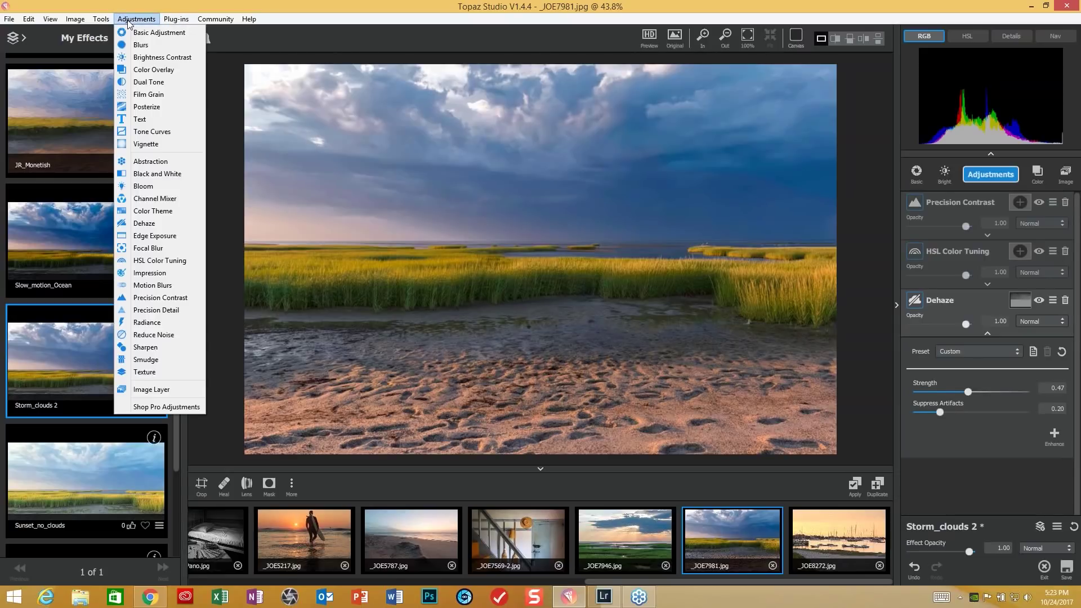
{"action": "left_click", "coordinate": [162, 134]}
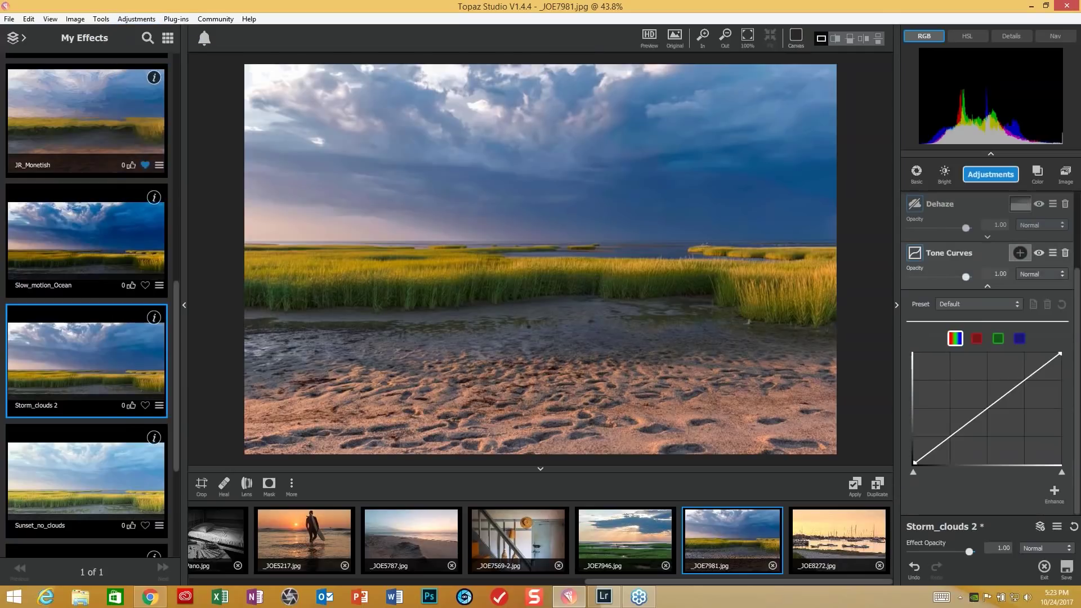
{"action": "left_click", "coordinate": [1027, 377]}
{"action": "left_click_drag", "start_coordinate": [1027, 377], "coordinate": [1026, 370]}
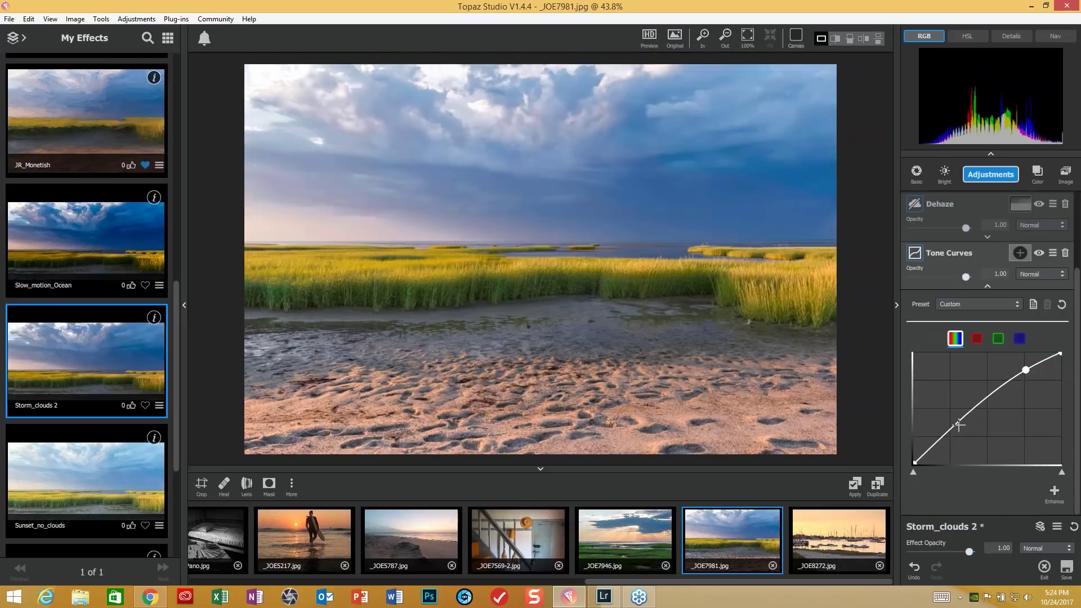
{"action": "left_click_drag", "start_coordinate": [957, 427], "coordinate": [957, 432]}
{"action": "left_click_drag", "start_coordinate": [1025, 370], "coordinate": [1026, 374]}
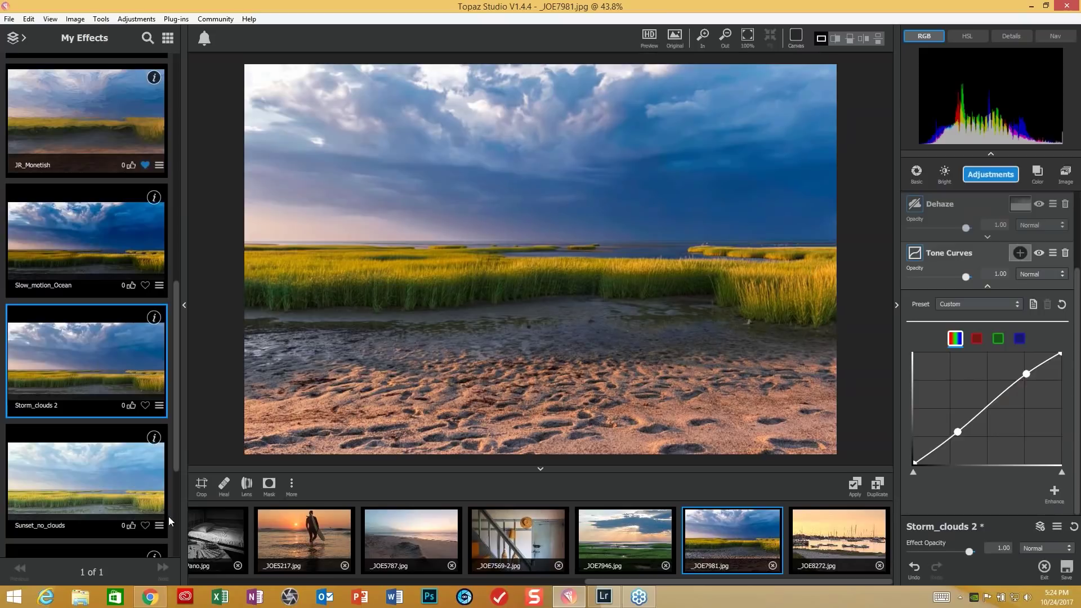
Crop the marsh photo with an unconstrained aspect ratio to remove the sandy foreground
{"action": "left_click", "coordinate": [201, 485]}
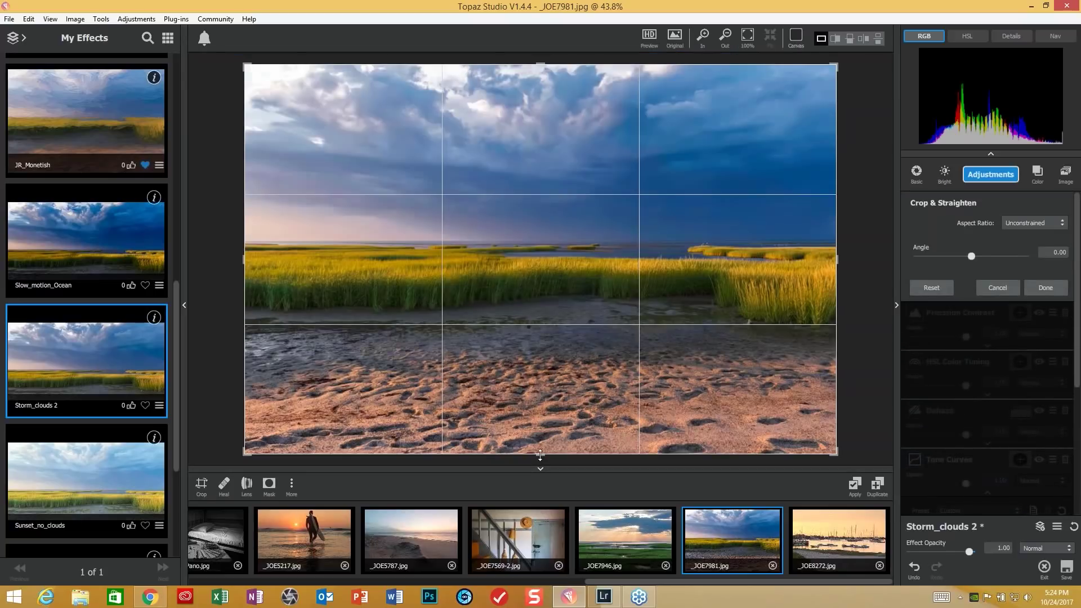
{"action": "left_click_drag", "start_coordinate": [540, 455], "coordinate": [534, 400]}
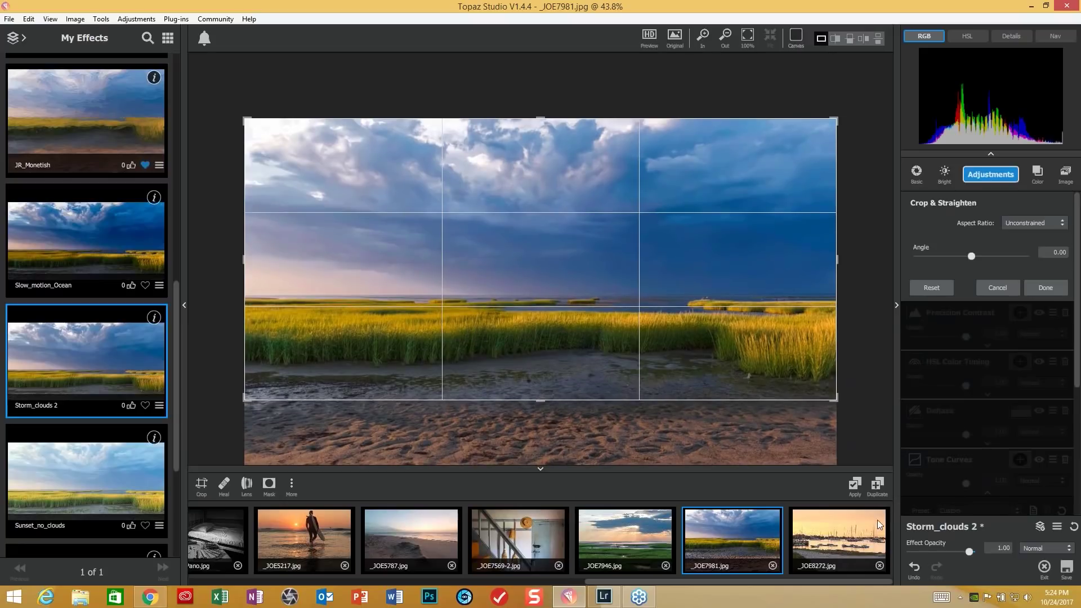
{"action": "left_click", "coordinate": [1046, 288]}
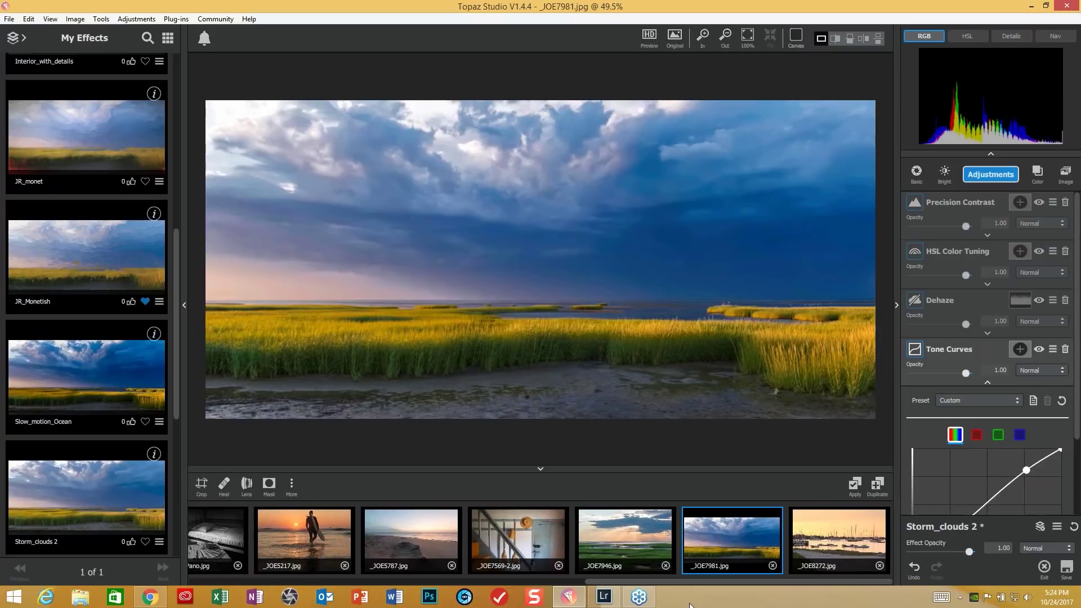
Open _JOE0064.jpg from the photo strip and reset its effect to default values
{"action": "left_click_drag", "start_coordinate": [691, 582], "coordinate": [286, 583]}
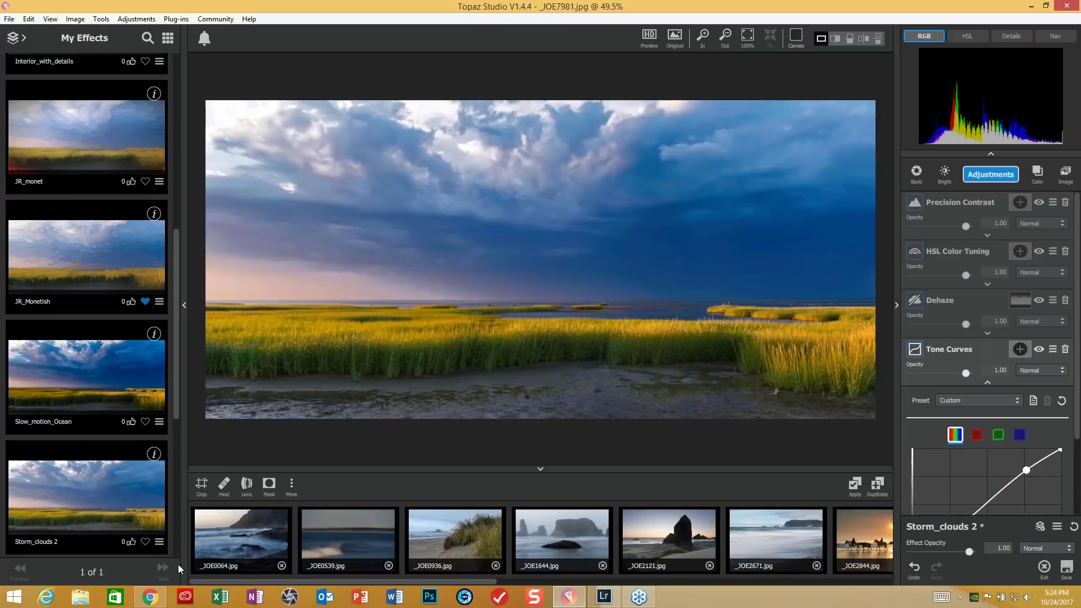
{"action": "left_click", "coordinate": [243, 542]}
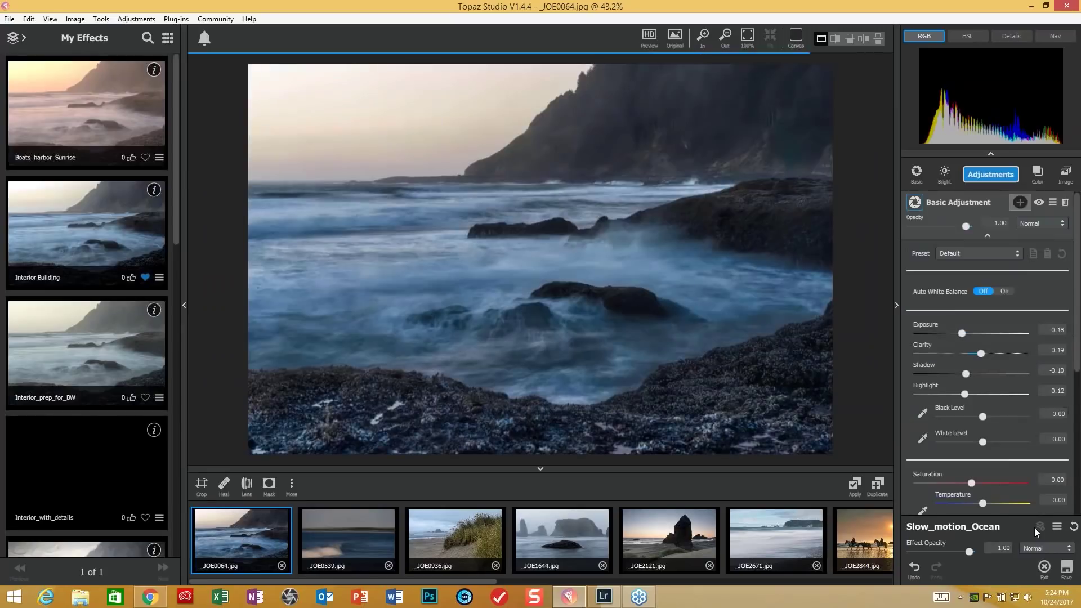
{"action": "left_click", "coordinate": [1073, 528]}
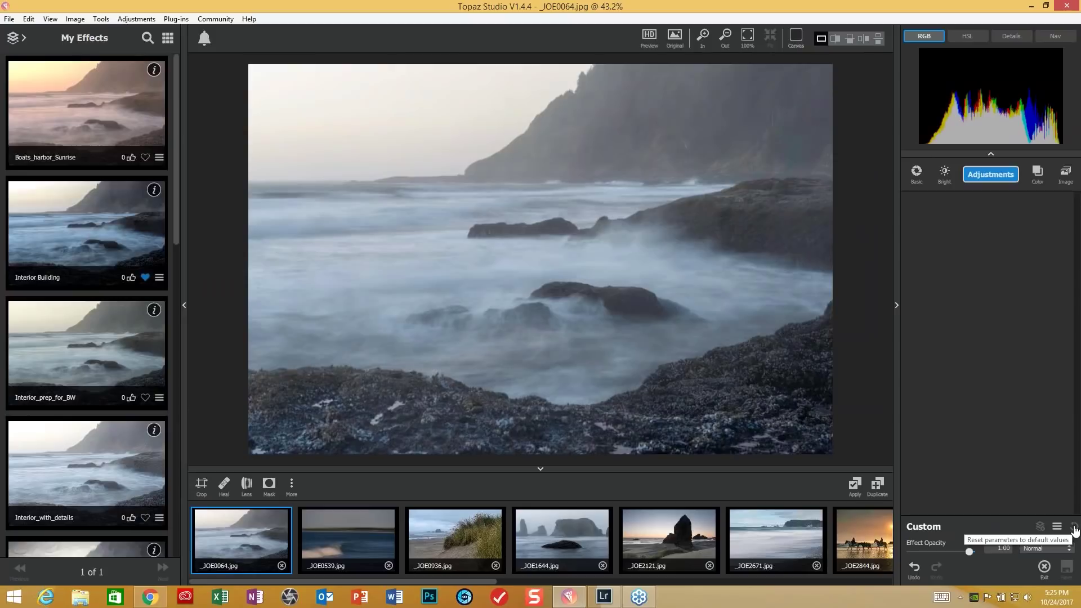
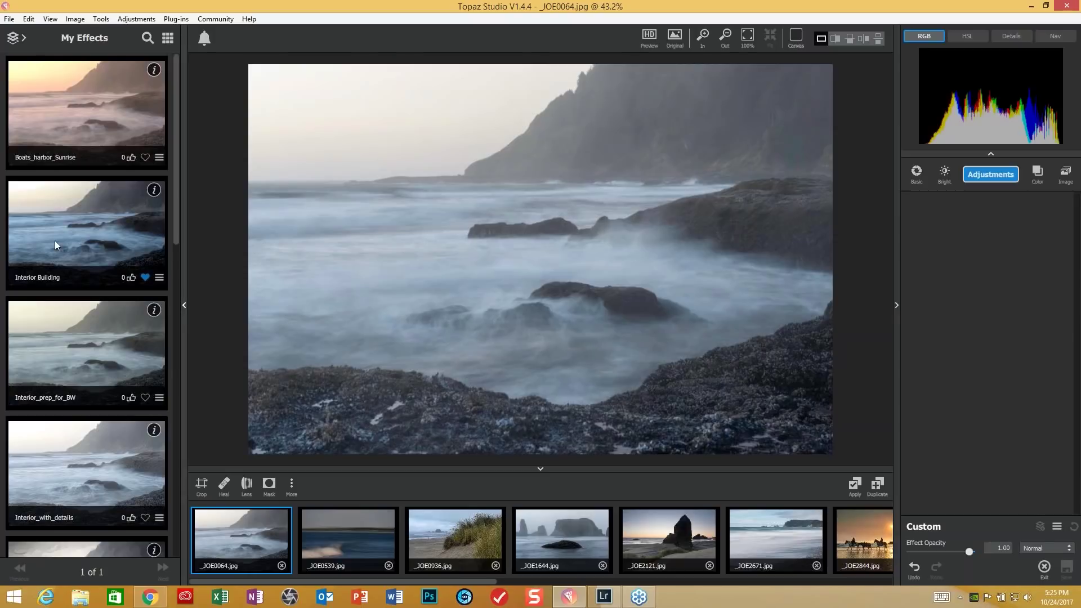
Apply the Slow_motion_Ocean effect from My Effects to the coast photo and compare it with the original
{"action": "left_click_drag", "start_coordinate": [177, 171], "coordinate": [165, 399]}
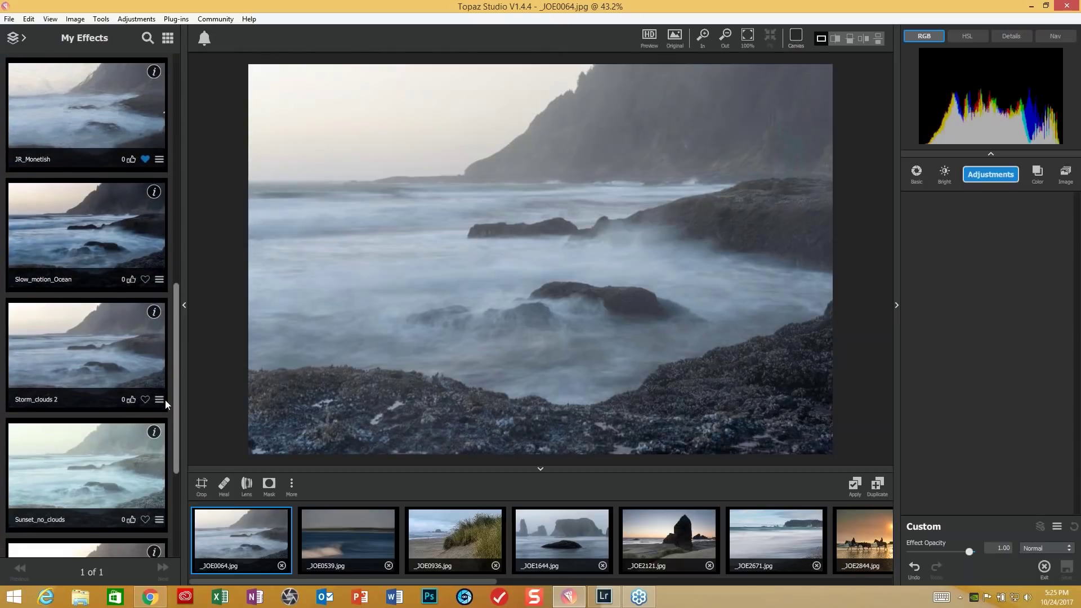
{"action": "left_click", "coordinate": [79, 245]}
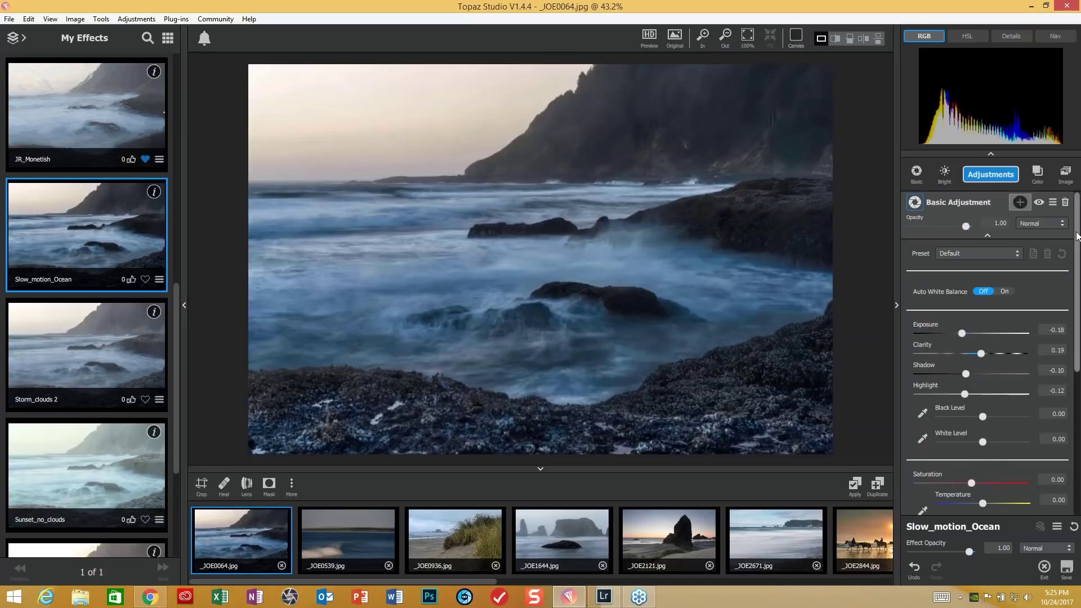
{"action": "left_click_drag", "start_coordinate": [1078, 227], "coordinate": [1074, 446]}
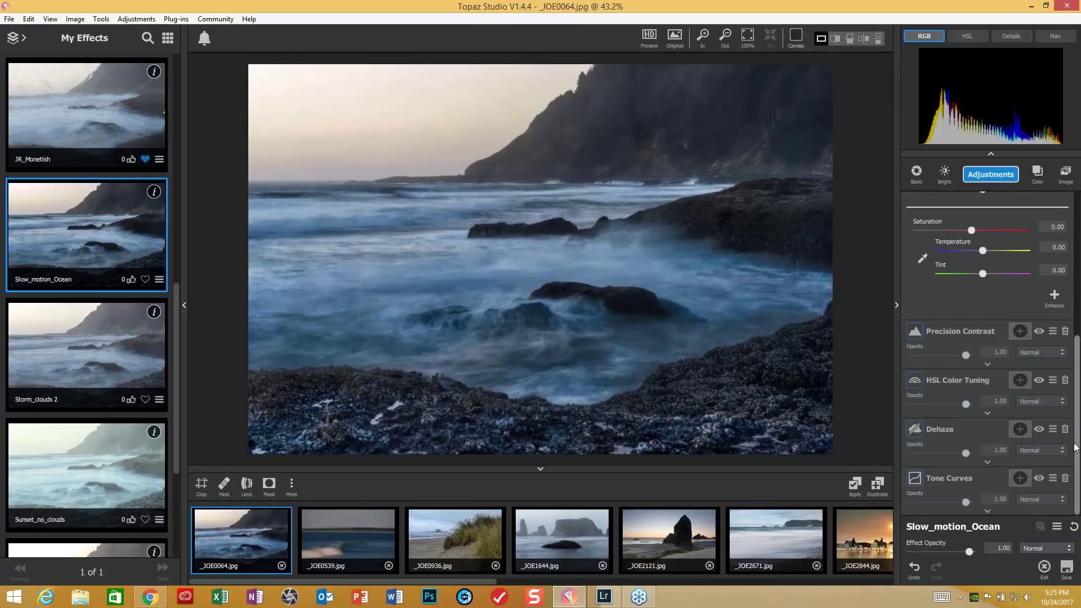
{"action": "left_click_drag", "start_coordinate": [1078, 431], "coordinate": [1079, 230]}
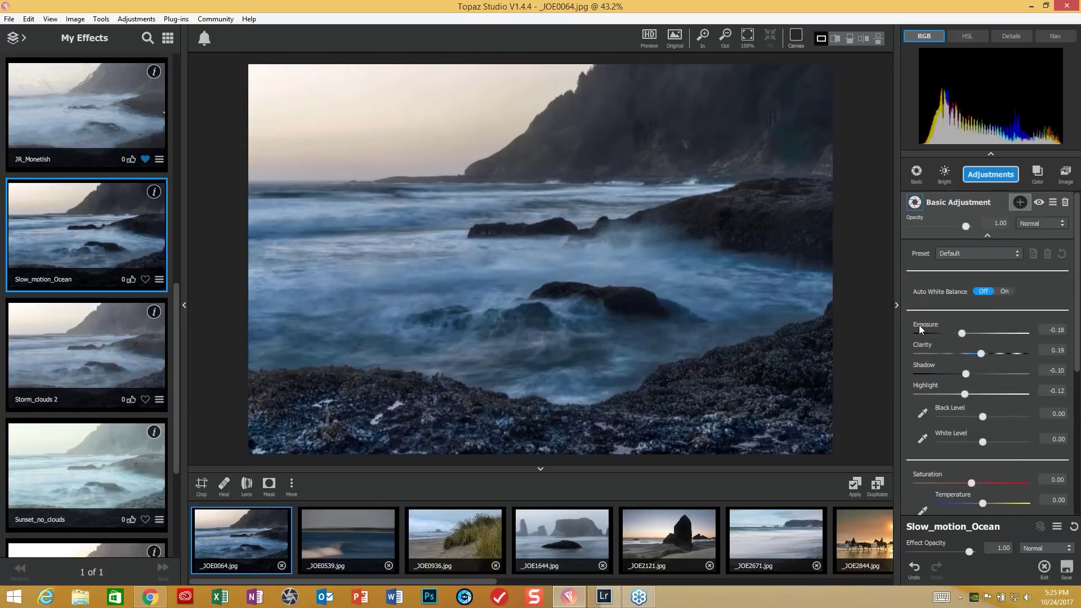
{"action": "key", "text": "backslash"}
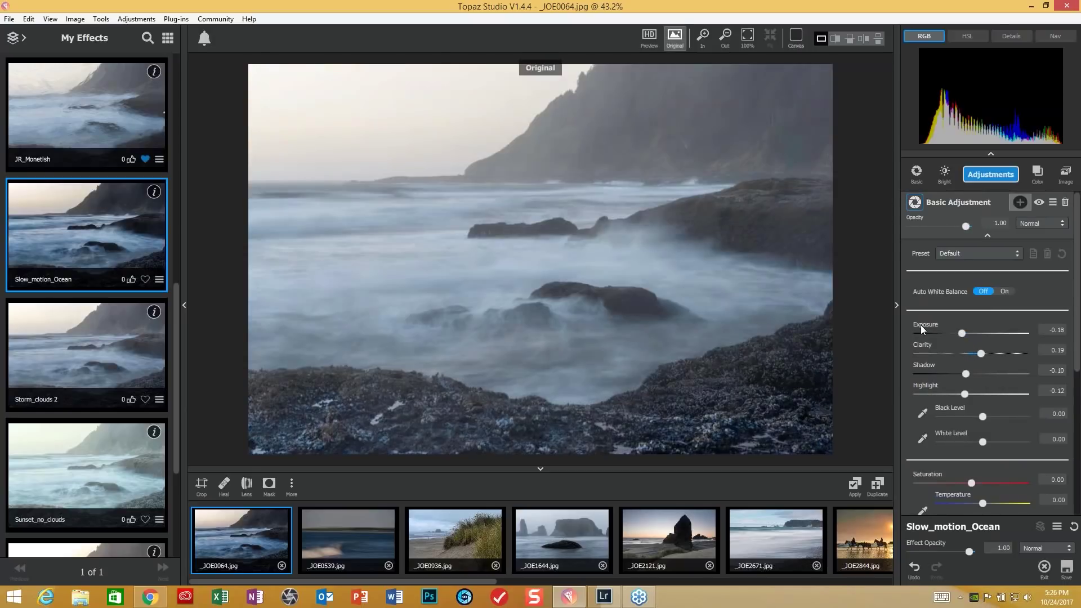
{"action": "key", "text": "backslash"}
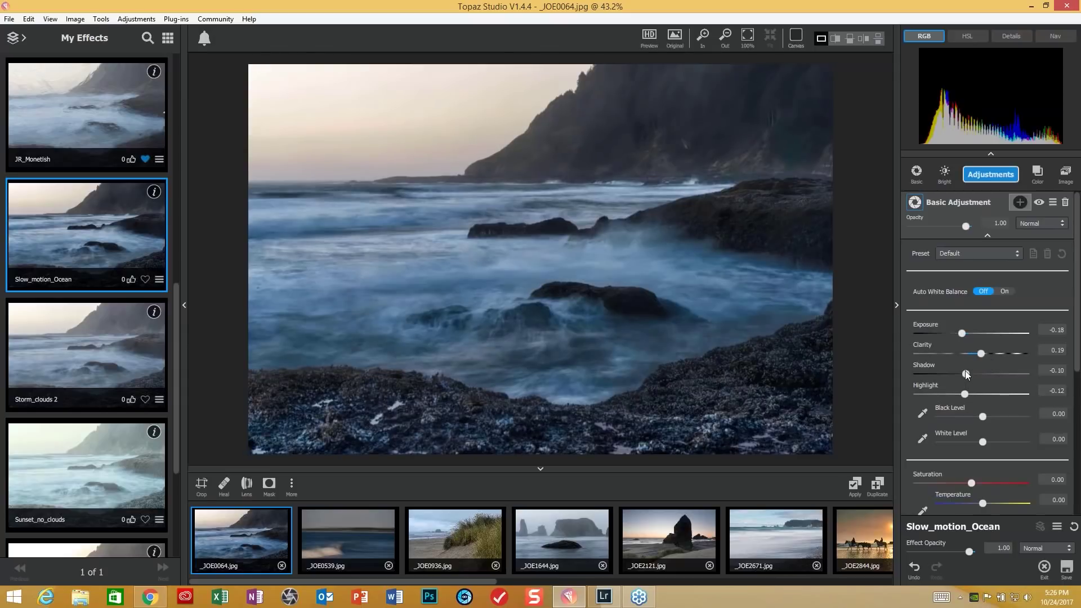
Set Shadow to -0.15 and Highlight to -0.18 in the Basic Adjustment
{"action": "left_click_drag", "start_coordinate": [966, 377], "coordinate": [964, 378]}
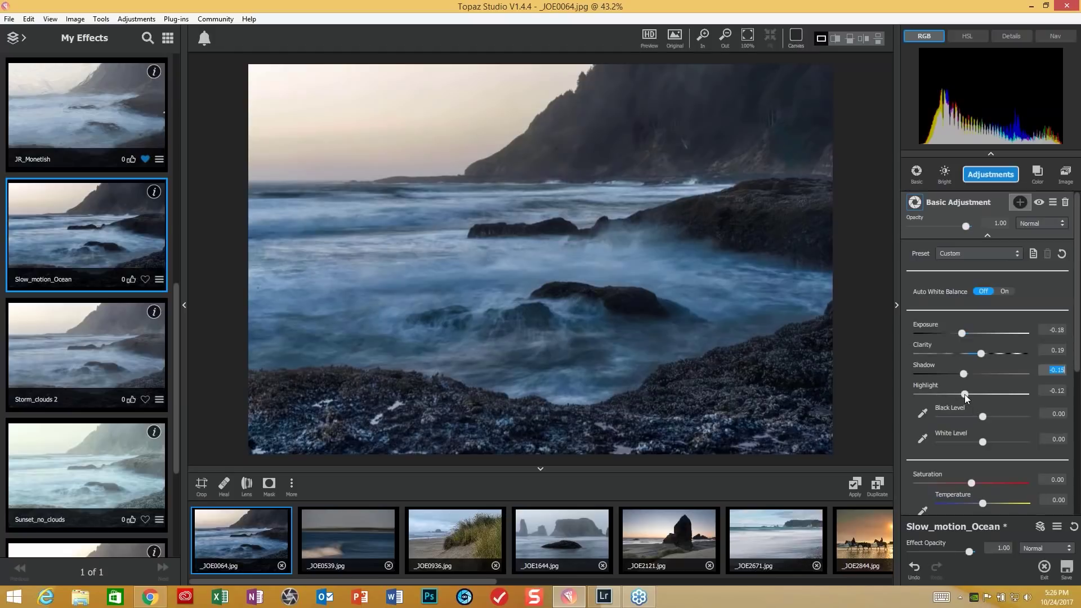
{"action": "left_click_drag", "start_coordinate": [965, 394], "coordinate": [1034, 384]}
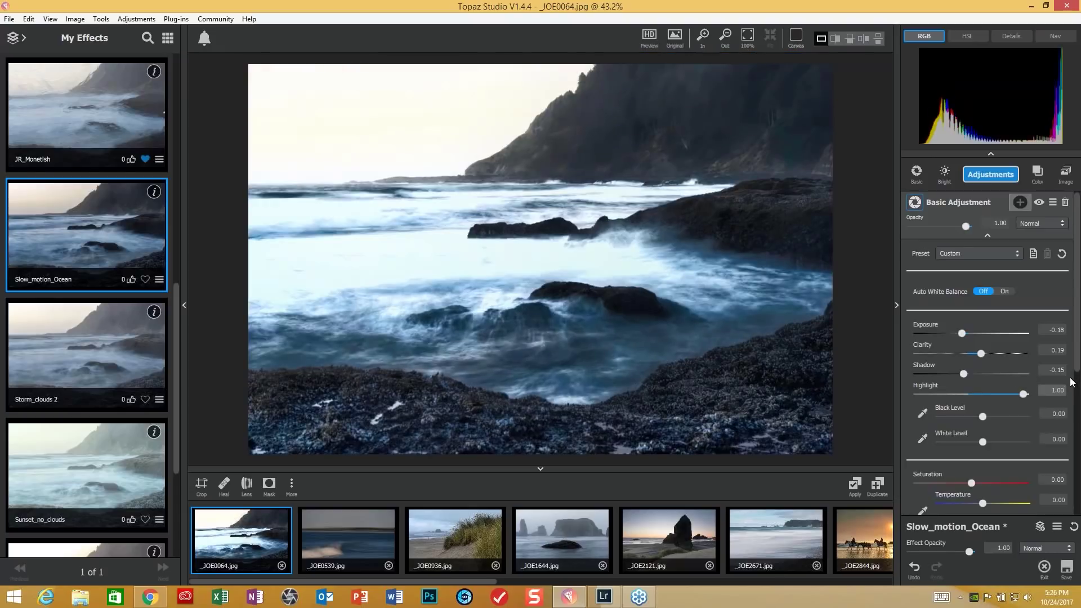
{"action": "left_click_drag", "start_coordinate": [972, 396], "coordinate": [962, 396]}
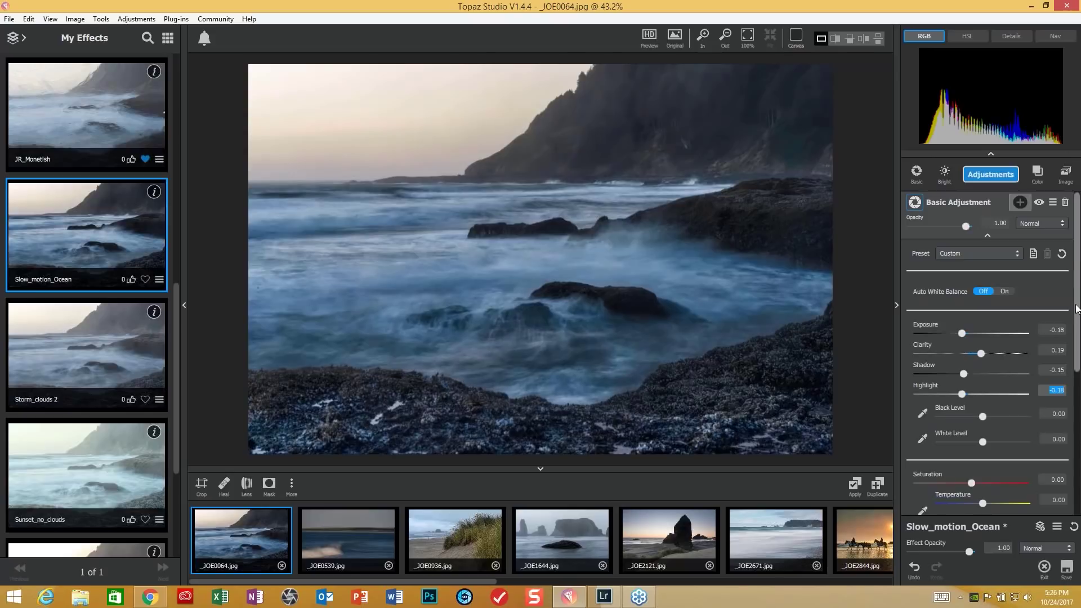
In the Precision Contrast adjustment, set the Micro contrast to 0.24 and the Low contrast to 0.14
{"action": "left_click_drag", "start_coordinate": [1077, 324], "coordinate": [1079, 406]}
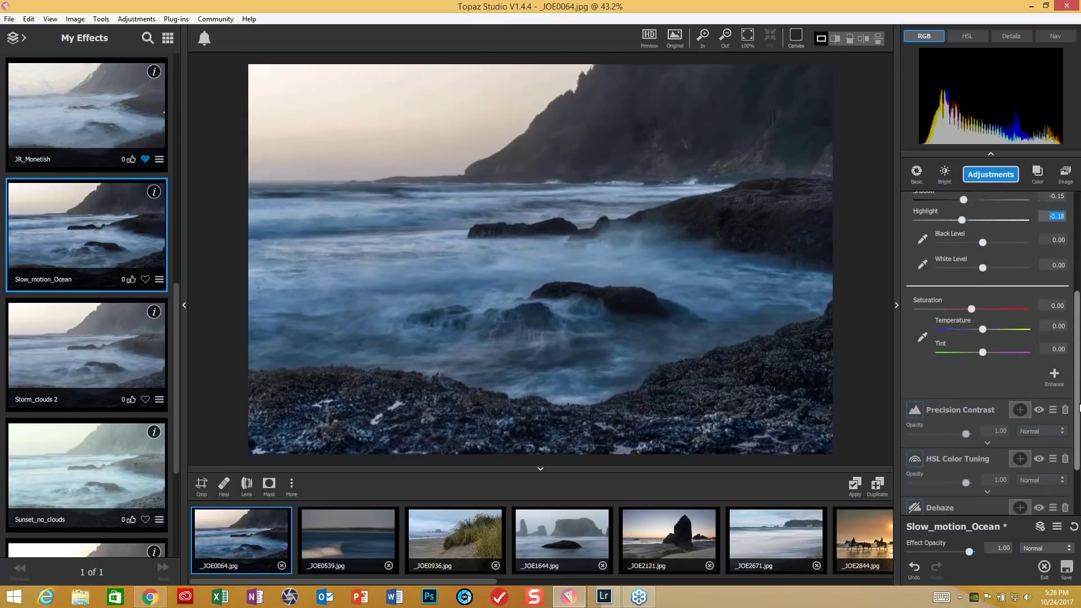
{"action": "scroll", "coordinate": [985, 389], "scroll_direction": "down", "scroll_amount": 2}
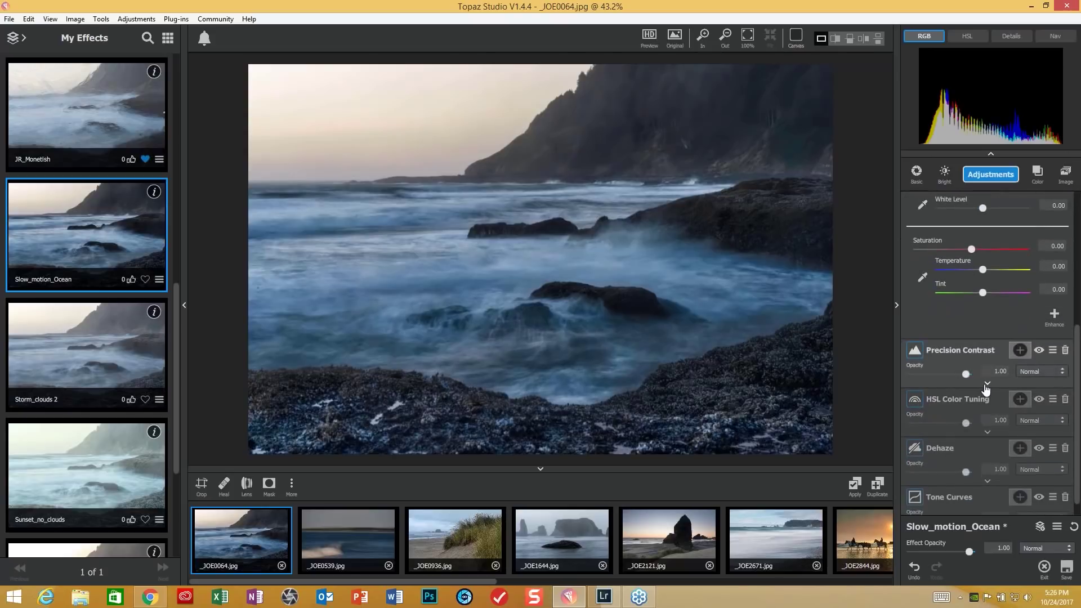
{"action": "left_click", "coordinate": [986, 385]}
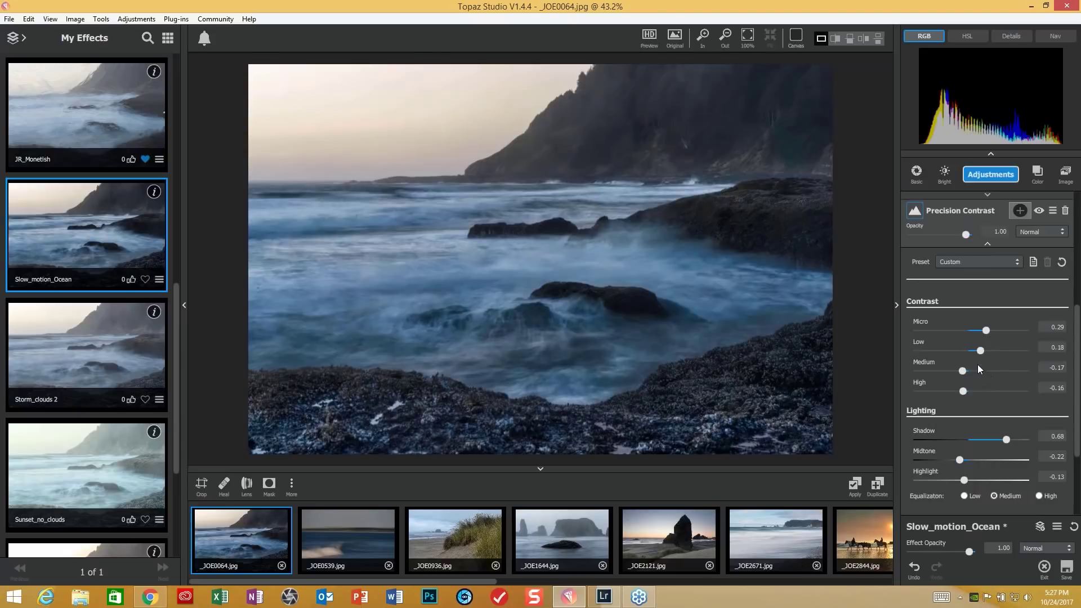
{"action": "left_click", "coordinate": [984, 330]}
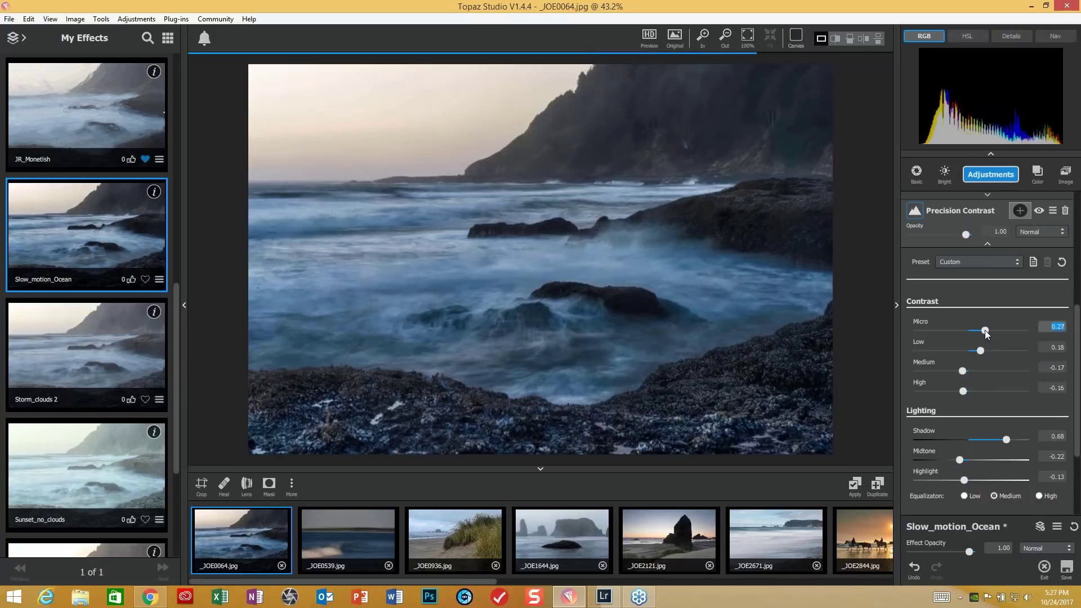
{"action": "left_click_drag", "start_coordinate": [985, 330], "coordinate": [911, 330]}
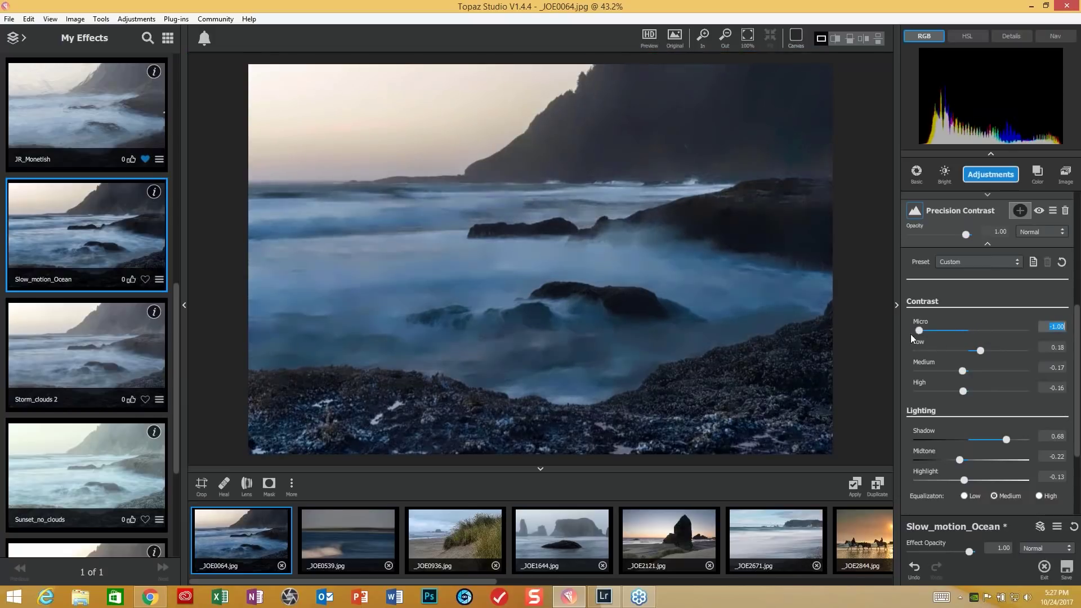
{"action": "left_click_drag", "start_coordinate": [919, 330], "coordinate": [984, 327]}
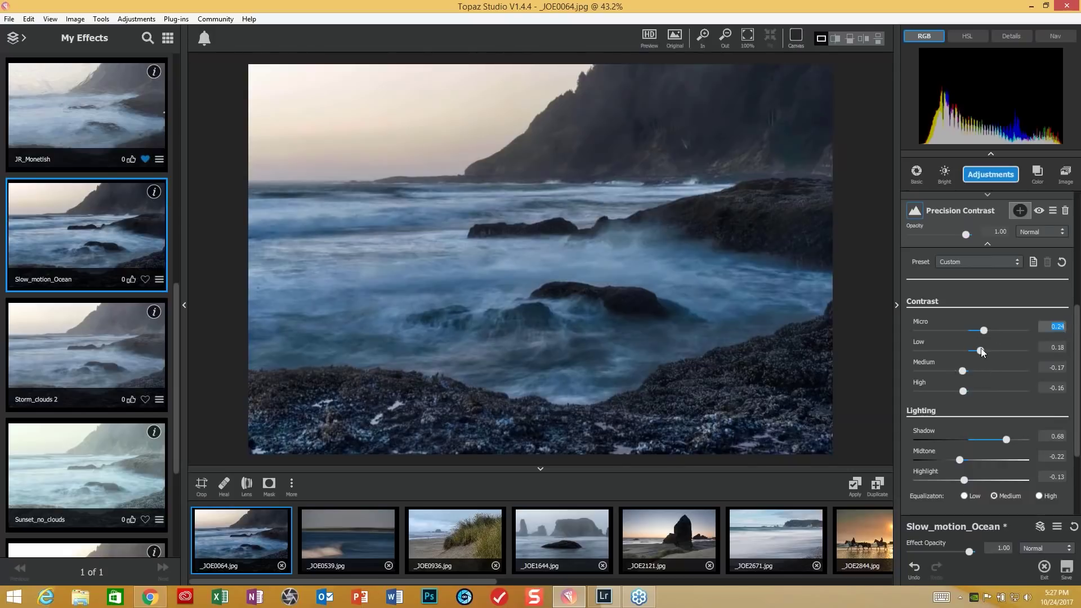
{"action": "left_click_drag", "start_coordinate": [981, 351], "coordinate": [914, 350]}
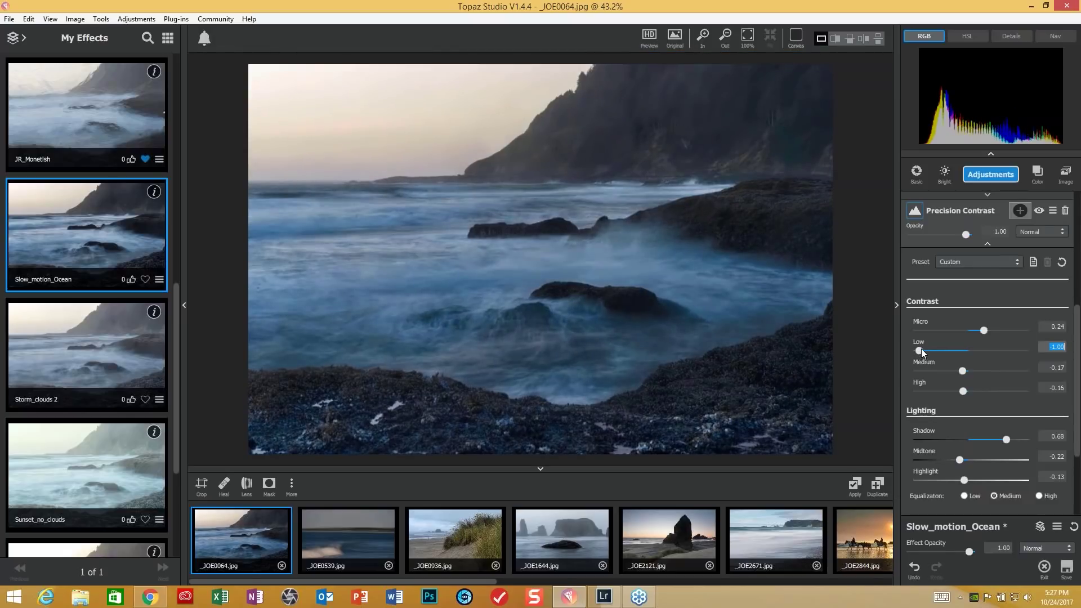
{"action": "left_click_drag", "start_coordinate": [921, 348], "coordinate": [980, 350]}
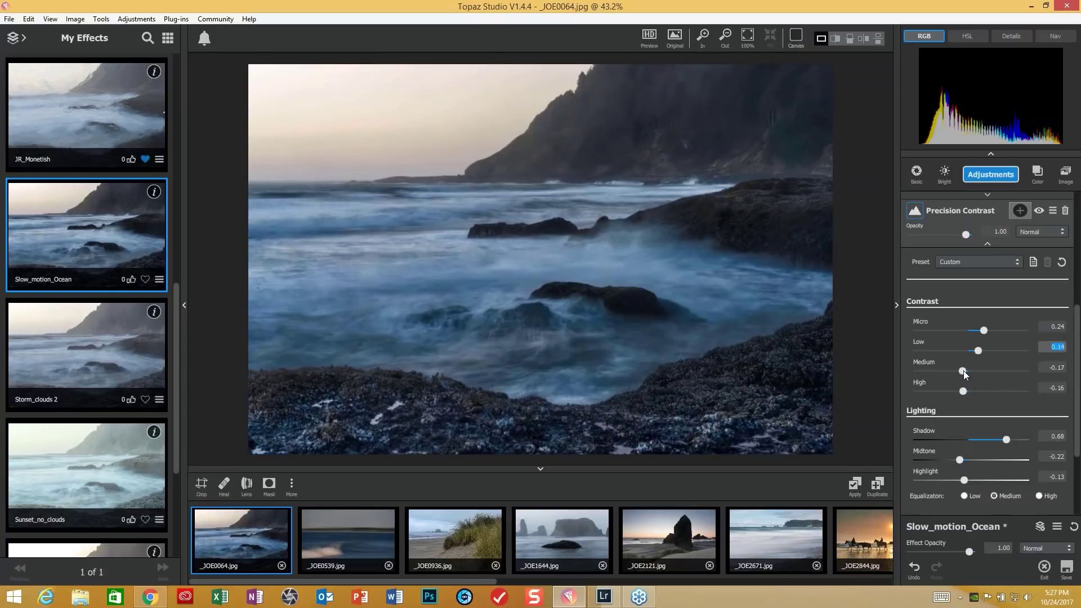
Set the Medium contrast to -0.06 and the High contrast to -0.13 in Precision Contrast
{"action": "left_click_drag", "start_coordinate": [964, 371], "coordinate": [905, 371]}
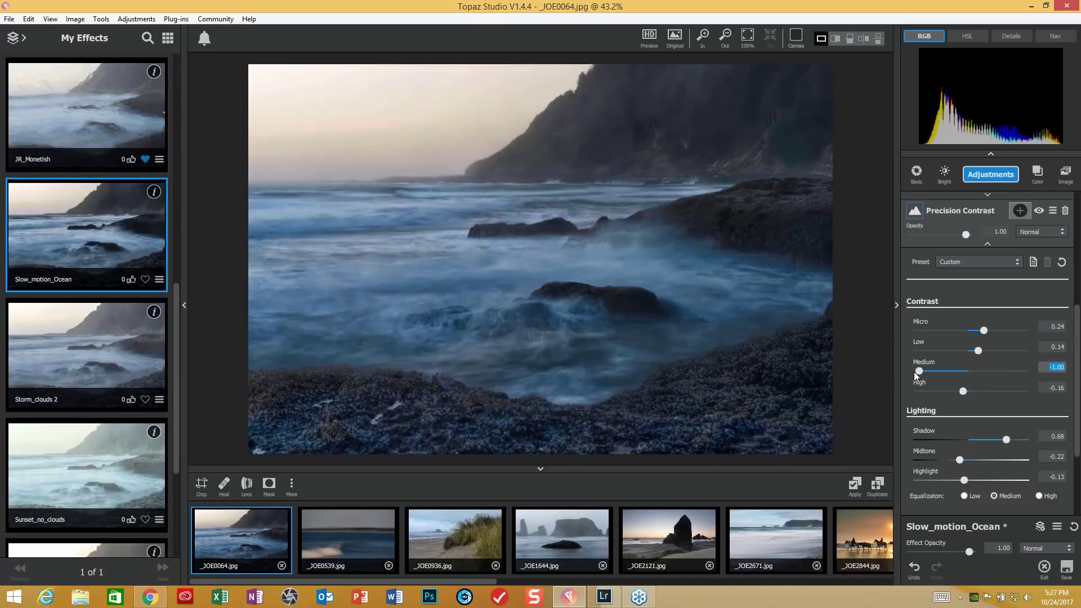
{"action": "left_click_drag", "start_coordinate": [920, 370], "coordinate": [968, 374]}
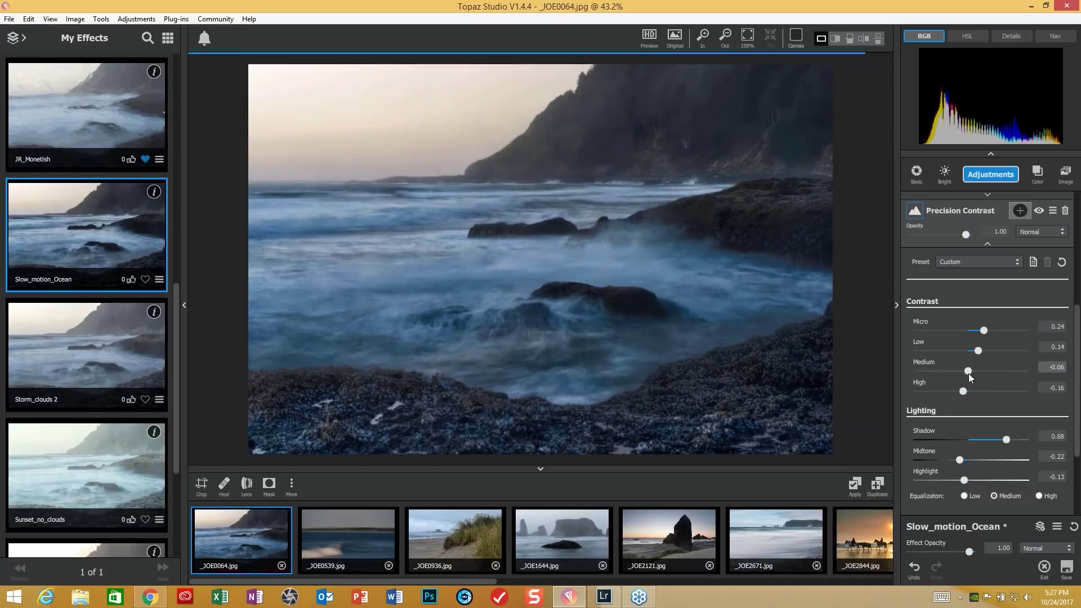
{"action": "left_click_drag", "start_coordinate": [968, 373], "coordinate": [968, 371]}
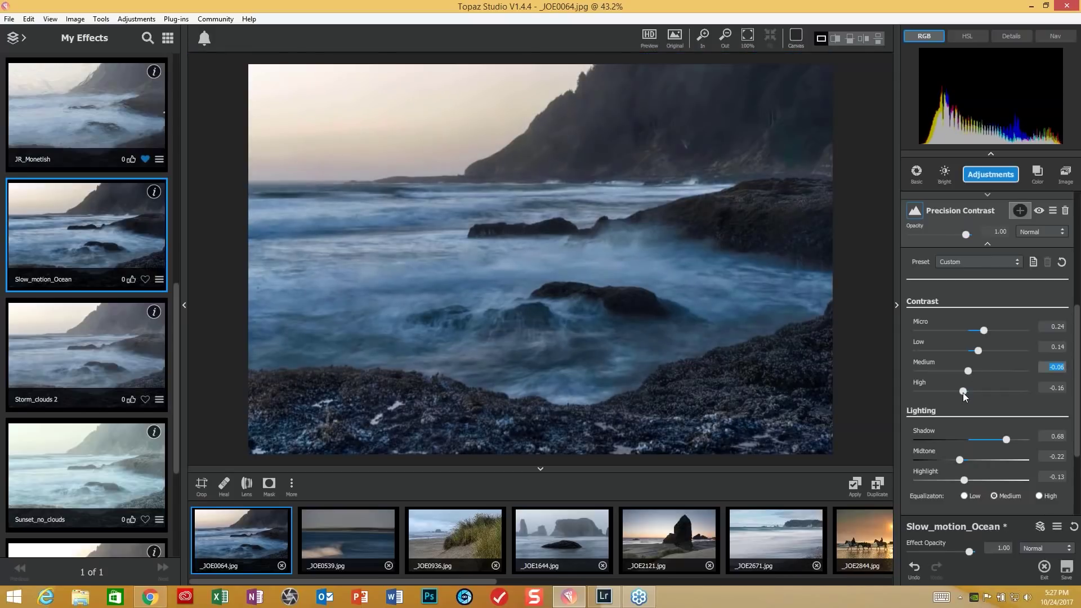
{"action": "left_click_drag", "start_coordinate": [963, 391], "coordinate": [949, 390]}
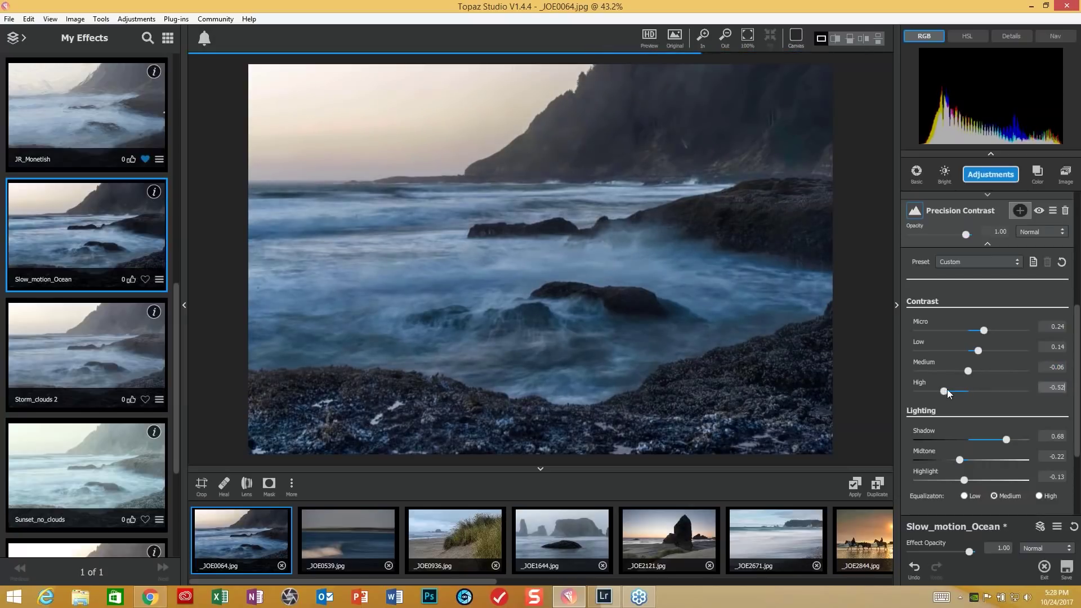
{"action": "left_click_drag", "start_coordinate": [960, 390], "coordinate": [1052, 384]}
{"action": "left_click_drag", "start_coordinate": [1025, 393], "coordinate": [1011, 394]}
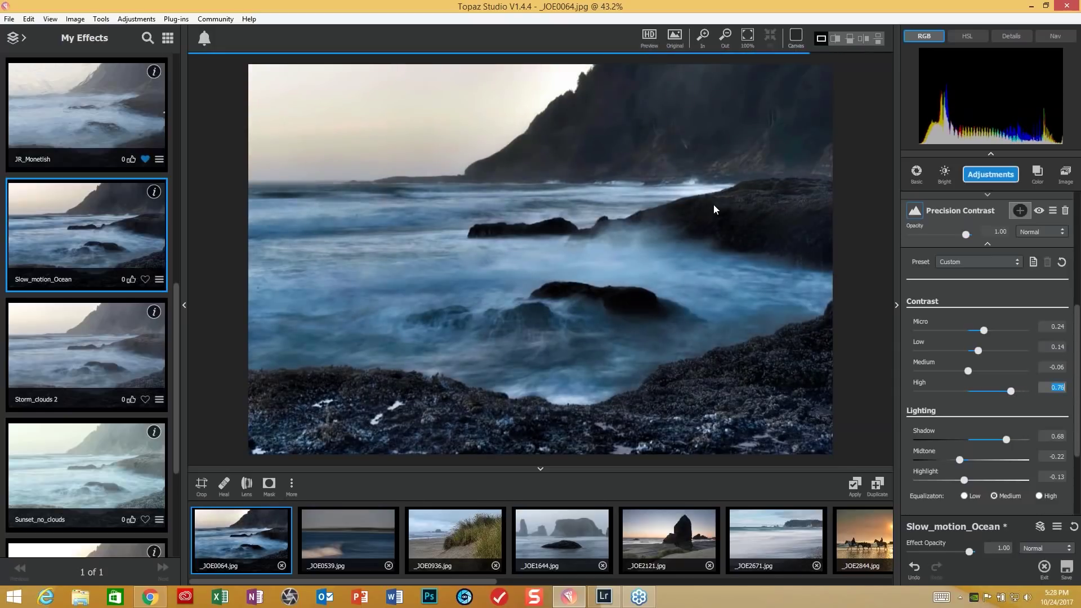
{"action": "double_click", "coordinate": [920, 383]}
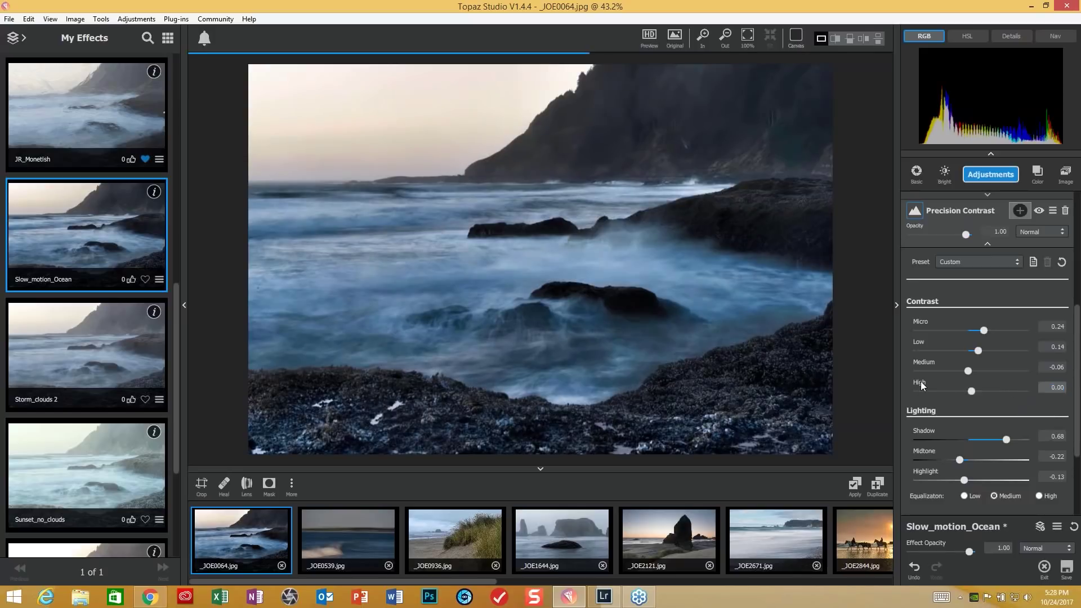
{"action": "left_click", "coordinate": [971, 391]}
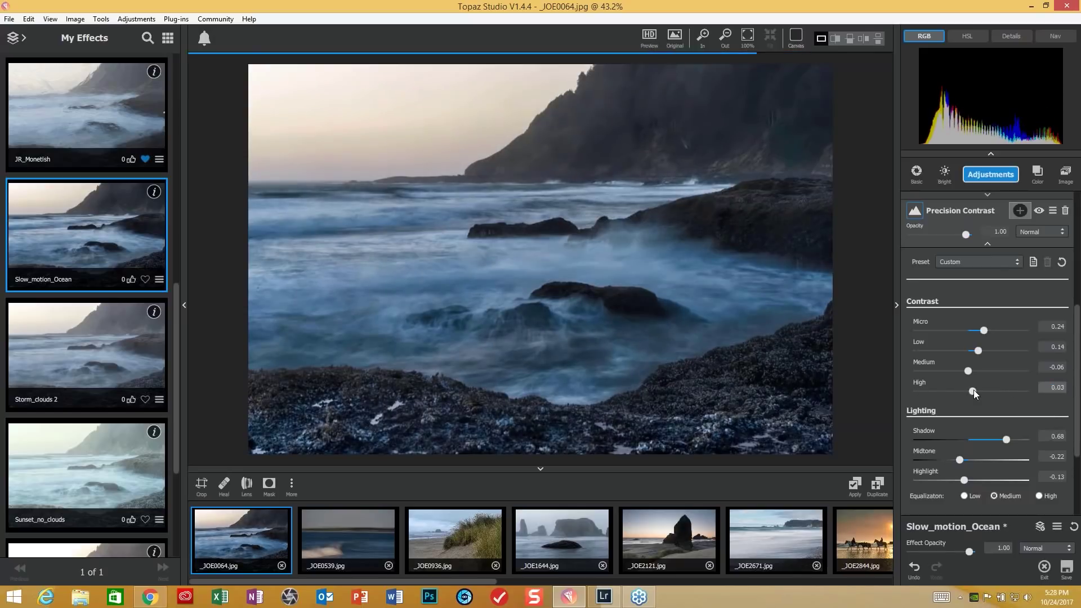
{"action": "left_click_drag", "start_coordinate": [974, 390], "coordinate": [964, 391]}
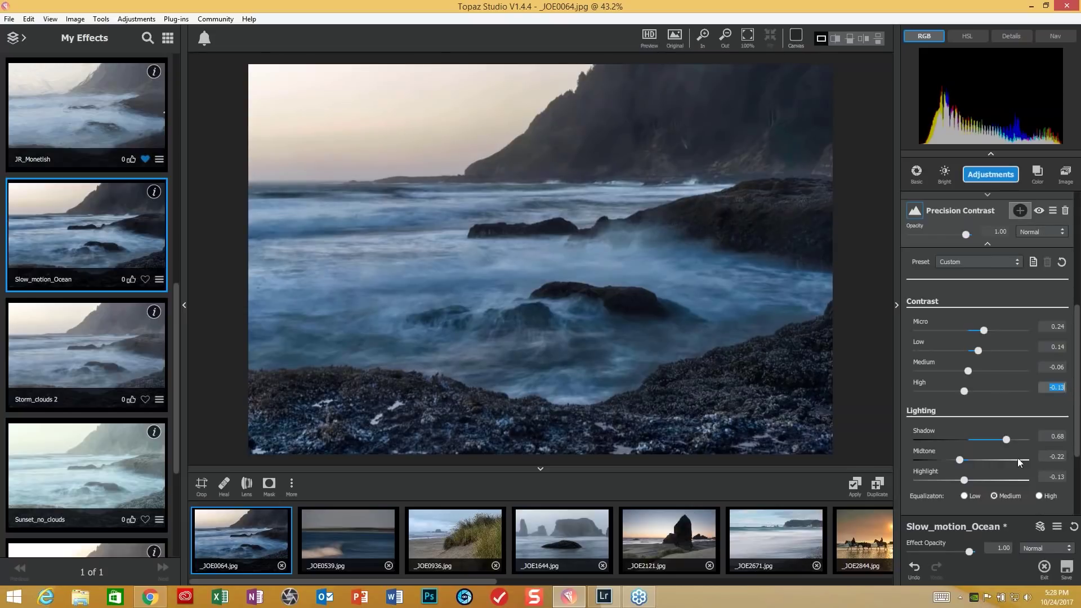
Set the Precision Contrast lighting to Shadow 0.44 and Midtone -0.17
{"action": "left_click_drag", "start_coordinate": [1005, 436], "coordinate": [1018, 437]}
{"action": "left_click_drag", "start_coordinate": [930, 448], "coordinate": [904, 451]}
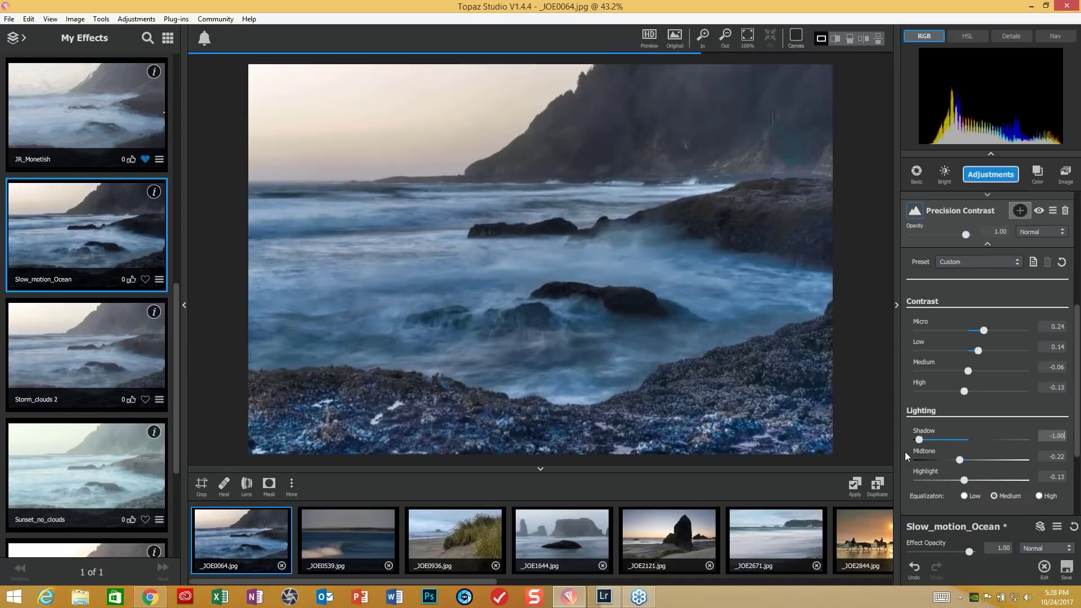
{"action": "left_click_drag", "start_coordinate": [904, 452], "coordinate": [986, 439]}
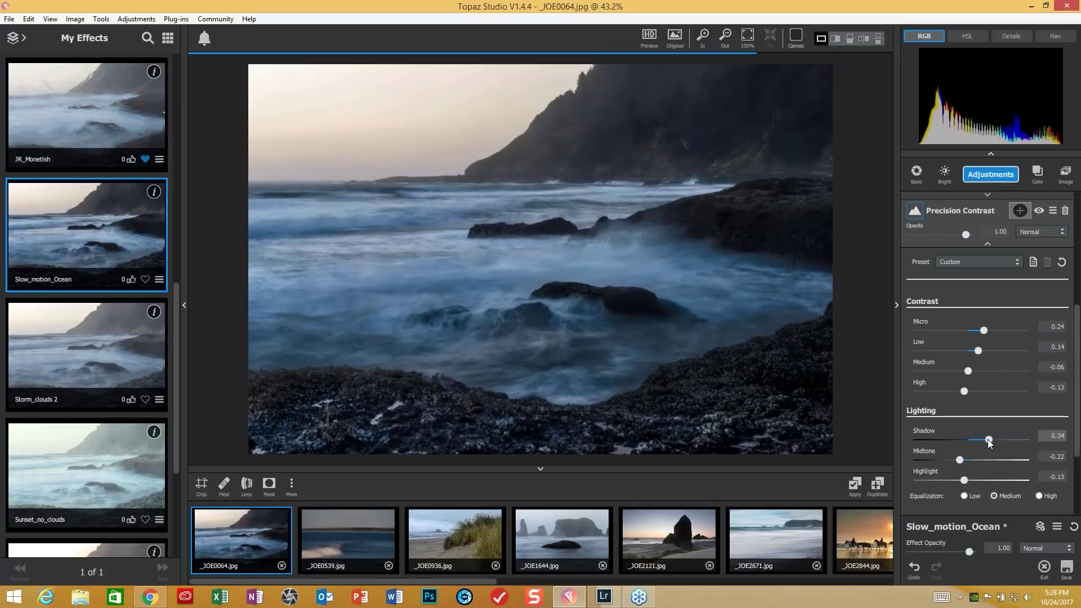
{"action": "left_click_drag", "start_coordinate": [988, 439], "coordinate": [993, 437]}
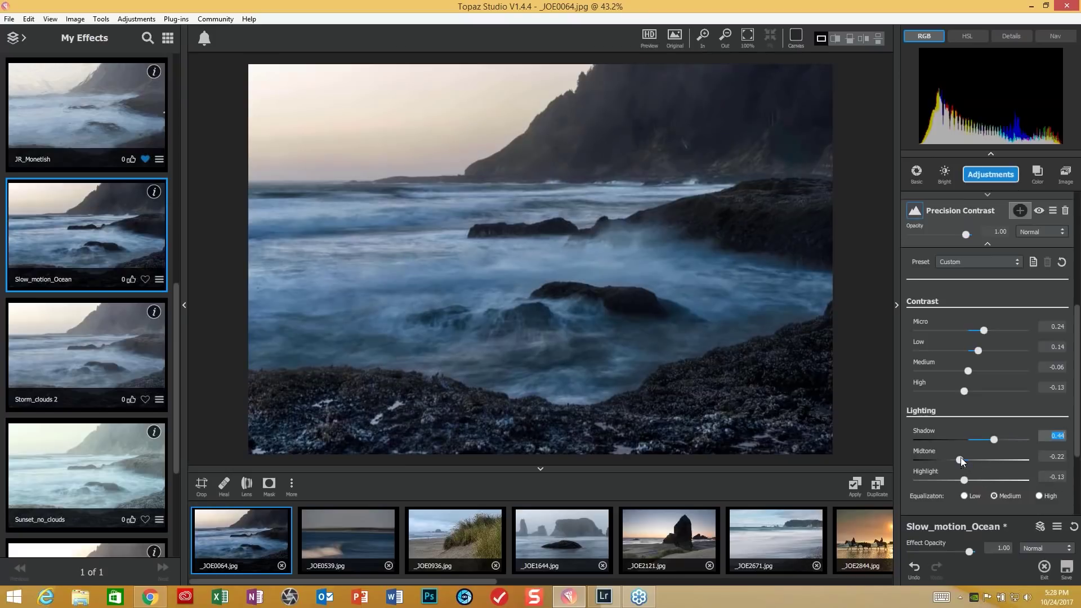
{"action": "left_click_drag", "start_coordinate": [960, 457], "coordinate": [1006, 458]}
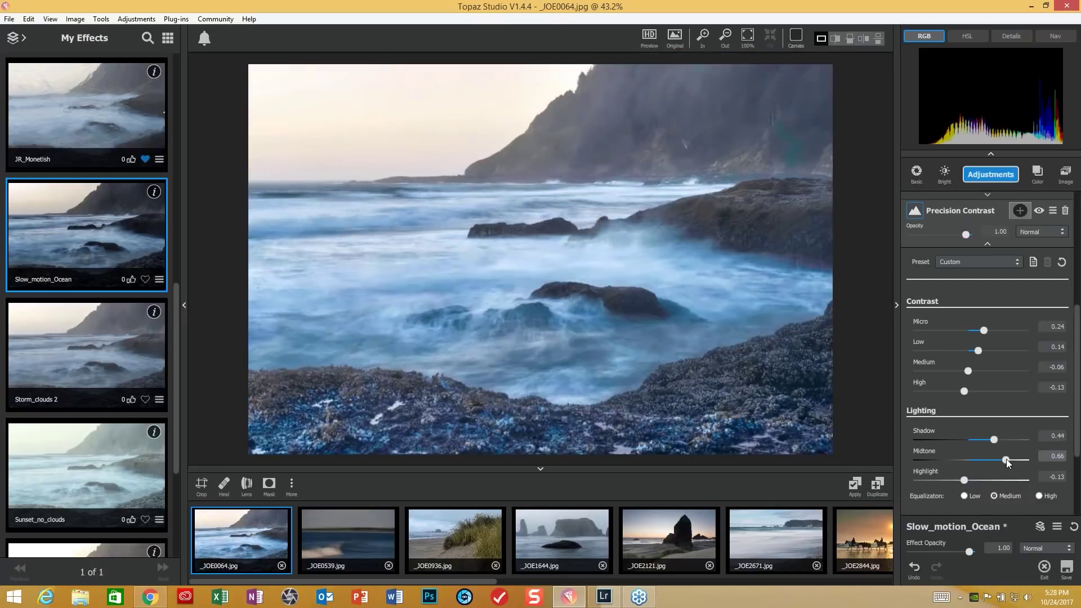
{"action": "left_click_drag", "start_coordinate": [1006, 458], "coordinate": [962, 461]}
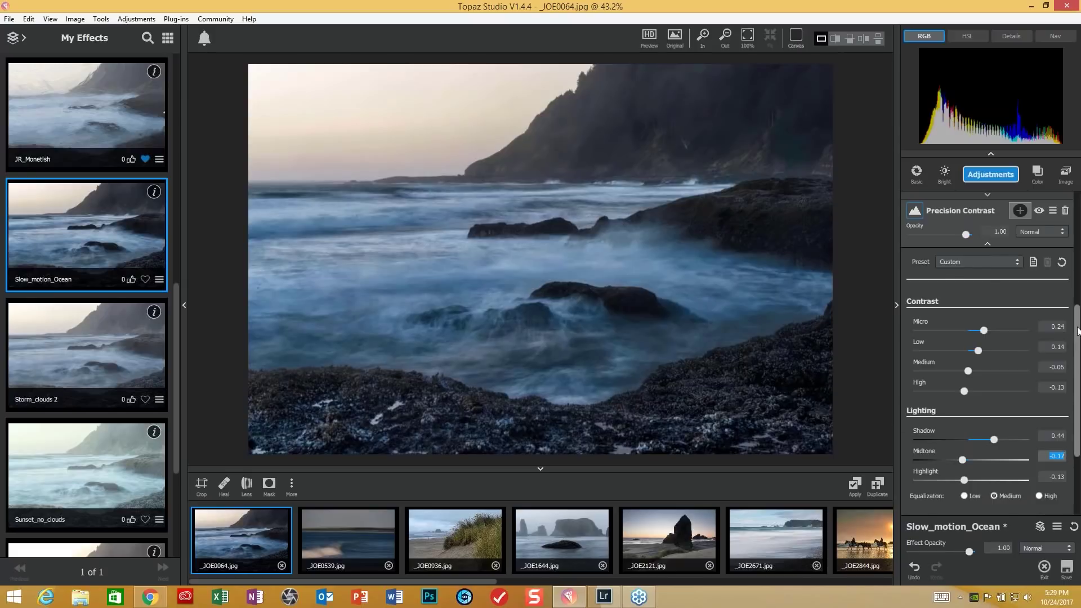
Set the Strength of the Dehaze nested under Precision Contrast to 0.38
{"action": "scroll", "coordinate": [1077, 331], "scroll_direction": "down", "scroll_amount": 5}
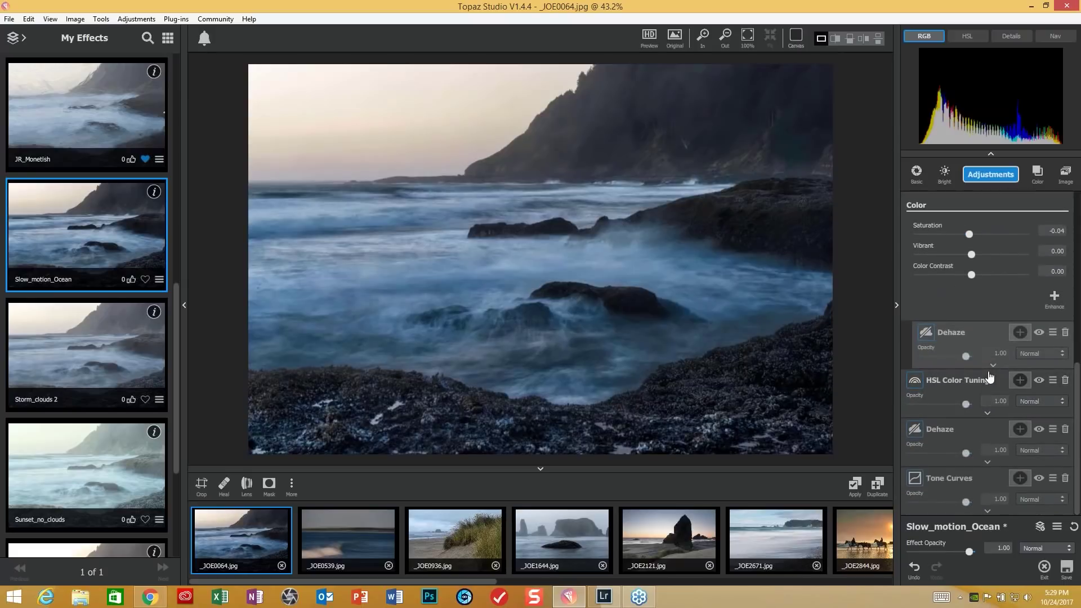
{"action": "left_click", "coordinate": [992, 366]}
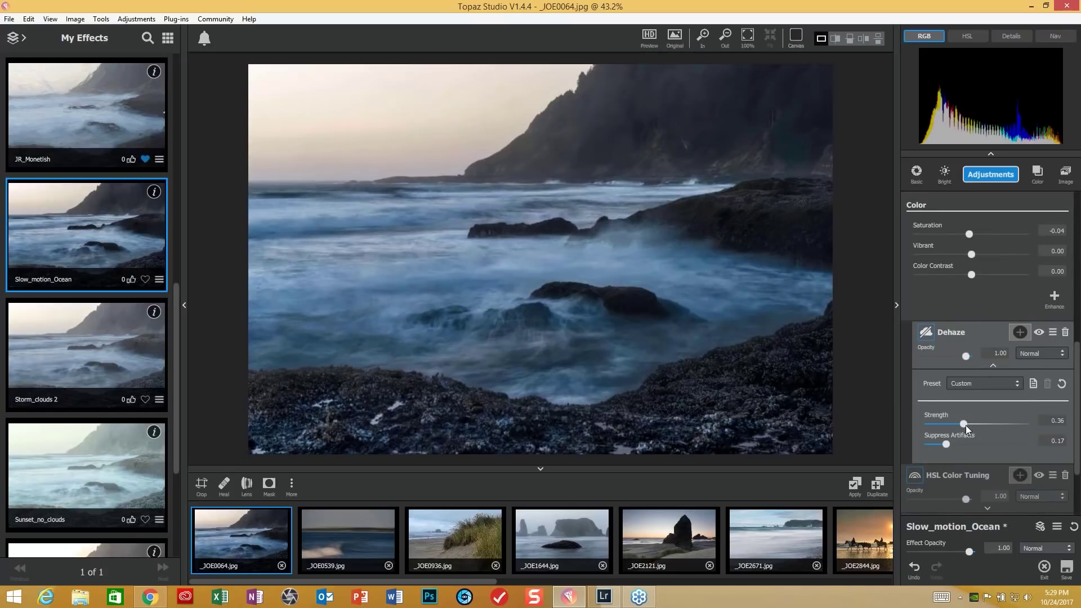
{"action": "double_click", "coordinate": [965, 424]}
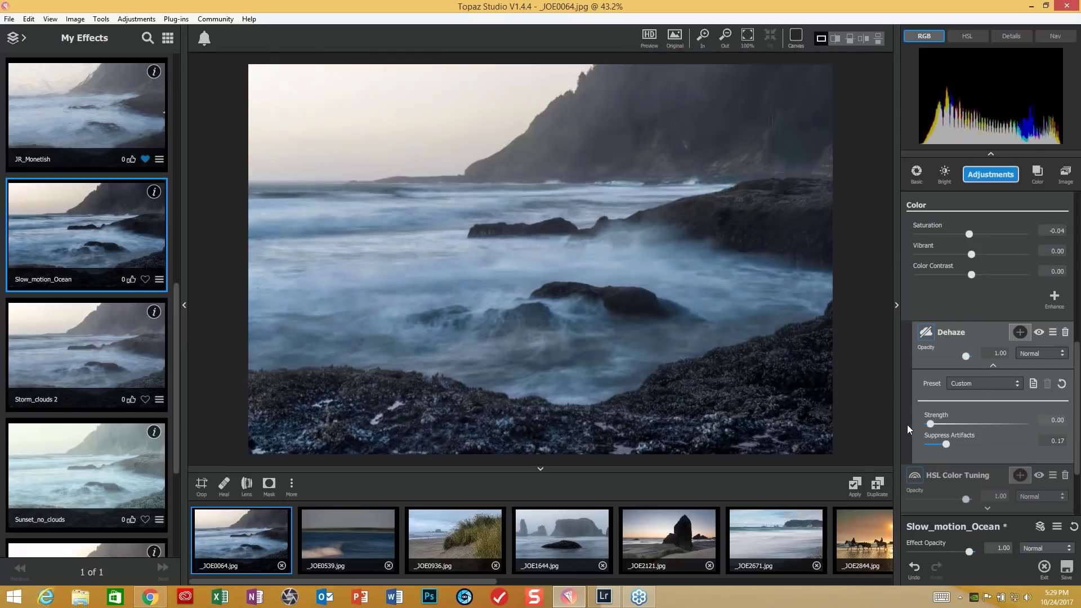
{"action": "left_click_drag", "start_coordinate": [952, 420], "coordinate": [967, 421]}
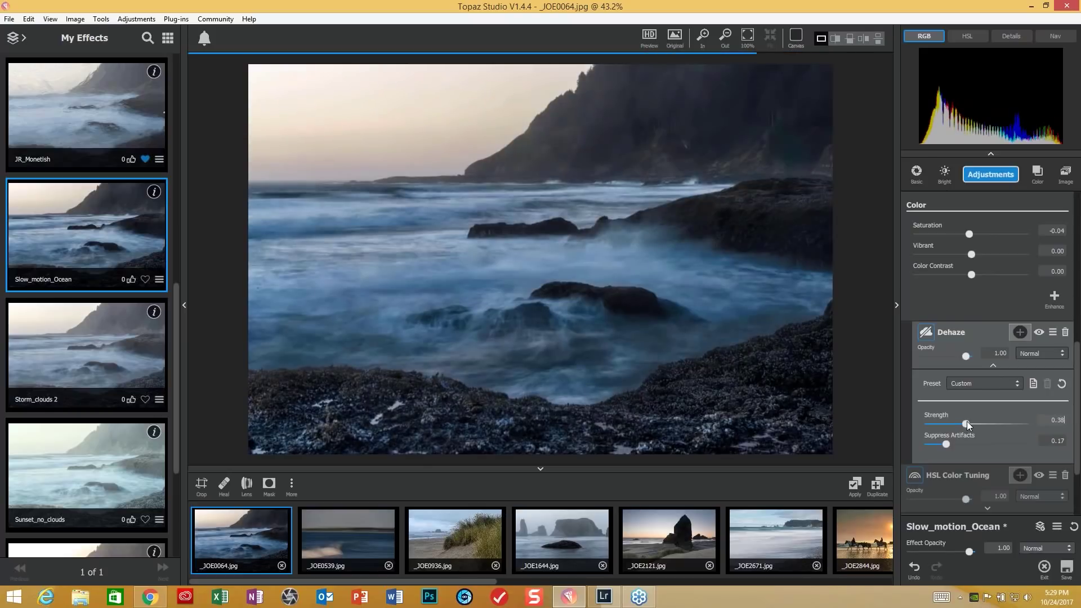
Add a luminosity mask to the nested Dehaze, sampled from the dark hillside, with Mask Transparency at 0.07
{"action": "left_click", "coordinate": [1020, 333]}
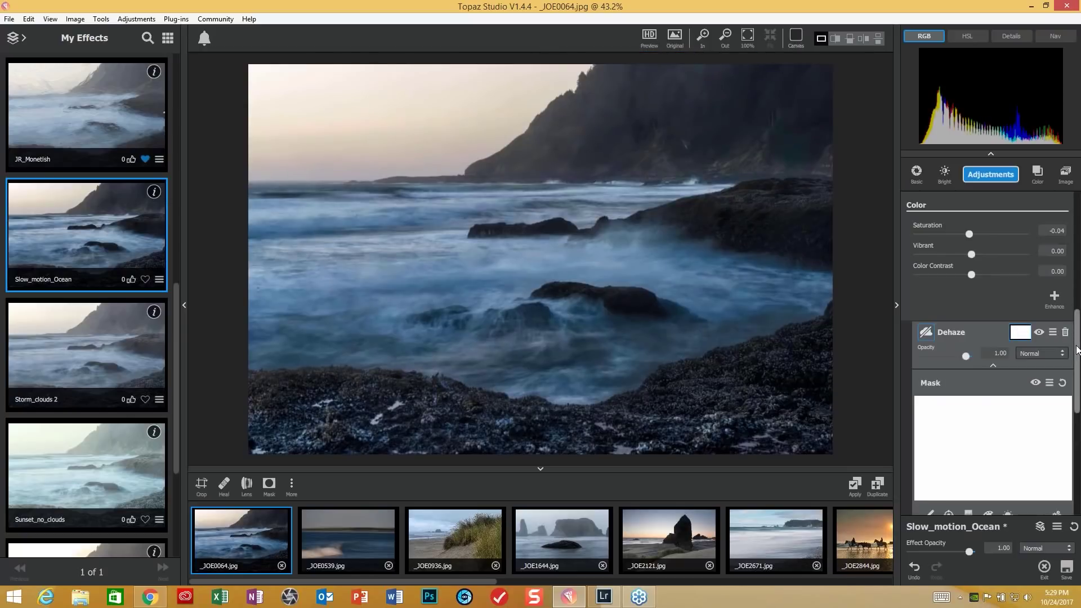
{"action": "scroll", "coordinate": [1076, 349], "scroll_direction": "down", "scroll_amount": 3}
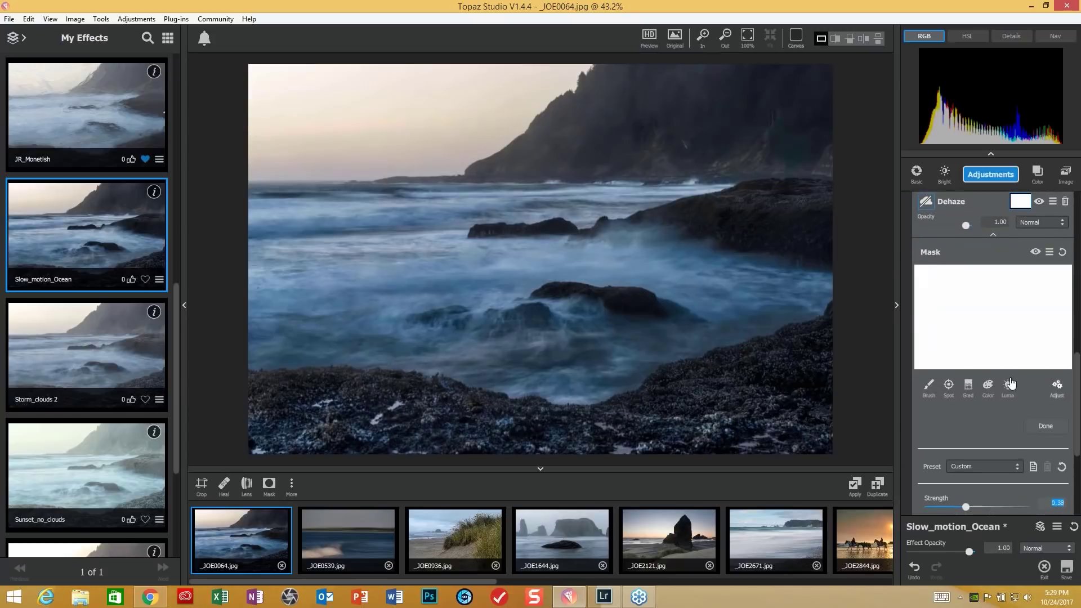
{"action": "left_click", "coordinate": [1008, 388]}
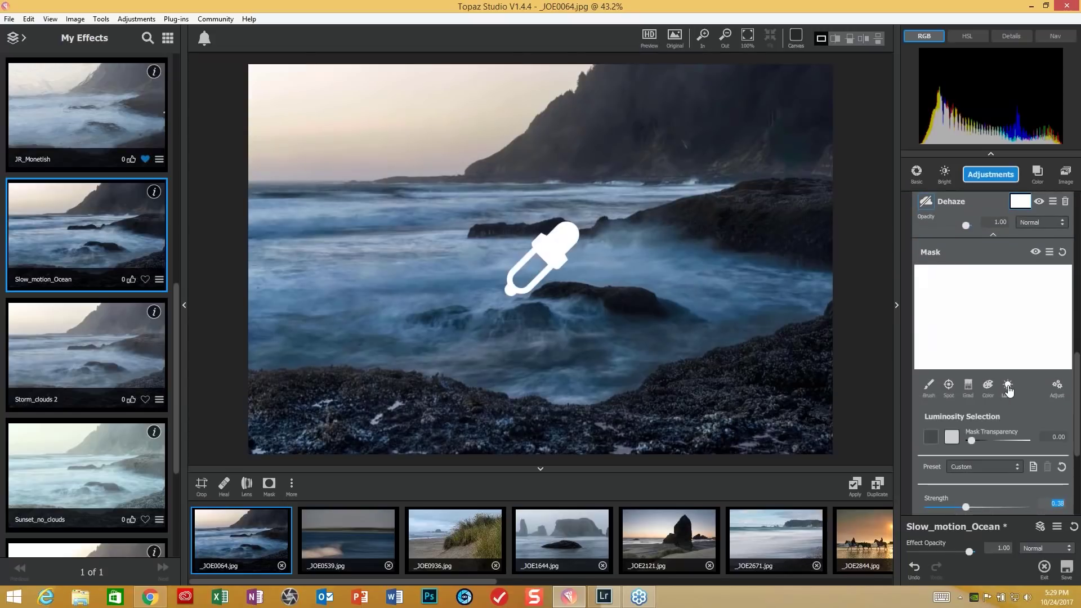
{"action": "left_click", "coordinate": [697, 117]}
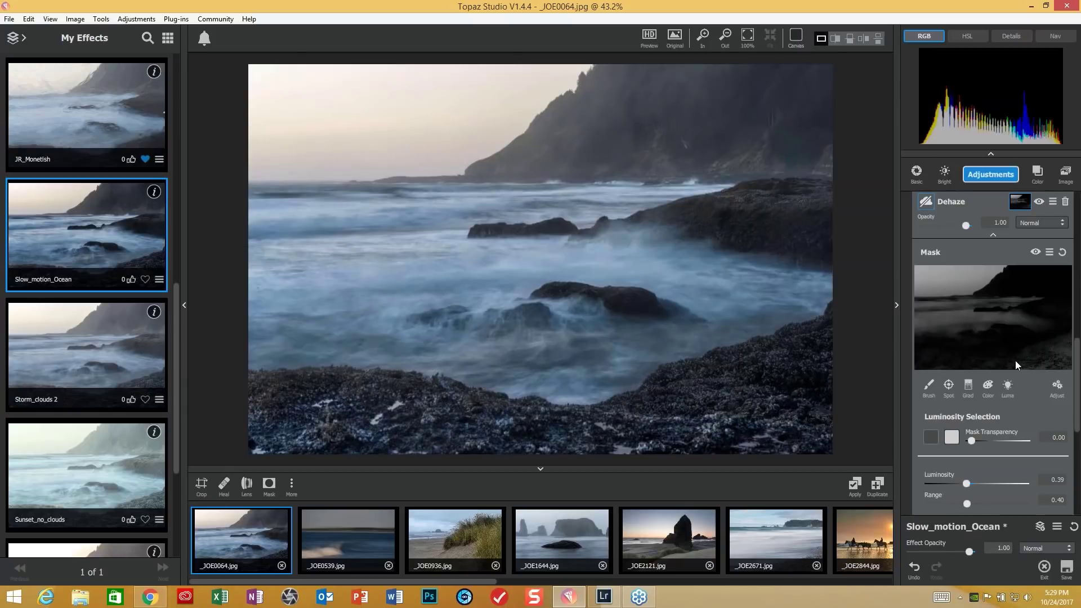
{"action": "left_click_drag", "start_coordinate": [972, 441], "coordinate": [980, 440]}
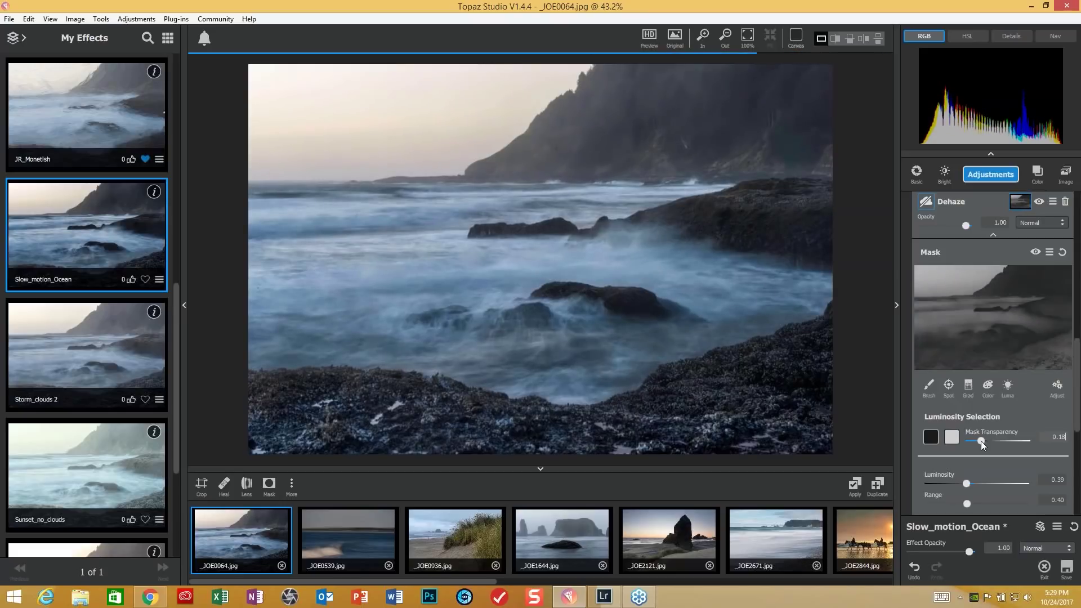
{"action": "left_click_drag", "start_coordinate": [978, 441], "coordinate": [975, 442]}
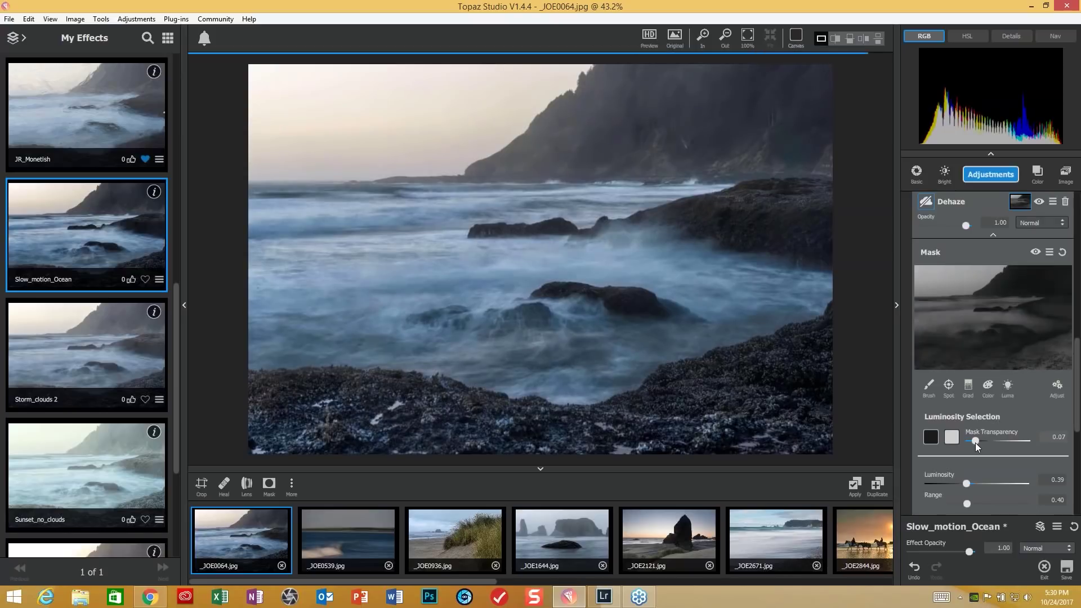
Set the mask transparency of the first Dehaze adjustment's luminosity mask to 0.07
{"action": "left_click", "coordinate": [975, 442]}
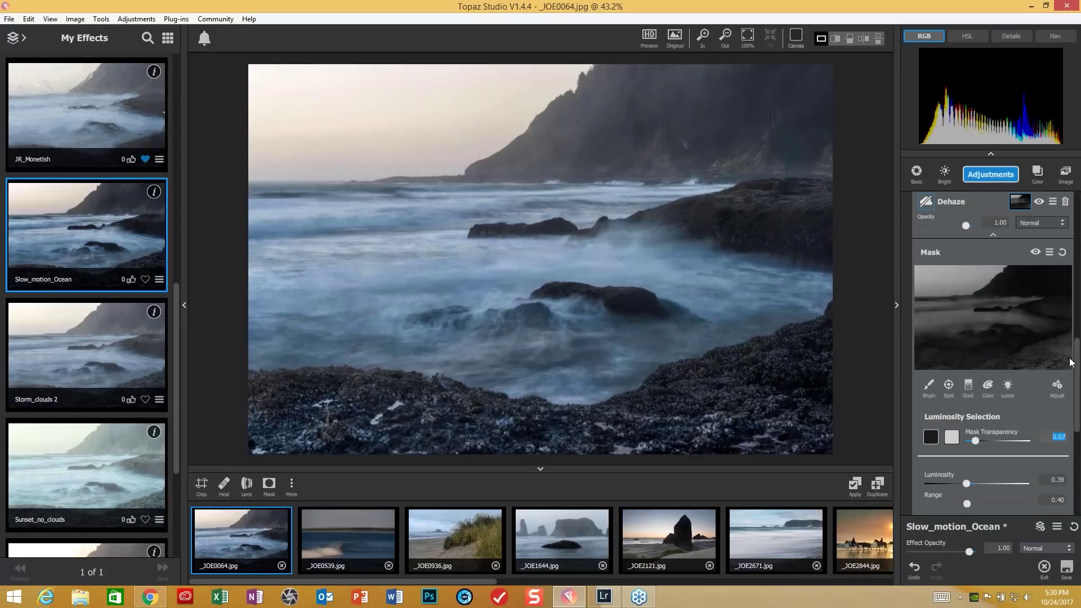
Examine the blue, aqua and orange hue, saturation and lightness settings of the HSL Color Tuning adjustment
{"action": "left_click_drag", "start_coordinate": [1077, 378], "coordinate": [1077, 446]}
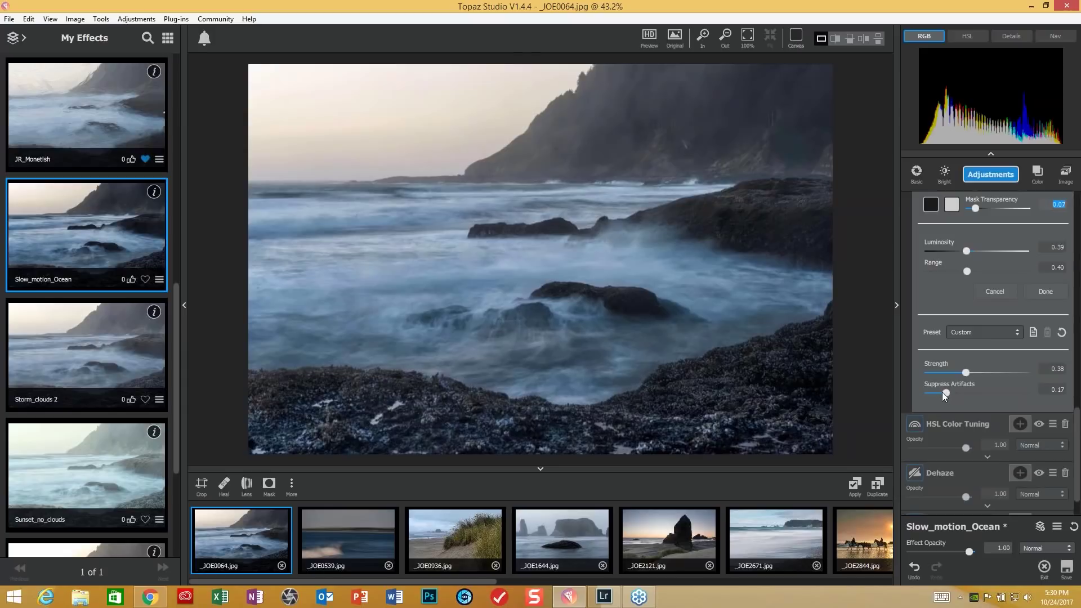
{"action": "left_click", "coordinate": [987, 458]}
{"action": "scroll", "coordinate": [987, 456], "scroll_direction": "down", "scroll_amount": 5}
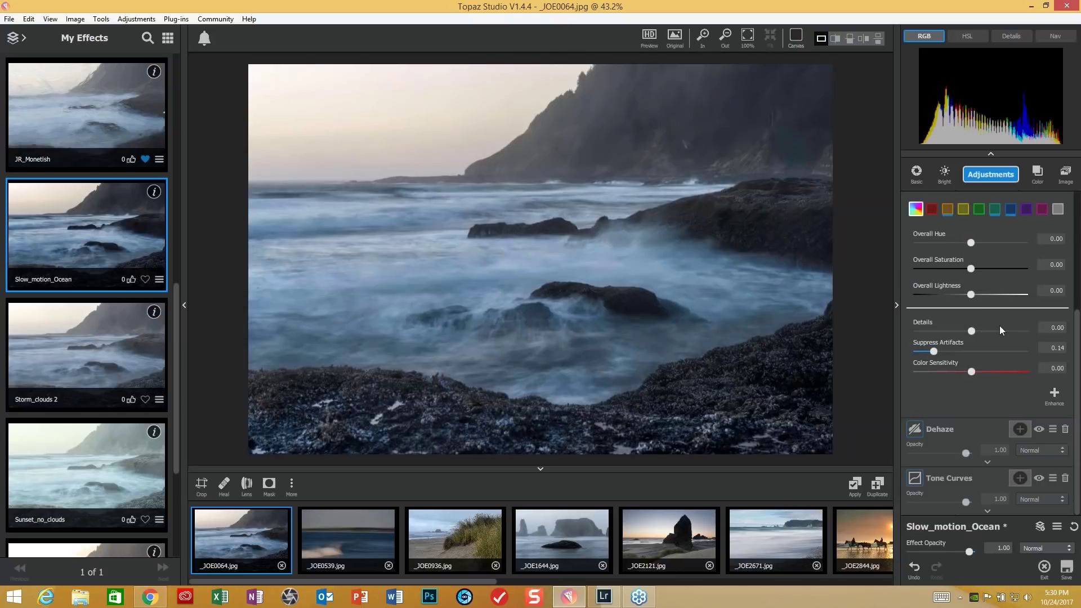
{"action": "left_click", "coordinate": [1010, 212]}
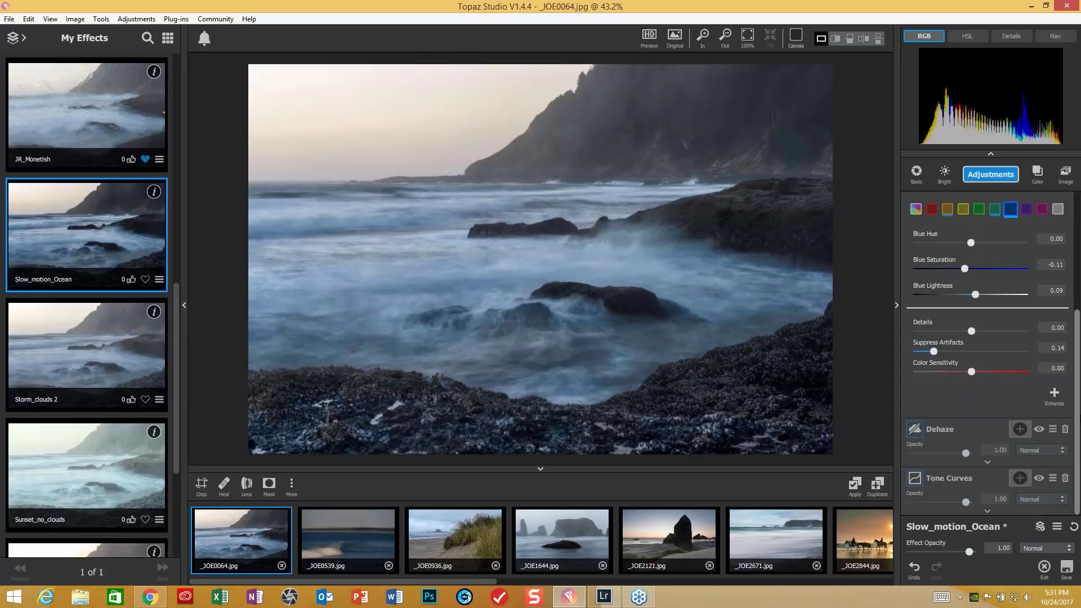
{"action": "mouse_move", "coordinate": [992, 220]}
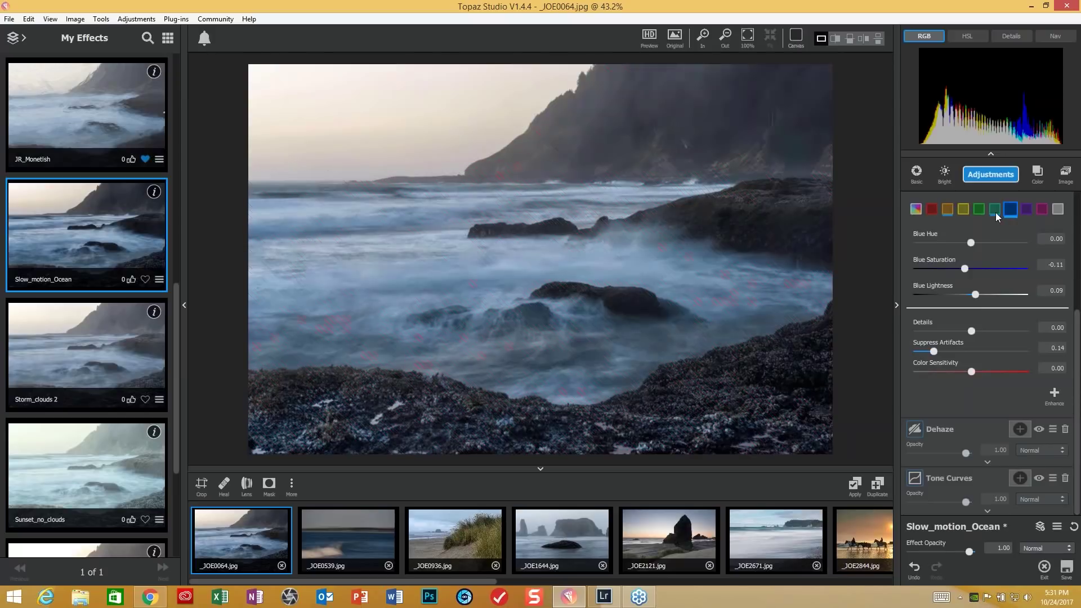
{"action": "left_click", "coordinate": [997, 212]}
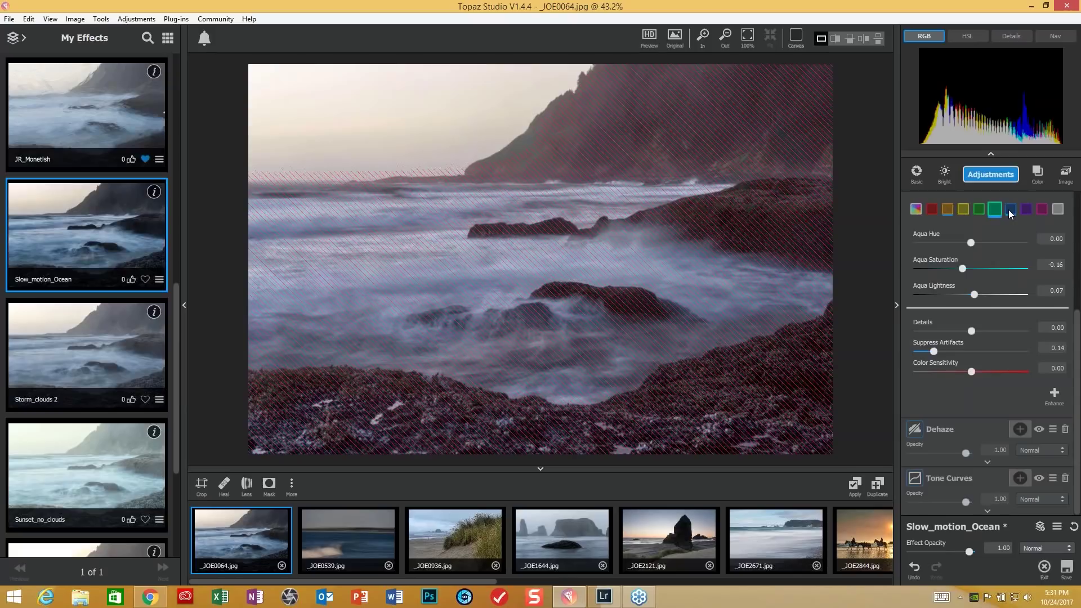
{"action": "left_click", "coordinate": [1008, 209]}
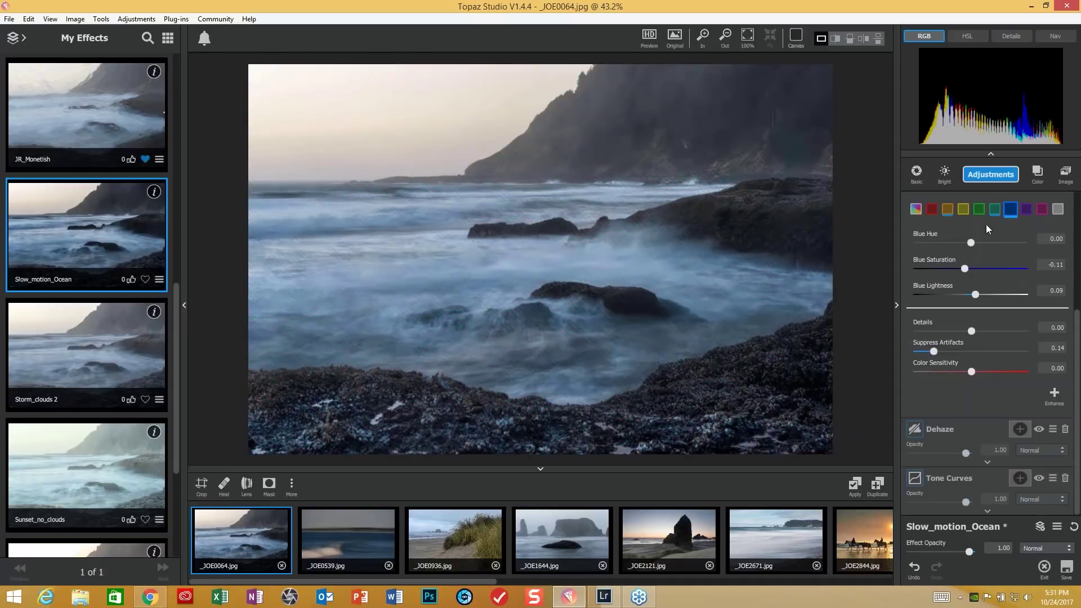
{"action": "left_click", "coordinate": [946, 211]}
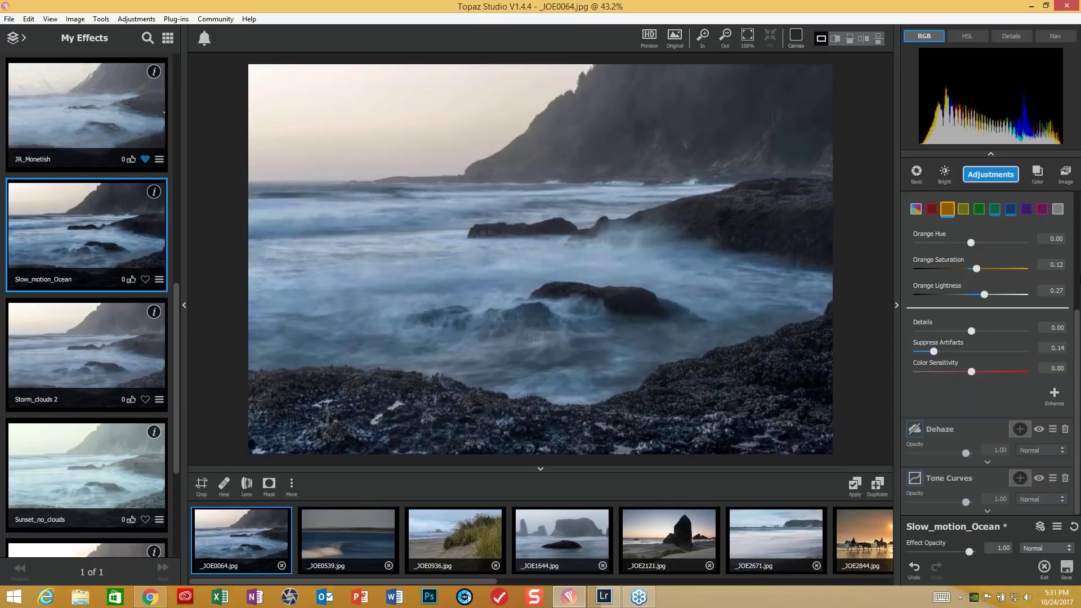
Add a luminosity mask to the second Dehaze adjustment, sampling the dark rock outcrop near the photo's right edge
{"action": "left_click", "coordinate": [987, 465]}
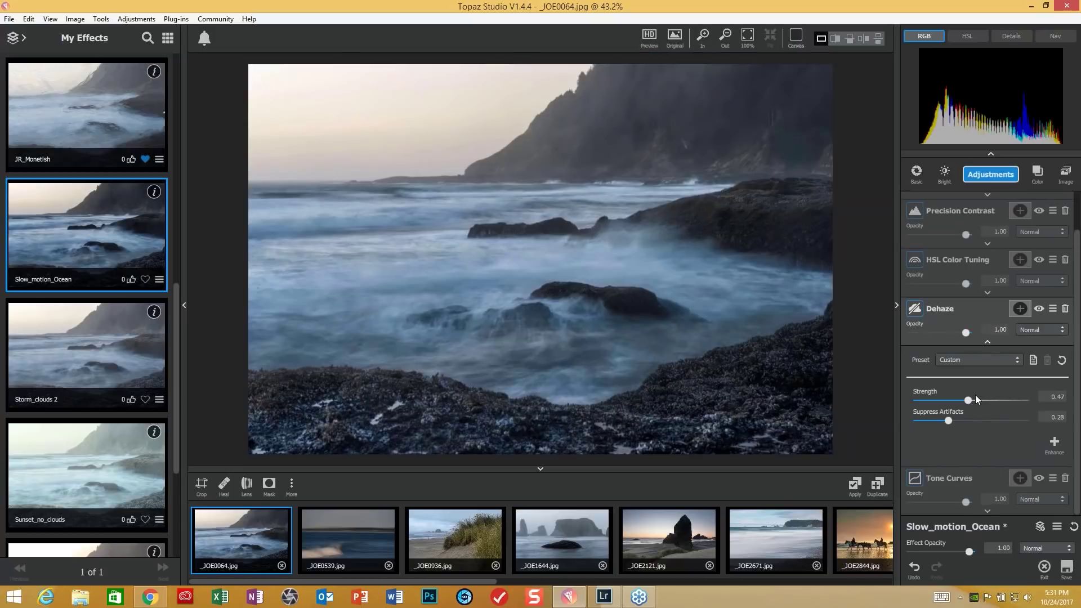
{"action": "left_click", "coordinate": [1020, 310]}
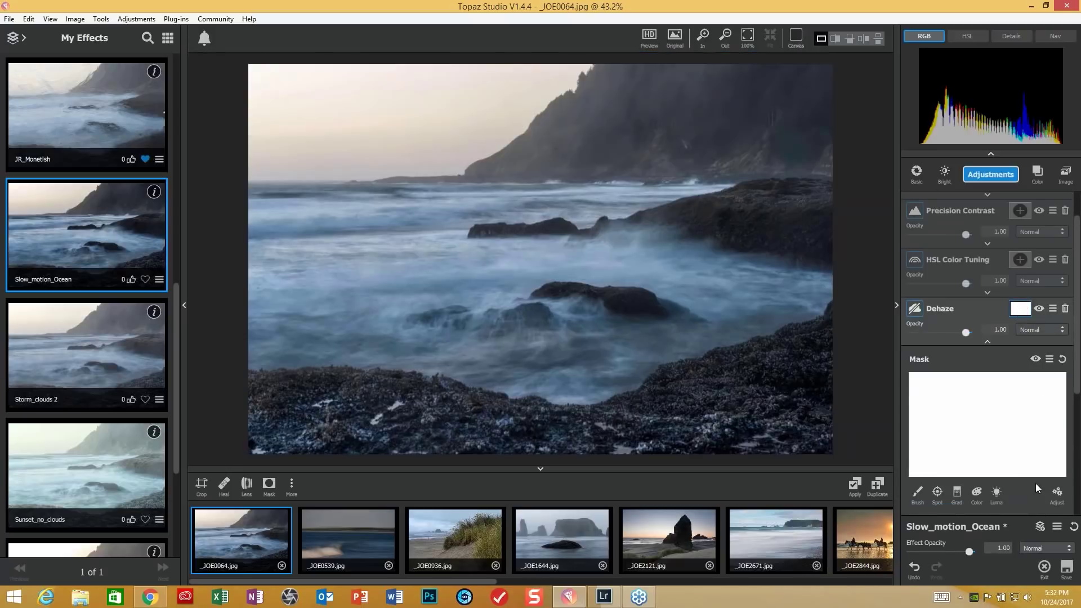
{"action": "left_click", "coordinate": [996, 495]}
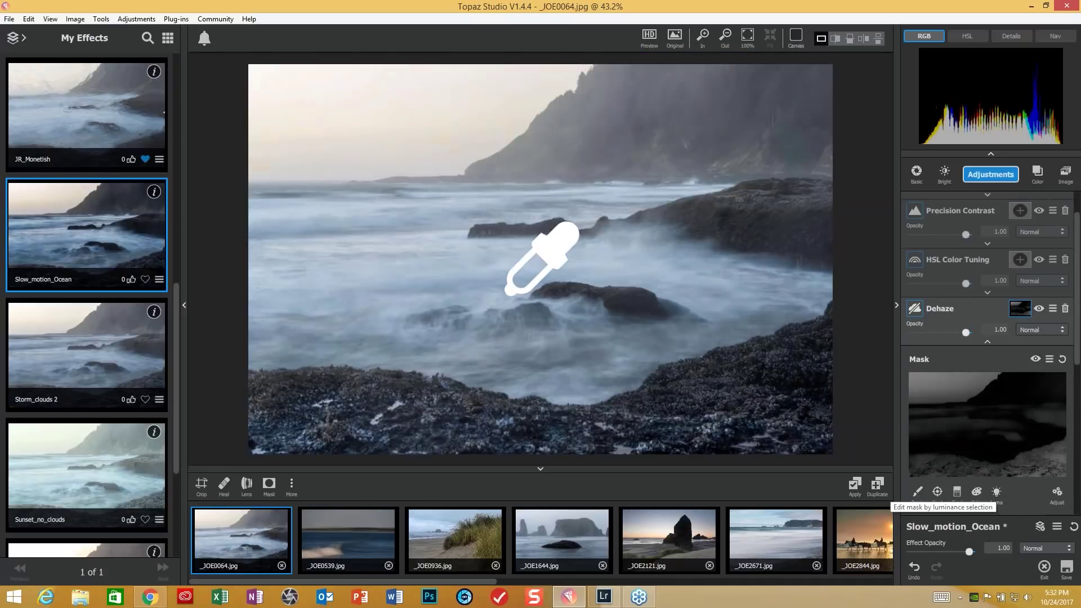
{"action": "left_click", "coordinate": [760, 213]}
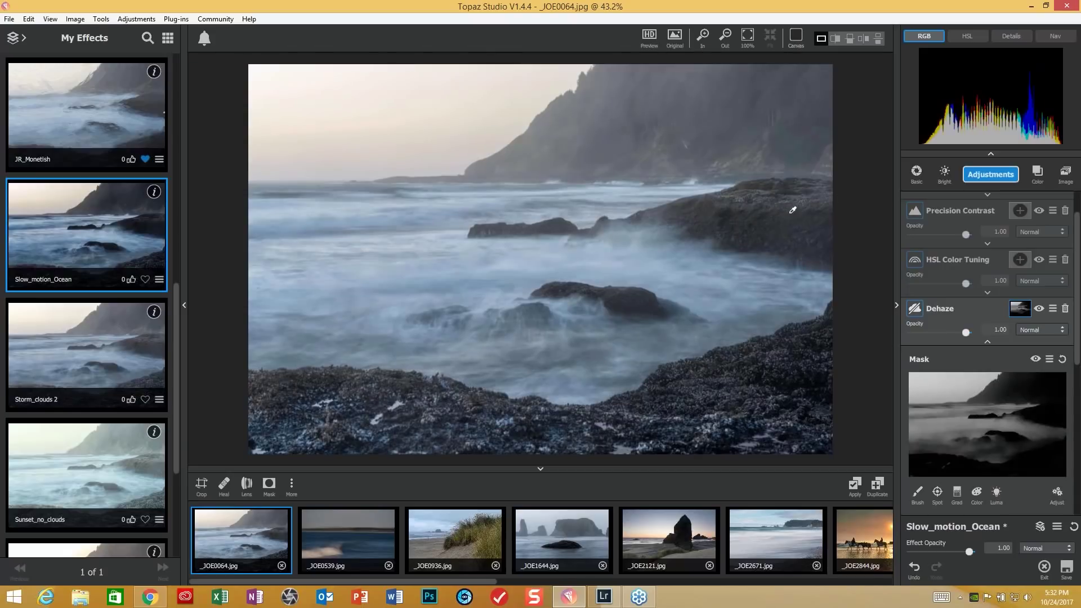
Reset the Tone Curves adjustment and shape a gentle S-curve with a slightly raised highlight point and a slightly lowered shadow point
{"action": "scroll", "coordinate": [988, 349], "scroll_direction": "down", "scroll_amount": 3}
{"action": "scroll", "coordinate": [988, 349], "scroll_direction": "down", "scroll_amount": 6}
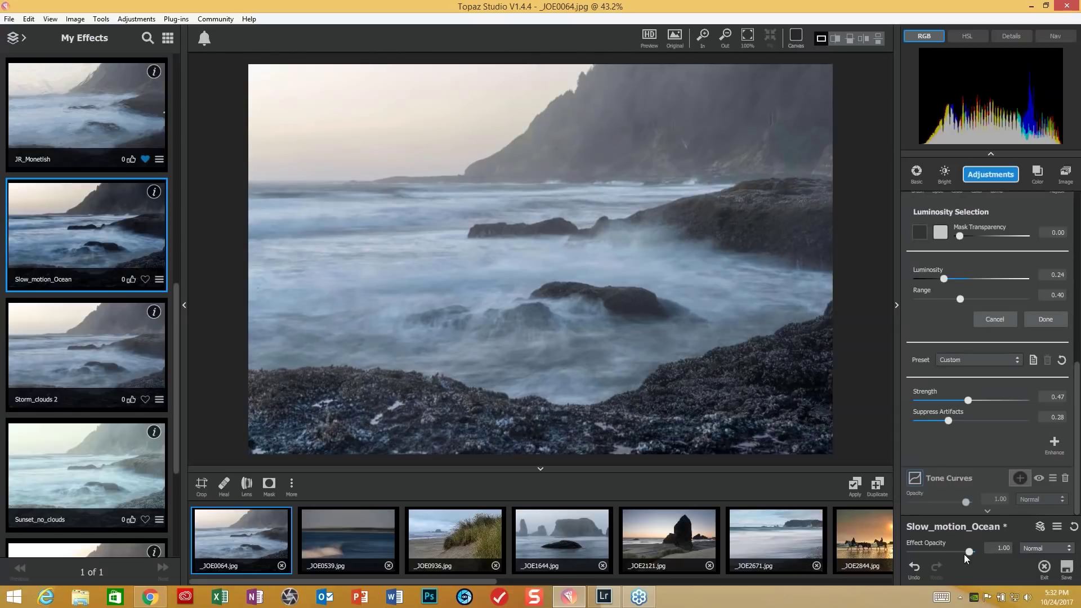
{"action": "left_click", "coordinate": [989, 513]}
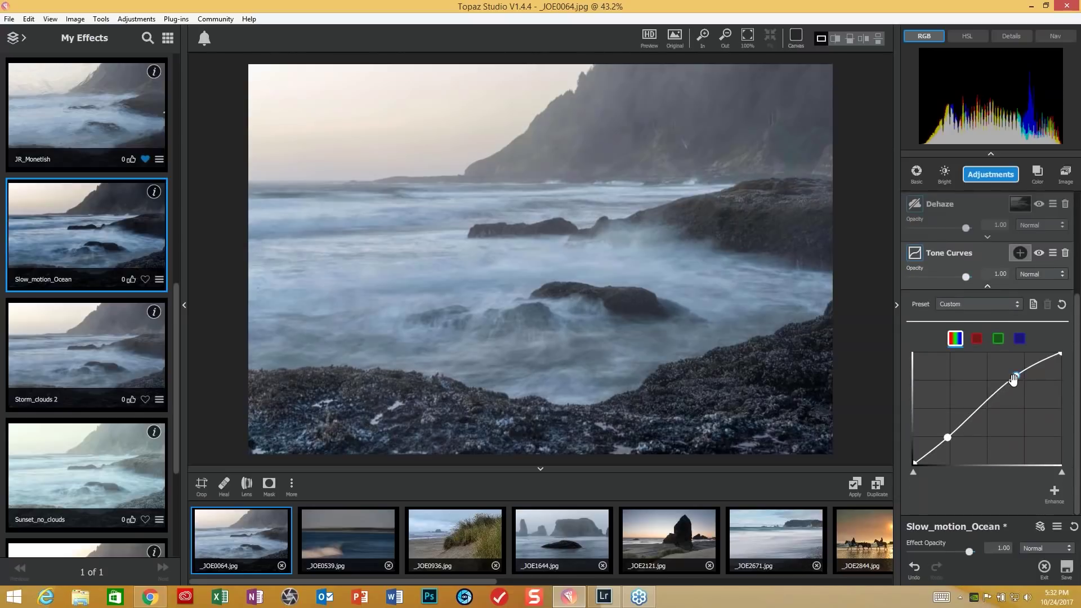
{"action": "left_click_drag", "start_coordinate": [1013, 379], "coordinate": [1019, 406]}
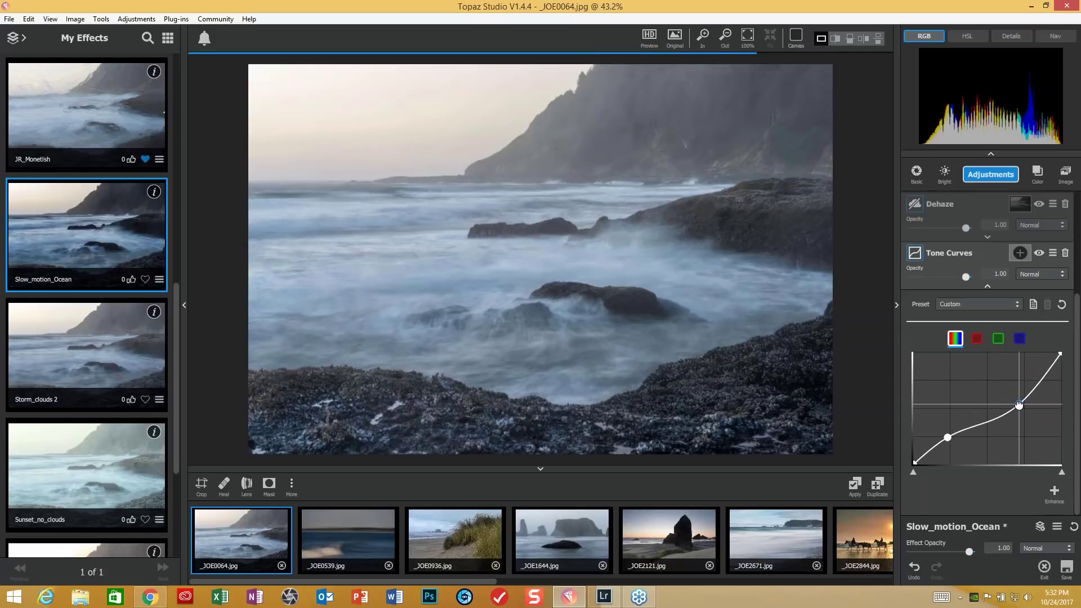
{"action": "left_click_drag", "start_coordinate": [1019, 406], "coordinate": [1007, 372]}
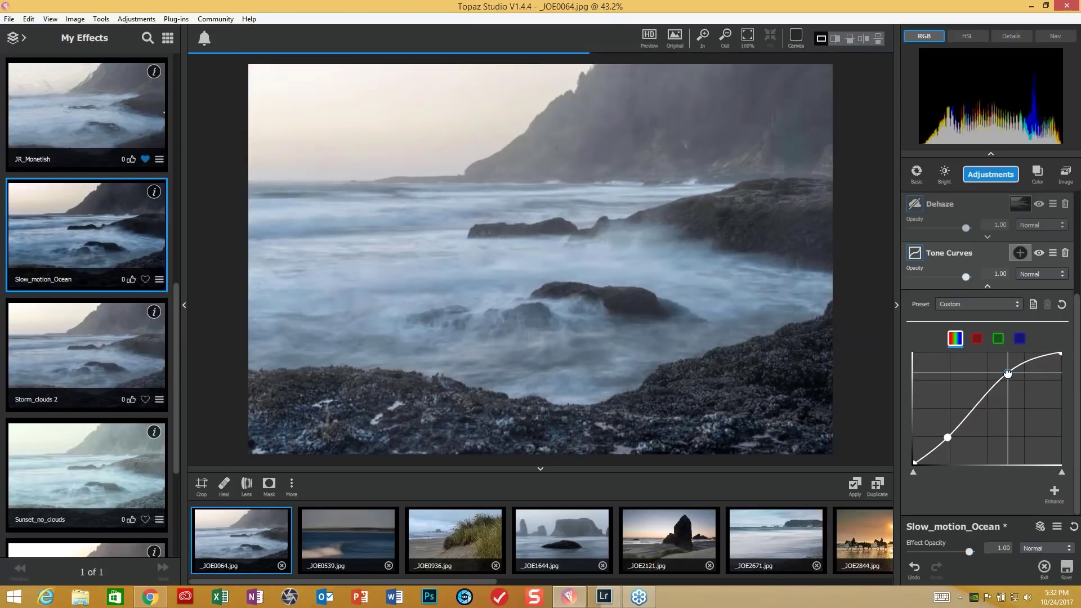
{"action": "left_click", "coordinate": [1062, 304]}
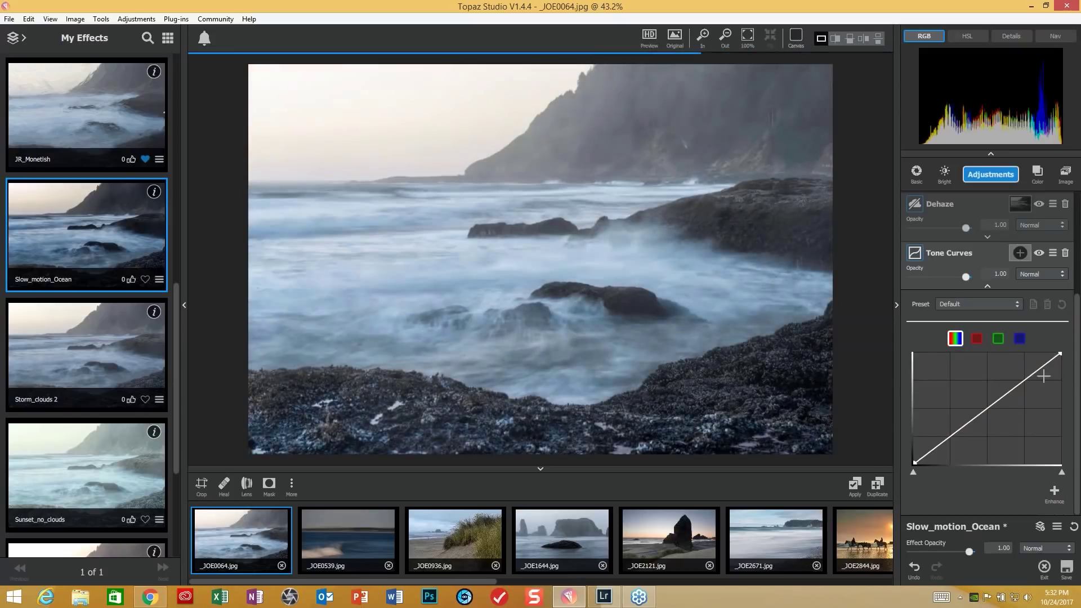
{"action": "left_click_drag", "start_coordinate": [1031, 377], "coordinate": [1030, 370]}
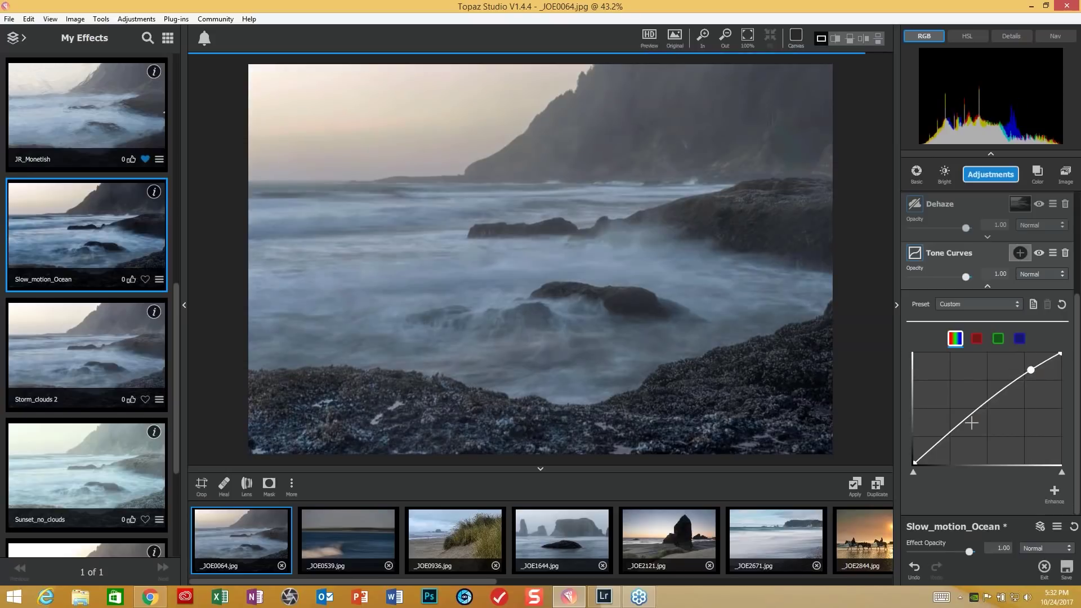
{"action": "left_click_drag", "start_coordinate": [947, 437], "coordinate": [950, 440]}
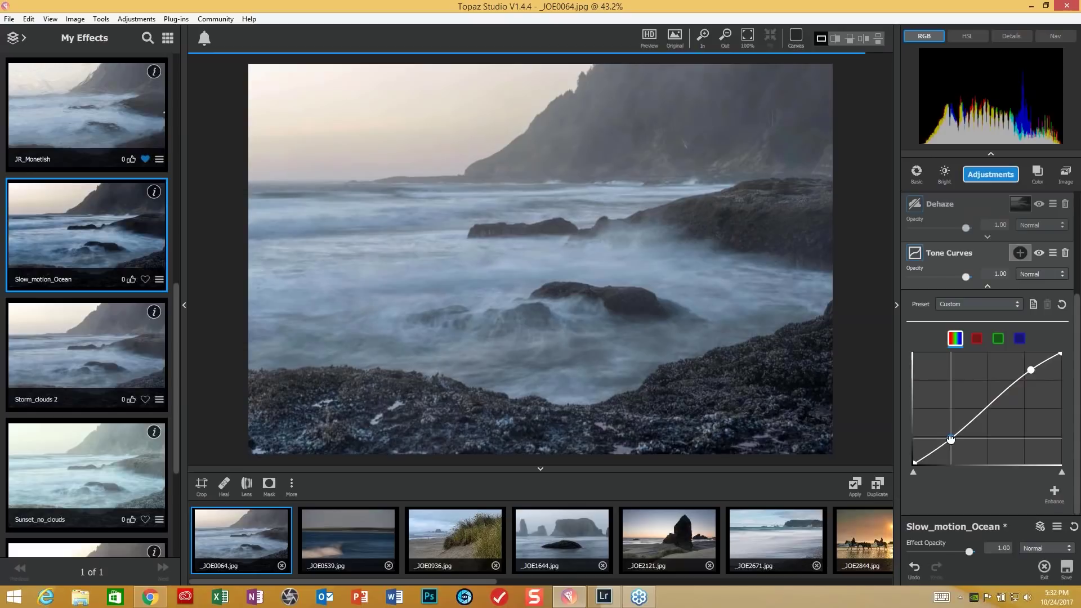
{"action": "left_click_drag", "start_coordinate": [950, 440], "coordinate": [950, 438]}
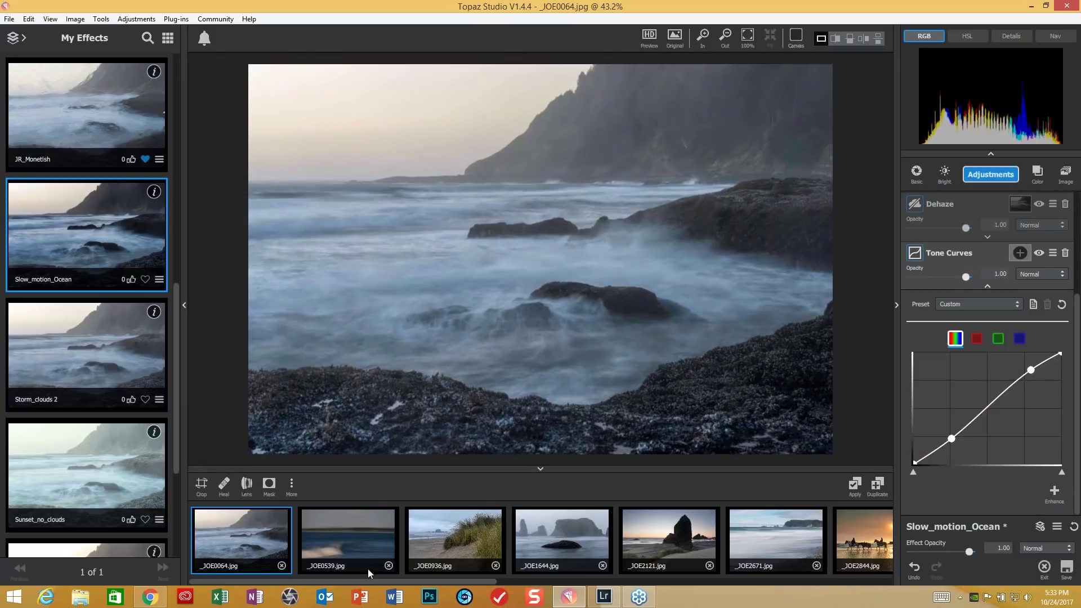
Open the beach photo _JOE5787.jpg, hide the image strip and fit the photo to the view
{"action": "left_click_drag", "start_coordinate": [378, 586], "coordinate": [777, 607]}
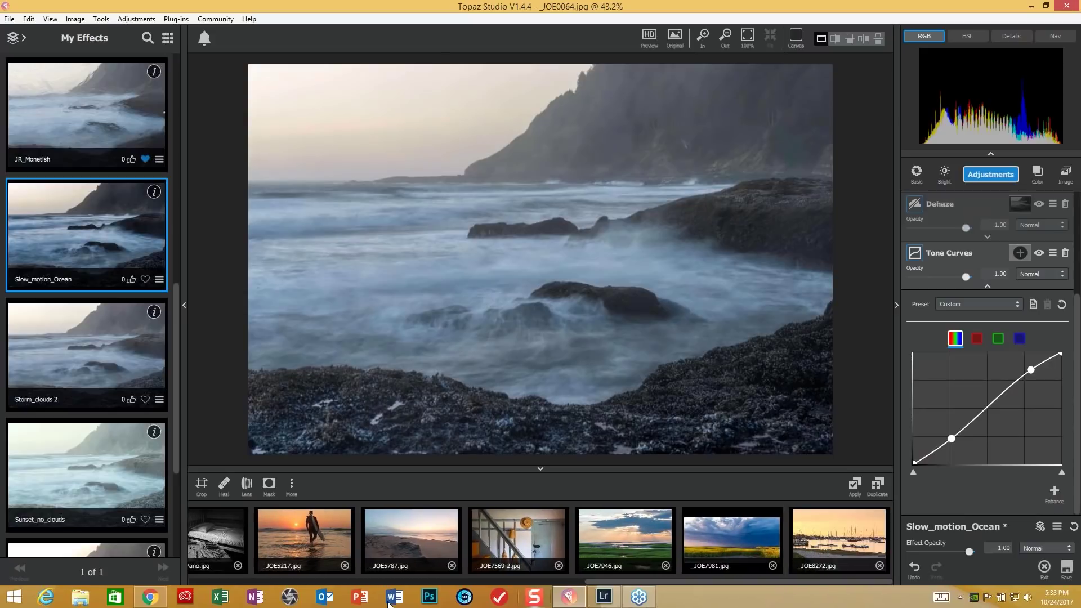
{"action": "left_click", "coordinate": [414, 540]}
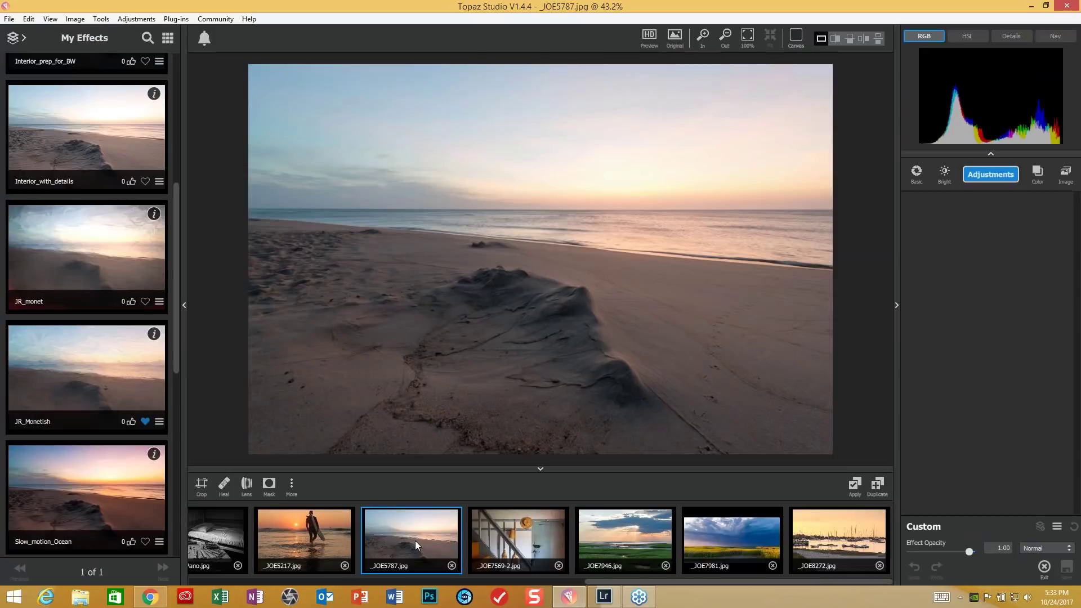
{"action": "left_click", "coordinate": [540, 473]}
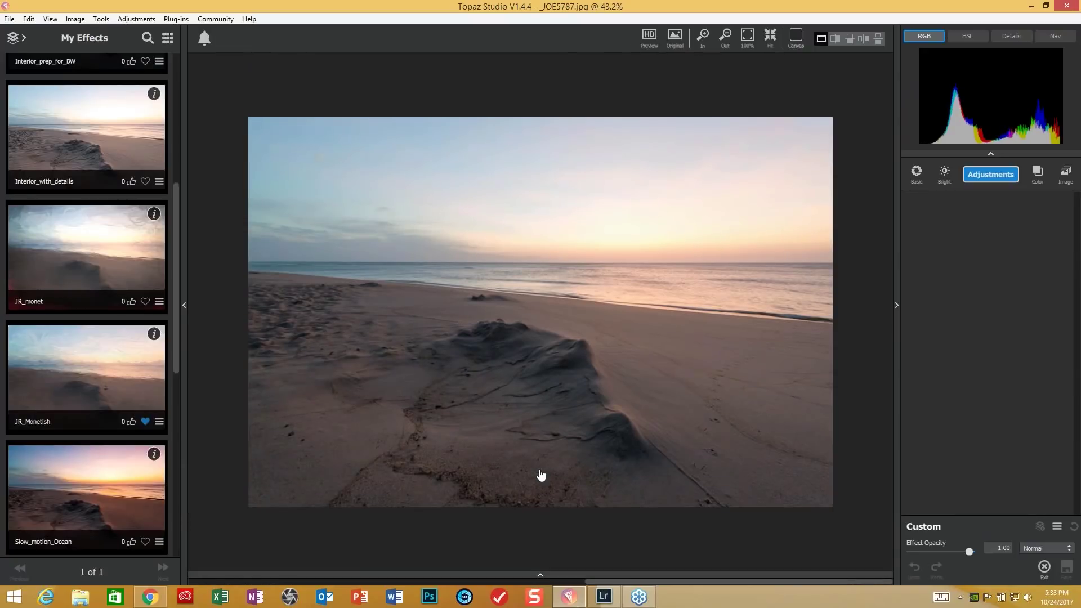
{"action": "mouse_move", "coordinate": [703, 36]}
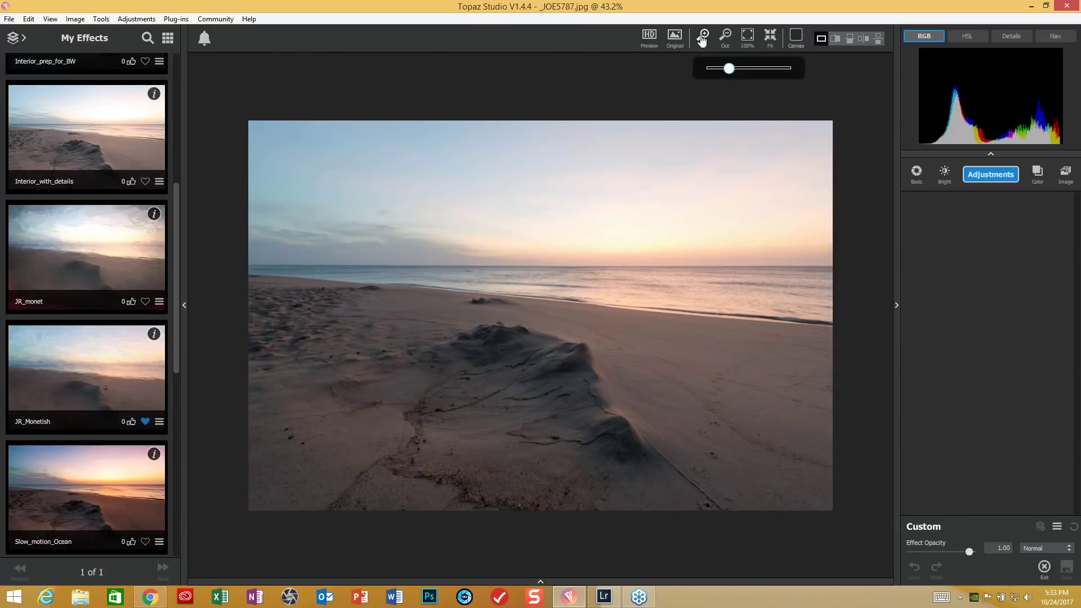
{"action": "left_click", "coordinate": [770, 38]}
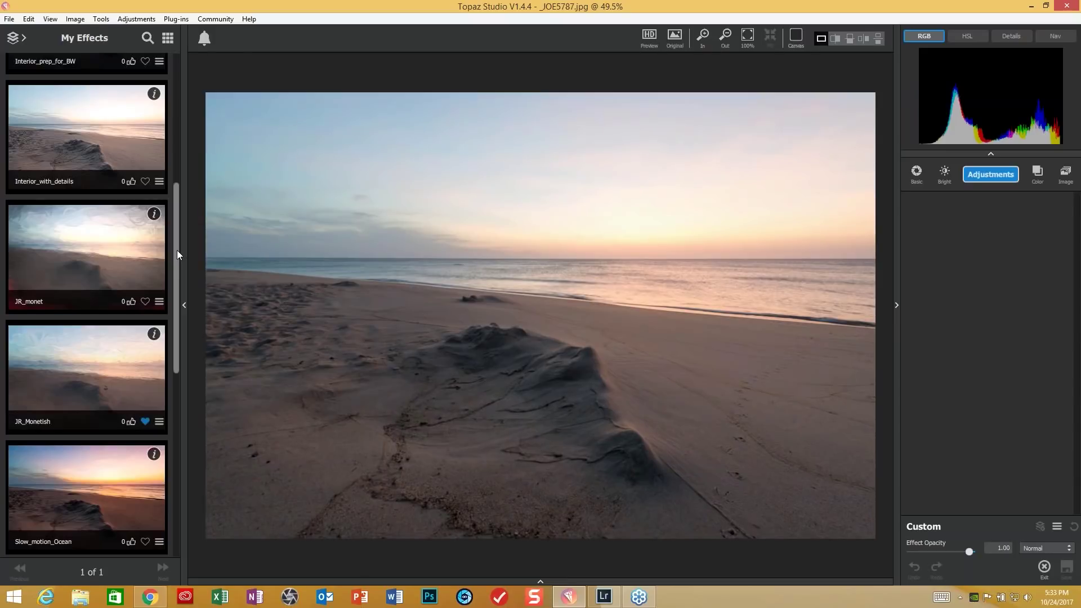
Try the Sunset_With_Clouds and Sunset_no_clouds effects on the beach photo and reset the applied effect
{"action": "mouse_move", "coordinate": [177, 249]}
{"action": "left_mouse_down"}
{"action": "mouse_move", "coordinate": [175, 273]}
{"action": "mouse_move", "coordinate": [176, 239]}
{"action": "left_mouse_up"}
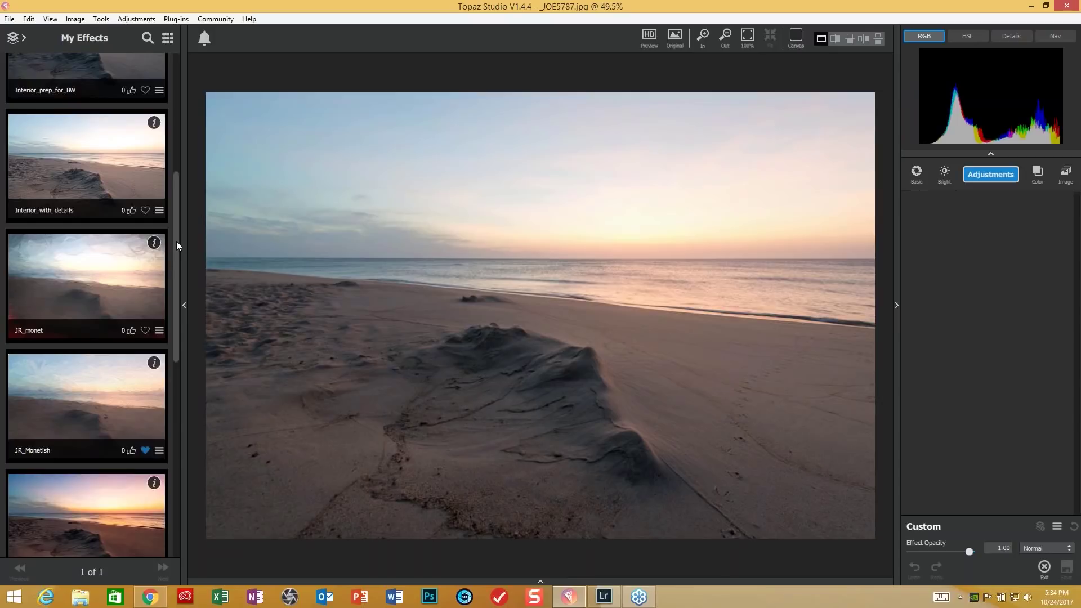
{"action": "scroll", "coordinate": [177, 265], "scroll_direction": "down", "scroll_amount": 2}
{"action": "left_click_drag", "start_coordinate": [176, 302], "coordinate": [174, 469]}
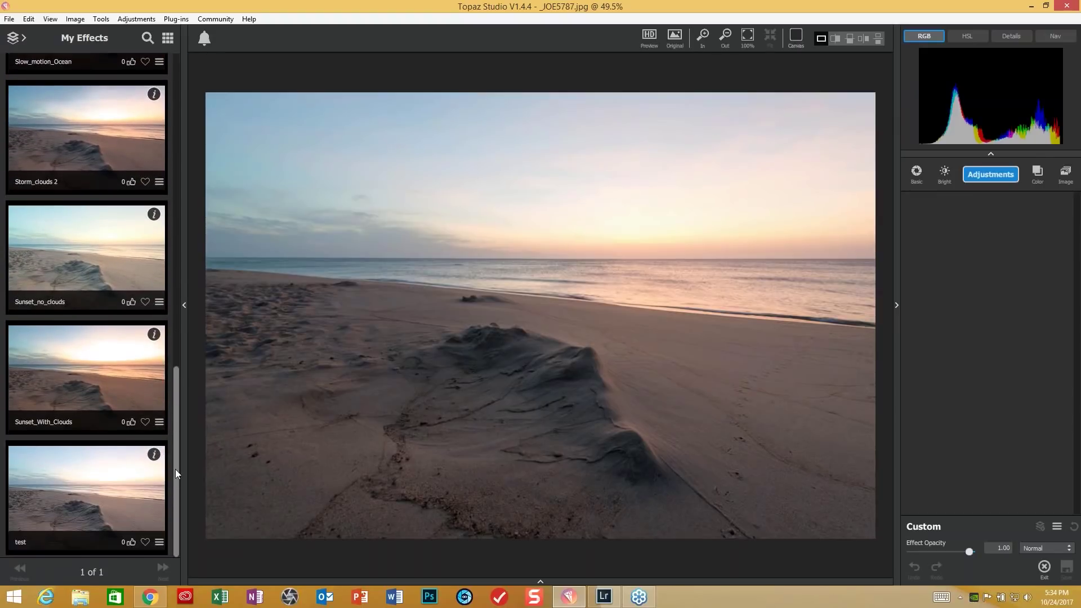
{"action": "left_click", "coordinate": [96, 380]}
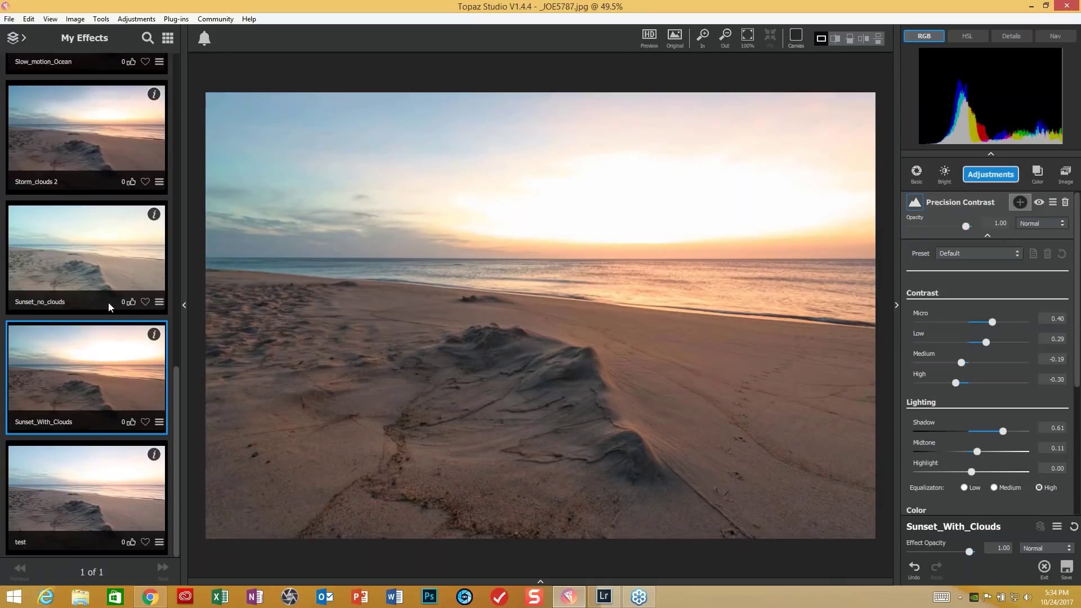
{"action": "left_click", "coordinate": [93, 264]}
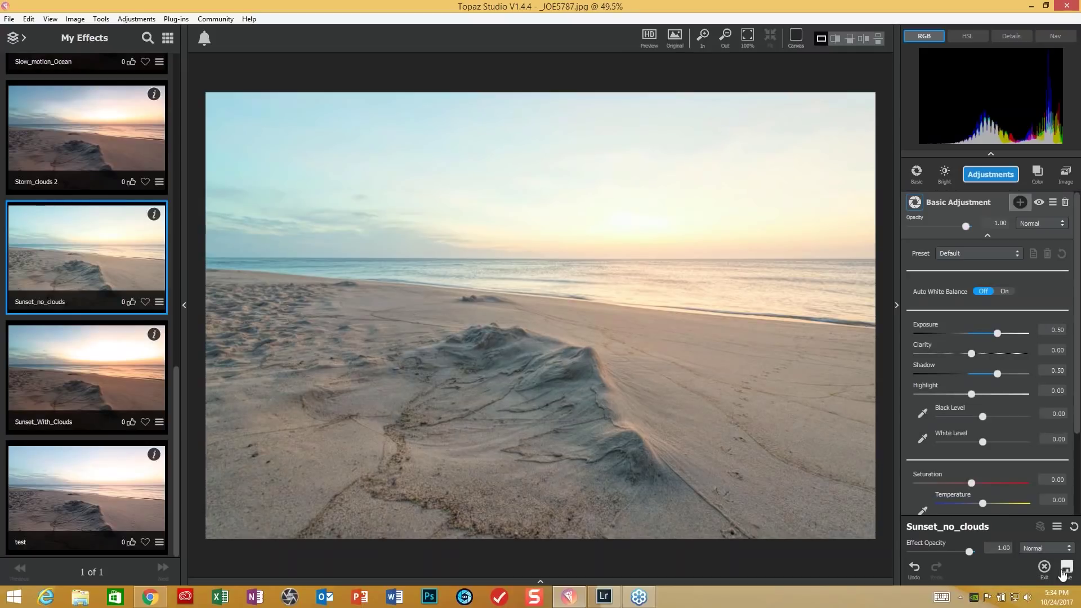
{"action": "left_click", "coordinate": [1074, 528]}
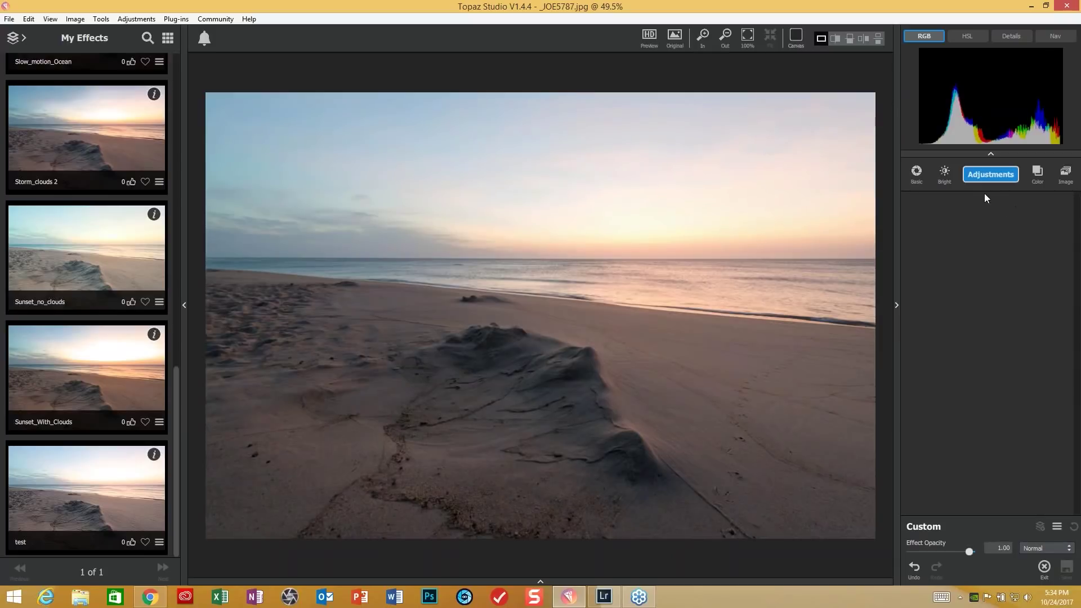
Add a Basic Adjustment with exposure -0.22, clarity 0.14 and shadow 0.42, and lower the white level slightly
{"action": "left_click", "coordinate": [917, 173]}
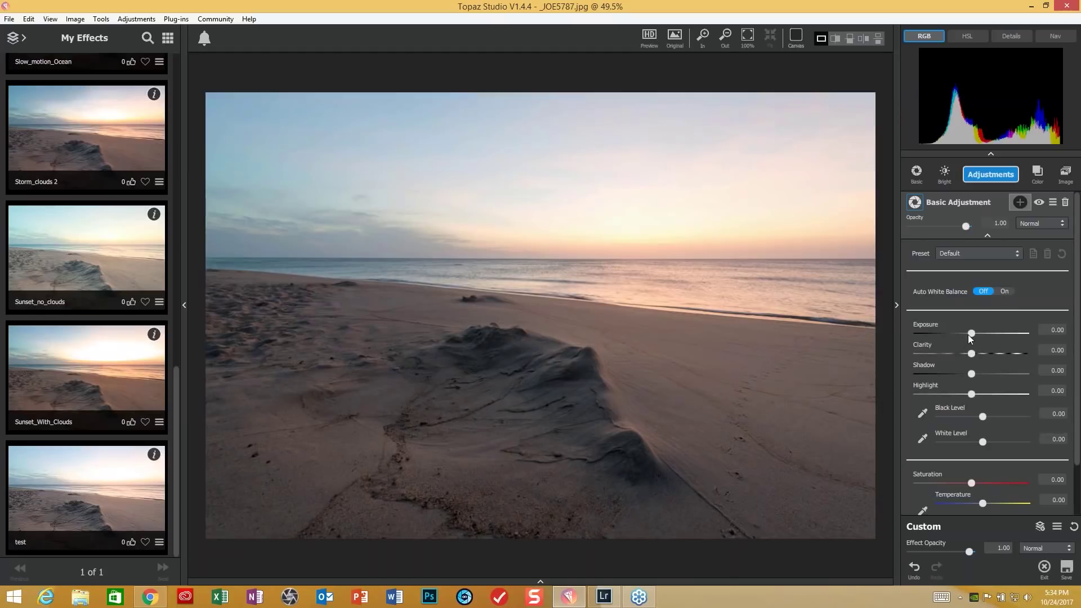
{"action": "left_click_drag", "start_coordinate": [972, 336], "coordinate": [962, 336]}
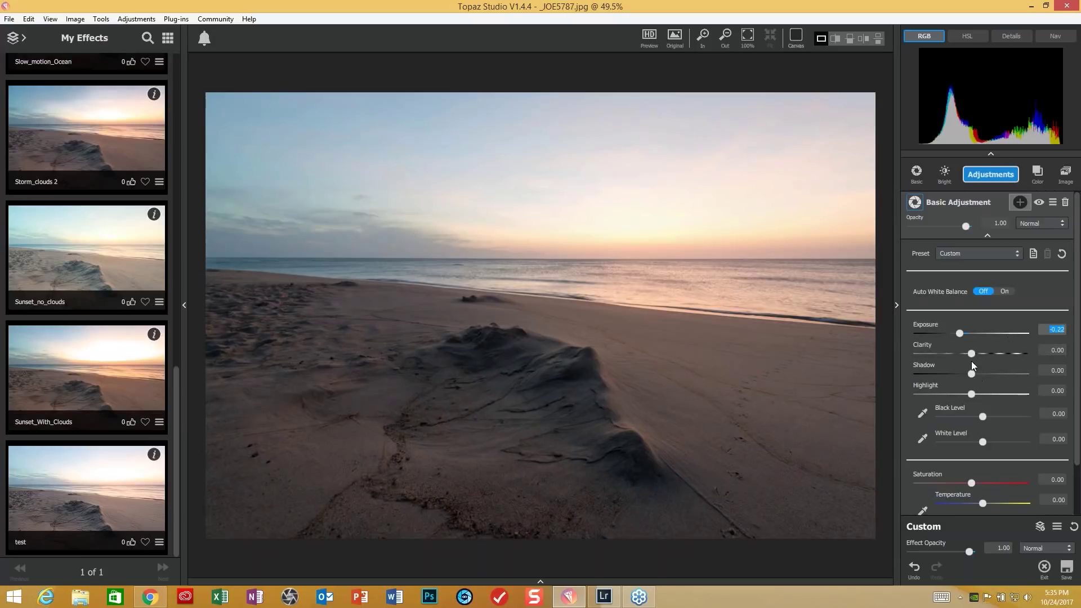
{"action": "key", "text": "Tab"}
{"action": "left_click_drag", "start_coordinate": [974, 354], "coordinate": [979, 353]}
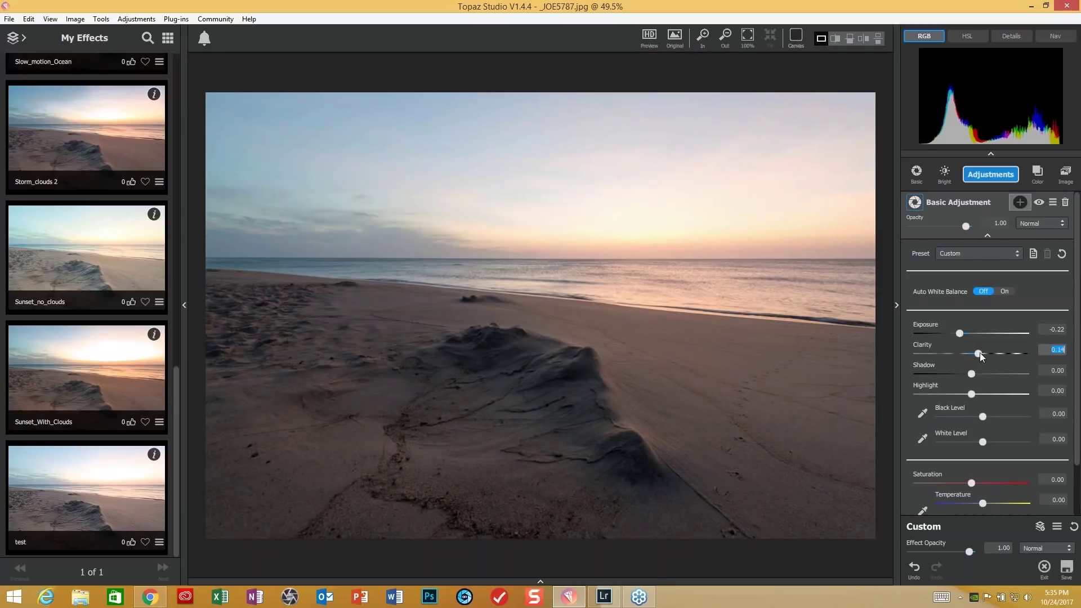
{"action": "left_click_drag", "start_coordinate": [970, 373], "coordinate": [993, 375]}
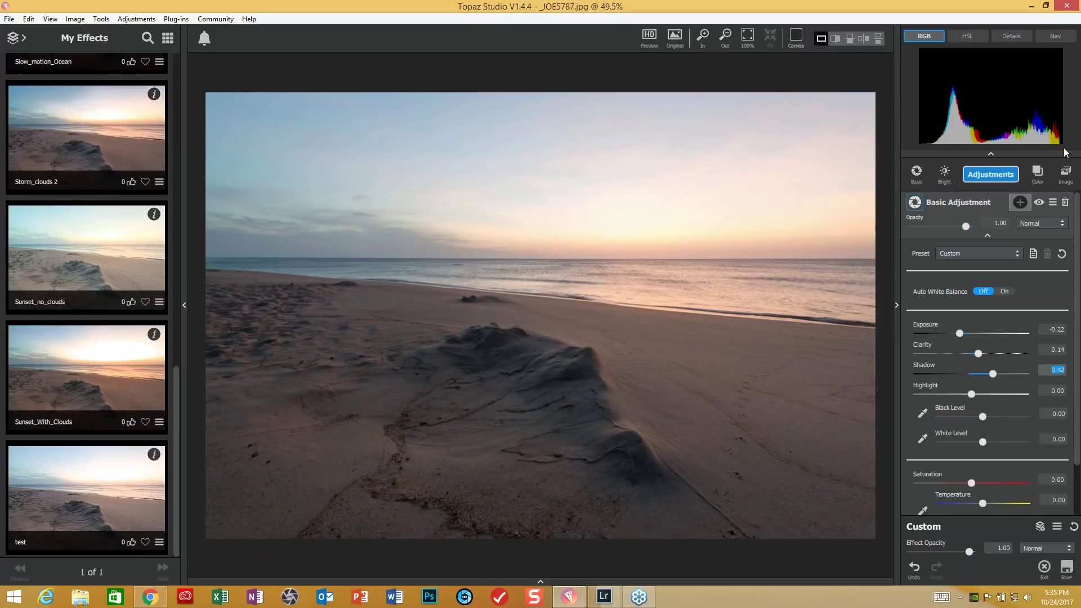
{"action": "left_click_drag", "start_coordinate": [982, 441], "coordinate": [981, 438]}
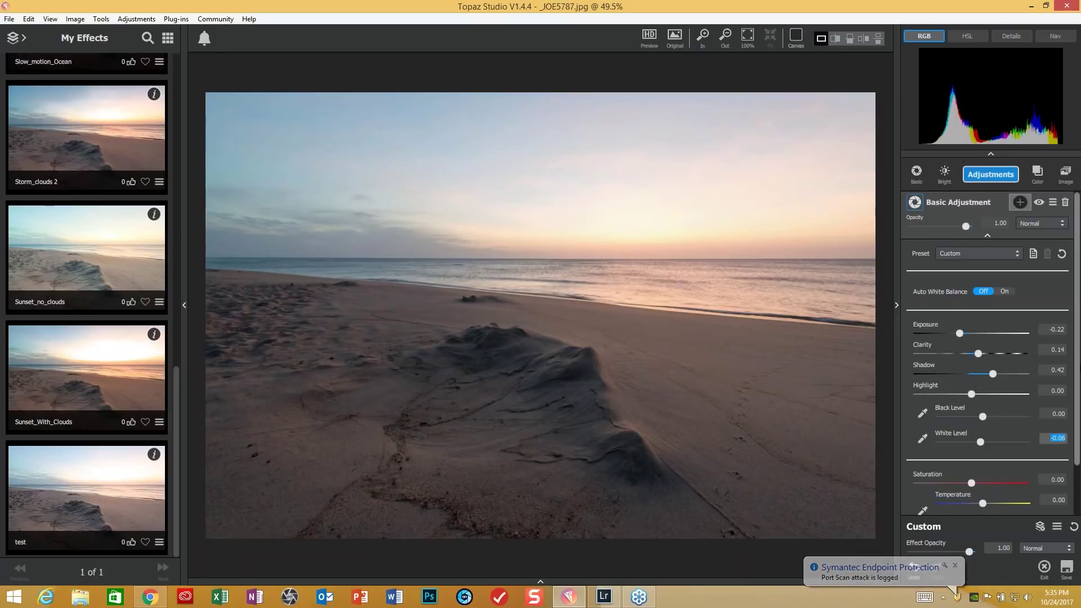
Set the Basic Adjustment's temperature to 0.21 to warm the beach photo slightly
{"action": "scroll", "coordinate": [988, 355], "scroll_direction": "down", "scroll_amount": 1}
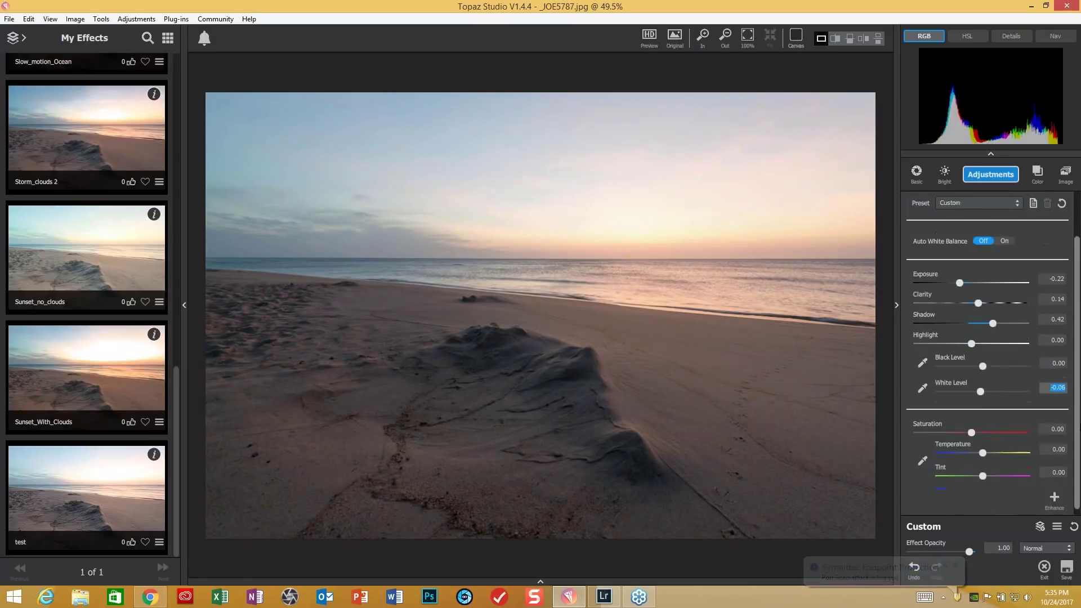
{"action": "scroll", "coordinate": [1028, 440], "scroll_direction": "down", "scroll_amount": 1}
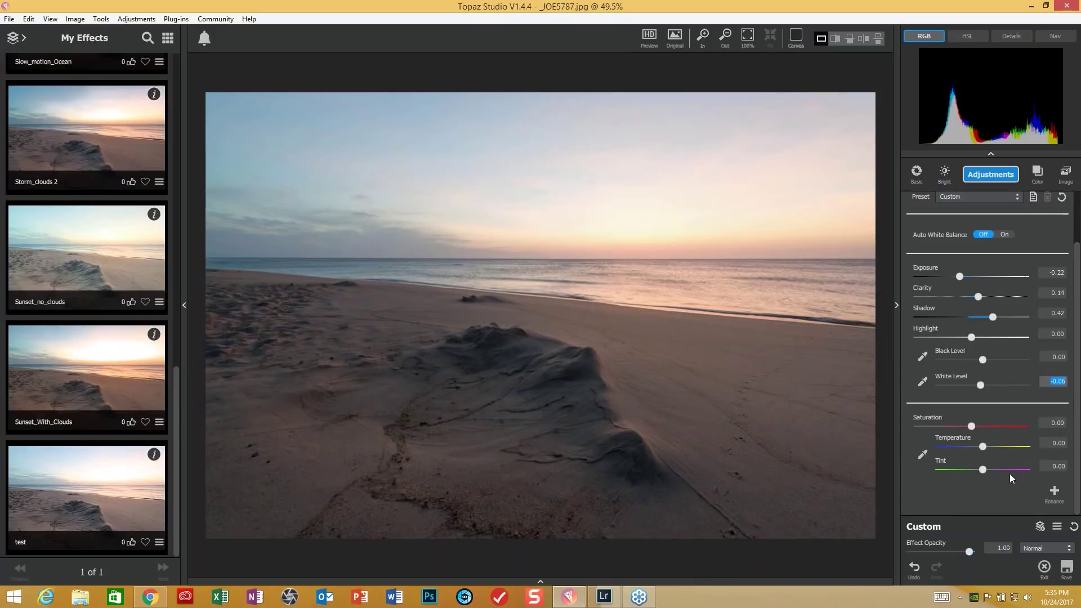
{"action": "left_click", "coordinate": [983, 445]}
{"action": "left_click_drag", "start_coordinate": [984, 444], "coordinate": [992, 447]}
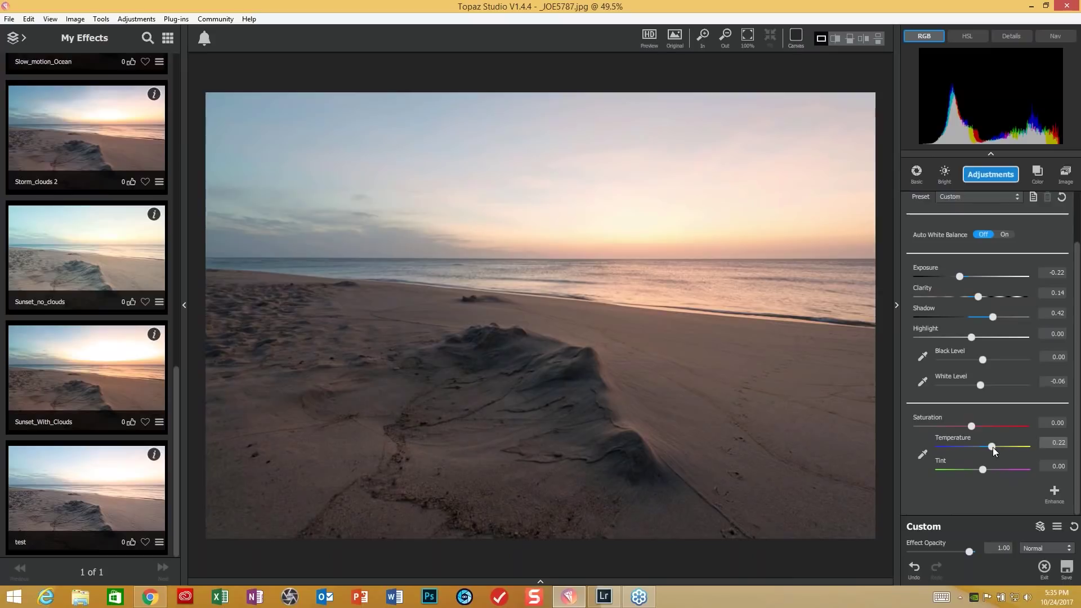
{"action": "left_click", "coordinate": [992, 447]}
Add a Tone Curves adjustment and shape a gentle S-curve with a slightly raised highlight point and a slightly lowered shadow point
{"action": "left_click", "coordinate": [175, 19]}
{"action": "key", "text": "Escape"}
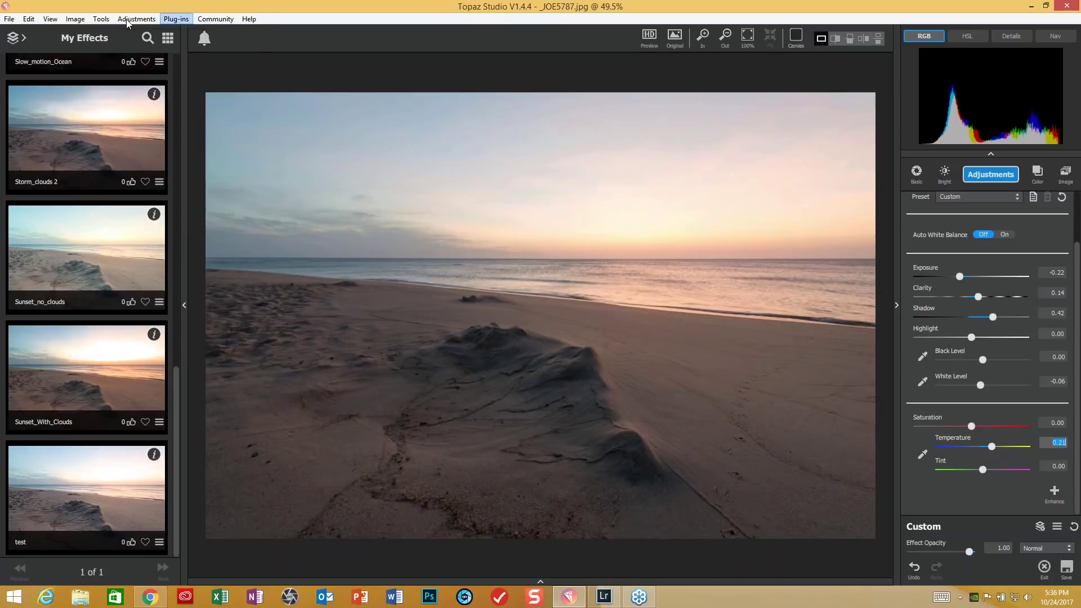
{"action": "left_click", "coordinate": [130, 20]}
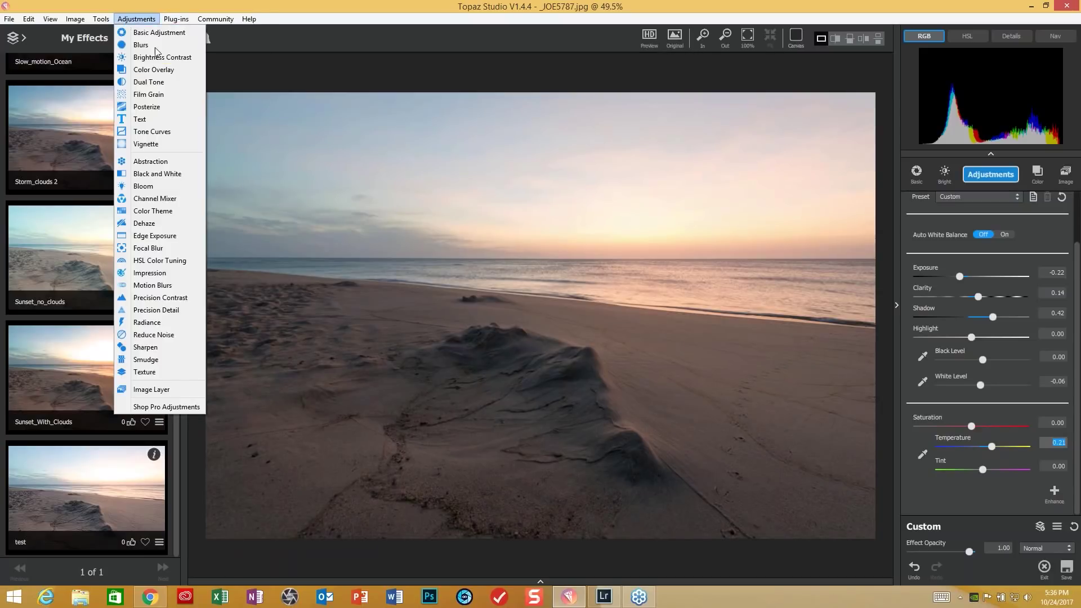
{"action": "left_click", "coordinate": [154, 133]}
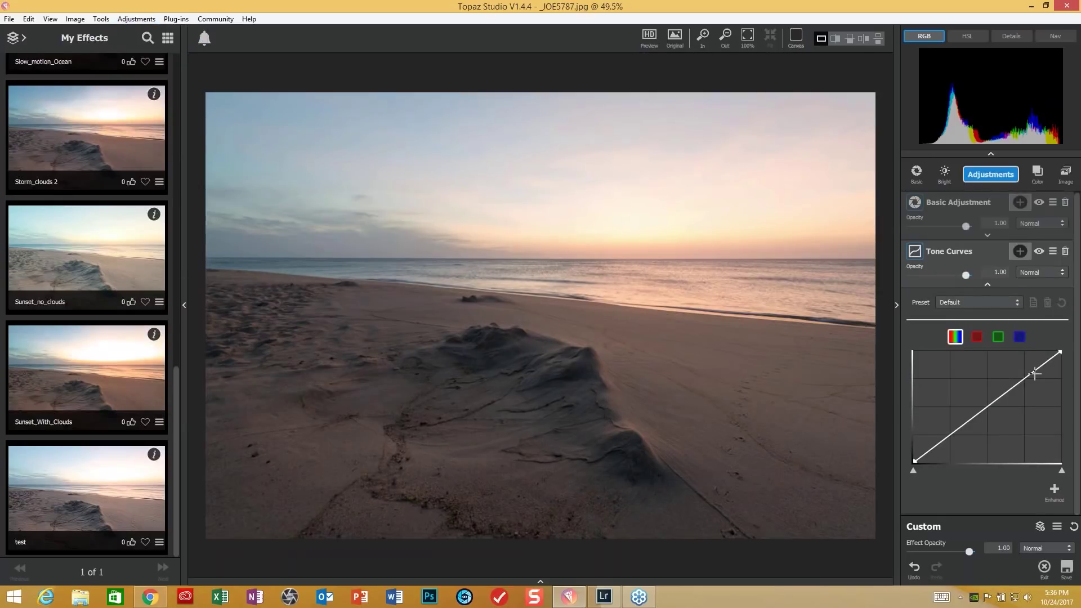
{"action": "left_click_drag", "start_coordinate": [1035, 373], "coordinate": [1032, 369]}
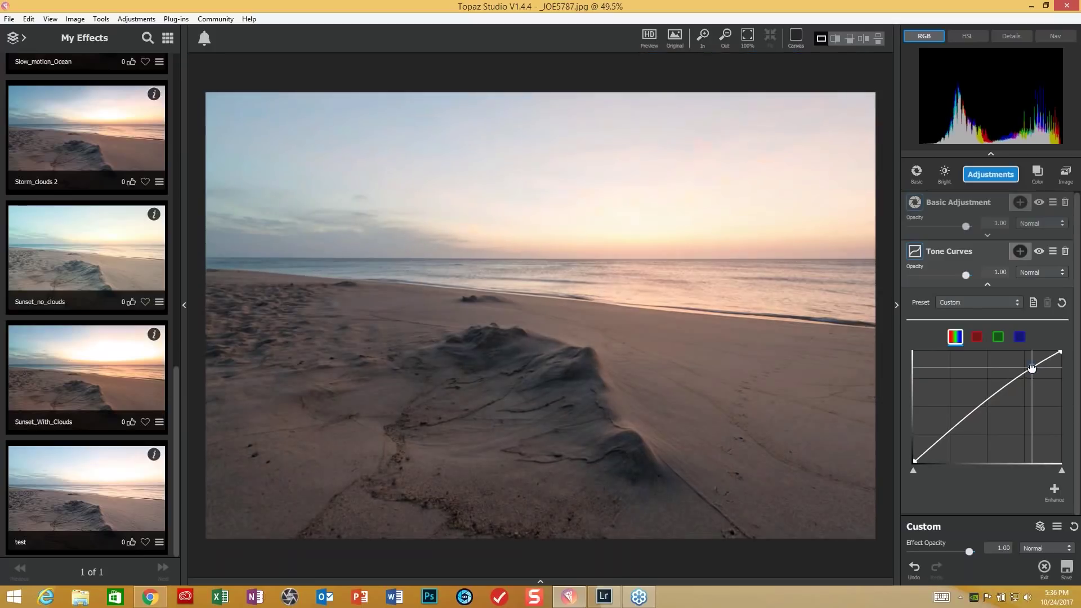
{"action": "left_click", "coordinate": [949, 434]}
{"action": "left_click_drag", "start_coordinate": [949, 435], "coordinate": [950, 437]}
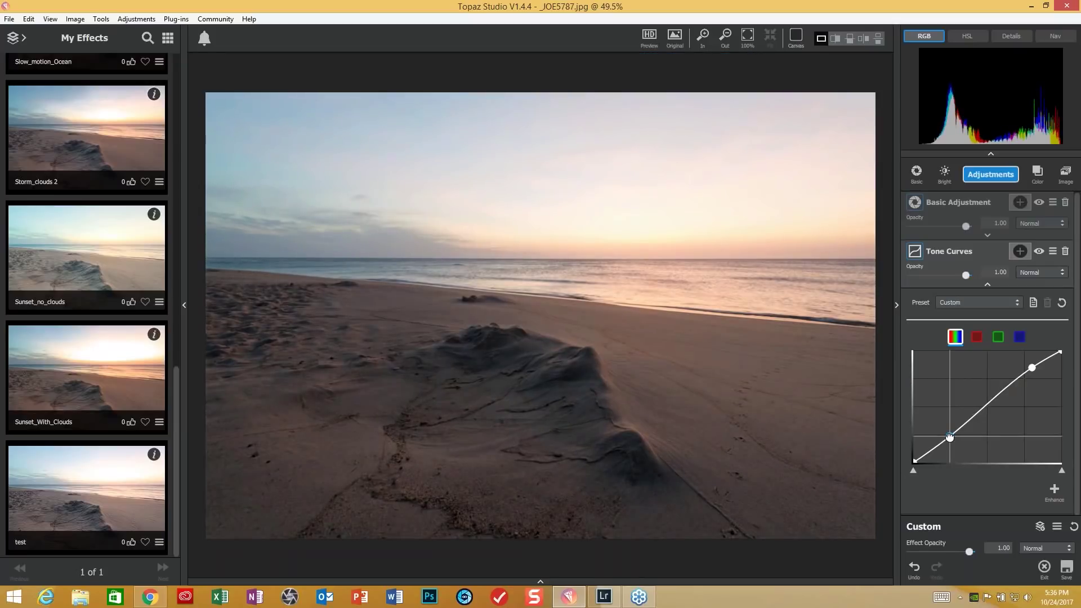
{"action": "left_click_drag", "start_coordinate": [1031, 367], "coordinate": [1025, 373]}
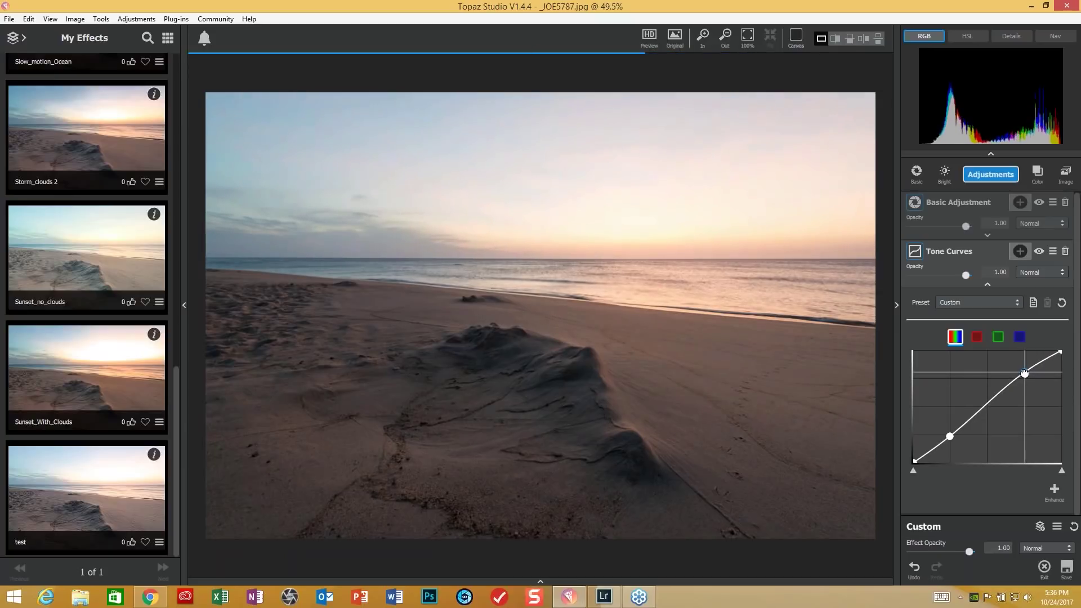
{"action": "left_click_drag", "start_coordinate": [950, 438], "coordinate": [950, 437]}
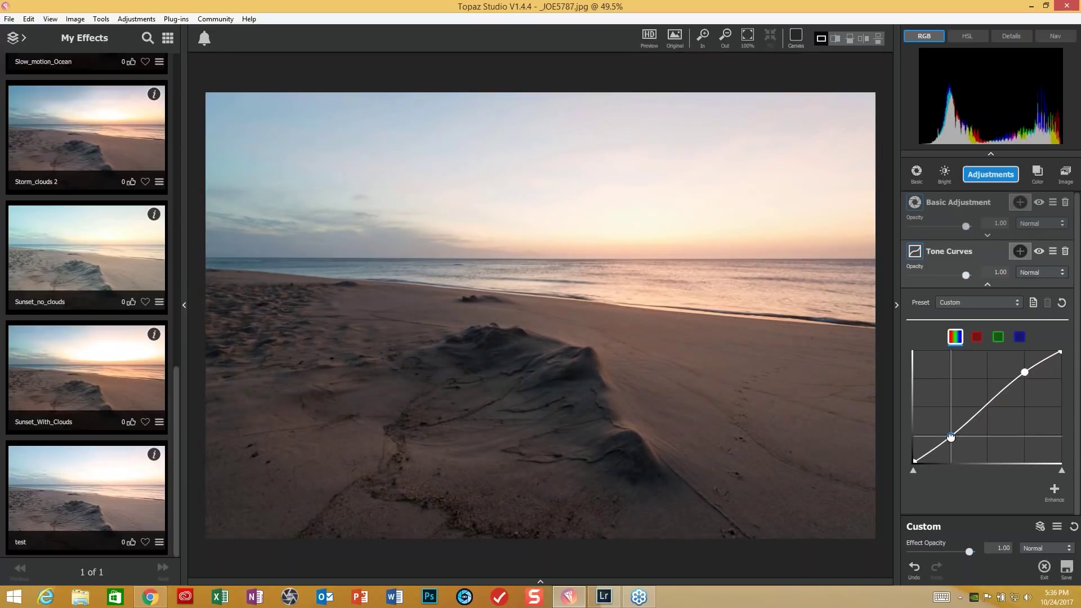
{"action": "left_click_drag", "start_coordinate": [951, 438], "coordinate": [951, 435]}
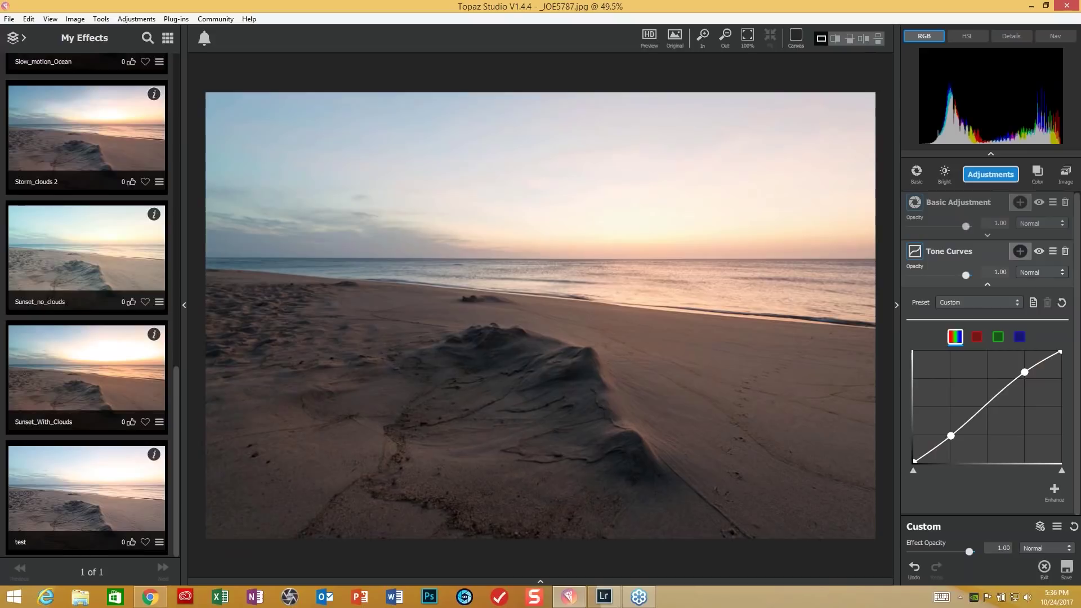
Add a Brightness Contrast adjustment with brightness 0.38, contrast 1.13 and saturation 1.13
{"action": "left_click", "coordinate": [137, 18]}
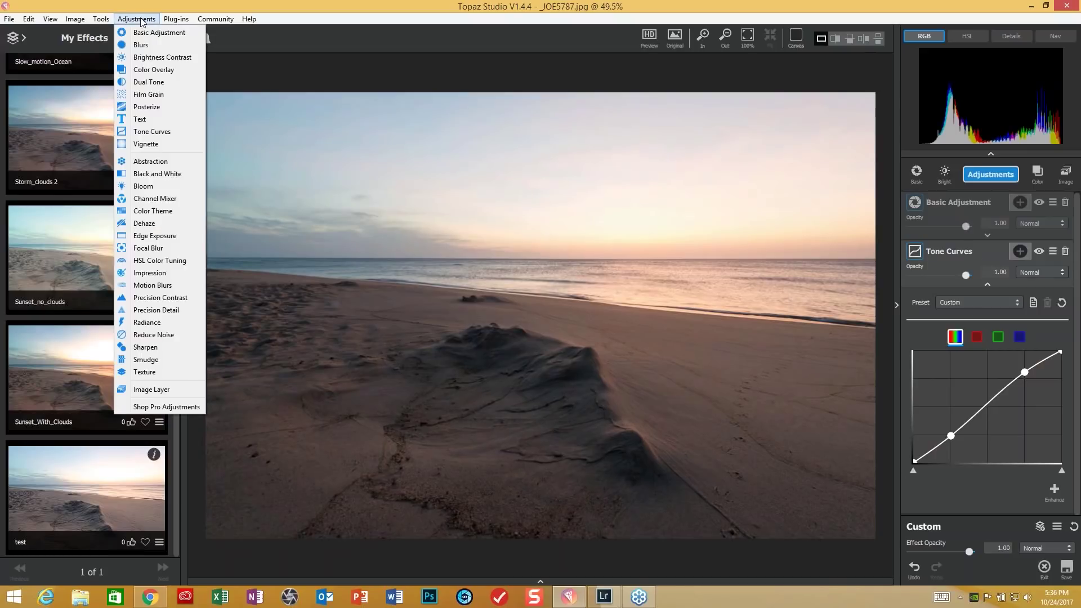
{"action": "left_click", "coordinate": [150, 58]}
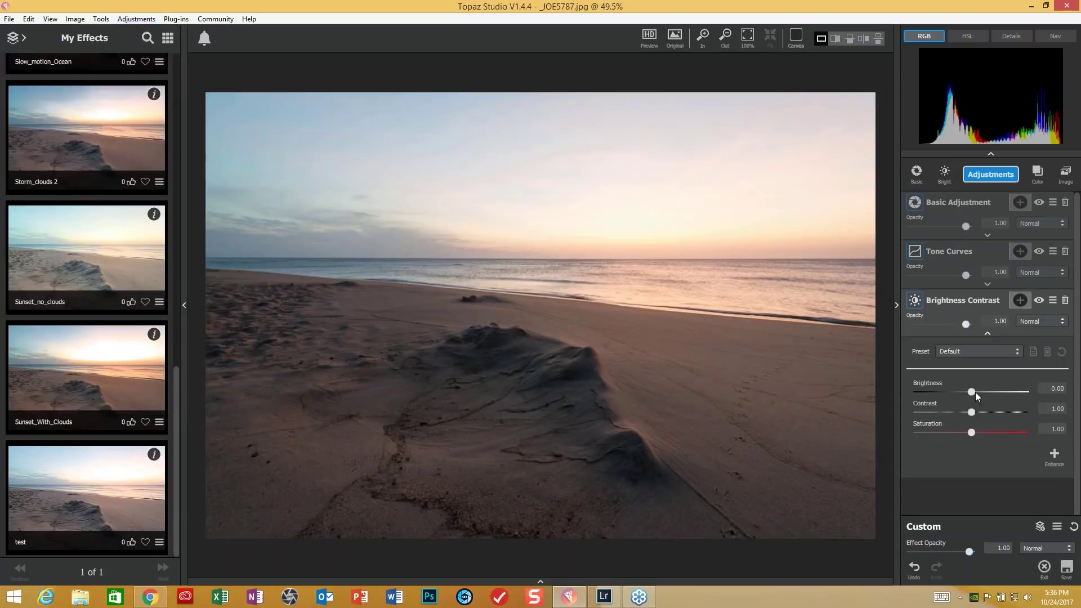
{"action": "mouse_move", "coordinate": [975, 391]}
{"action": "left_mouse_down"}
{"action": "mouse_move", "coordinate": [1002, 389]}
{"action": "mouse_move", "coordinate": [992, 393]}
{"action": "left_mouse_up"}
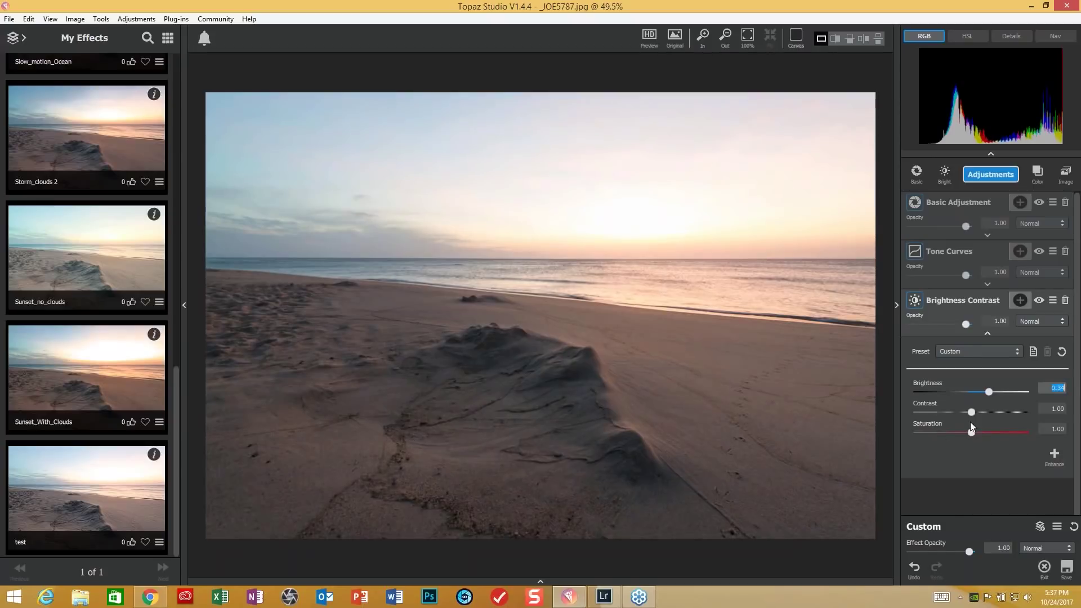
{"action": "left_click_drag", "start_coordinate": [972, 414], "coordinate": [988, 390]}
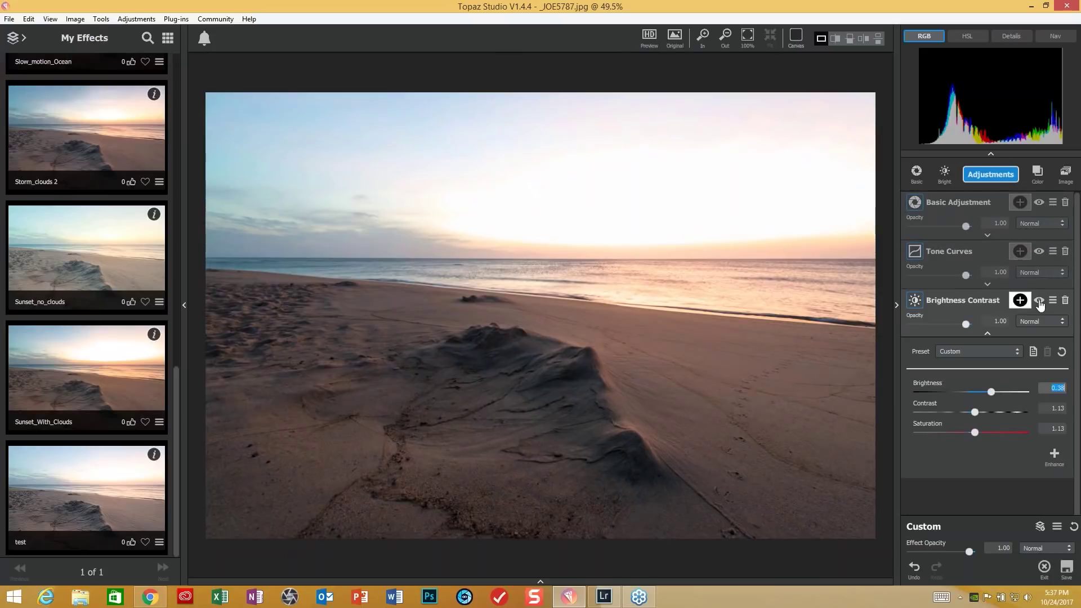
Open the Brightness Contrast adjustment's mask and turn on edge-aware feathering in the mask adjustment settings
{"action": "left_click", "coordinate": [1018, 300]}
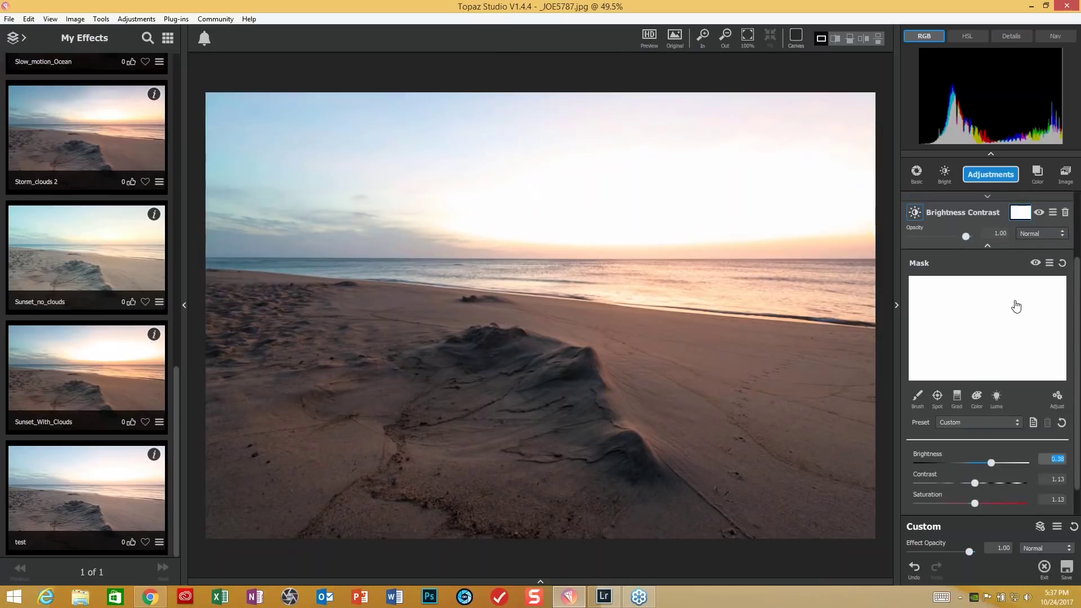
{"action": "left_click", "coordinate": [917, 388]}
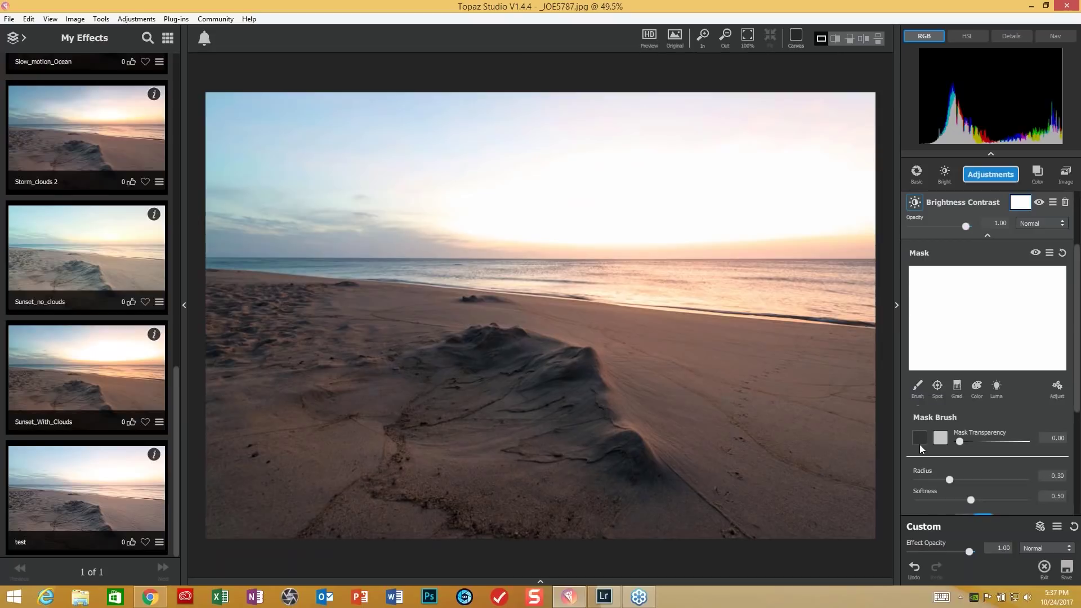
{"action": "left_click", "coordinate": [1056, 388]}
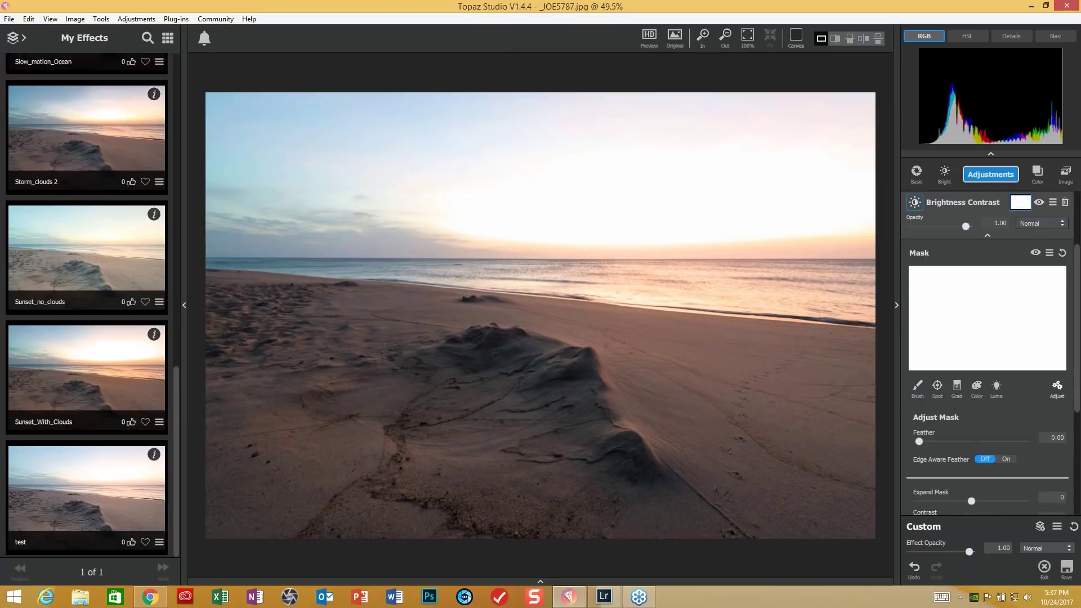
{"action": "scroll", "coordinate": [1041, 372], "scroll_direction": "down", "scroll_amount": 3}
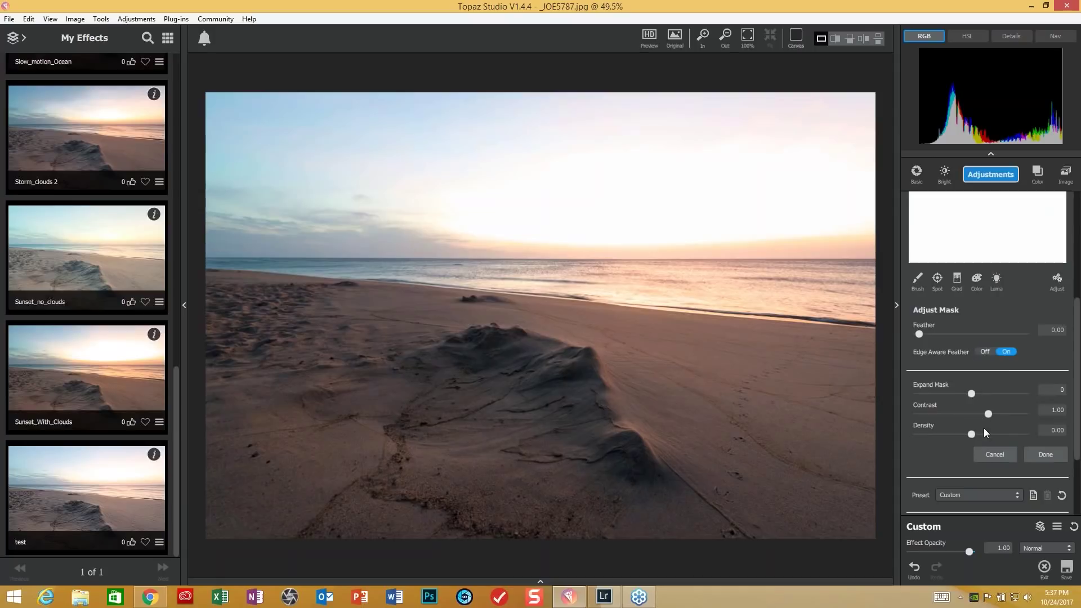
{"action": "left_click_drag", "start_coordinate": [1076, 405], "coordinate": [1076, 383]}
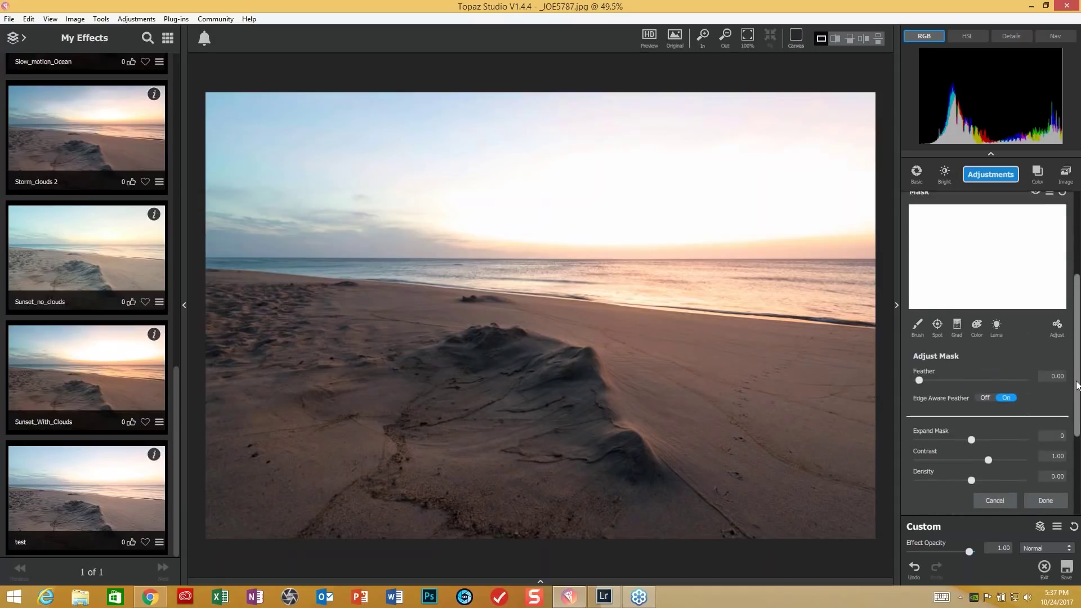
{"action": "scroll", "coordinate": [1047, 338], "scroll_direction": "up", "scroll_amount": 4}
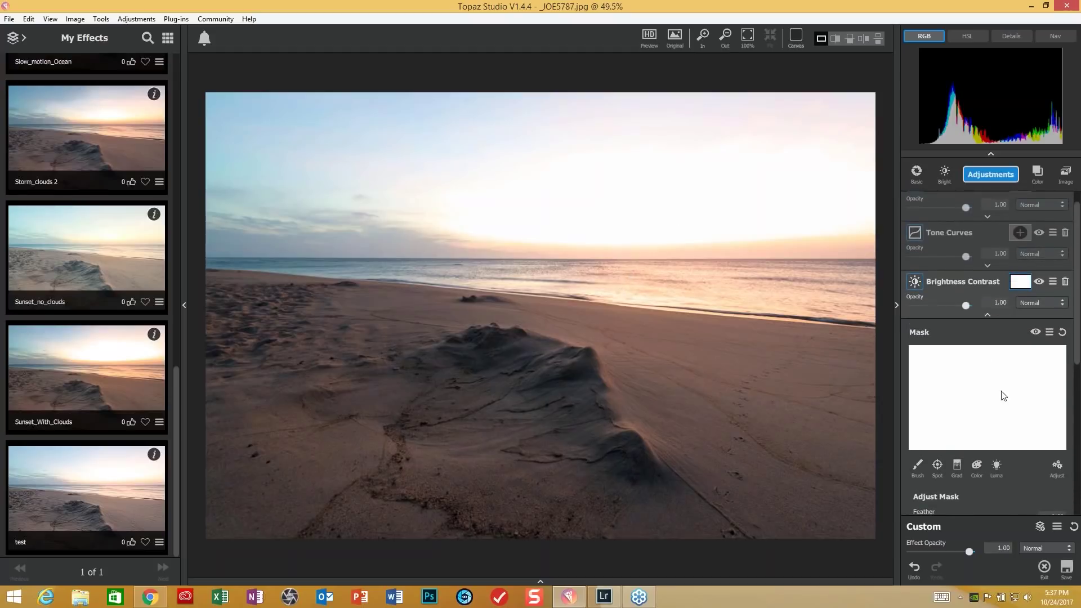
Paint the sky and sea out of the Brightness Contrast mask with a black mask brush of radius 0.56, leaving only the sand affected
{"action": "left_click", "coordinate": [924, 467]}
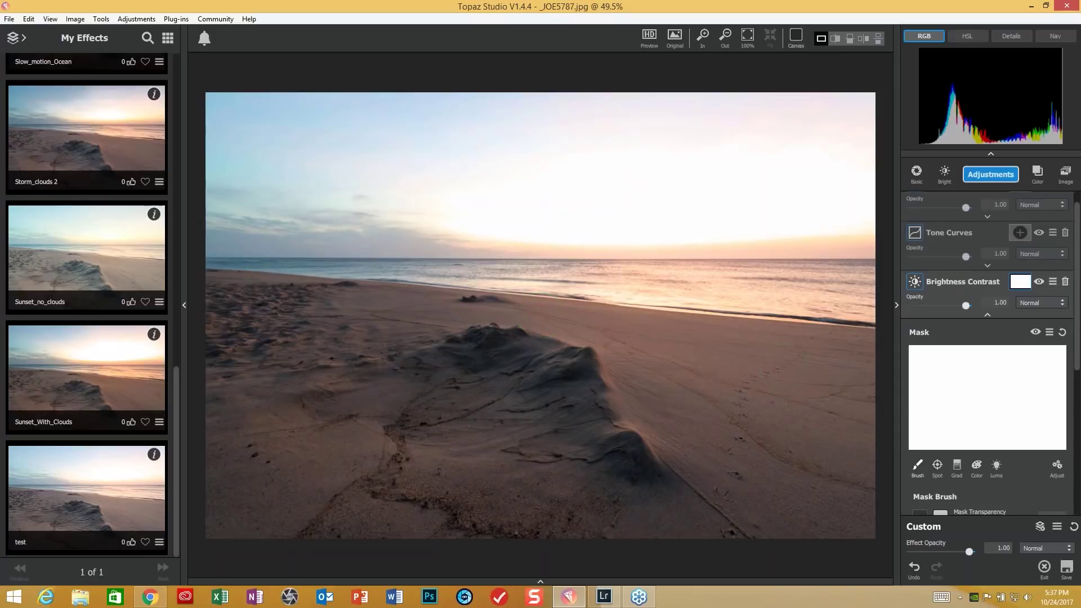
{"action": "scroll", "coordinate": [911, 478], "scroll_direction": "down", "scroll_amount": 2}
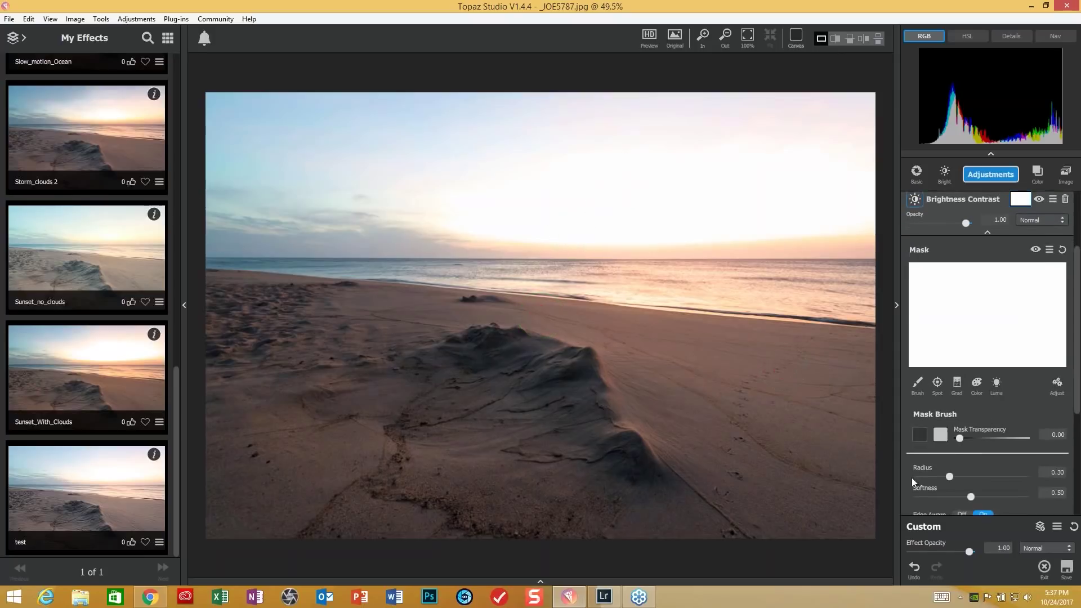
{"action": "left_click_drag", "start_coordinate": [949, 477], "coordinate": [976, 474]}
{"action": "mouse_move", "coordinate": [512, 113]}
{"action": "left_mouse_down"}
{"action": "mouse_move", "coordinate": [251, 108]}
{"action": "mouse_move", "coordinate": [223, 122]}
{"action": "mouse_move", "coordinate": [218, 150]}
{"action": "mouse_move", "coordinate": [329, 150]}
{"action": "mouse_move", "coordinate": [588, 110]}
{"action": "mouse_move", "coordinate": [857, 114]}
{"action": "mouse_move", "coordinate": [246, 131]}
{"action": "mouse_move", "coordinate": [221, 161]}
{"action": "mouse_move", "coordinate": [218, 104]}
{"action": "mouse_move", "coordinate": [221, 233]}
{"action": "mouse_move", "coordinate": [379, 248]}
{"action": "mouse_move", "coordinate": [369, 220]}
{"action": "mouse_move", "coordinate": [259, 182]}
{"action": "mouse_move", "coordinate": [223, 226]}
{"action": "mouse_move", "coordinate": [392, 233]}
{"action": "mouse_move", "coordinate": [466, 250]}
{"action": "mouse_move", "coordinate": [388, 242]}
{"action": "mouse_move", "coordinate": [379, 178]}
{"action": "mouse_move", "coordinate": [700, 173]}
{"action": "mouse_move", "coordinate": [846, 149]}
{"action": "mouse_move", "coordinate": [856, 184]}
{"action": "mouse_move", "coordinate": [656, 222]}
{"action": "mouse_move", "coordinate": [499, 216]}
{"action": "mouse_move", "coordinate": [467, 244]}
{"action": "mouse_move", "coordinate": [714, 271]}
{"action": "mouse_move", "coordinate": [835, 244]}
{"action": "mouse_move", "coordinate": [864, 261]}
{"action": "mouse_move", "coordinate": [784, 282]}
{"action": "mouse_move", "coordinate": [837, 273]}
{"action": "mouse_move", "coordinate": [879, 302]}
{"action": "mouse_move", "coordinate": [571, 251]}
{"action": "mouse_move", "coordinate": [217, 234]}
{"action": "left_mouse_up"}
{"action": "left_click_drag", "start_coordinate": [211, 237], "coordinate": [211, 237]}
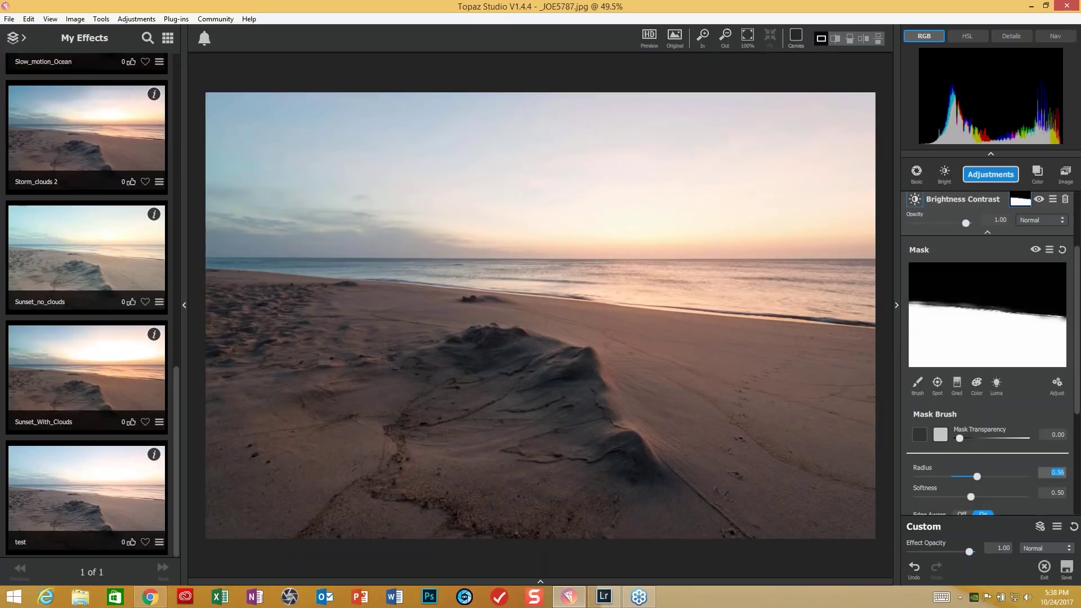
Open the photo in the Topaz Lens Effects plug-in and reset all of its adjustments
{"action": "left_click", "coordinate": [183, 20]}
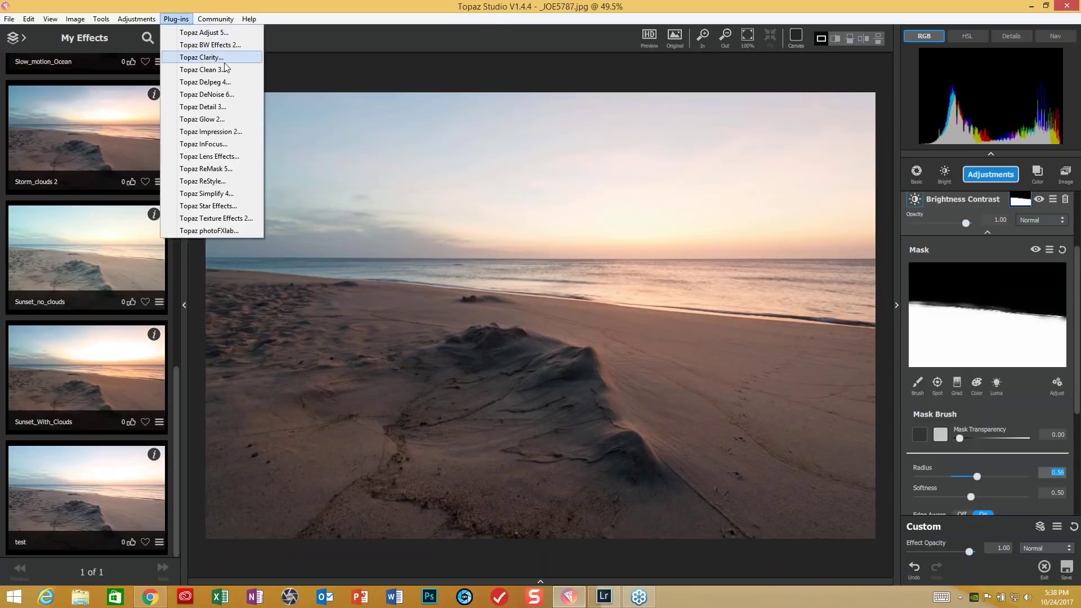
{"action": "left_click", "coordinate": [221, 157]}
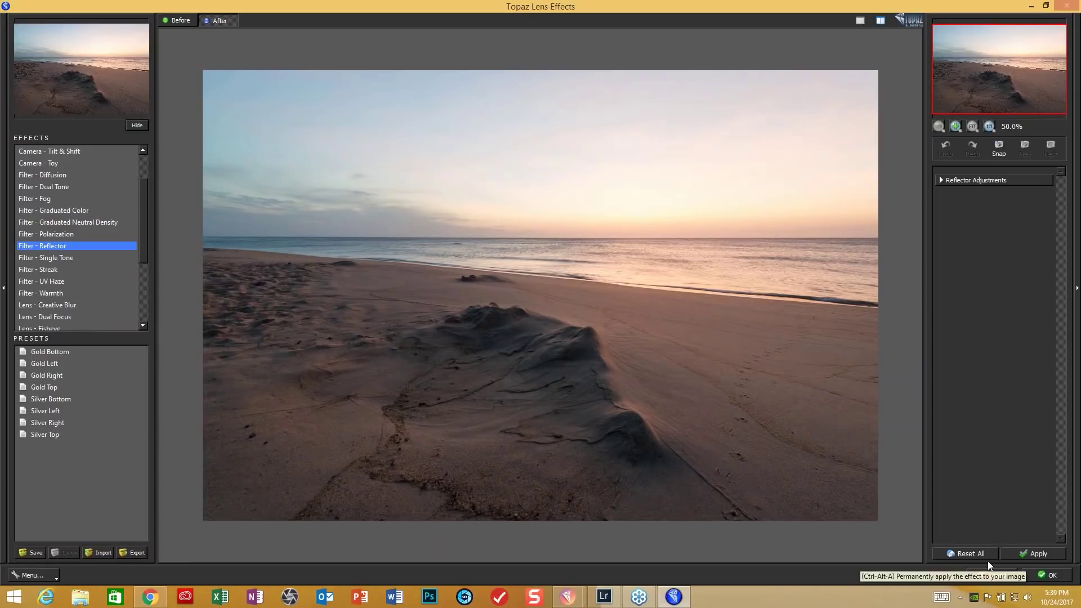
{"action": "left_click", "coordinate": [975, 553]}
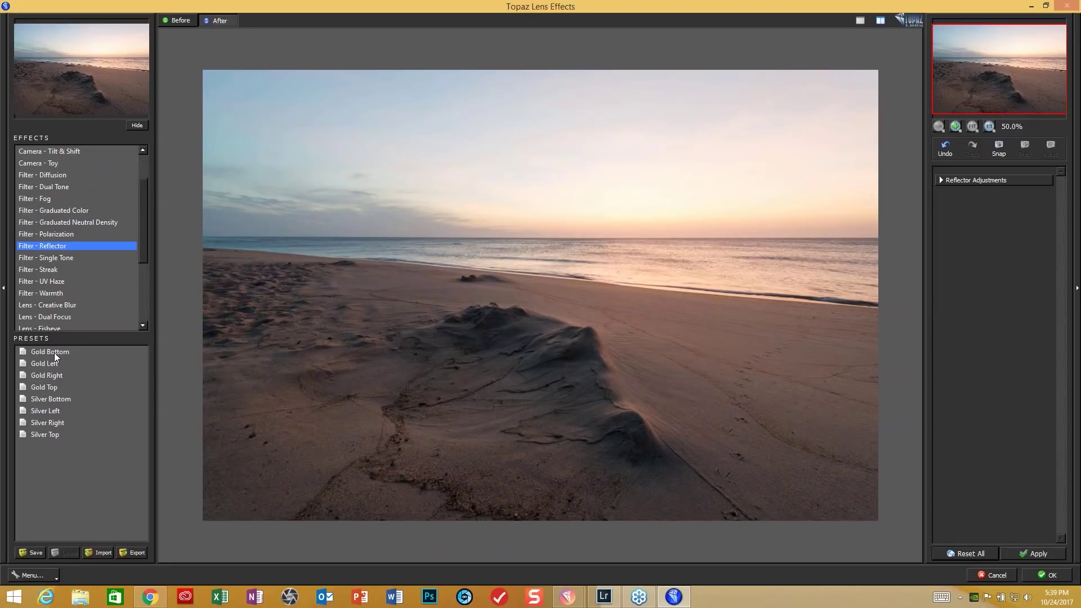
Choose the Warmth filter, compare the presets Warm I to Warm V on the photo and settle on Warm I
{"action": "left_click", "coordinate": [53, 293]}
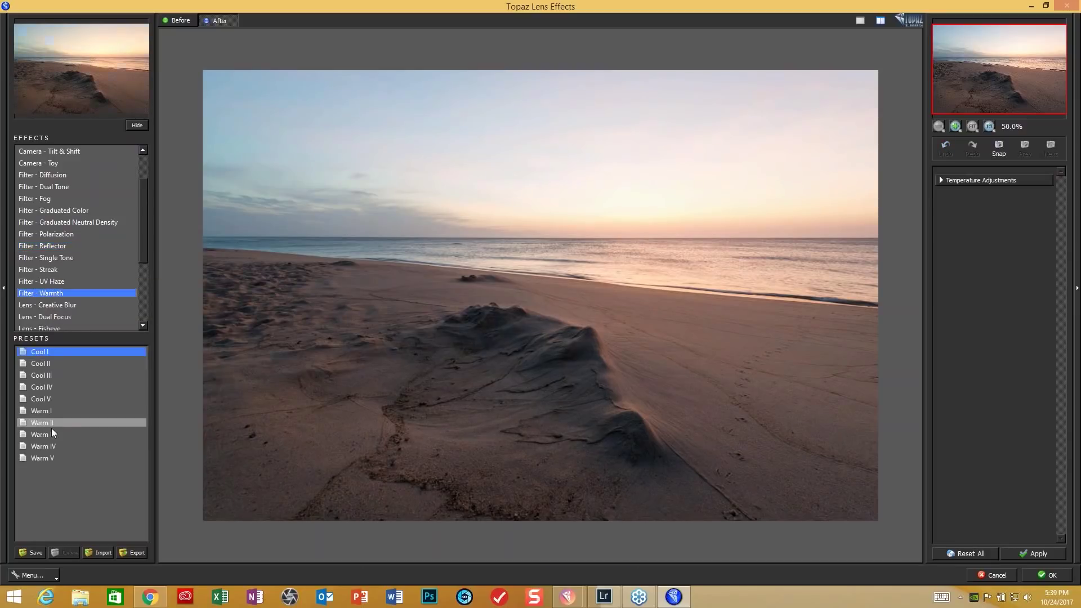
{"action": "left_click", "coordinate": [49, 421]}
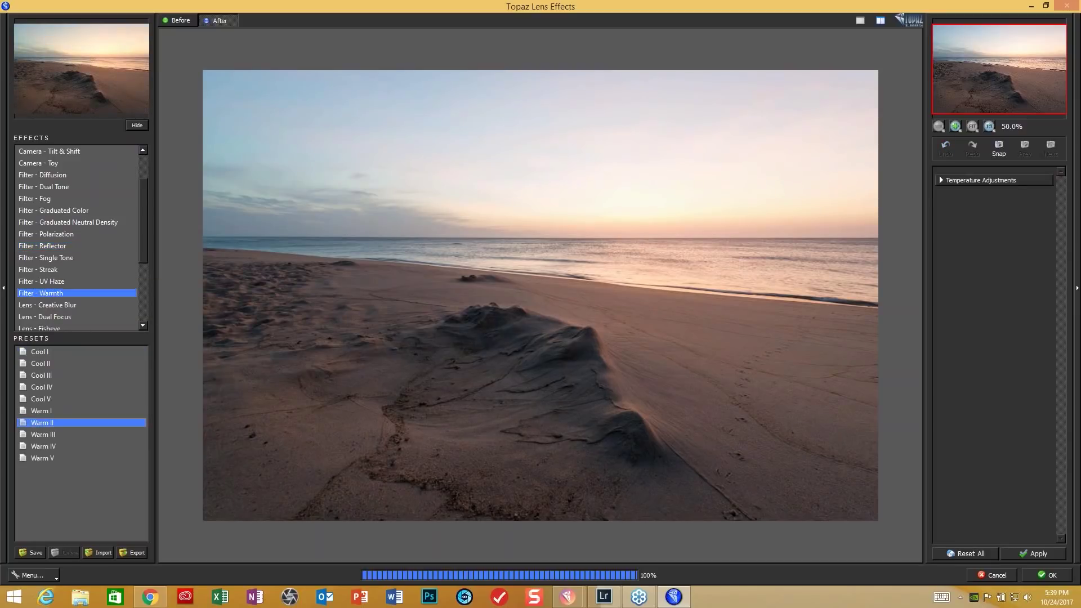
{"action": "left_click", "coordinate": [45, 411]}
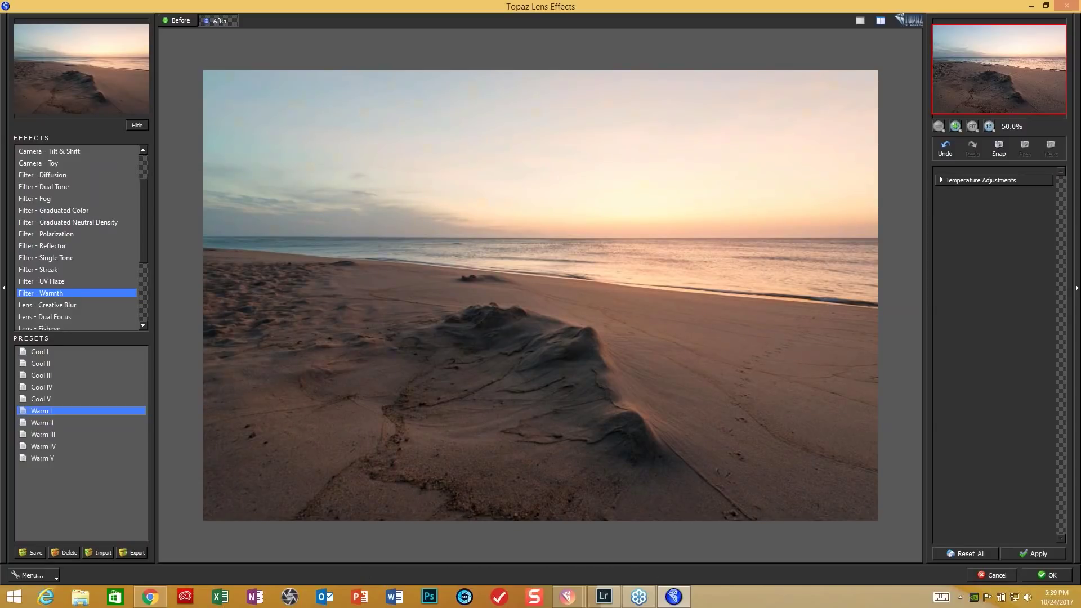
{"action": "left_click", "coordinate": [45, 433]}
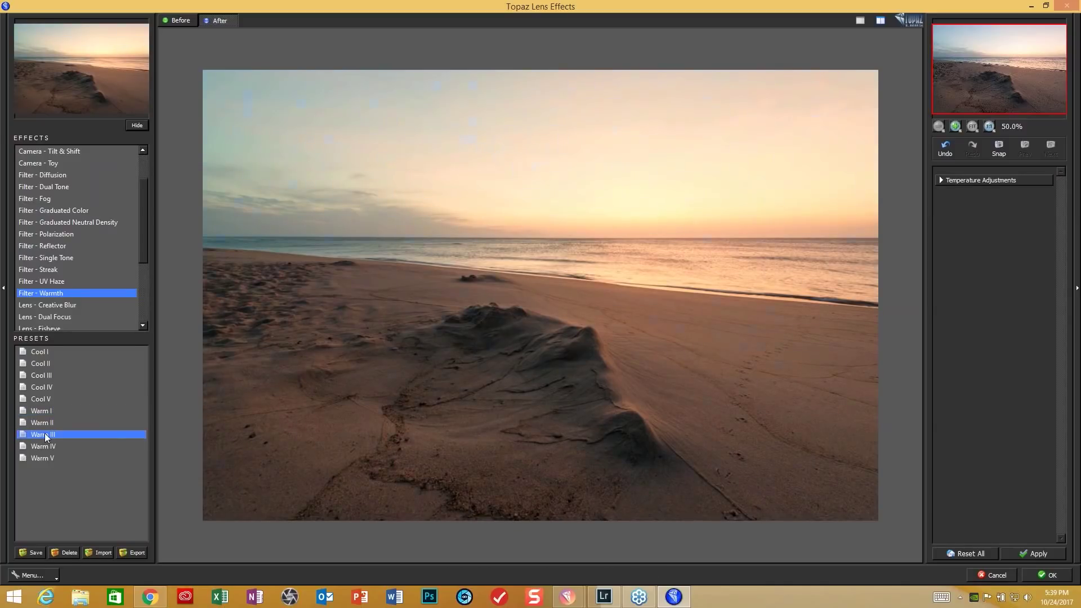
{"action": "left_click", "coordinate": [45, 446]}
{"action": "left_click", "coordinate": [45, 458]}
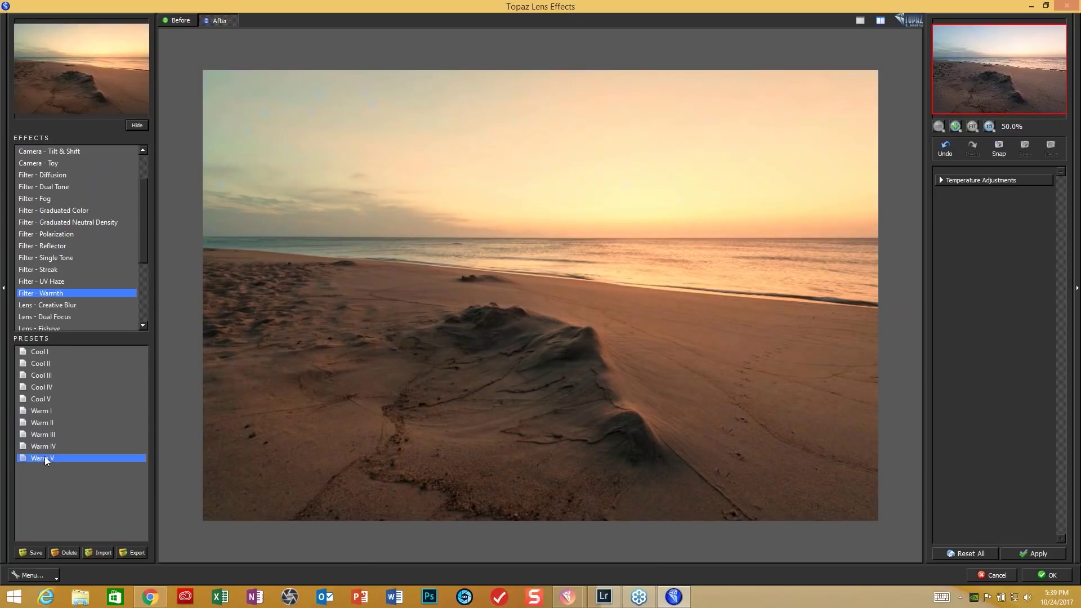
{"action": "left_click", "coordinate": [43, 411]}
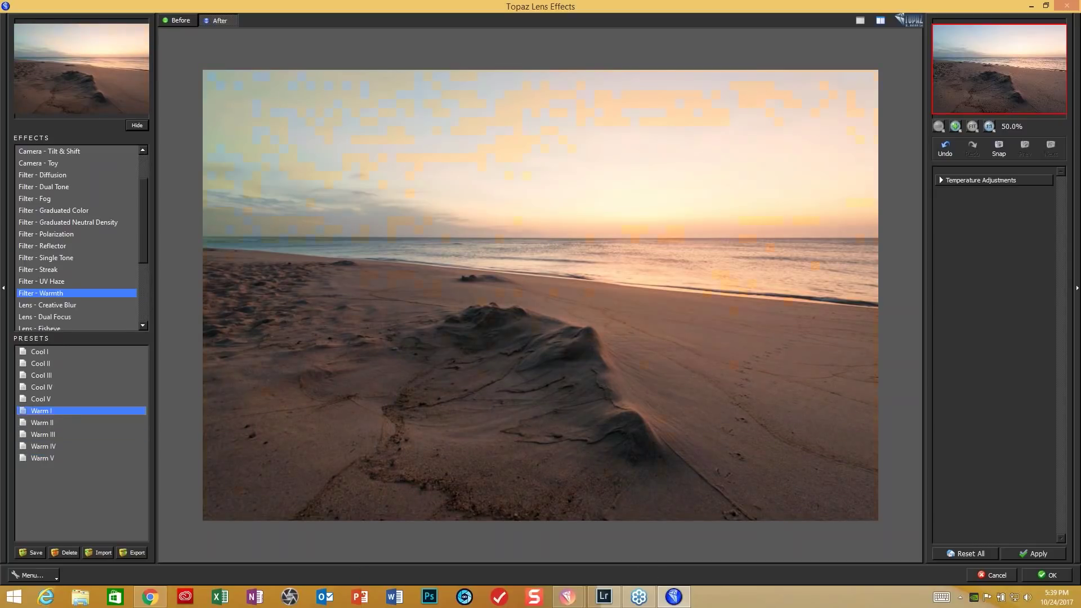
Fine-tune the Warmth filter's temperature adjustment to 0.04 and accept the Lens Effects result back into Topaz Studio
{"action": "left_click", "coordinate": [982, 180]}
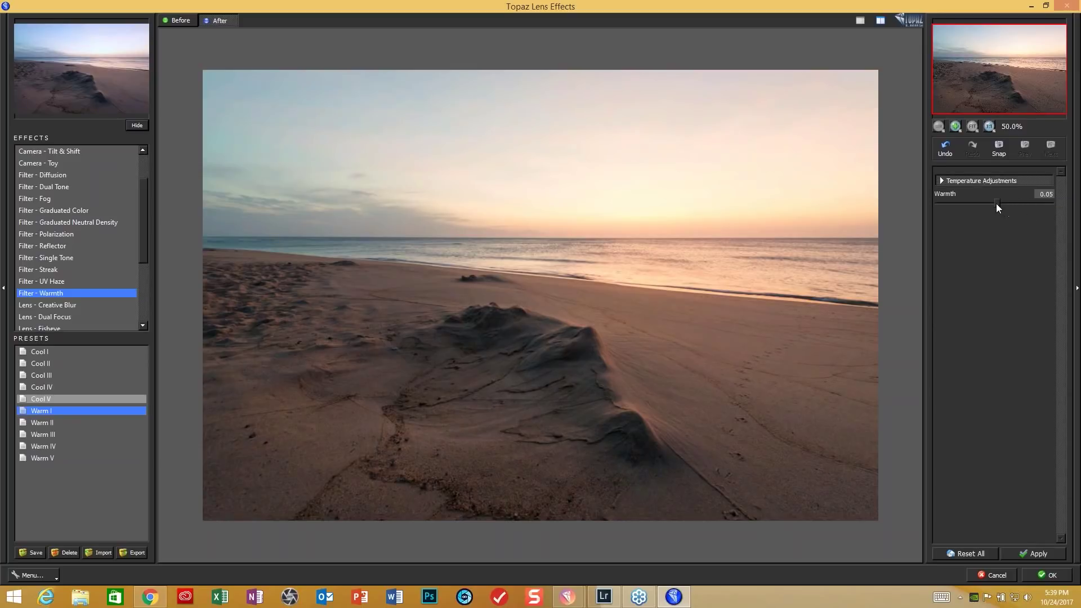
{"action": "mouse_move", "coordinate": [996, 204]}
{"action": "left_mouse_down"}
{"action": "mouse_move", "coordinate": [1022, 203]}
{"action": "mouse_move", "coordinate": [998, 206]}
{"action": "left_mouse_up"}
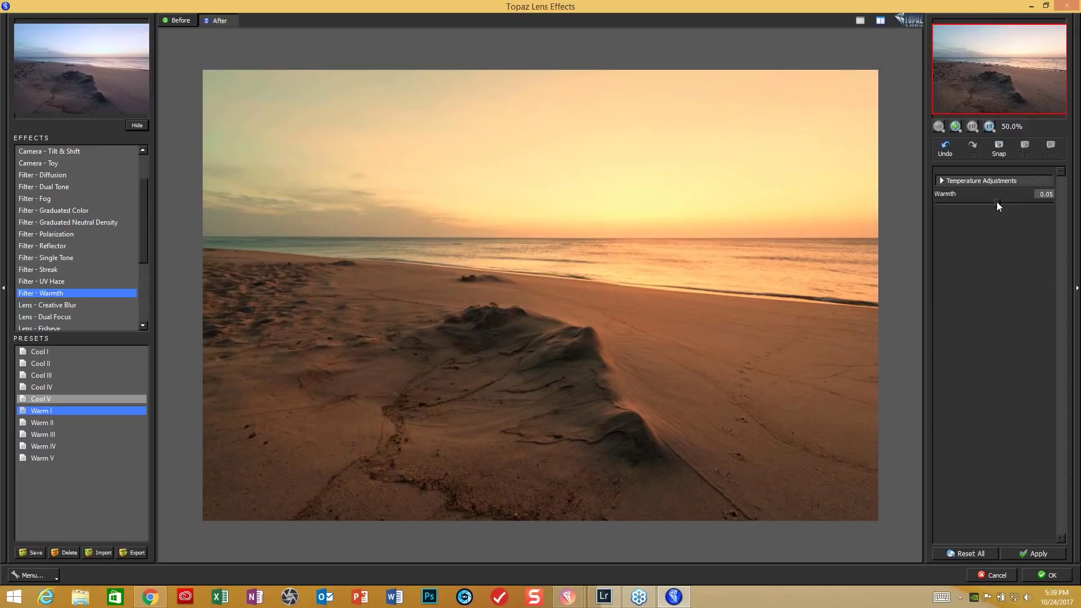
{"action": "left_click_drag", "start_coordinate": [996, 205], "coordinate": [997, 205]}
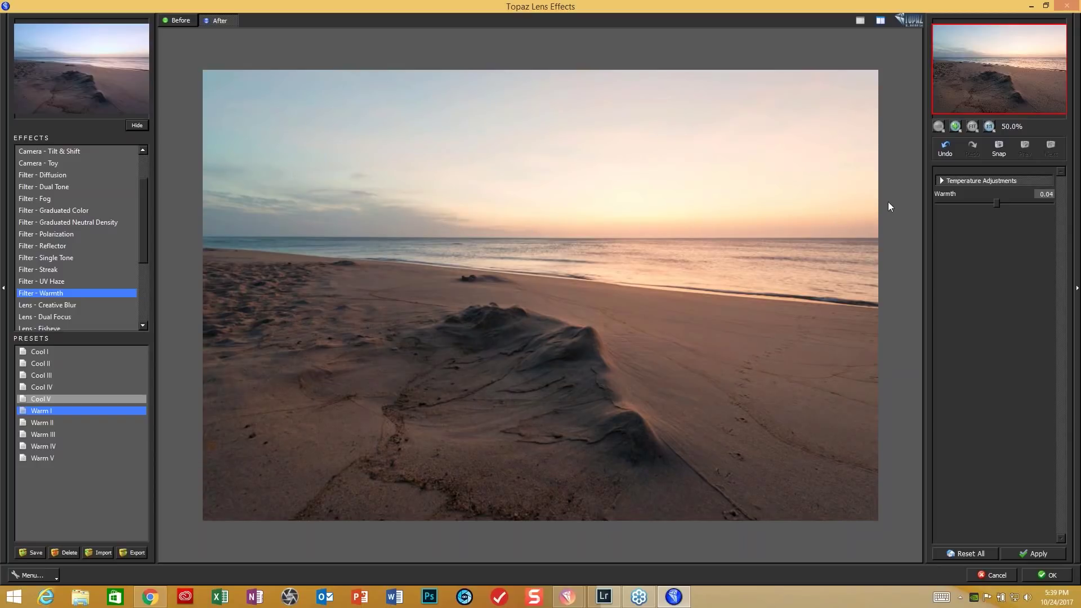
{"action": "left_click", "coordinate": [1050, 577]}
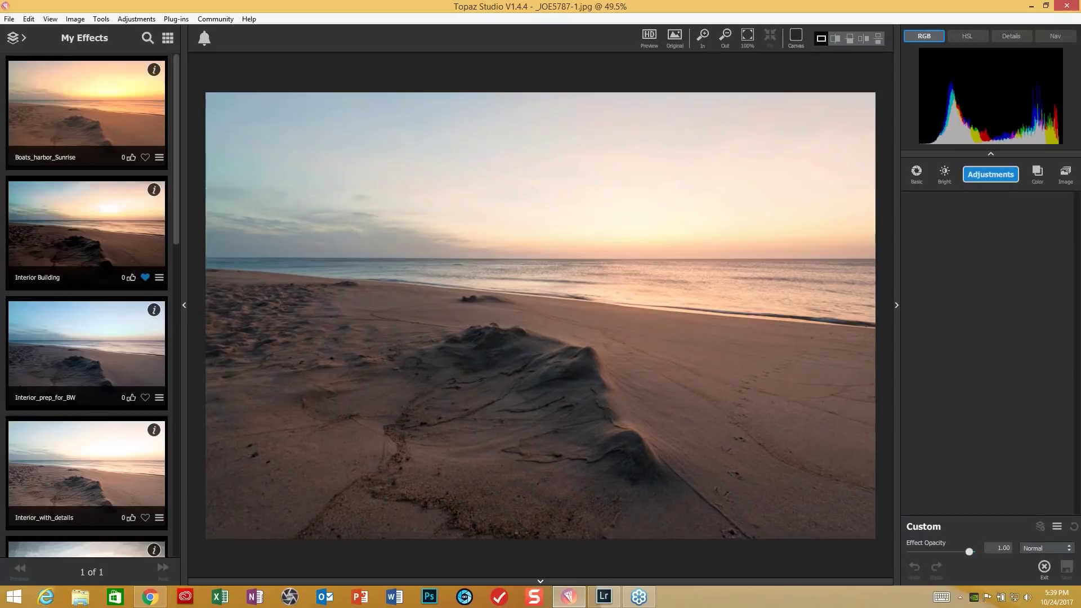
Add a Dehaze adjustment to the beach photo with Strength 0.15 and Suppress Artifacts 0.05
{"action": "left_click", "coordinate": [540, 582]}
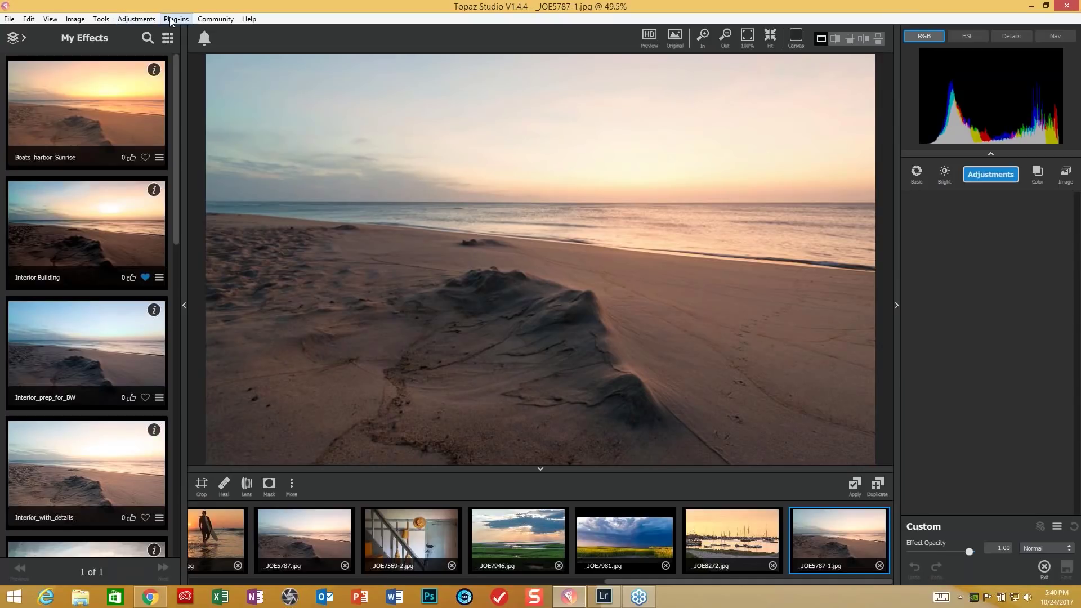
{"action": "left_click", "coordinate": [135, 19]}
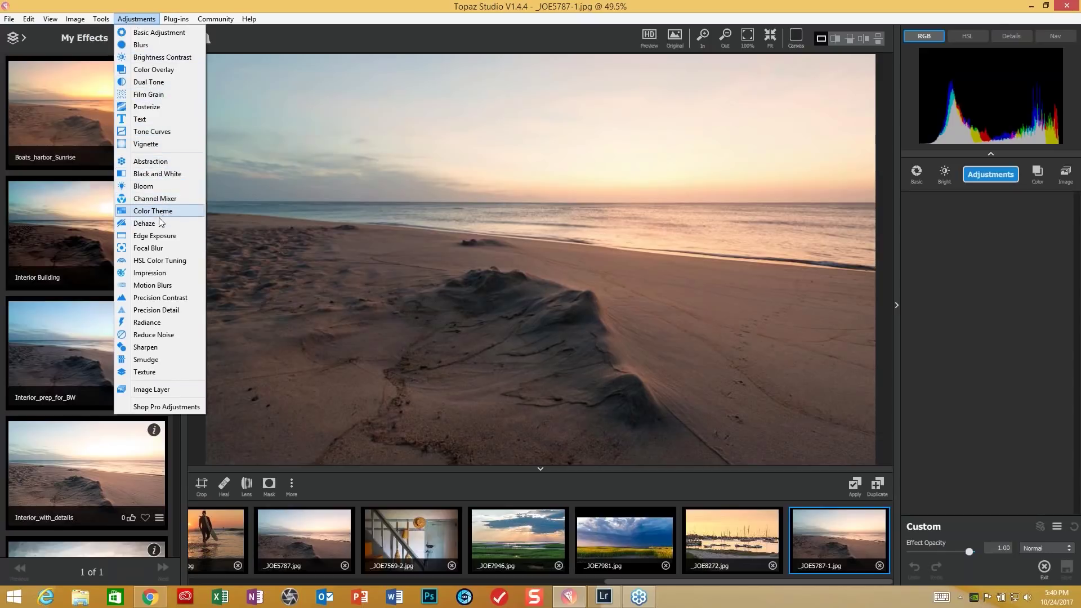
{"action": "left_click", "coordinate": [144, 223]}
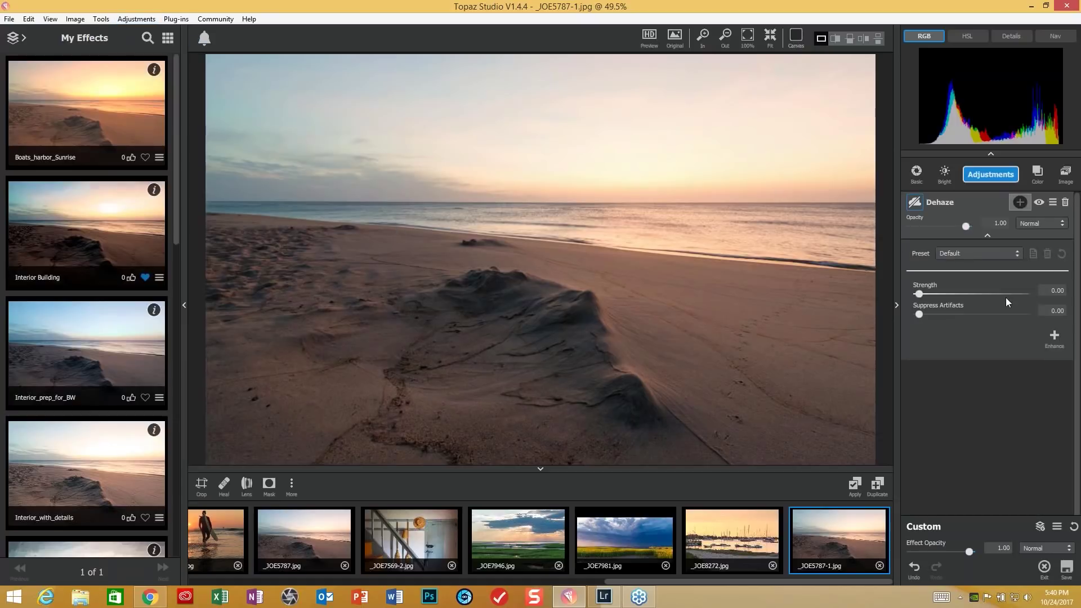
{"action": "left_click_drag", "start_coordinate": [921, 294], "coordinate": [927, 294]}
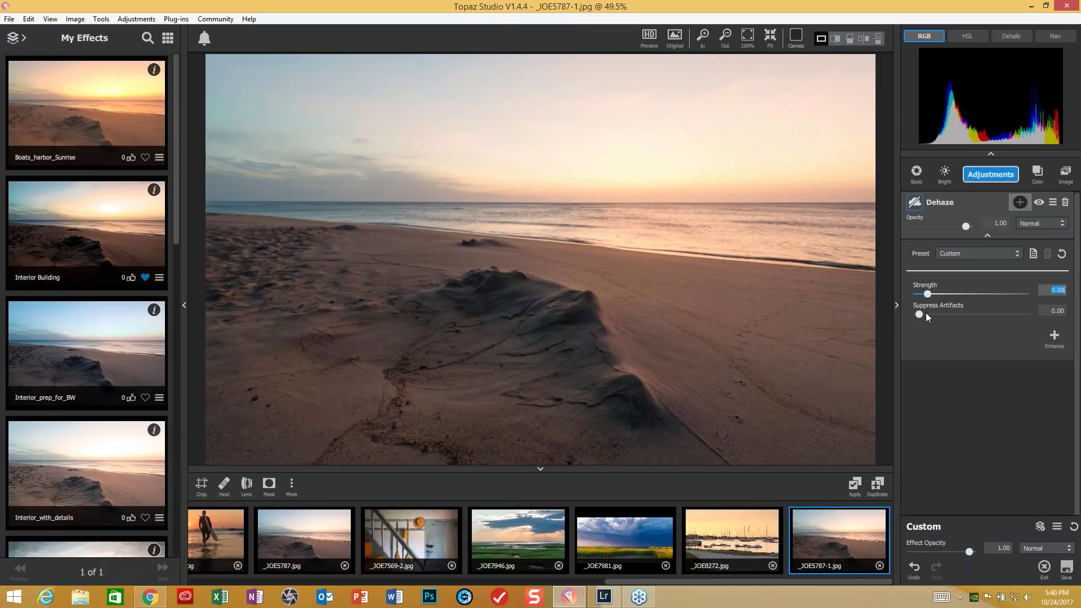
{"action": "left_click", "coordinate": [925, 313]}
{"action": "mouse_move", "coordinate": [927, 292]}
{"action": "left_mouse_down"}
{"action": "mouse_move", "coordinate": [1002, 289]}
{"action": "mouse_move", "coordinate": [934, 296]}
{"action": "left_mouse_up"}
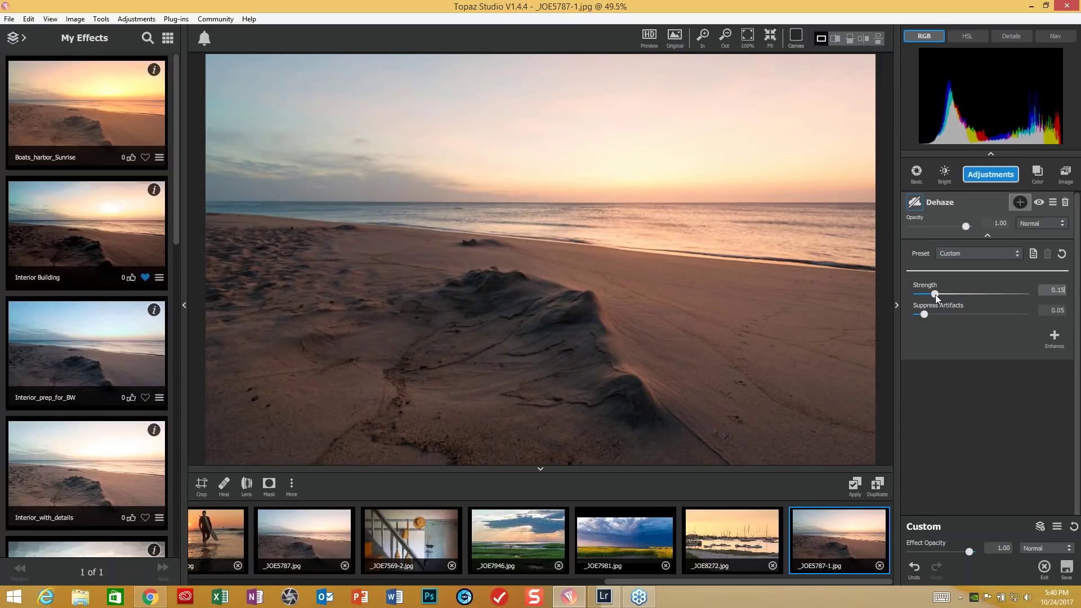
{"action": "key", "text": "Tab"}
Add a Color Overlay using the peach tone #fec59c sampled from the sky above the horizon, with opacity 0.13
{"action": "left_click", "coordinate": [141, 20]}
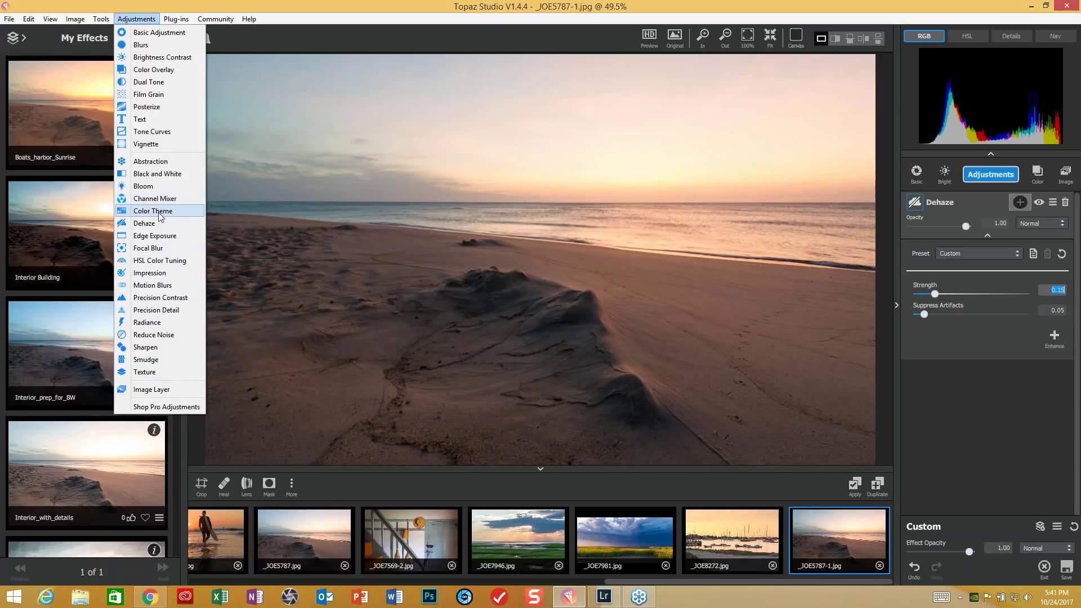
{"action": "left_click", "coordinate": [150, 70]}
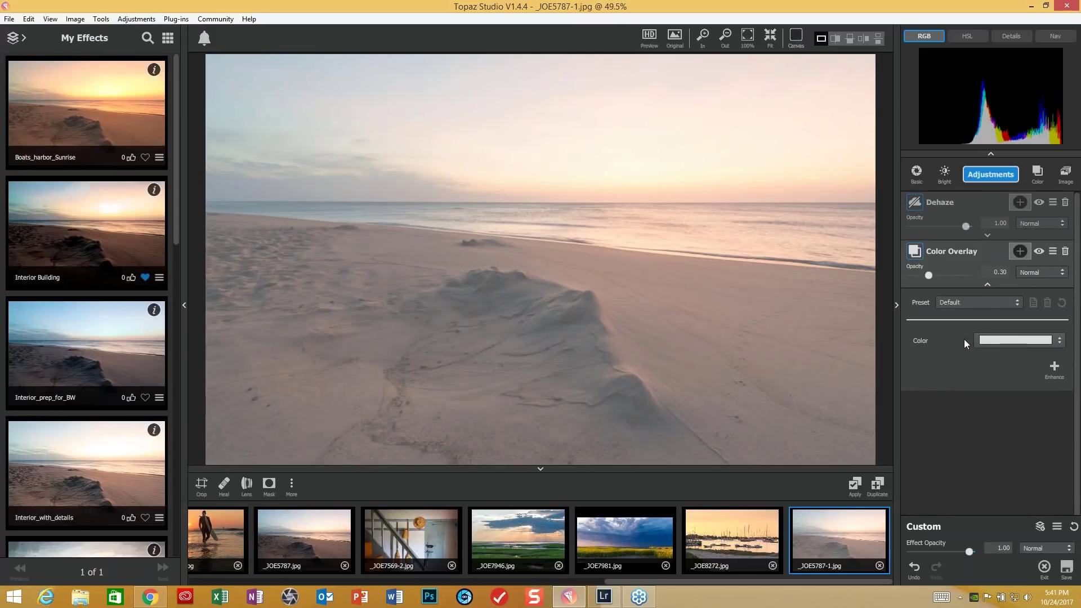
{"action": "left_click", "coordinate": [1037, 340]}
{"action": "left_click_drag", "start_coordinate": [576, 170], "coordinate": [201, 137]}
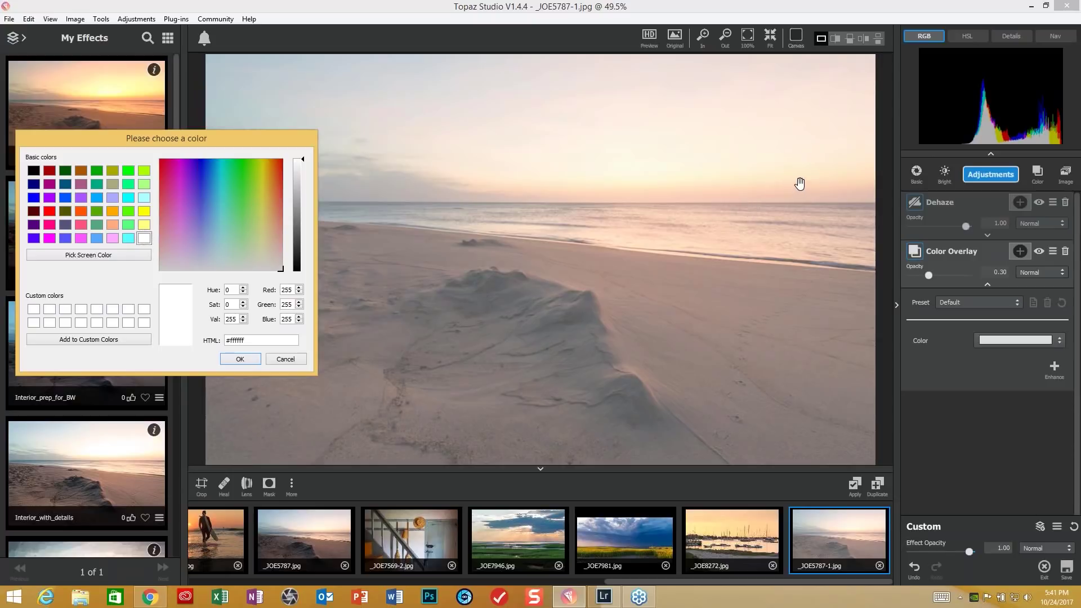
{"action": "left_click", "coordinate": [85, 256]}
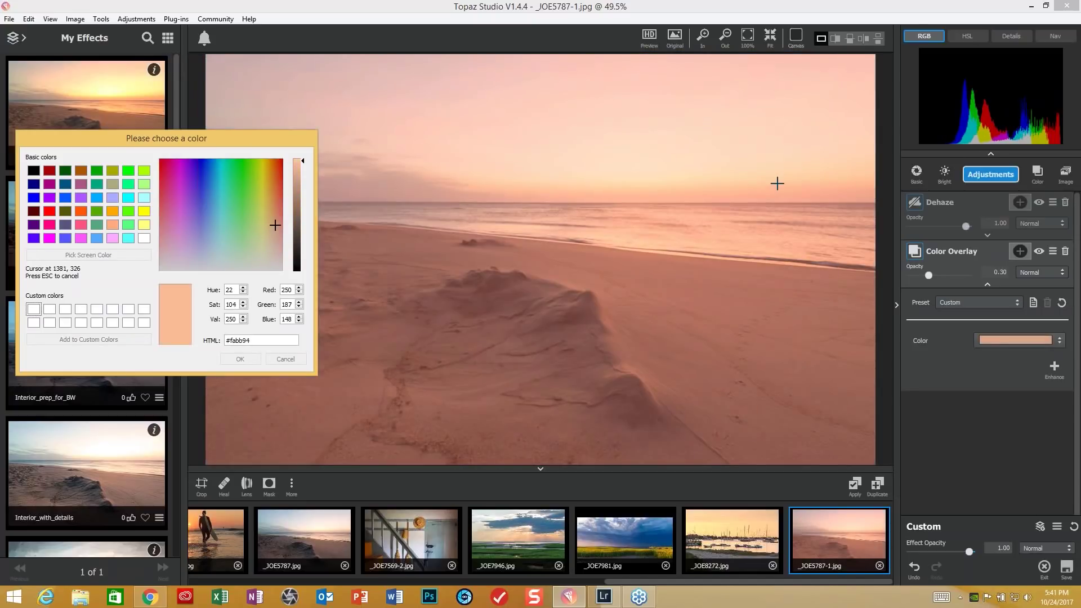
{"action": "left_click", "coordinate": [777, 183]}
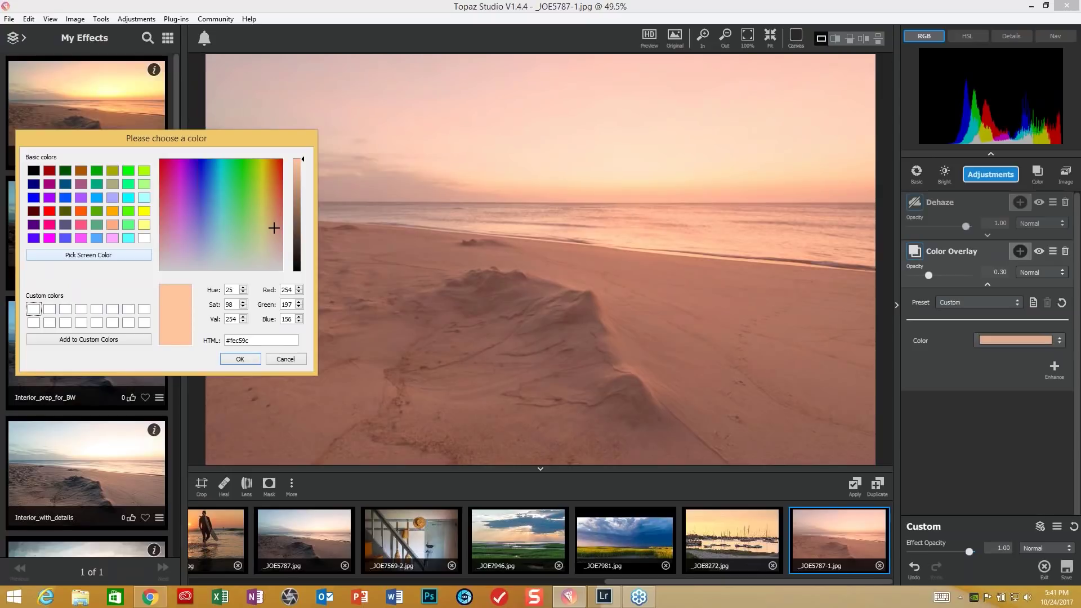
{"action": "left_click", "coordinate": [239, 359]}
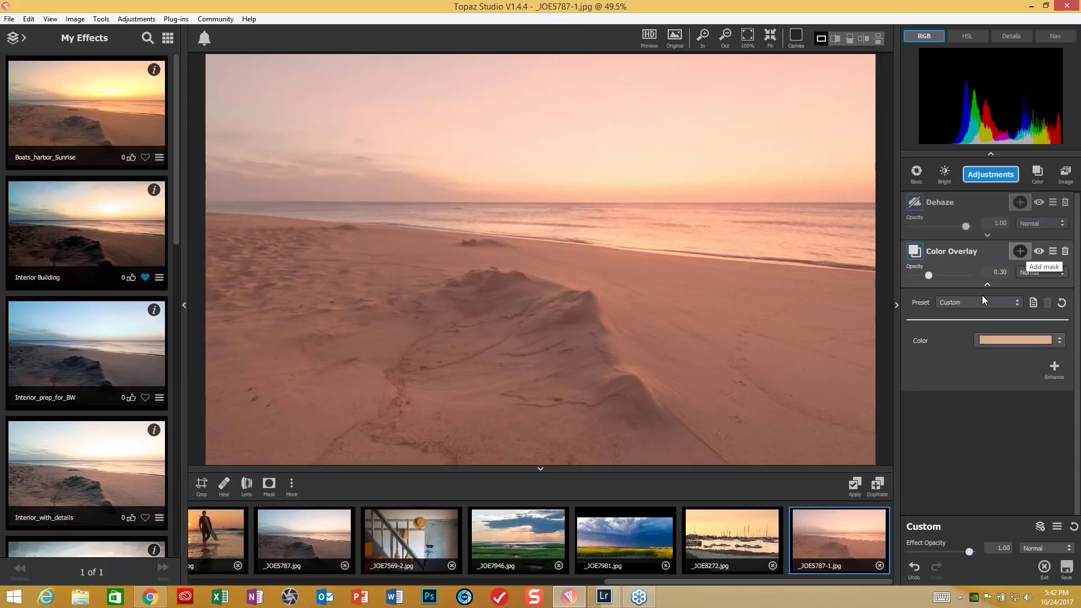
{"action": "left_click_drag", "start_coordinate": [931, 276], "coordinate": [922, 275]}
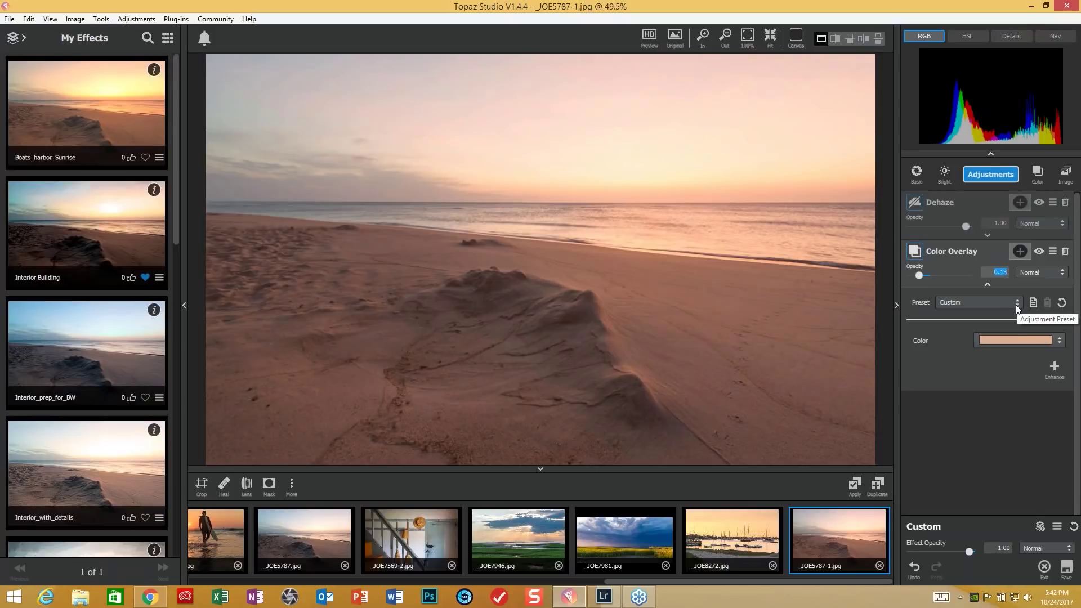
Add a gradient mask to the Color Overlay and tilt it along the shoreline, fading across the sky
{"action": "left_click", "coordinate": [1019, 251]}
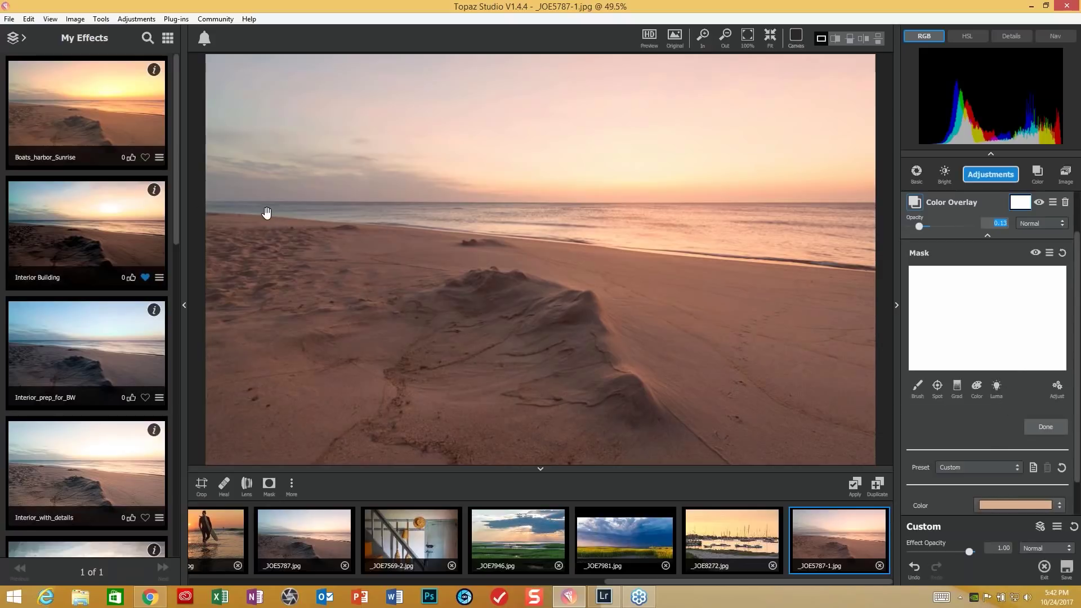
{"action": "left_click", "coordinate": [957, 389]}
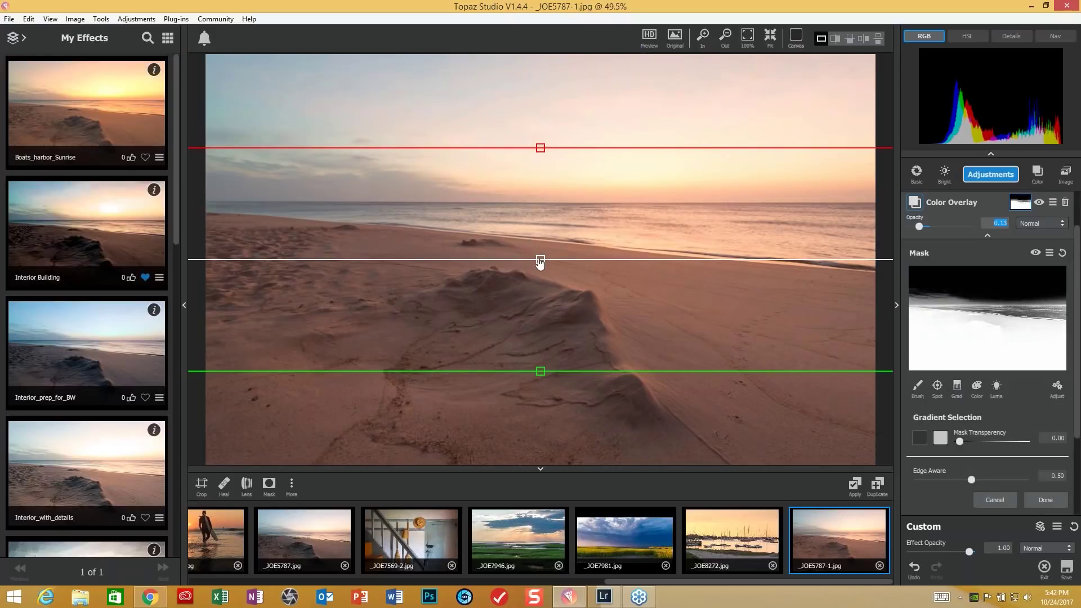
{"action": "left_click_drag", "start_coordinate": [539, 260], "coordinate": [545, 163]}
{"action": "left_click_drag", "start_coordinate": [546, 277], "coordinate": [522, 246]}
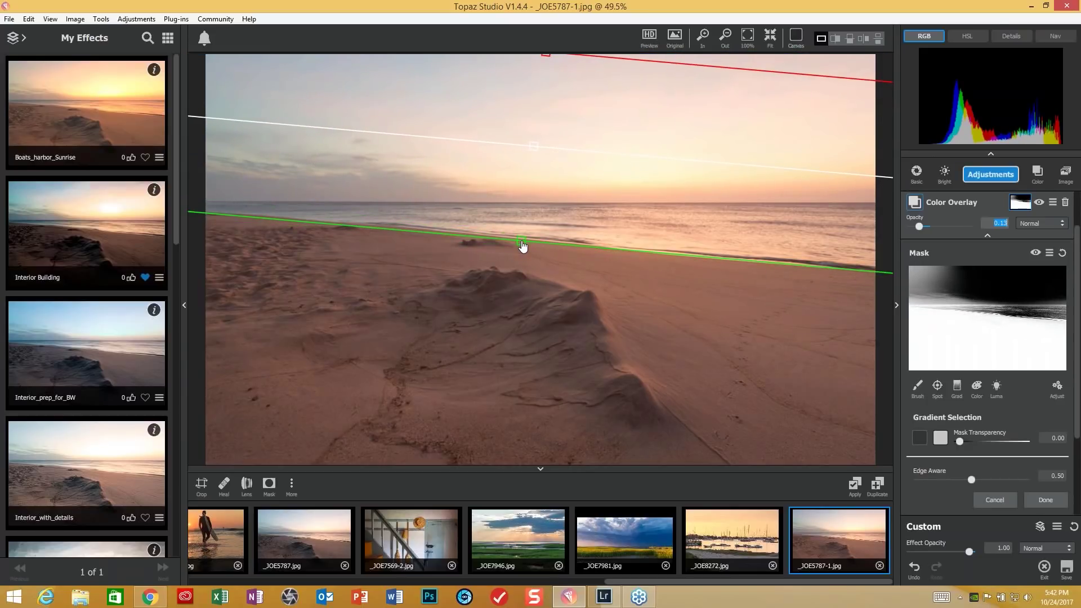
{"action": "mouse_move", "coordinate": [549, 57]}
{"action": "left_mouse_down"}
{"action": "mouse_move", "coordinate": [556, 50]}
{"action": "mouse_move", "coordinate": [553, 58]}
{"action": "left_mouse_up"}
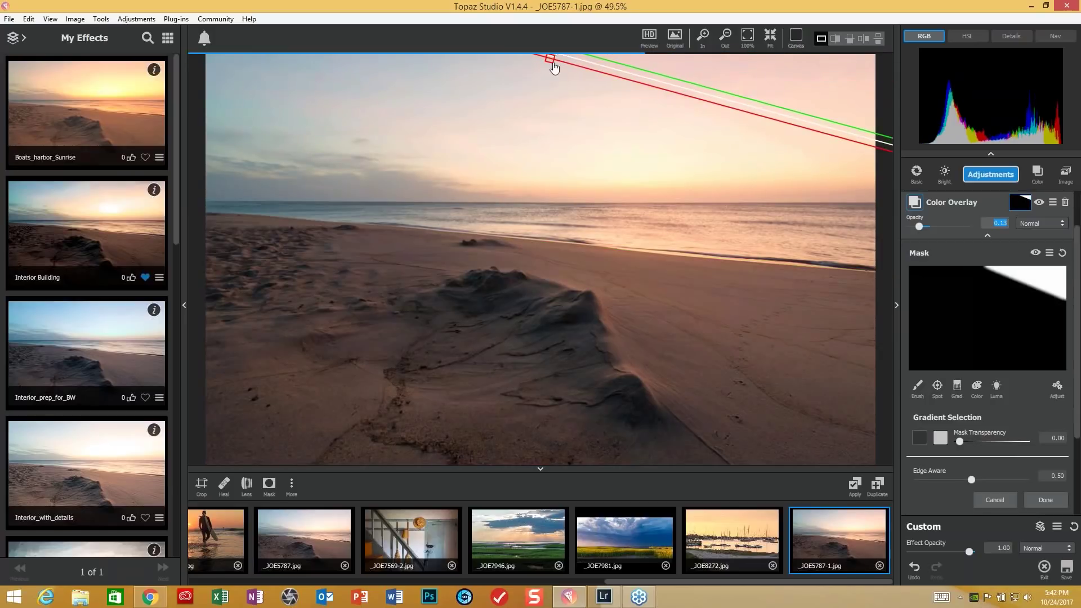
{"action": "left_click_drag", "start_coordinate": [553, 65], "coordinate": [527, 242]}
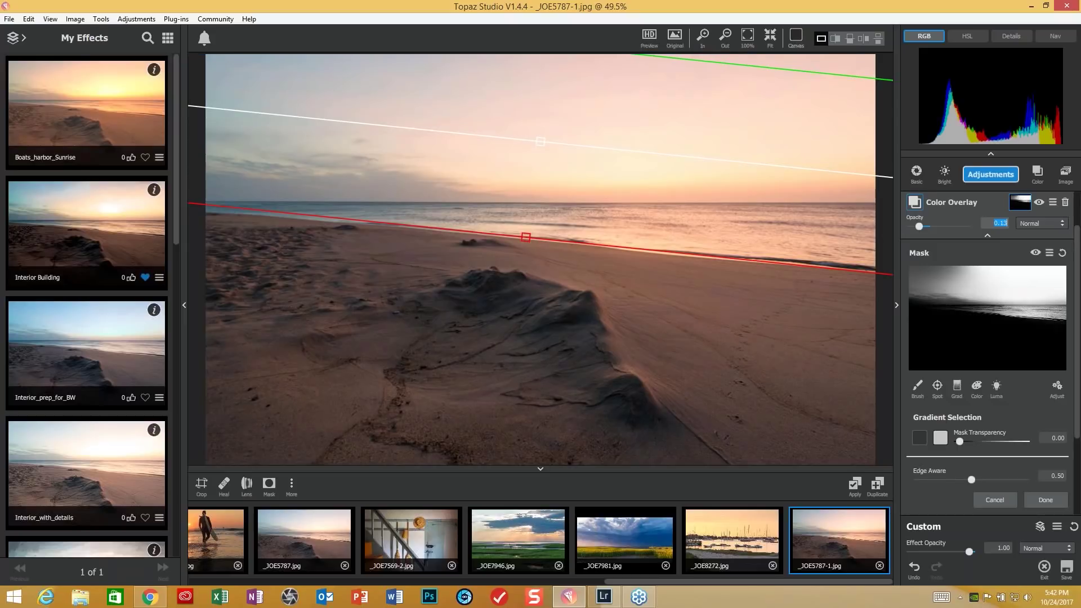
Invert the Color Overlay's gradient mask so the overlay covers the sand, and finish the mask
{"action": "left_click", "coordinate": [1049, 253]}
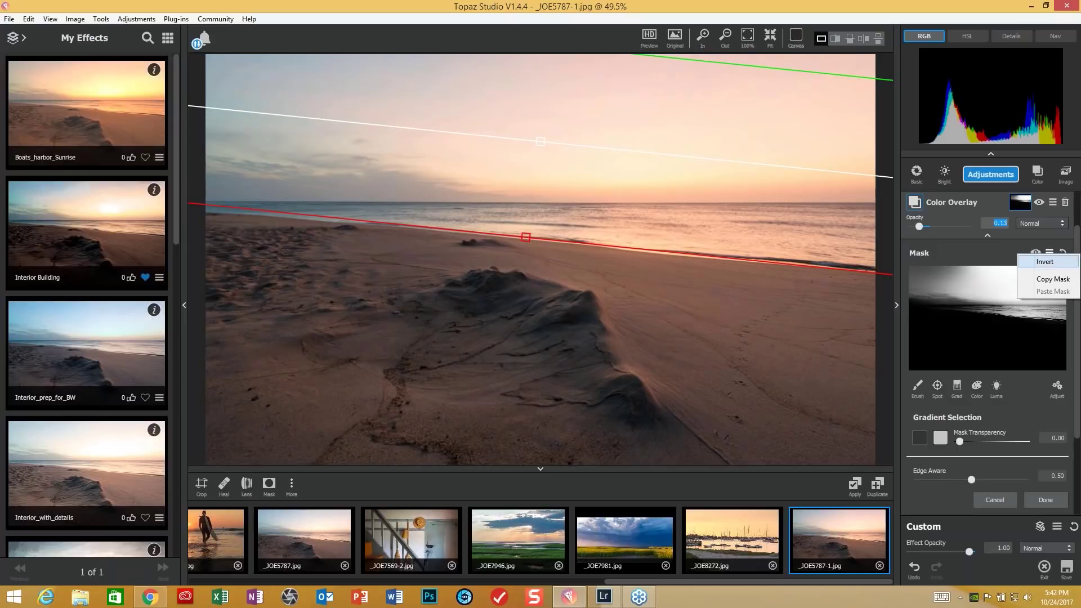
{"action": "left_click", "coordinate": [1046, 262]}
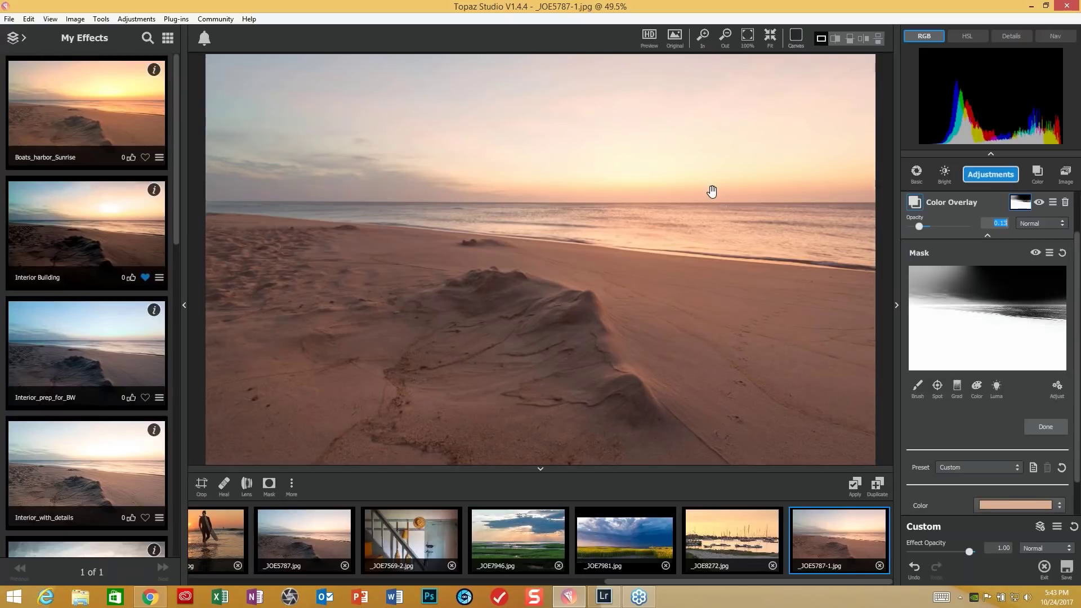
{"action": "left_click", "coordinate": [1045, 428]}
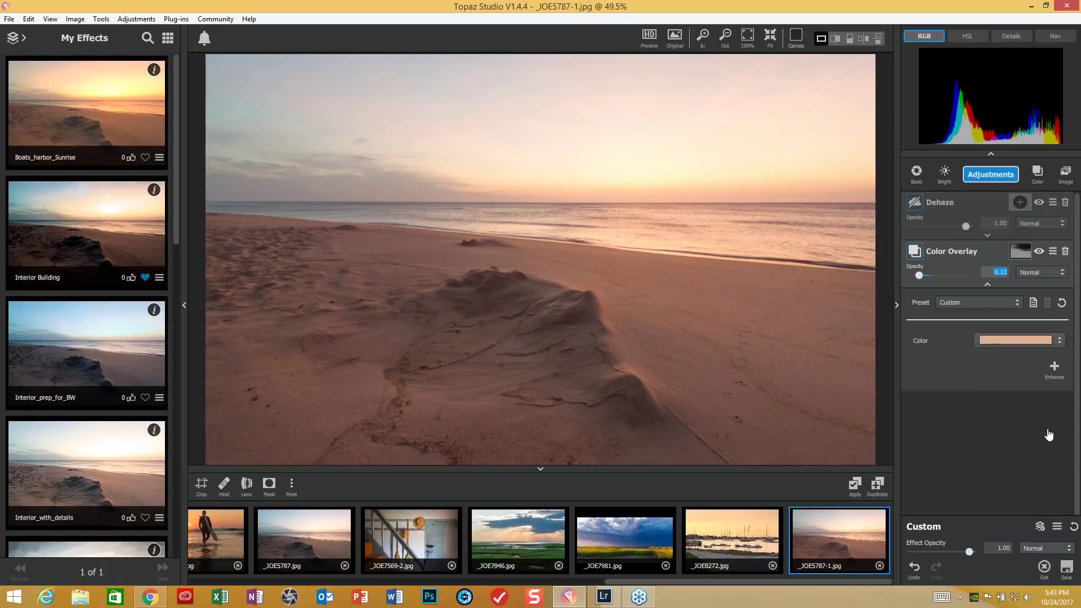
Compare the edited beach copy _JOE5787-1.jpg with _JOE5787.jpg, and view the horse riders photo _JOE2844.jpg
{"action": "left_click", "coordinate": [540, 469]}
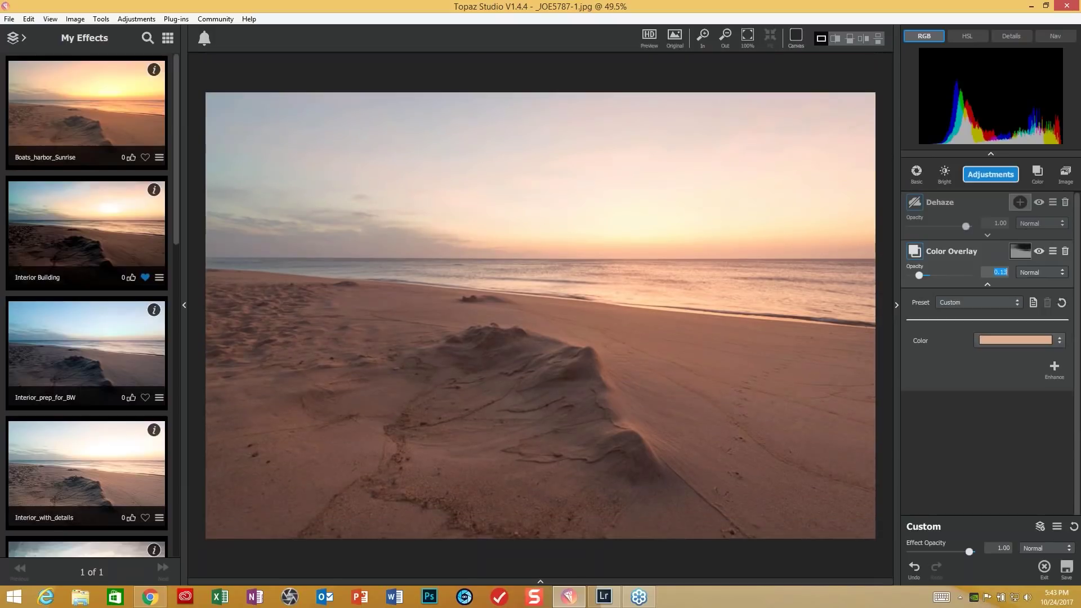
{"action": "left_click", "coordinate": [541, 582]}
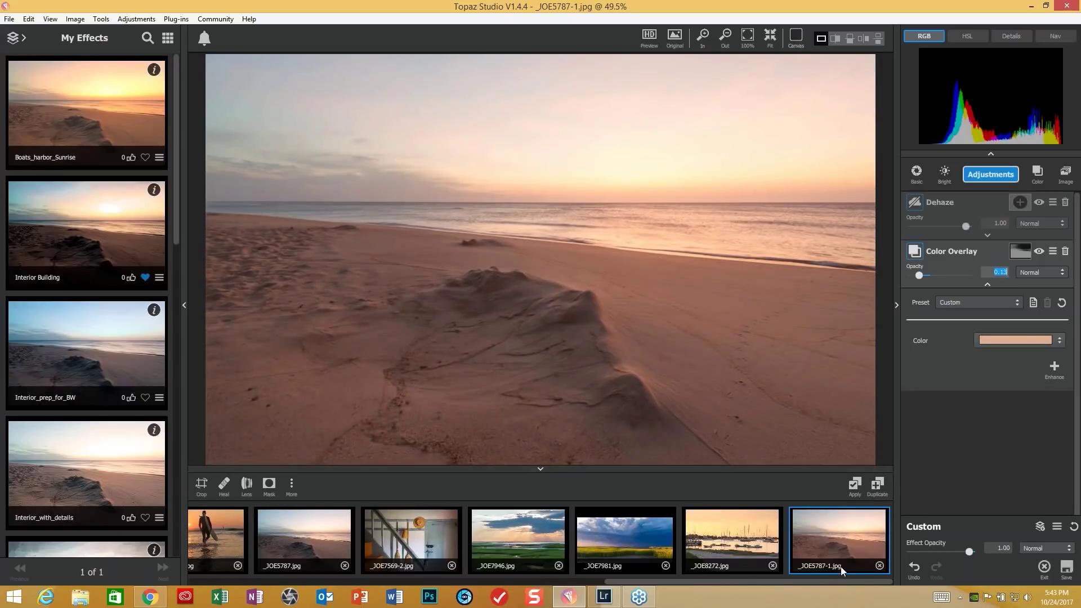
{"action": "left_click", "coordinate": [296, 544]}
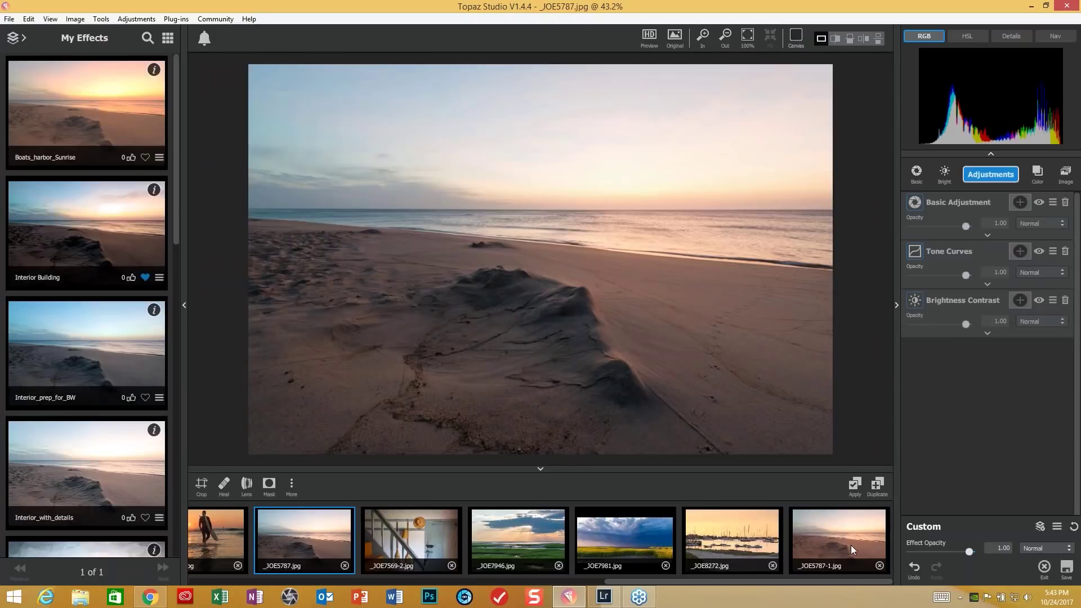
{"action": "left_click", "coordinate": [851, 545]}
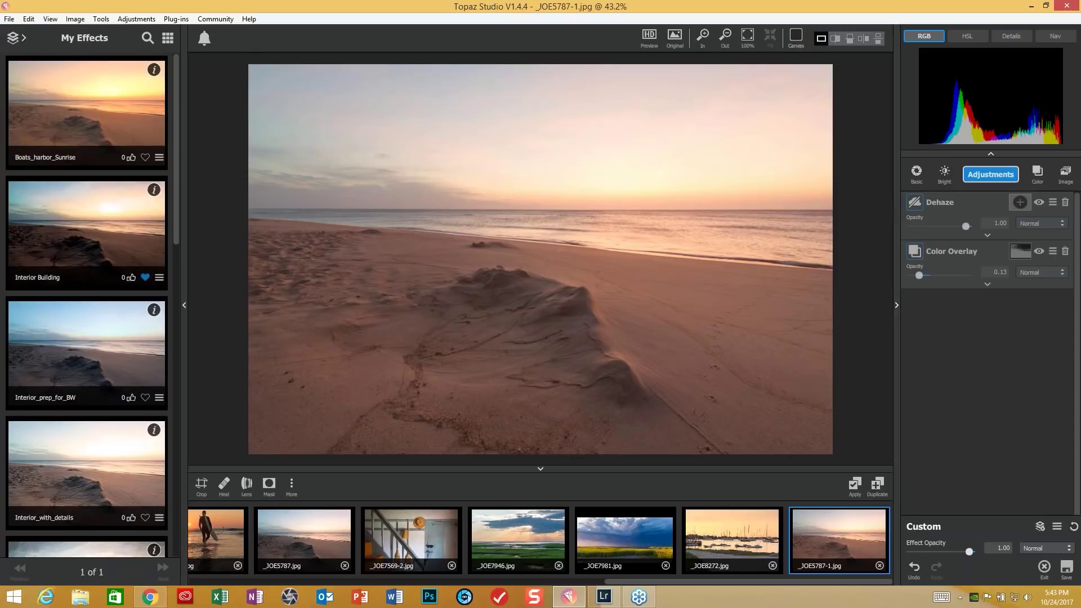
{"action": "left_click_drag", "start_coordinate": [856, 581], "coordinate": [541, 591]}
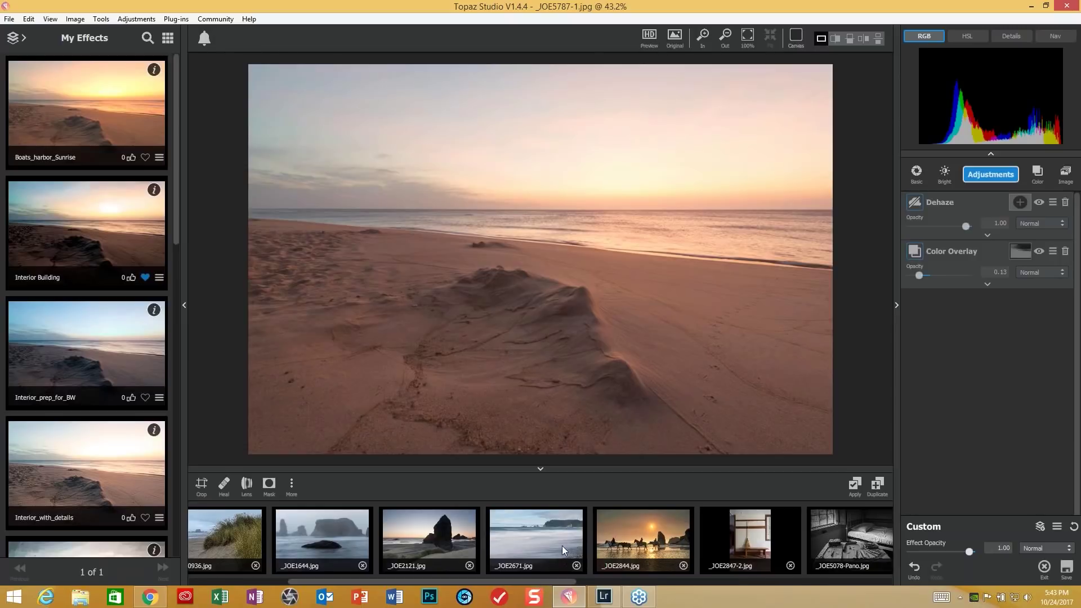
{"action": "left_click", "coordinate": [633, 546]}
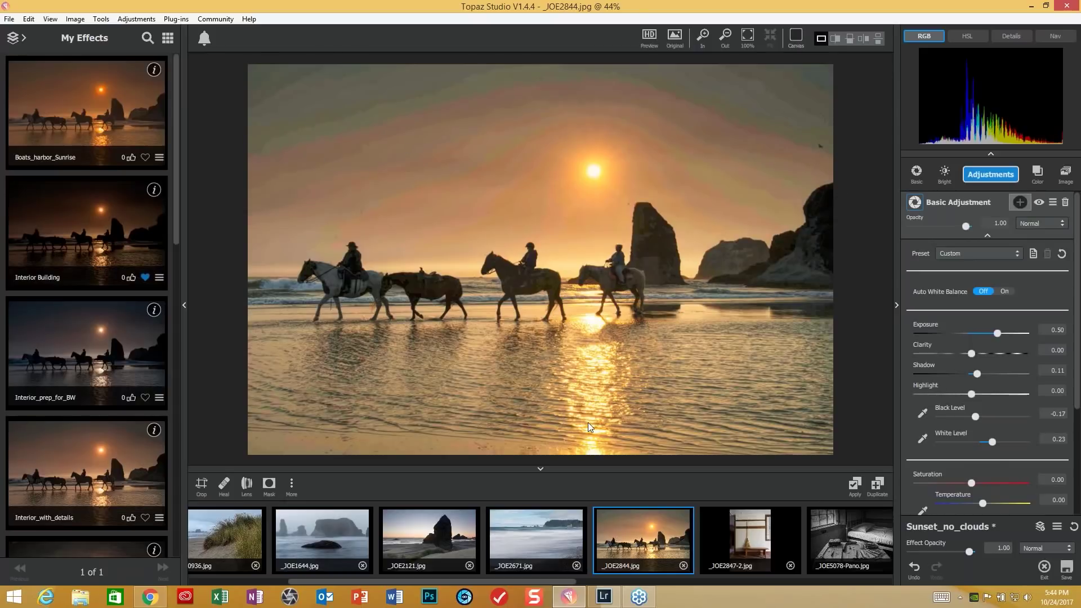
Open the seascape photo _JOE2671.jpg, apply the saved effect Slow_motion_Ocean and review its adjustments
{"action": "left_click", "coordinate": [549, 545]}
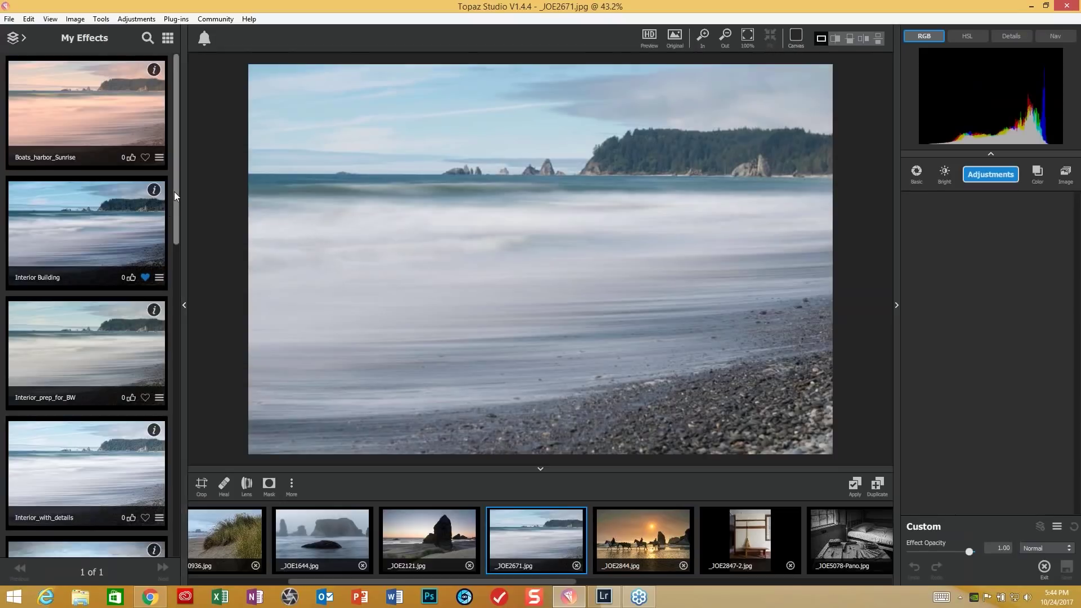
{"action": "left_click_drag", "start_coordinate": [174, 194], "coordinate": [173, 249]}
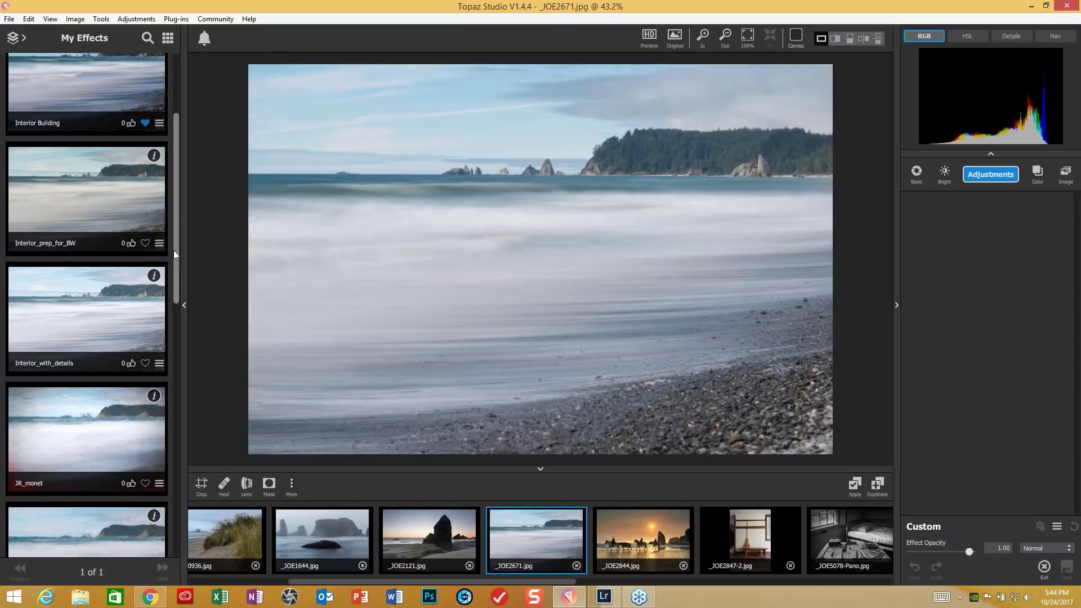
{"action": "left_click_drag", "start_coordinate": [173, 249], "coordinate": [163, 401]}
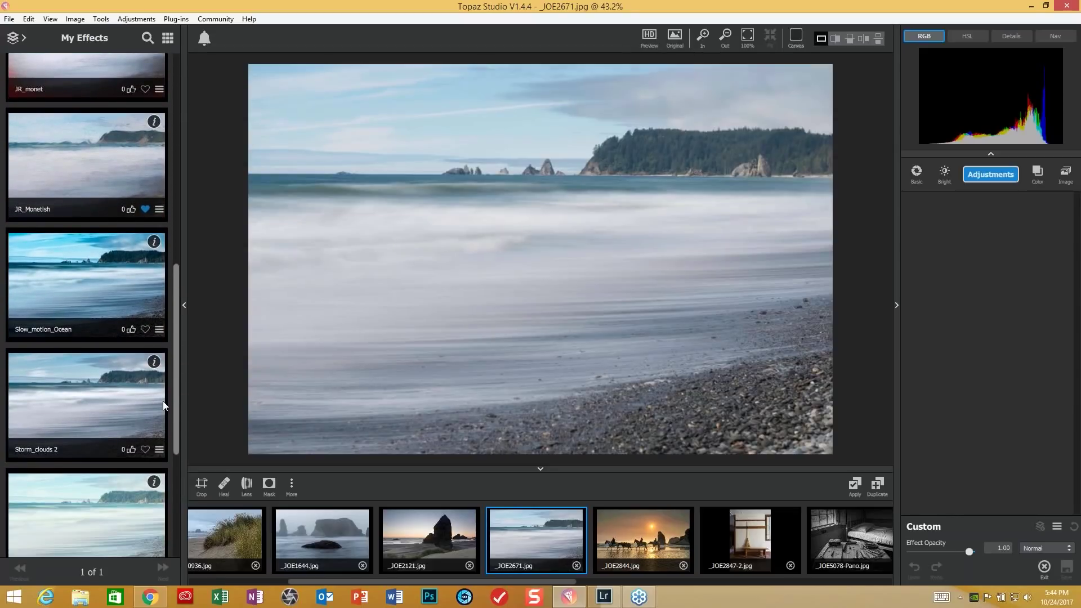
{"action": "left_click", "coordinate": [61, 305]}
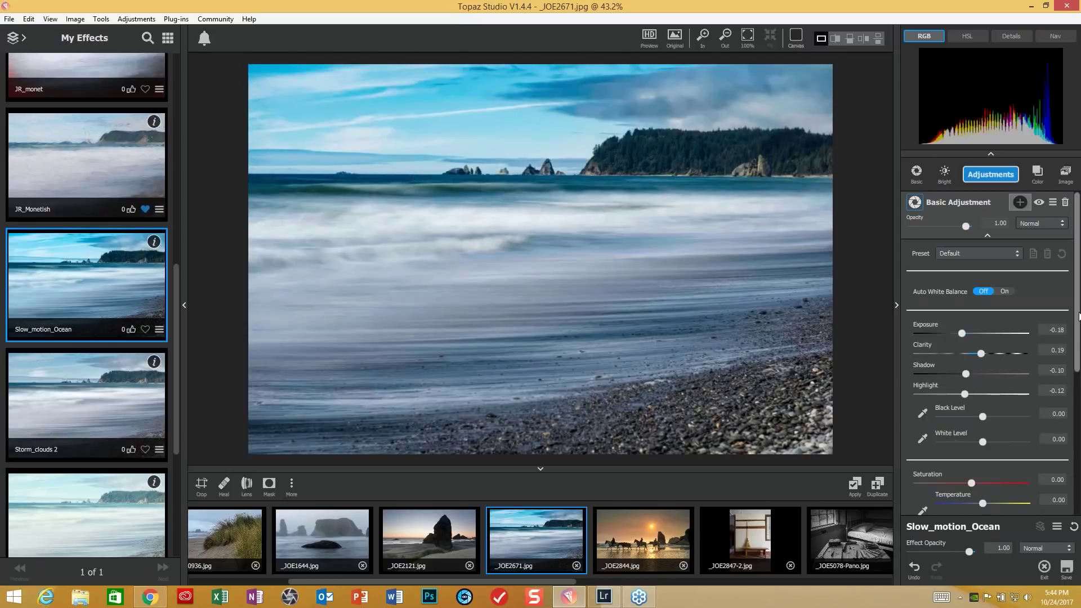
{"action": "left_click_drag", "start_coordinate": [1078, 320], "coordinate": [1078, 352]}
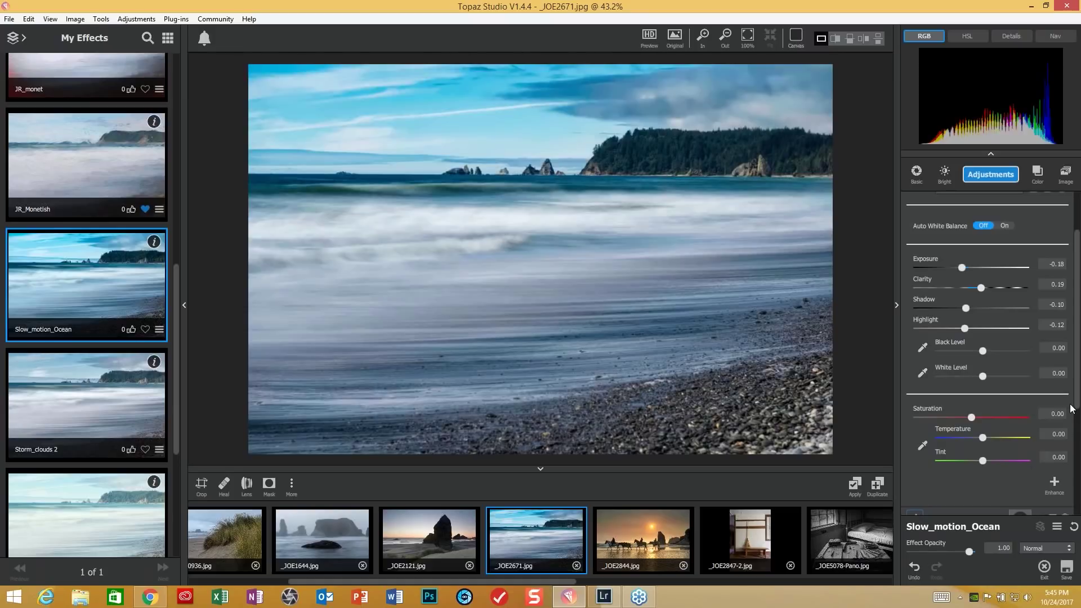
Set the Saturation of the Basic Adjustment to 0.02
{"action": "scroll", "coordinate": [1076, 406], "scroll_direction": "down", "scroll_amount": 1}
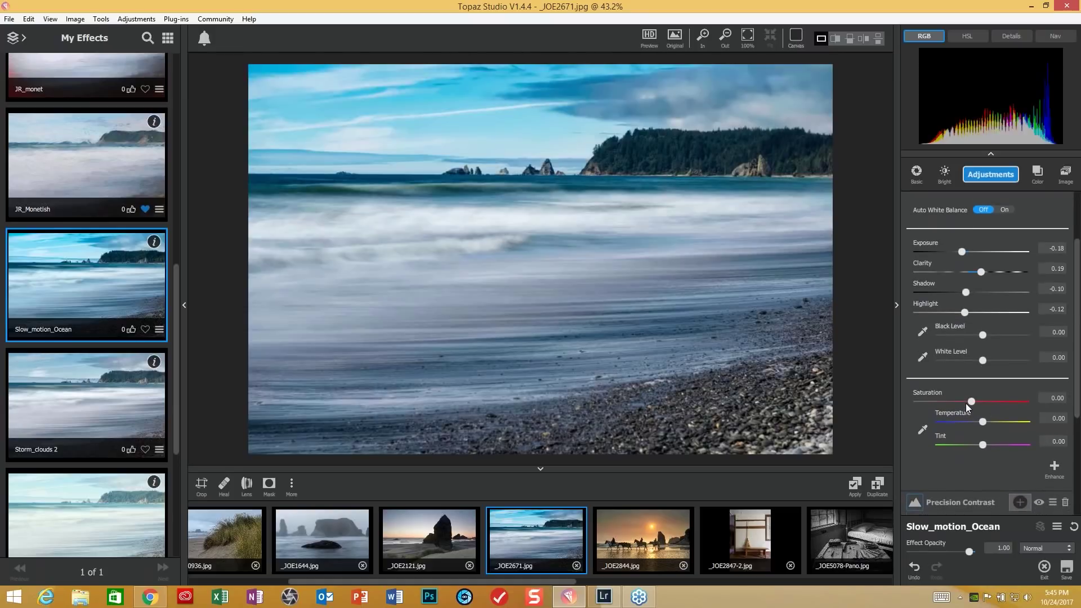
{"action": "left_click_drag", "start_coordinate": [966, 401], "coordinate": [968, 401]}
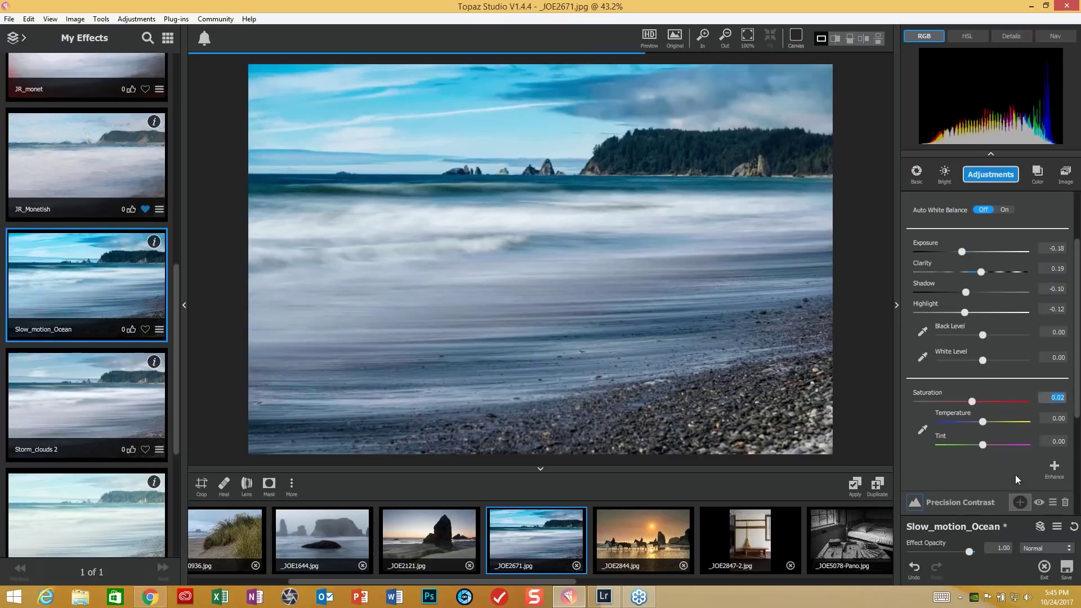
{"action": "left_click", "coordinate": [1052, 504]}
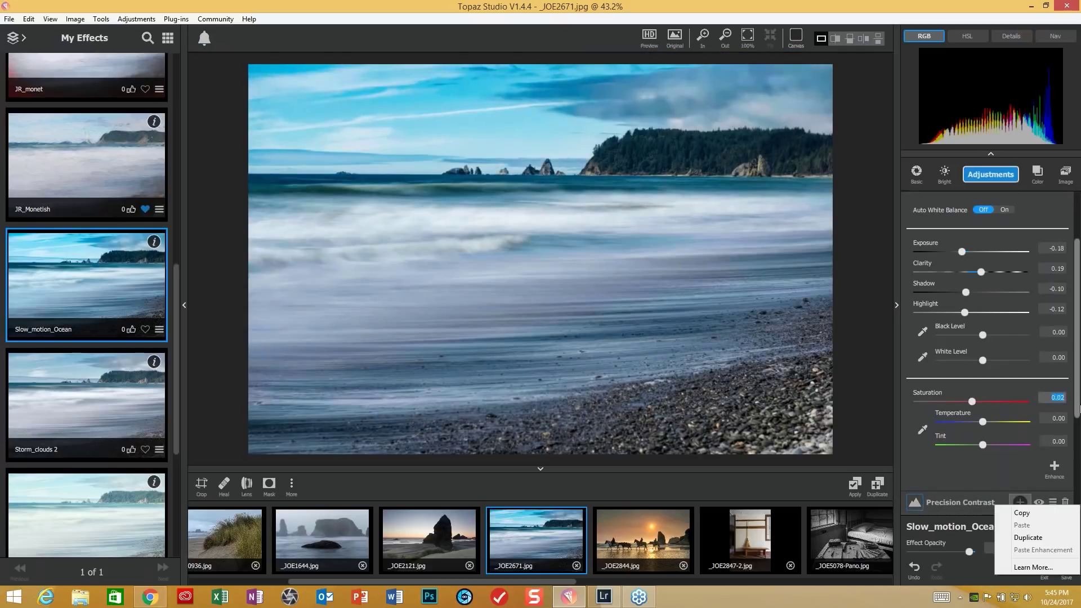
{"action": "left_click", "coordinate": [1028, 538]}
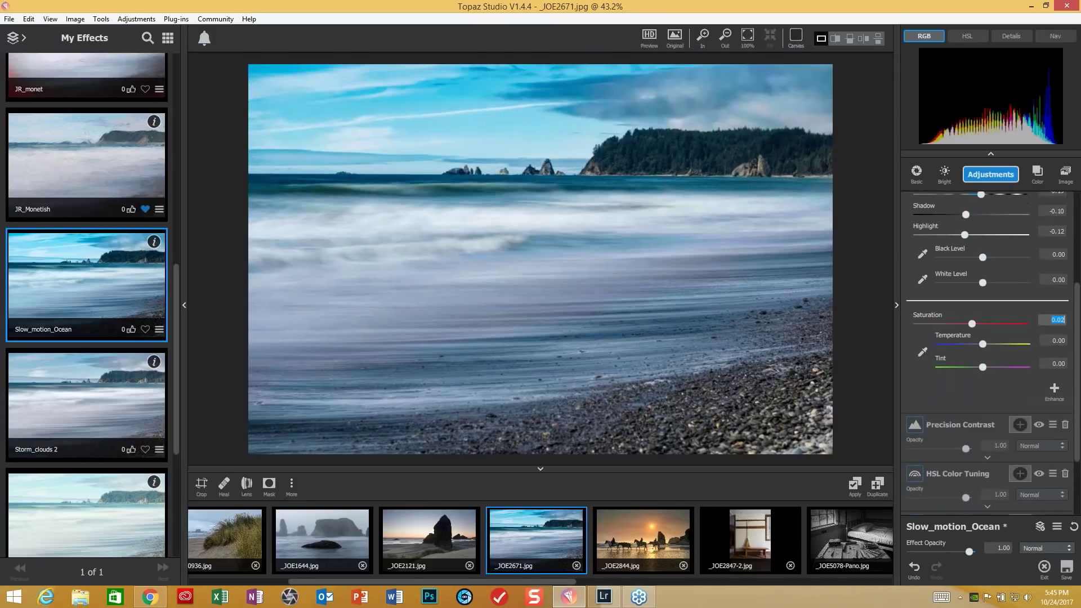
{"action": "left_click", "coordinate": [1039, 526]}
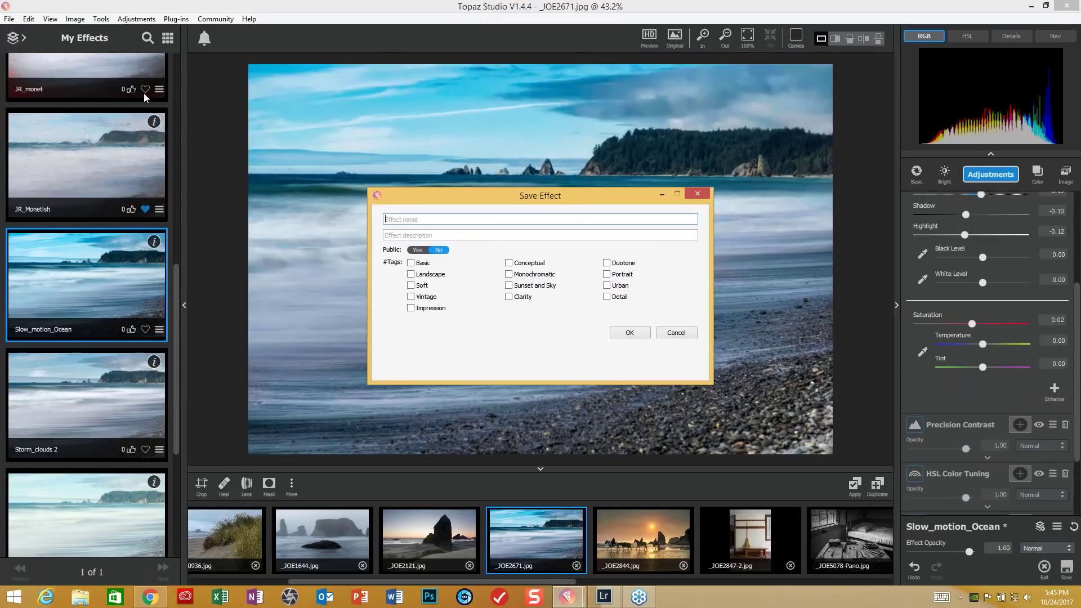
{"action": "left_click", "coordinate": [676, 333]}
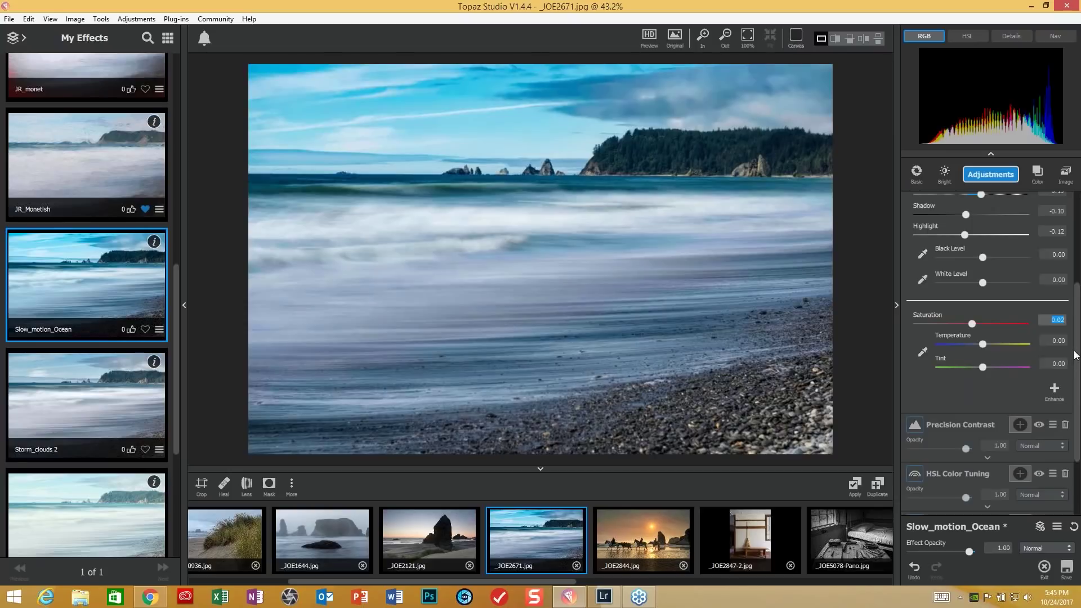
Set the Basic Adjustment's Exposure to -0.25 and check its Clarity, Shadow and Saturation, leaving Saturation at 0.02
{"action": "left_click_drag", "start_coordinate": [1079, 355], "coordinate": [1078, 250]}
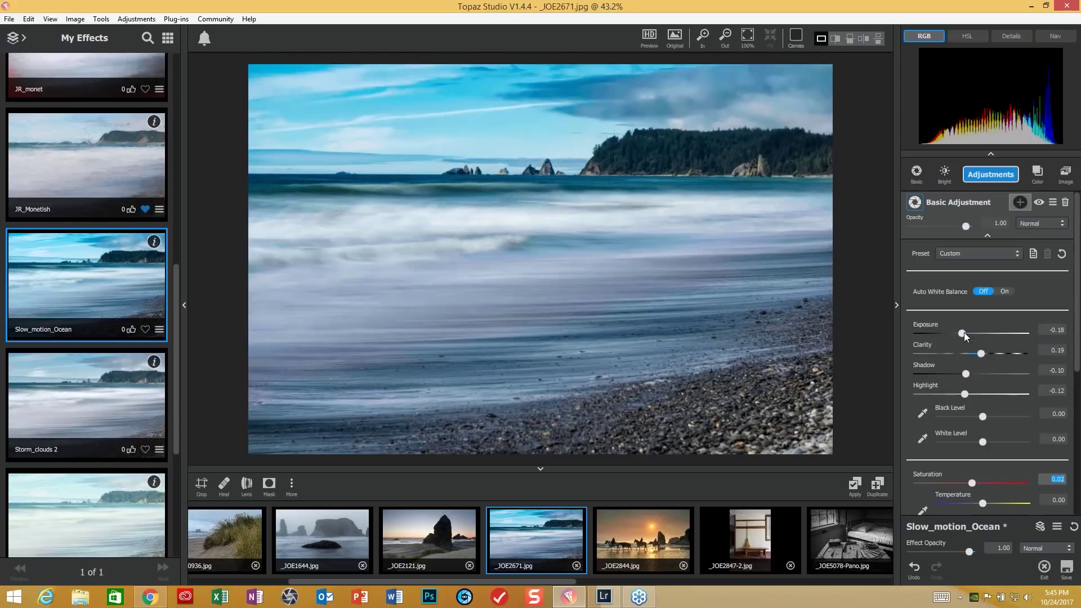
{"action": "mouse_move", "coordinate": [964, 332]}
{"action": "left_mouse_down"}
{"action": "mouse_move", "coordinate": [975, 332]}
{"action": "mouse_move", "coordinate": [951, 333]}
{"action": "left_mouse_up"}
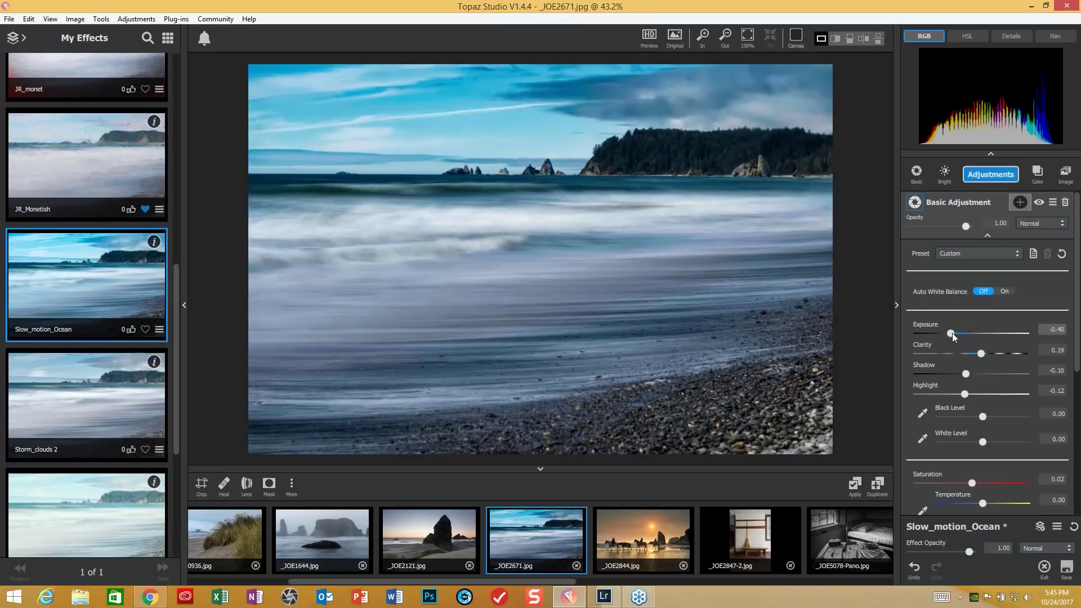
{"action": "left_click_drag", "start_coordinate": [954, 332], "coordinate": [960, 331]}
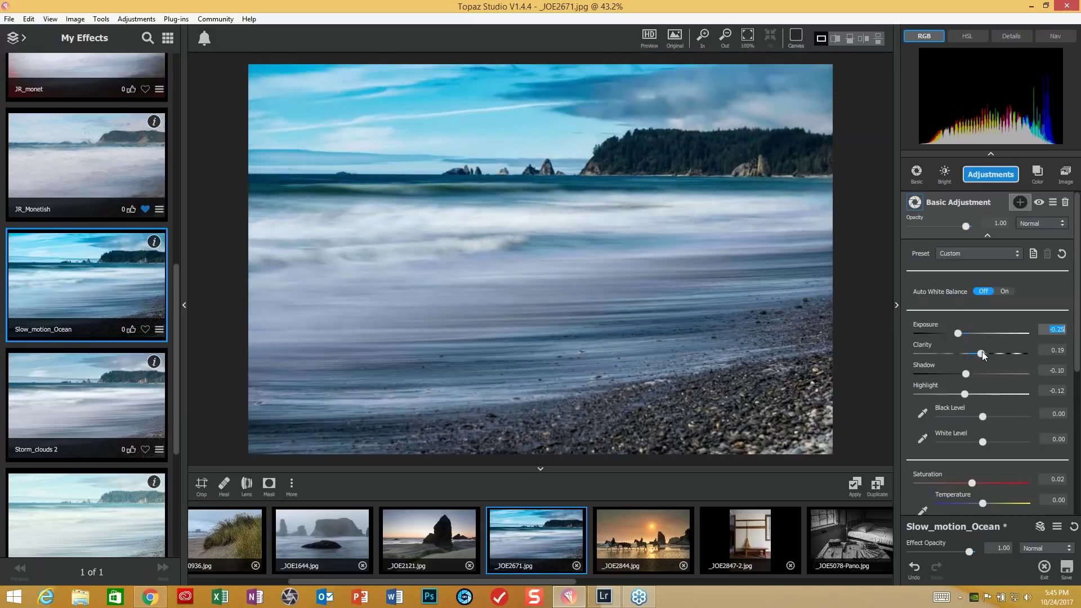
{"action": "left_click", "coordinate": [982, 352]}
{"action": "left_click", "coordinate": [967, 374]}
{"action": "left_click_drag", "start_coordinate": [966, 374], "coordinate": [965, 374]}
{"action": "left_click_drag", "start_coordinate": [1077, 293], "coordinate": [1078, 401]}
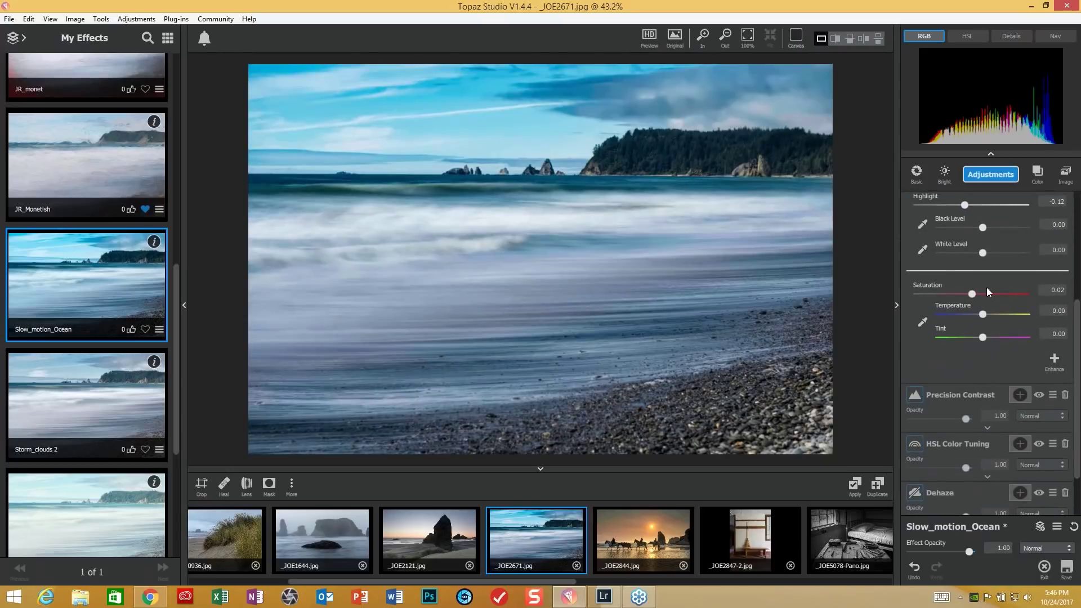
{"action": "mouse_move", "coordinate": [971, 292]}
{"action": "left_mouse_down"}
{"action": "mouse_move", "coordinate": [991, 293]}
{"action": "mouse_move", "coordinate": [971, 295]}
{"action": "left_mouse_up"}
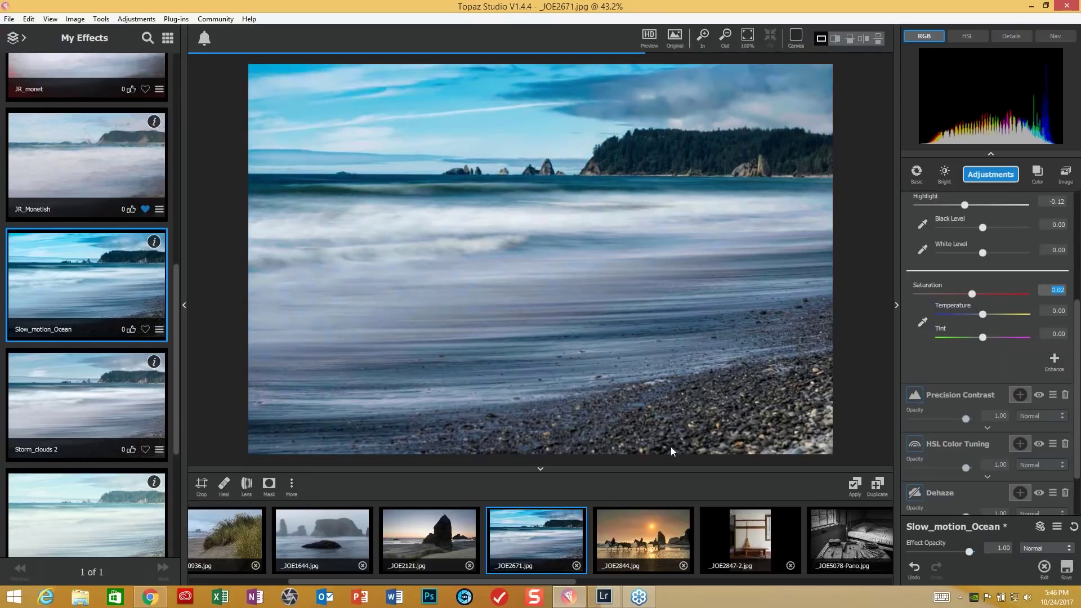
Hide the image strip and set Precision Contrast's Micro to 0.63, Low to 0.31, Medium to -0.12 and High to -0.21
{"action": "left_click", "coordinate": [539, 469]}
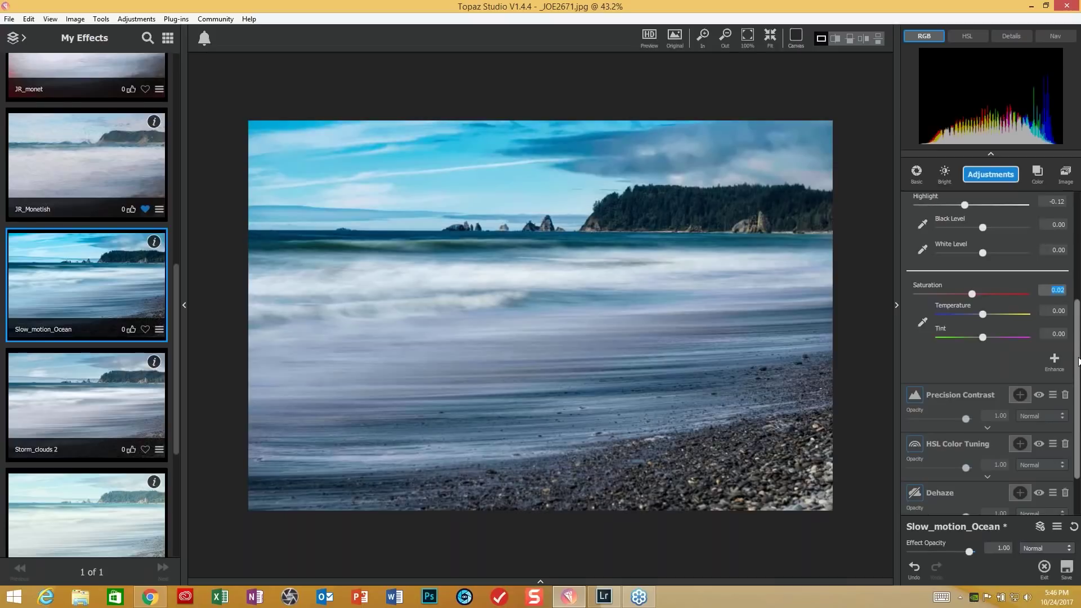
{"action": "left_click", "coordinate": [987, 430]}
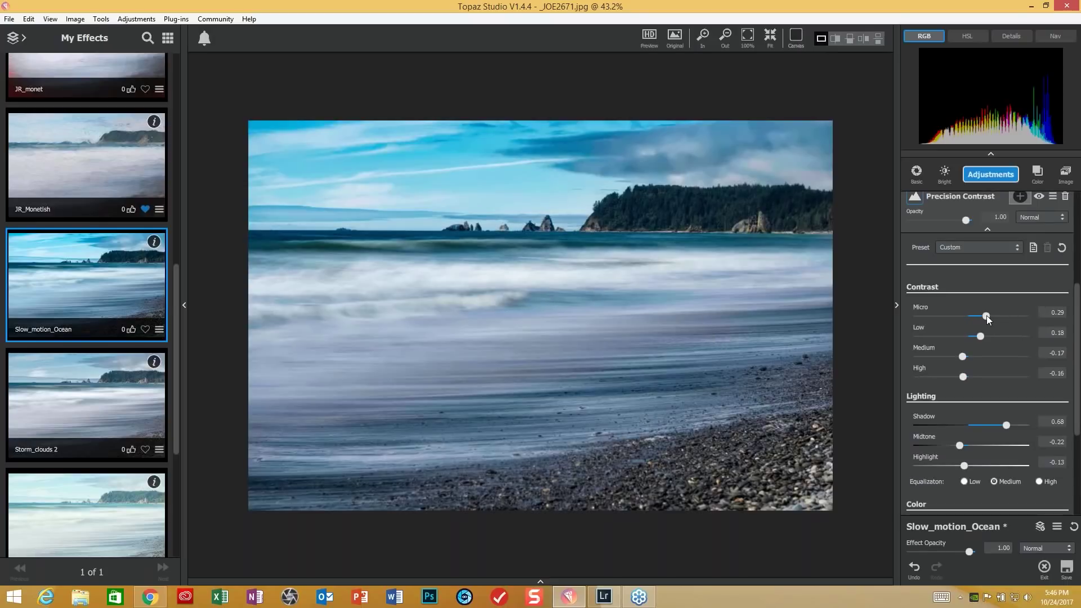
{"action": "left_click_drag", "start_coordinate": [986, 315], "coordinate": [1009, 315]}
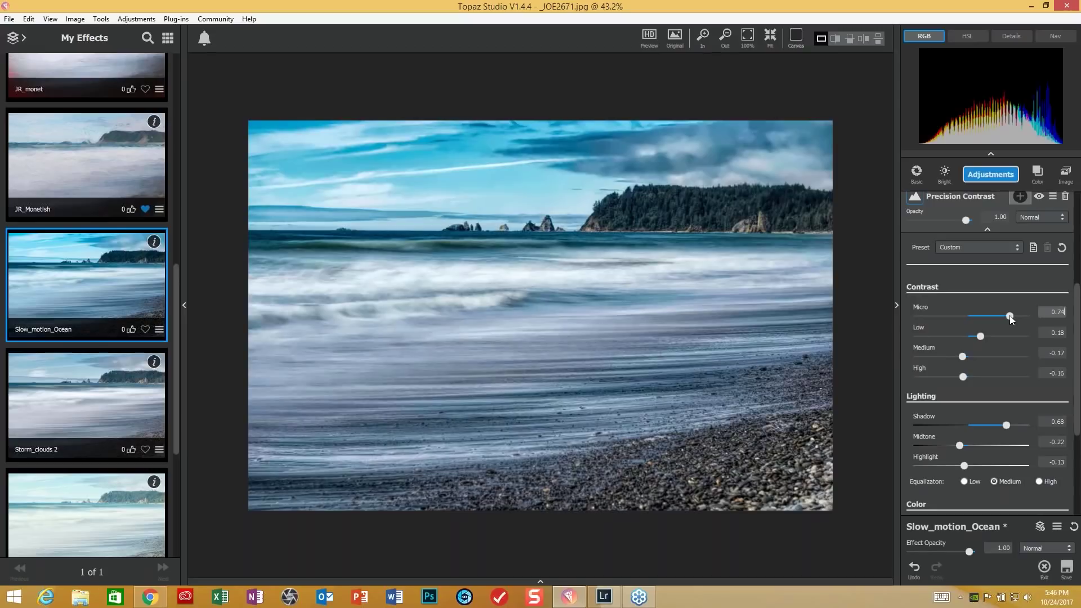
{"action": "left_click_drag", "start_coordinate": [1008, 316], "coordinate": [1002, 317]}
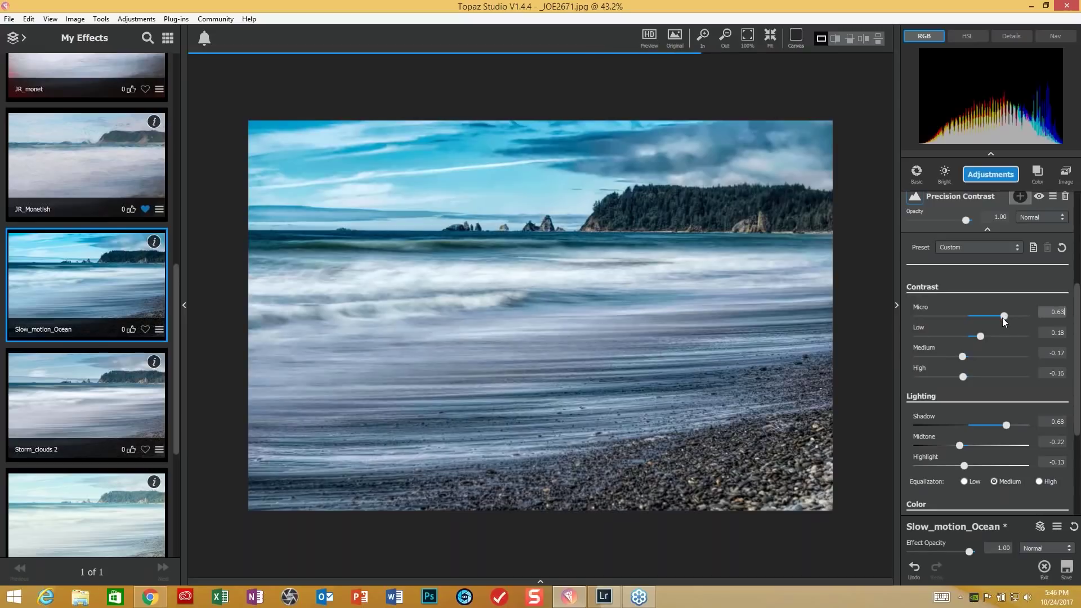
{"action": "left_click_drag", "start_coordinate": [975, 337], "coordinate": [994, 337]}
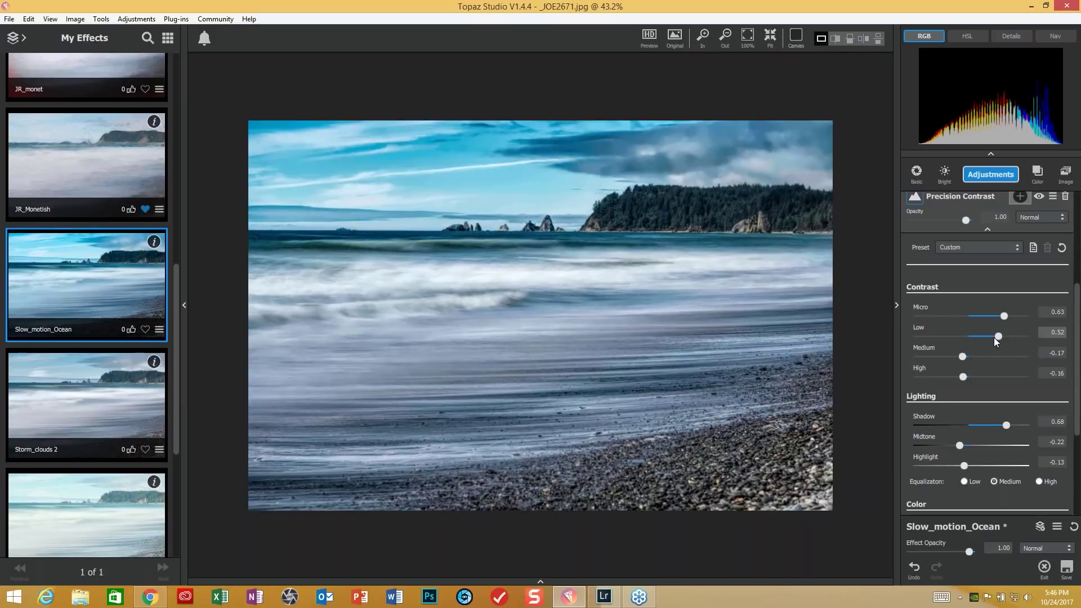
{"action": "left_click_drag", "start_coordinate": [991, 337], "coordinate": [959, 376]}
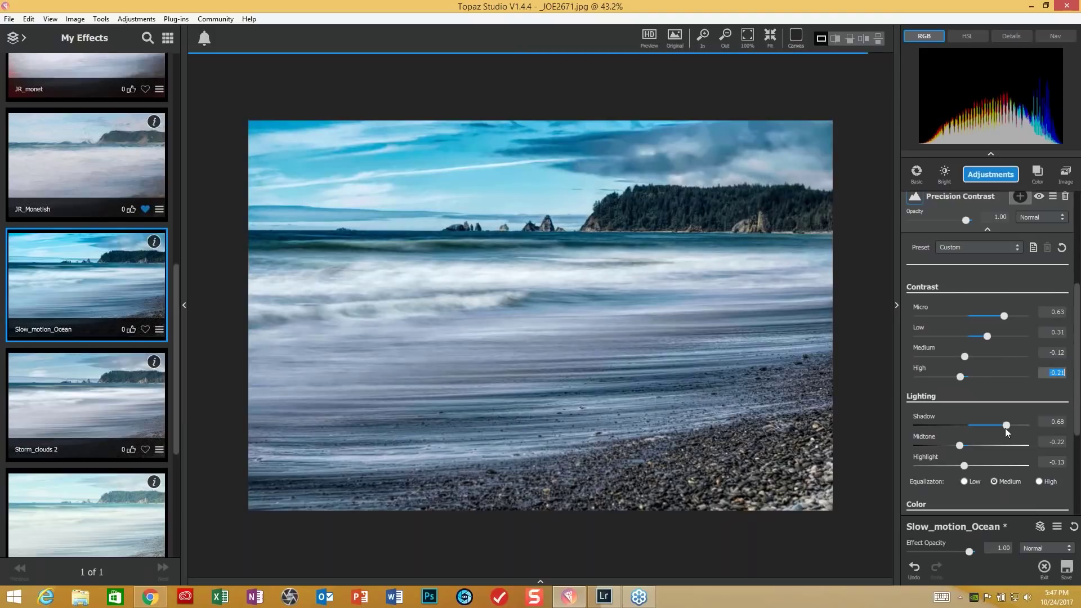
Set the Precision Contrast lighting to Shadow 0.24, Midtone 0.13 and Highlight -0.43
{"action": "left_click_drag", "start_coordinate": [1008, 426], "coordinate": [985, 426]}
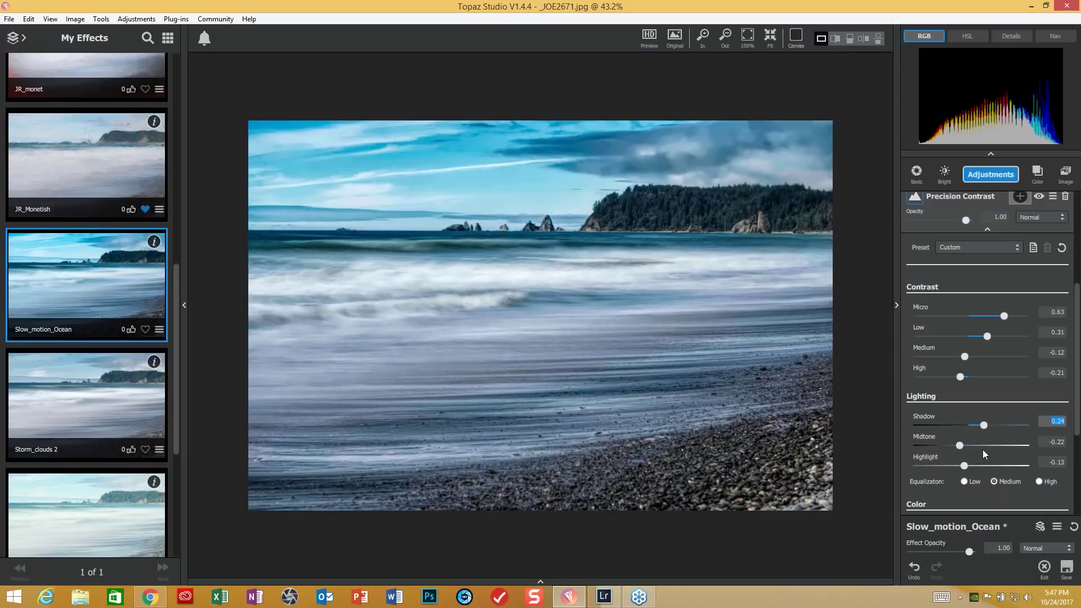
{"action": "left_click_drag", "start_coordinate": [960, 446], "coordinate": [995, 444]}
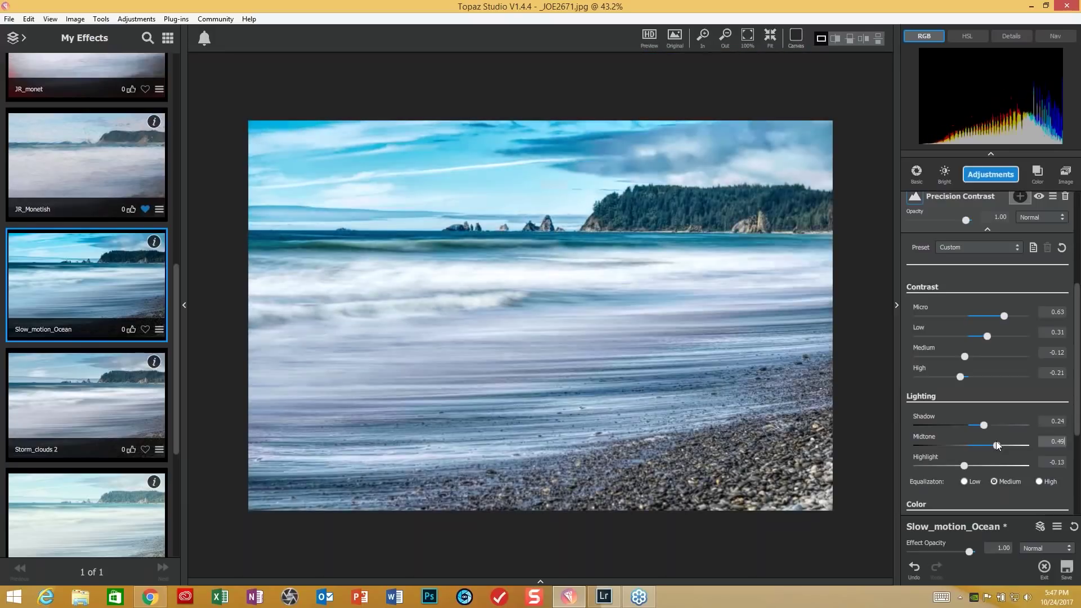
{"action": "mouse_move", "coordinate": [996, 444]}
{"action": "left_mouse_down"}
{"action": "mouse_move", "coordinate": [922, 448]}
{"action": "mouse_move", "coordinate": [979, 447]}
{"action": "left_mouse_up"}
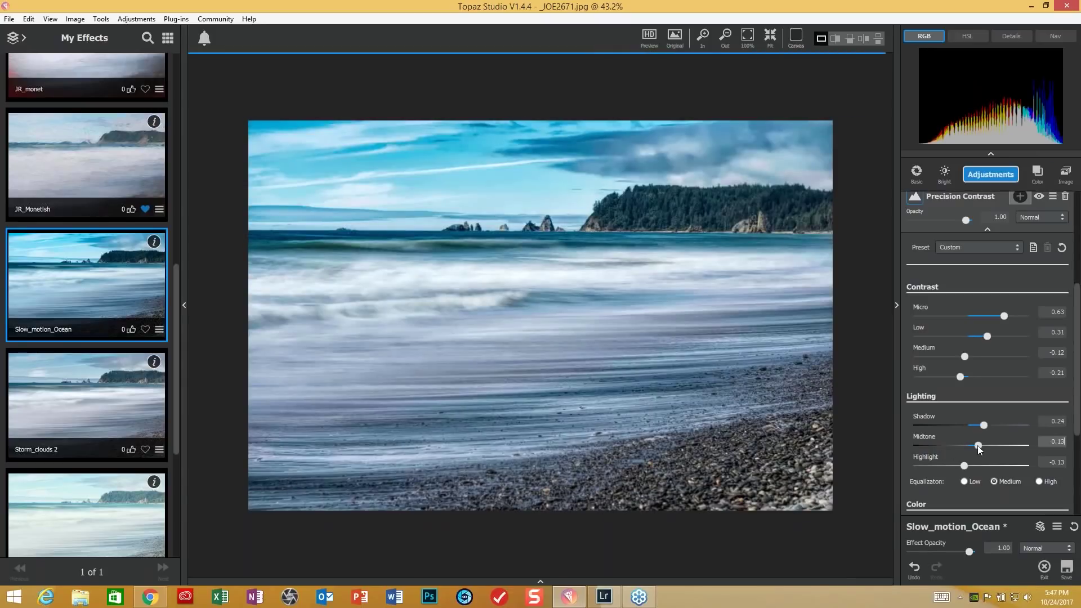
{"action": "left_click", "coordinate": [964, 466]}
{"action": "mouse_move", "coordinate": [965, 467]}
{"action": "left_mouse_down"}
{"action": "mouse_move", "coordinate": [923, 464]}
{"action": "mouse_move", "coordinate": [951, 461]}
{"action": "left_mouse_up"}
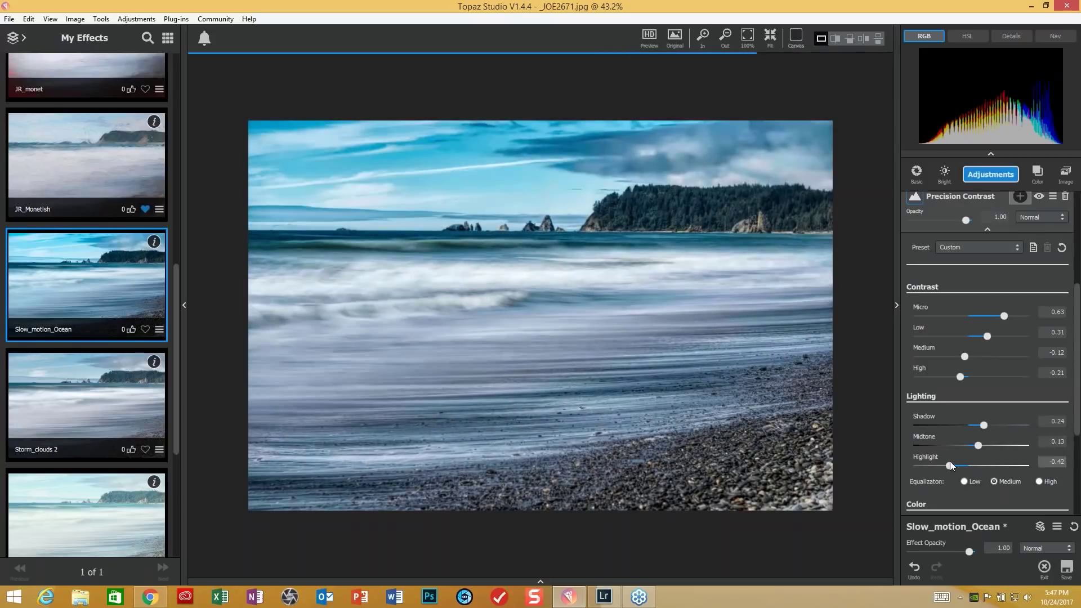
{"action": "left_click_drag", "start_coordinate": [950, 461], "coordinate": [948, 465]}
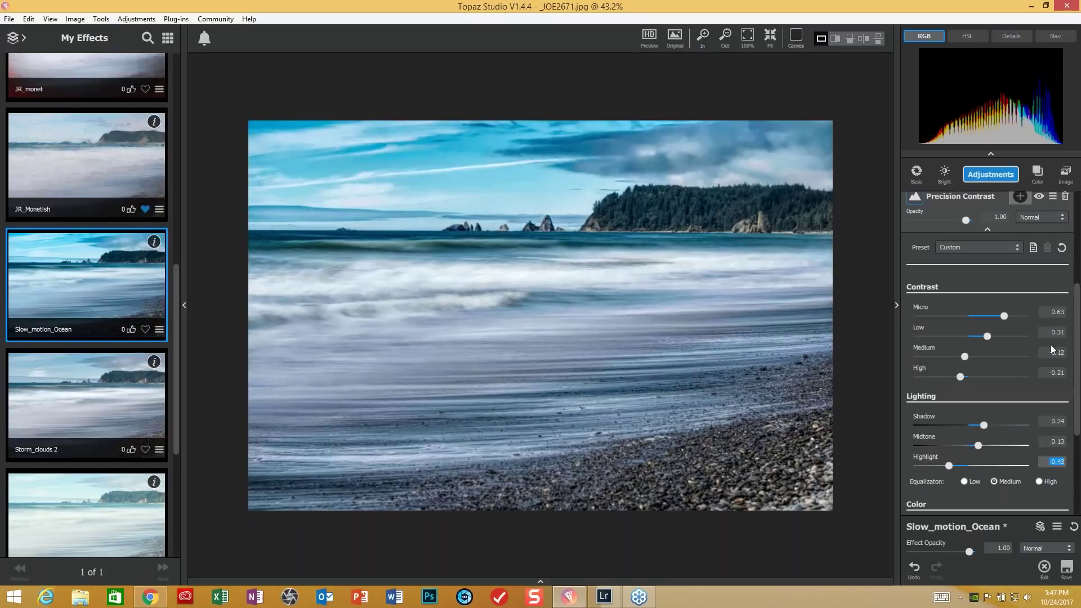
Set the Precision Contrast color Saturation to -0.05
{"action": "scroll", "coordinate": [1077, 346], "scroll_direction": "down", "scroll_amount": 5}
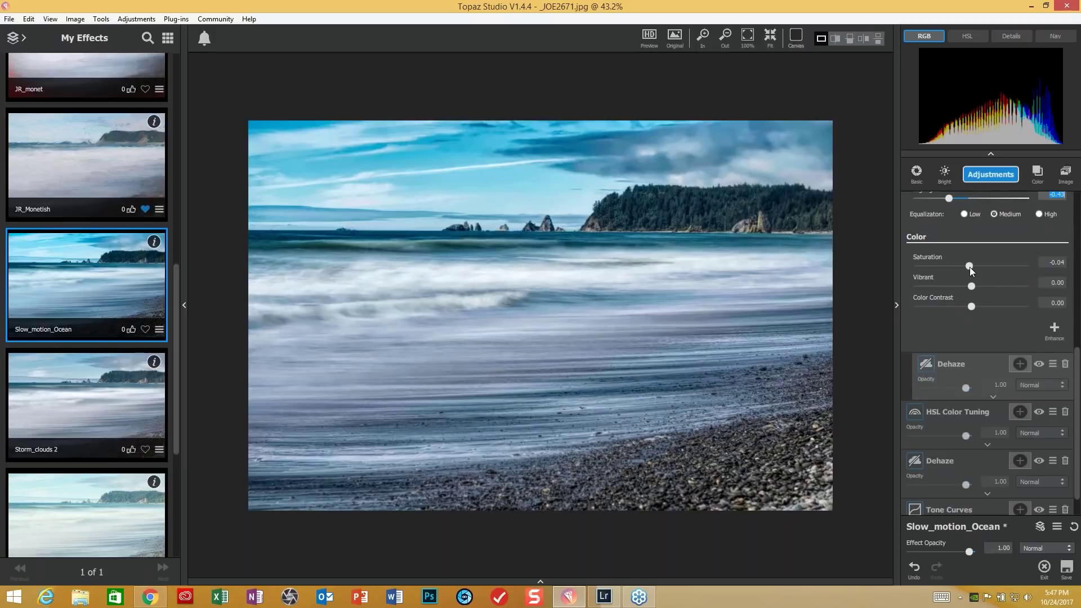
{"action": "left_click", "coordinate": [969, 267]}
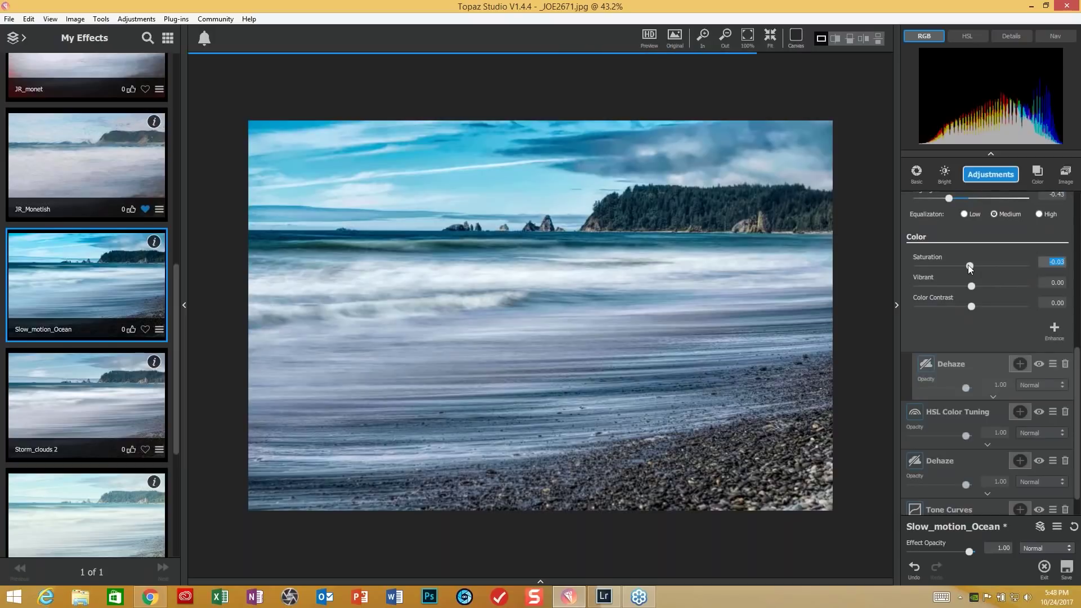
{"action": "mouse_move", "coordinate": [969, 266]}
{"action": "left_mouse_down"}
{"action": "mouse_move", "coordinate": [937, 264]}
{"action": "mouse_move", "coordinate": [968, 266]}
{"action": "left_mouse_up"}
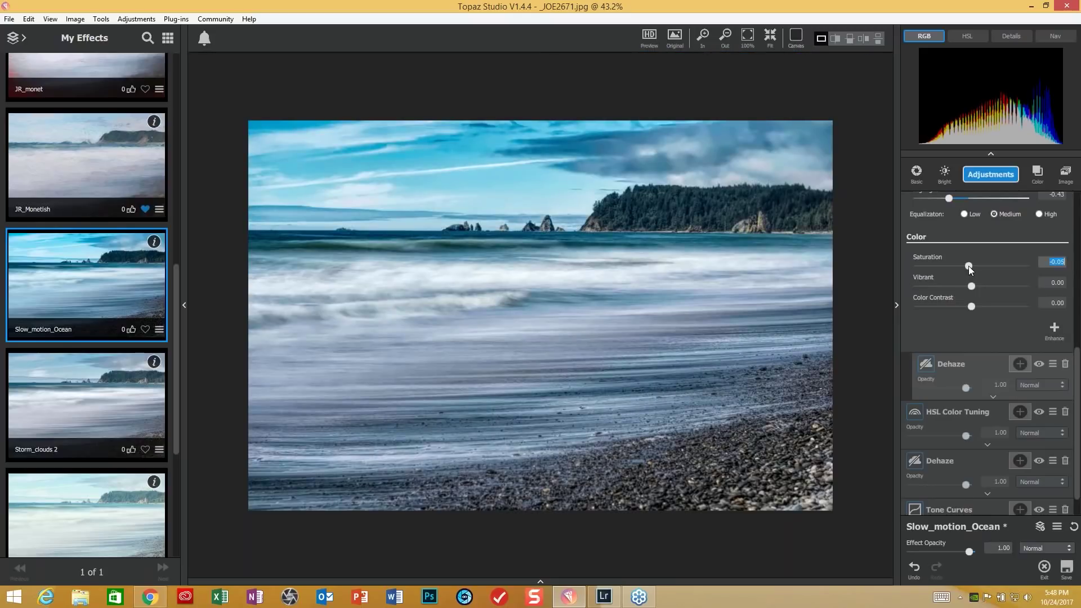
Set the Dehaze enhancement under Precision Contrast to Strength 0.37 and Suppress Artifacts 0.12
{"action": "left_click", "coordinate": [993, 399]}
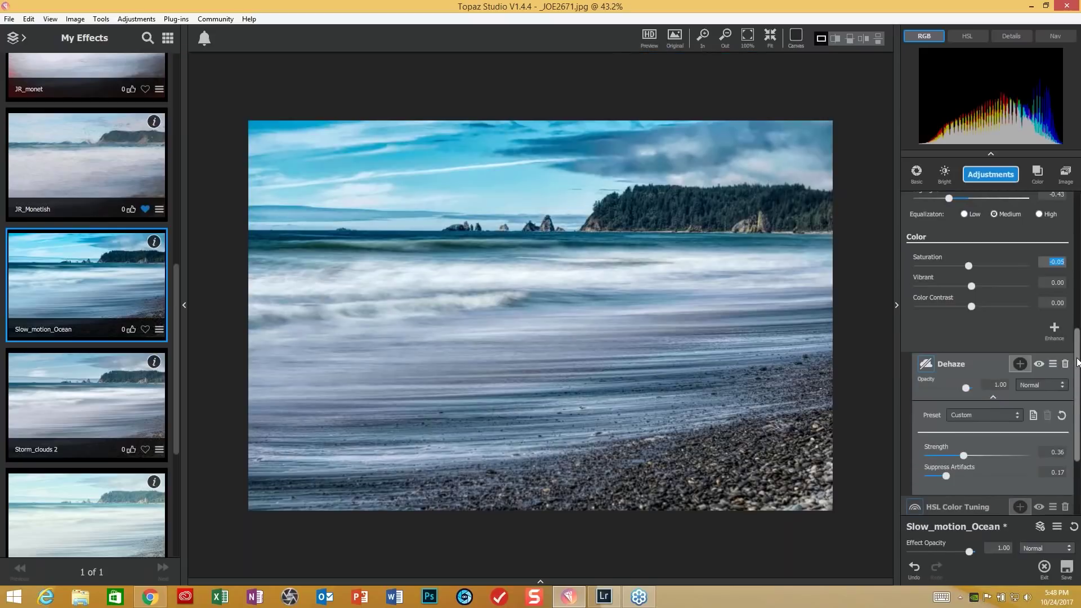
{"action": "scroll", "coordinate": [954, 332], "scroll_direction": "down", "scroll_amount": 3}
{"action": "left_click", "coordinate": [965, 329]}
{"action": "left_click_drag", "start_coordinate": [961, 329], "coordinate": [940, 349]}
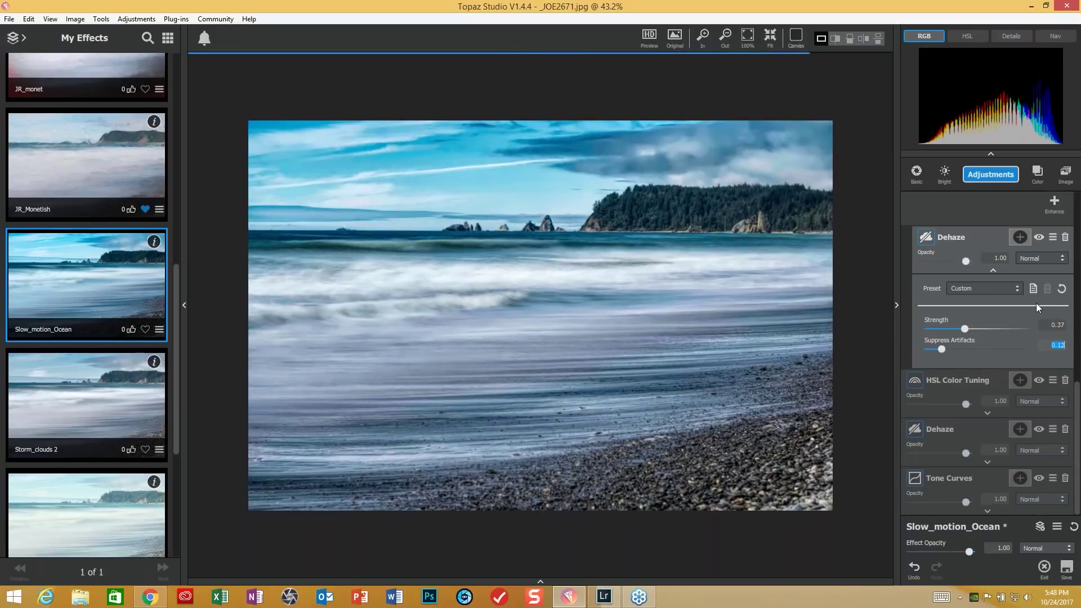
Mask the Dehaze enhancement by luminosity, sampling the bright water to exclude it, and set Mask Transparency to 0.19
{"action": "left_click", "coordinate": [1020, 237]}
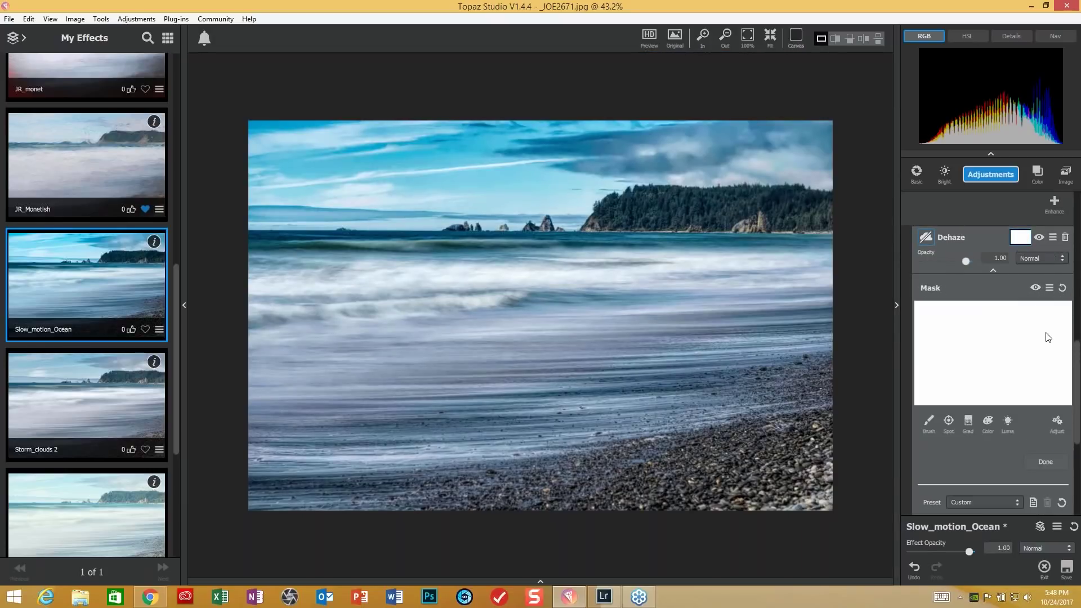
{"action": "left_click", "coordinate": [1007, 422]}
{"action": "left_click", "coordinate": [508, 346]}
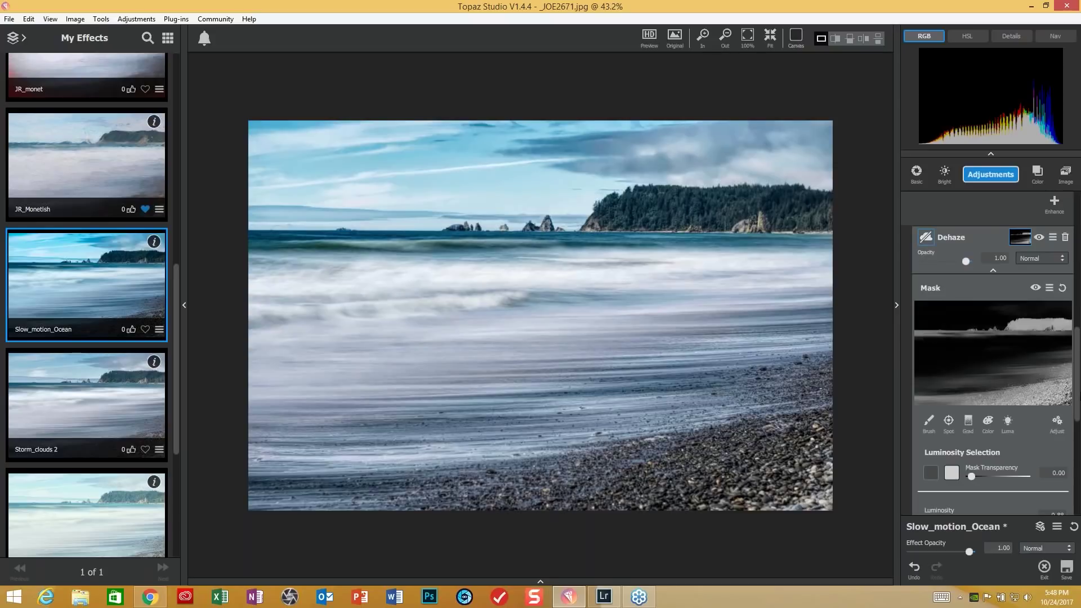
{"action": "left_click", "coordinate": [973, 476]}
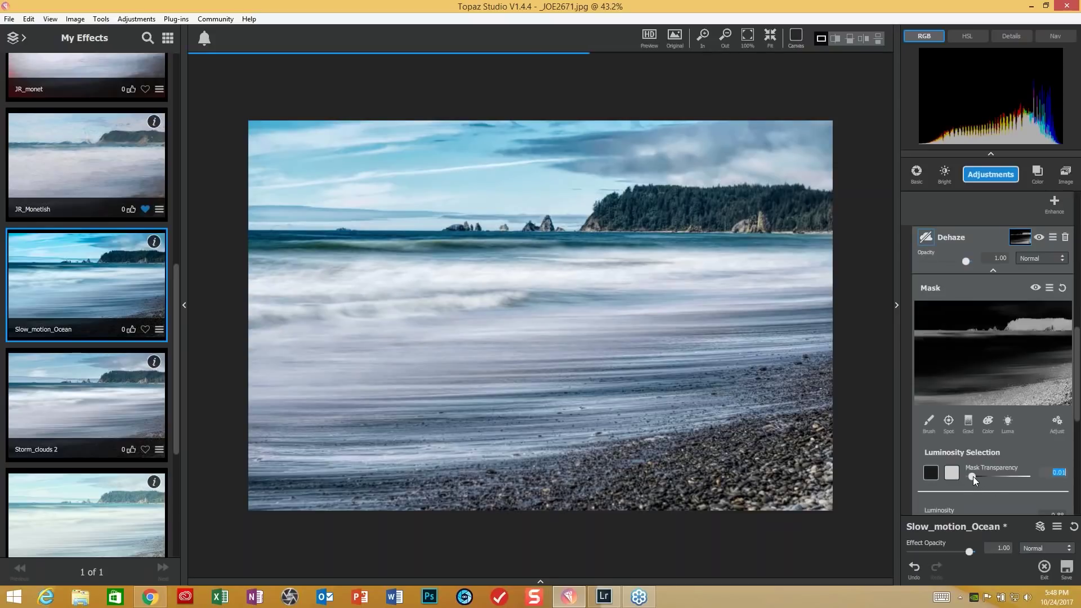
{"action": "left_click_drag", "start_coordinate": [977, 477], "coordinate": [980, 480]}
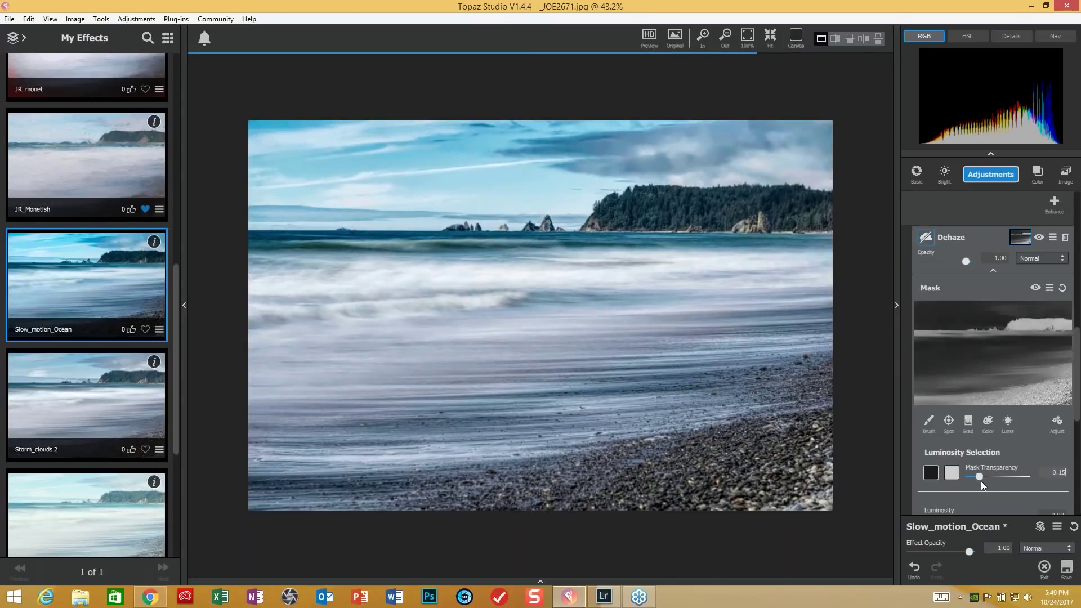
{"action": "left_click_drag", "start_coordinate": [980, 481], "coordinate": [981, 479]}
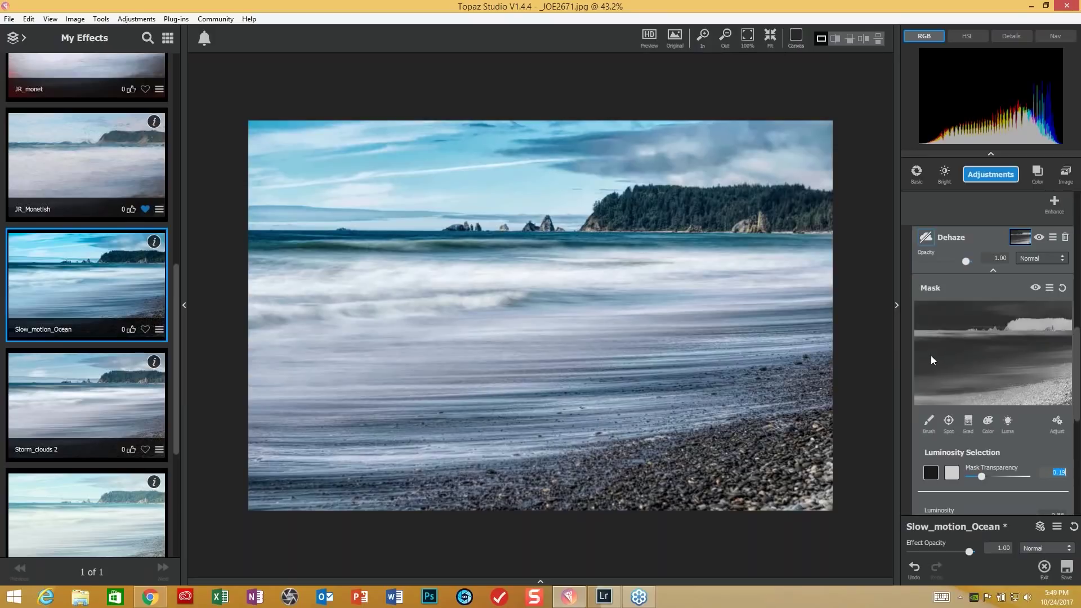
In HSL Color Tuning, set Blue Saturation to -0.15 and Blue Lightness to 0.12
{"action": "left_click_drag", "start_coordinate": [1077, 367], "coordinate": [1076, 456]}
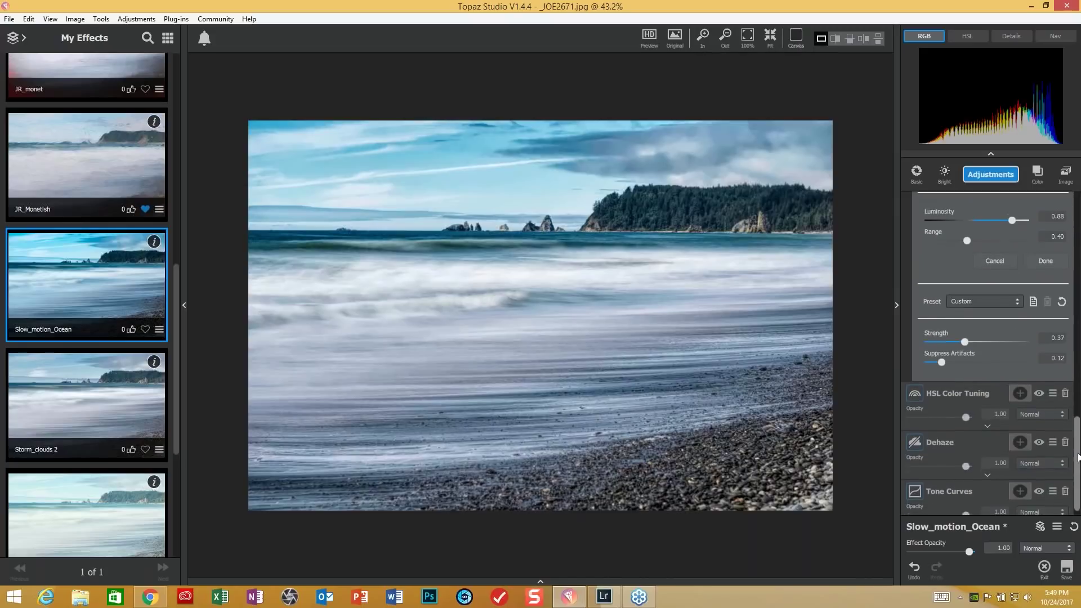
{"action": "left_click", "coordinate": [988, 429]}
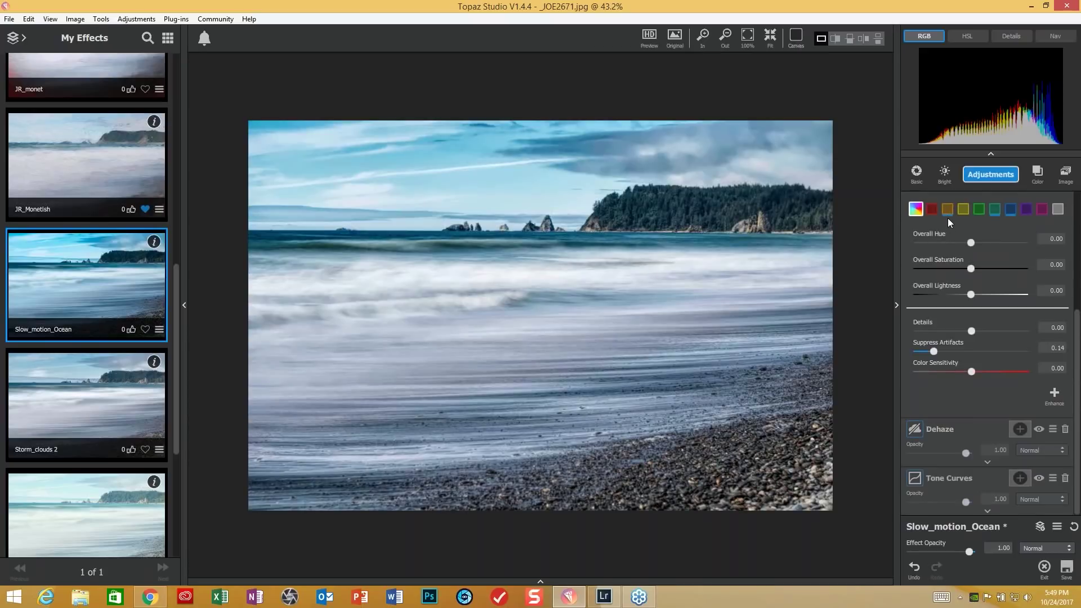
{"action": "mouse_move", "coordinate": [1008, 214]}
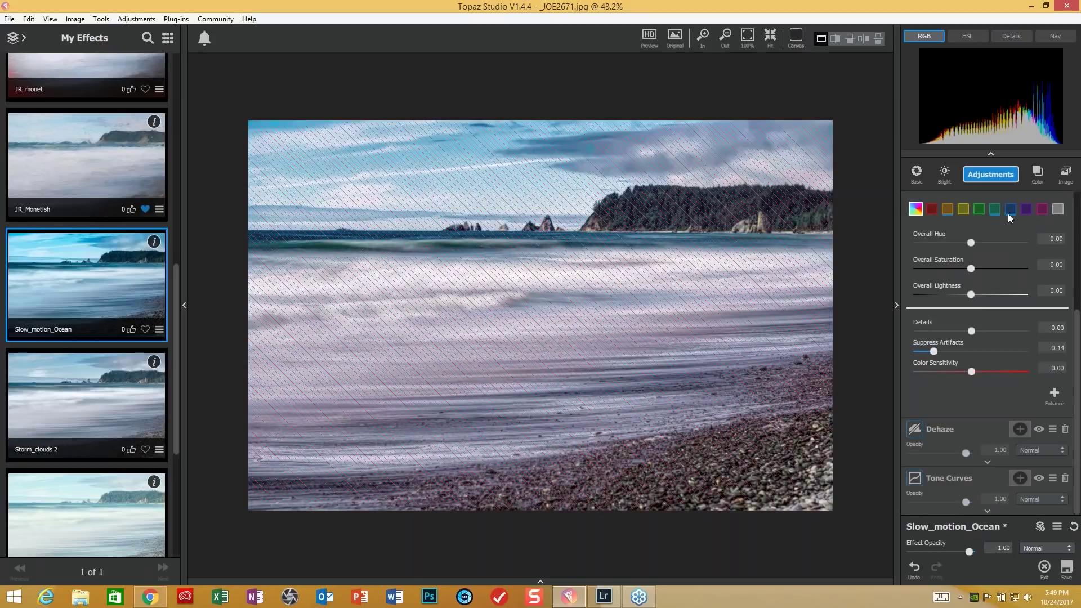
{"action": "left_click", "coordinate": [1009, 210]}
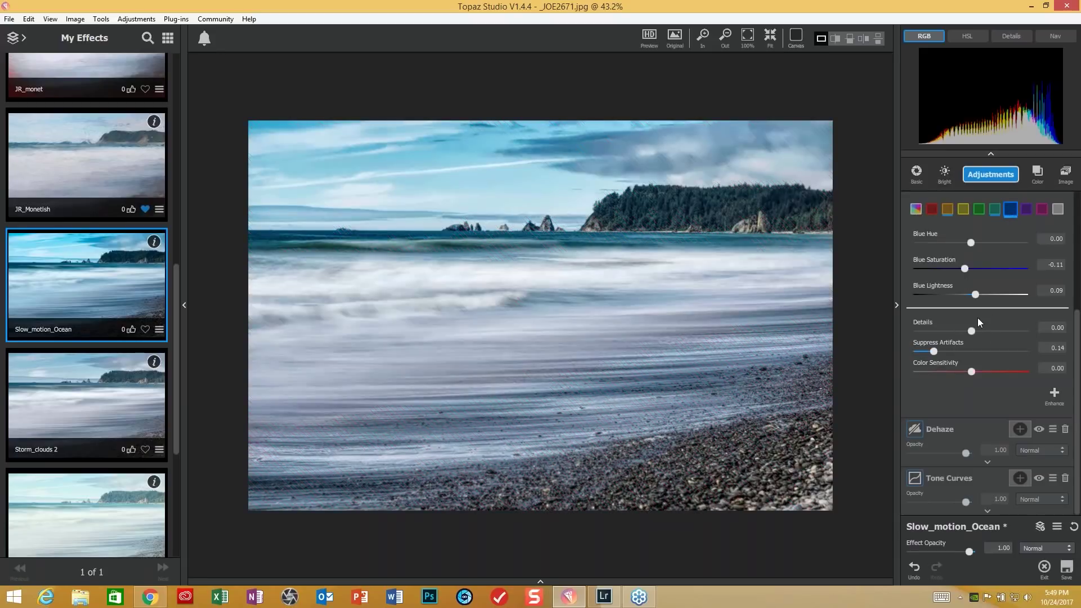
{"action": "left_click_drag", "start_coordinate": [974, 294], "coordinate": [915, 272]}
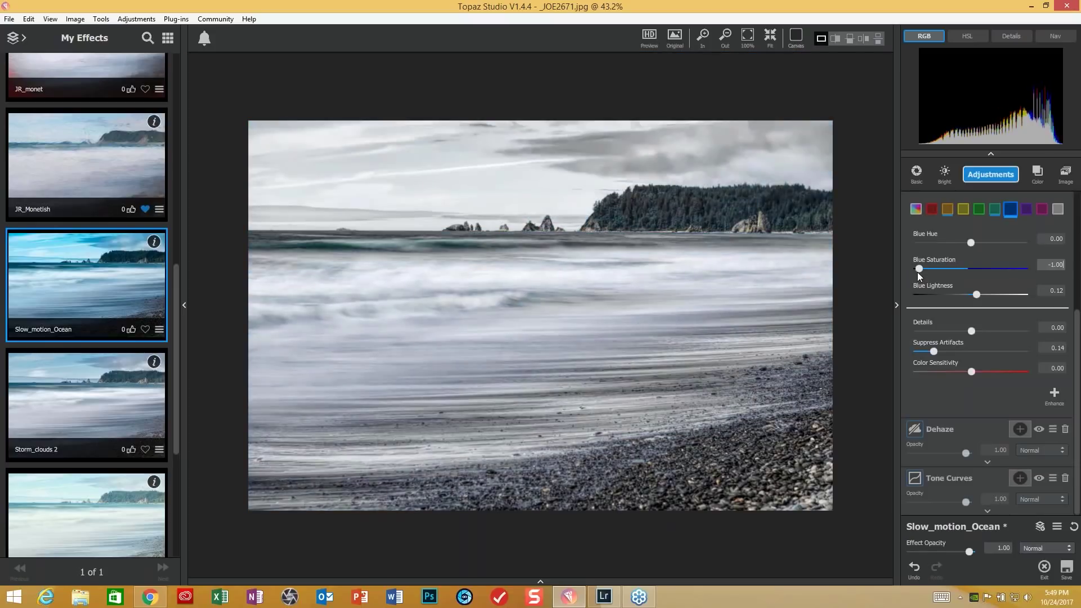
{"action": "left_click_drag", "start_coordinate": [933, 272], "coordinate": [959, 272]}
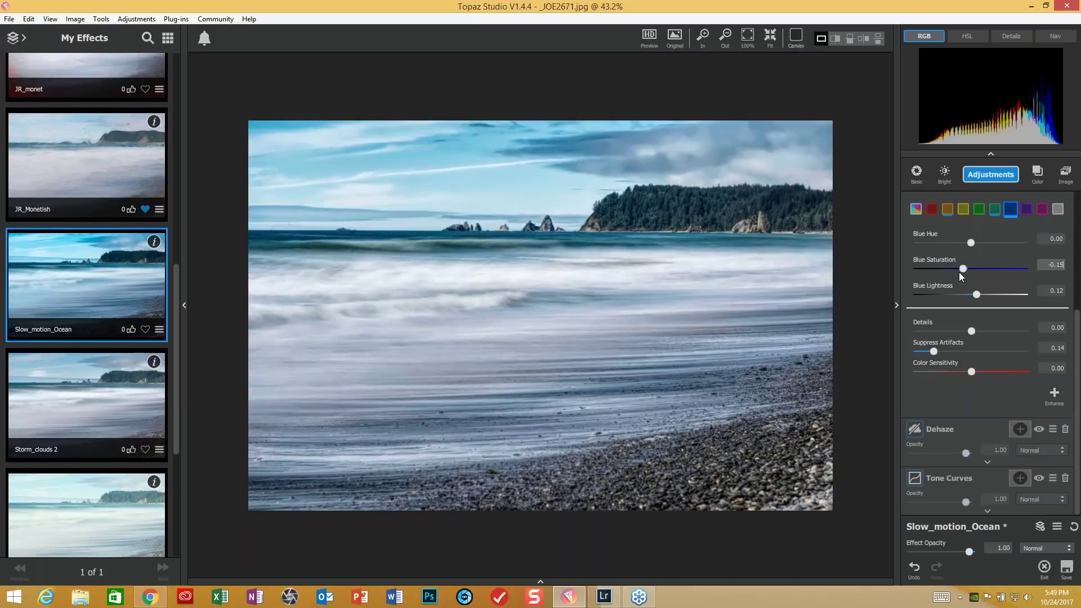
{"action": "left_click", "coordinate": [958, 272]}
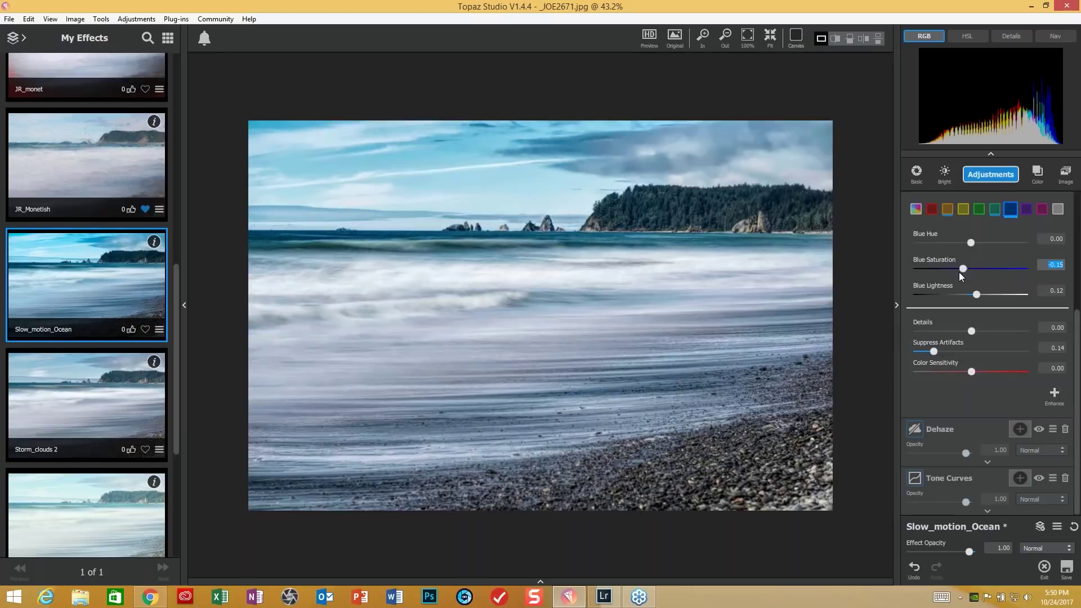
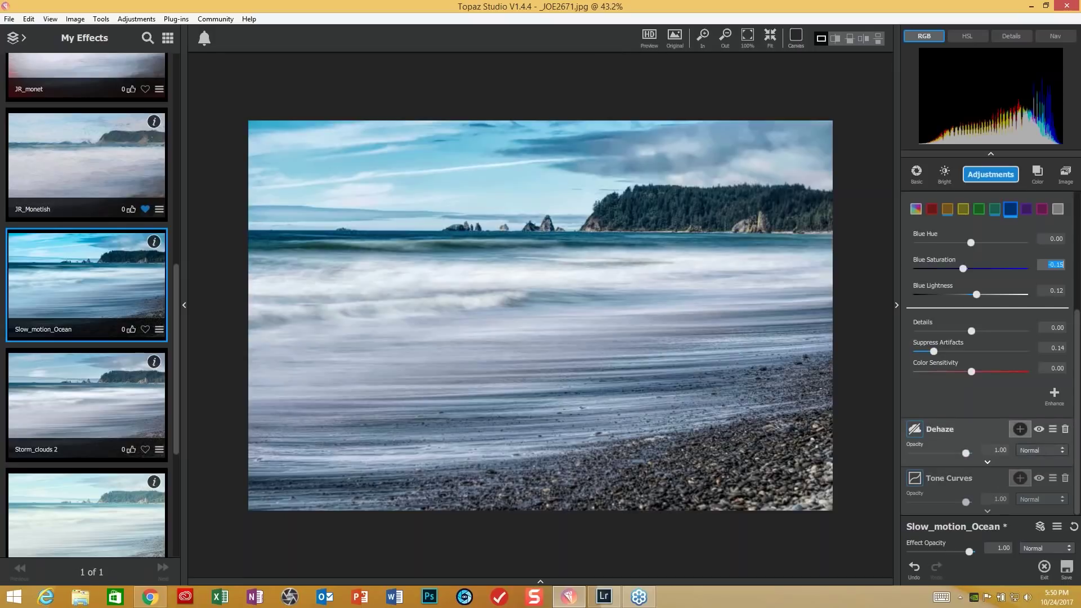
Compare the photo with the separate Dehaze adjustment below HSL Color Tuning hidden and shown
{"action": "left_click", "coordinate": [988, 462]}
{"action": "left_click_drag", "start_coordinate": [952, 396], "coordinate": [950, 397]}
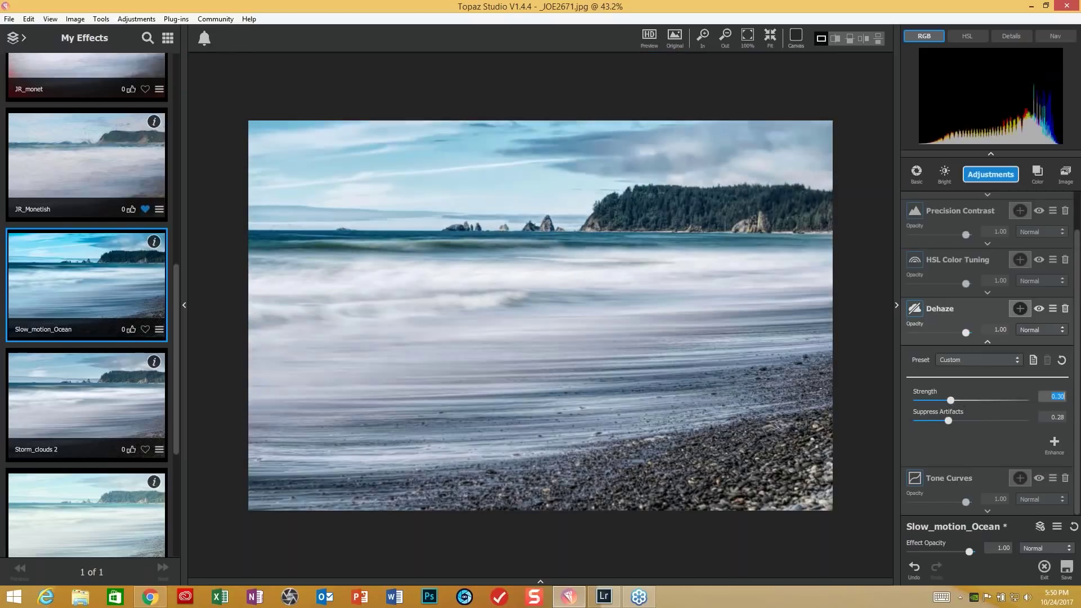
{"action": "left_click", "coordinate": [1039, 309]}
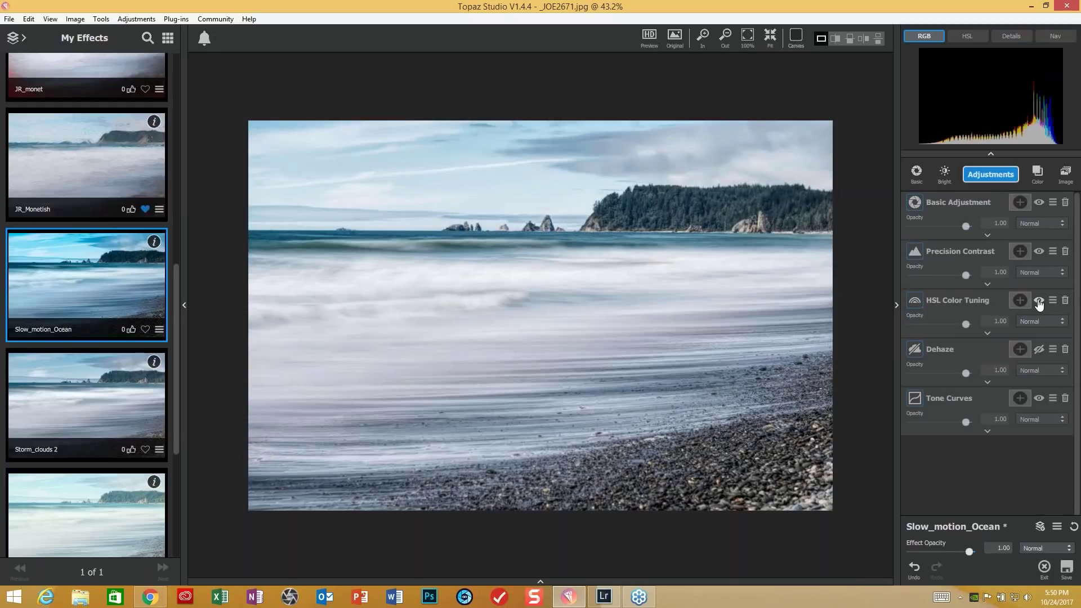
{"action": "left_click", "coordinate": [1039, 350]}
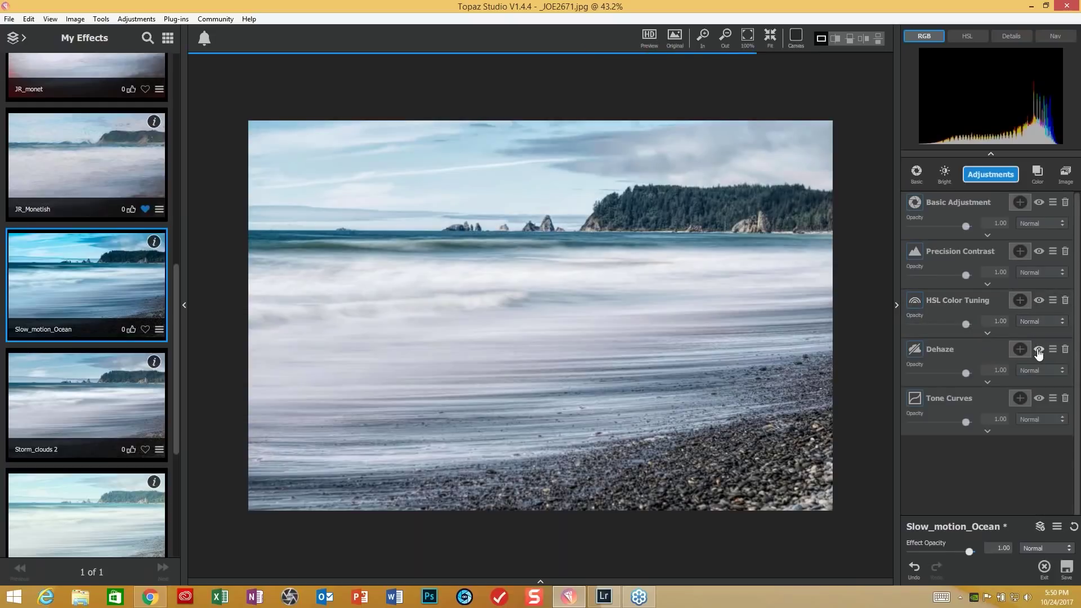
Set the Strength of the separate Dehaze adjustment to 0.69
{"action": "left_click", "coordinate": [985, 383]}
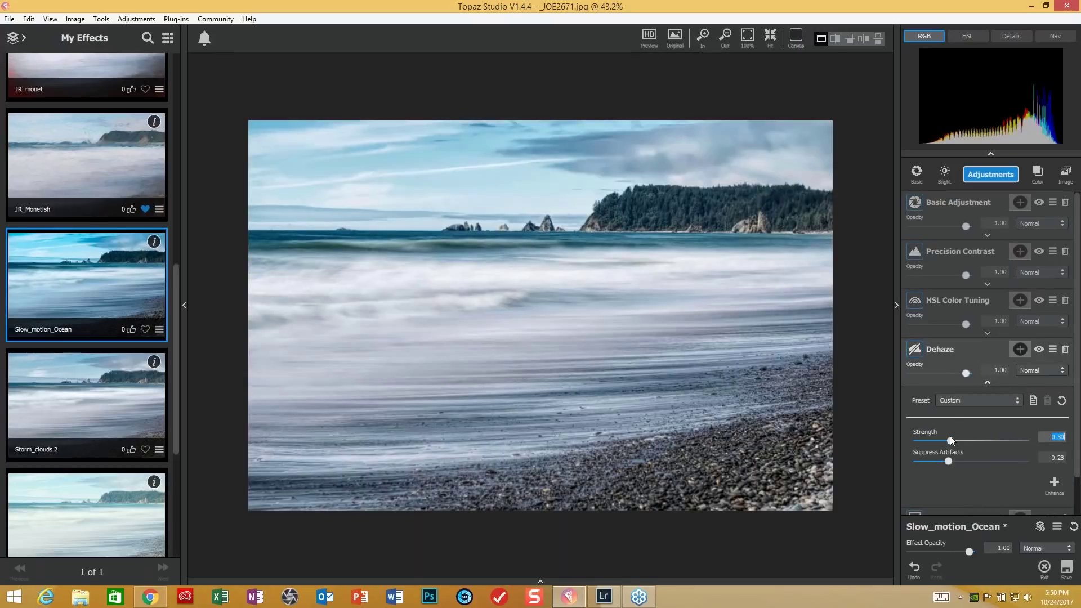
{"action": "left_click_drag", "start_coordinate": [951, 441], "coordinate": [983, 438]}
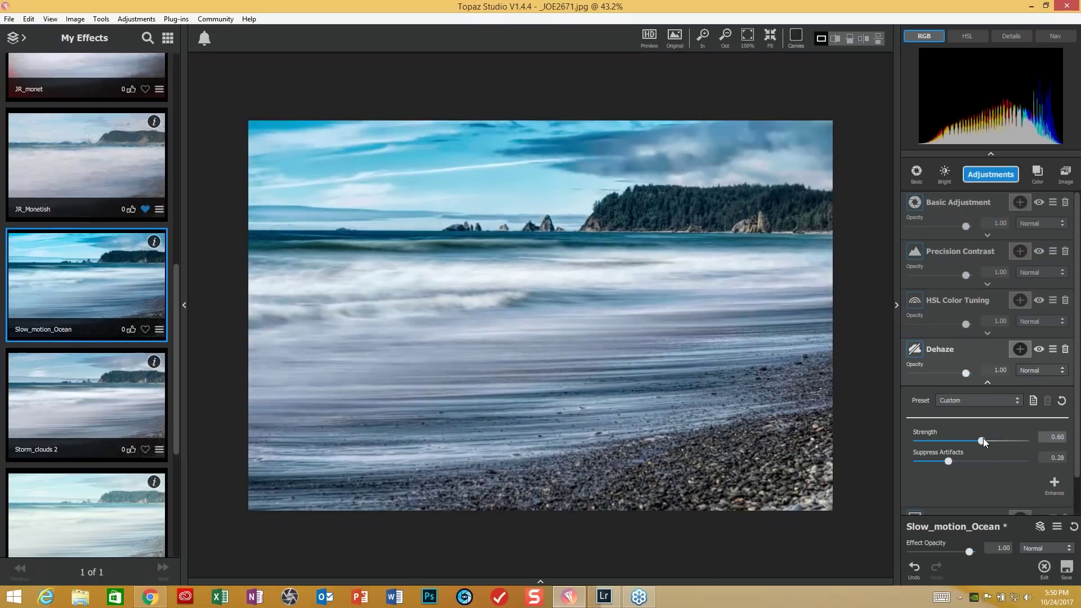
{"action": "left_click_drag", "start_coordinate": [983, 438], "coordinate": [996, 437]}
{"action": "left_click", "coordinate": [1002, 437]}
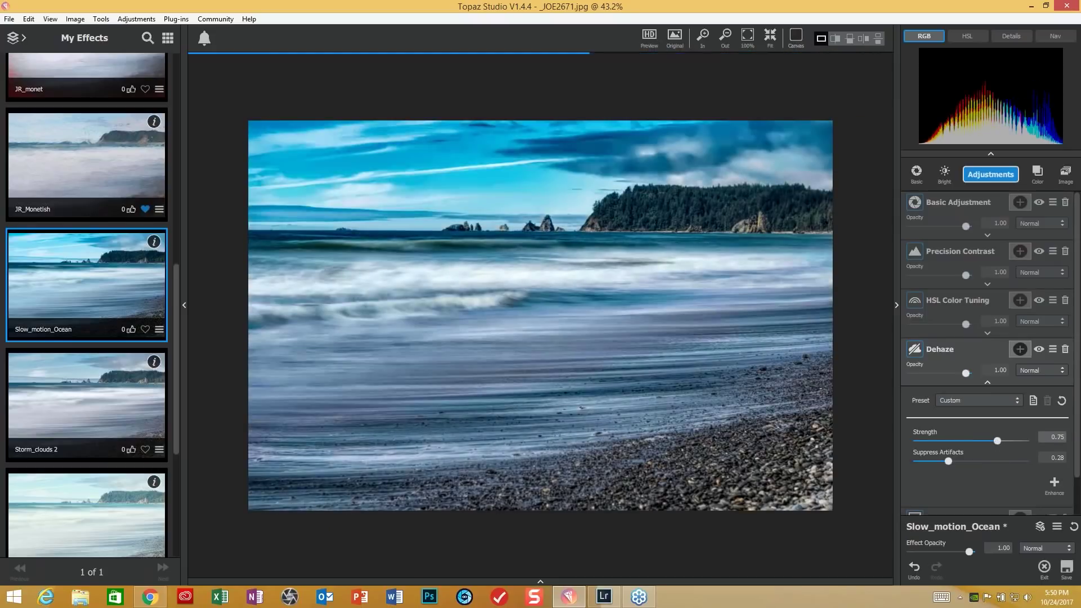
{"action": "left_click", "coordinate": [992, 443]}
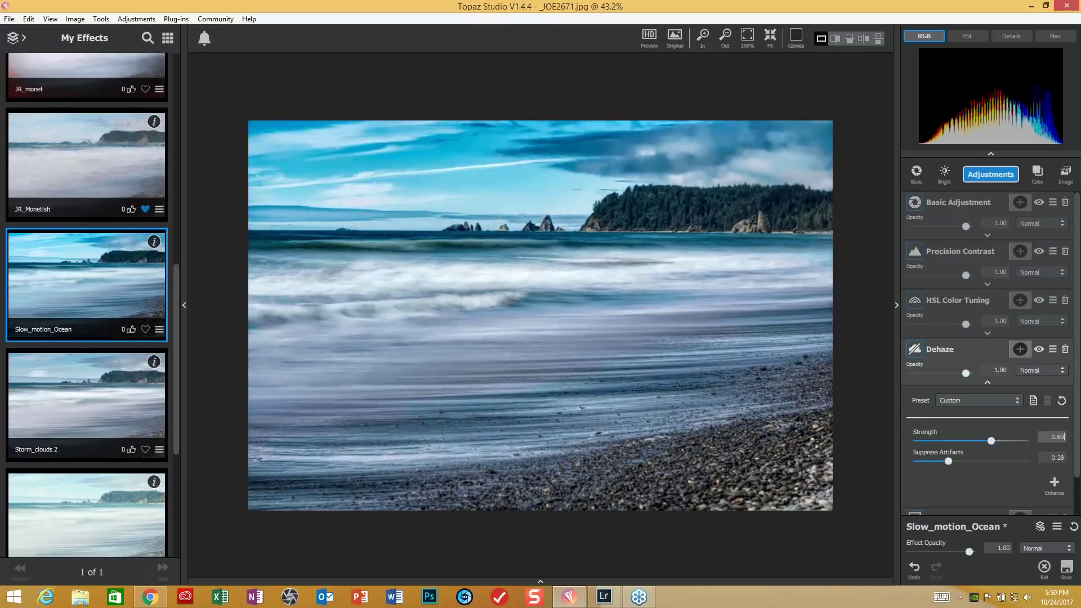
{"action": "left_click", "coordinate": [1056, 437]}
Mask the separate Dehaze adjustment by luminosity, sampling the bright surf to exclude it, and set Mask Transparency to 0.23
{"action": "left_click", "coordinate": [1020, 350]}
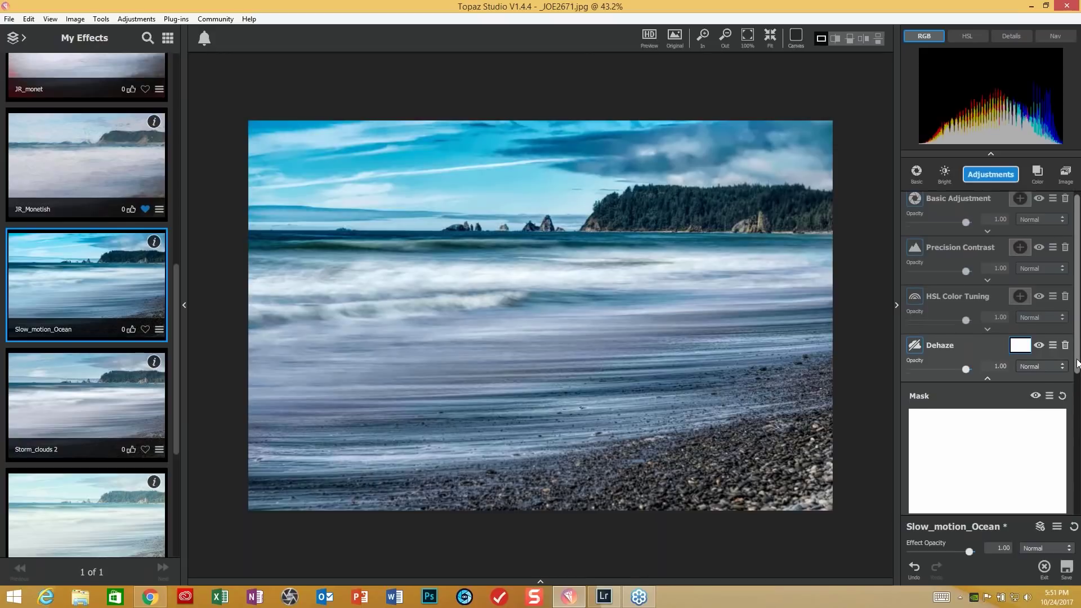
{"action": "scroll", "coordinate": [1078, 363], "scroll_direction": "down", "scroll_amount": 2}
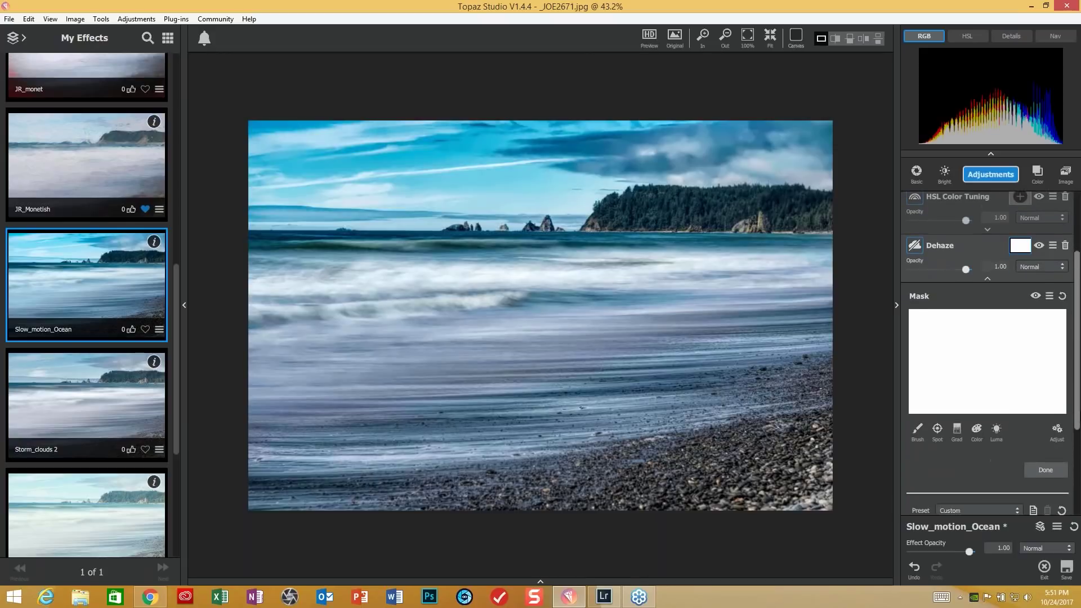
{"action": "left_click", "coordinate": [996, 428]}
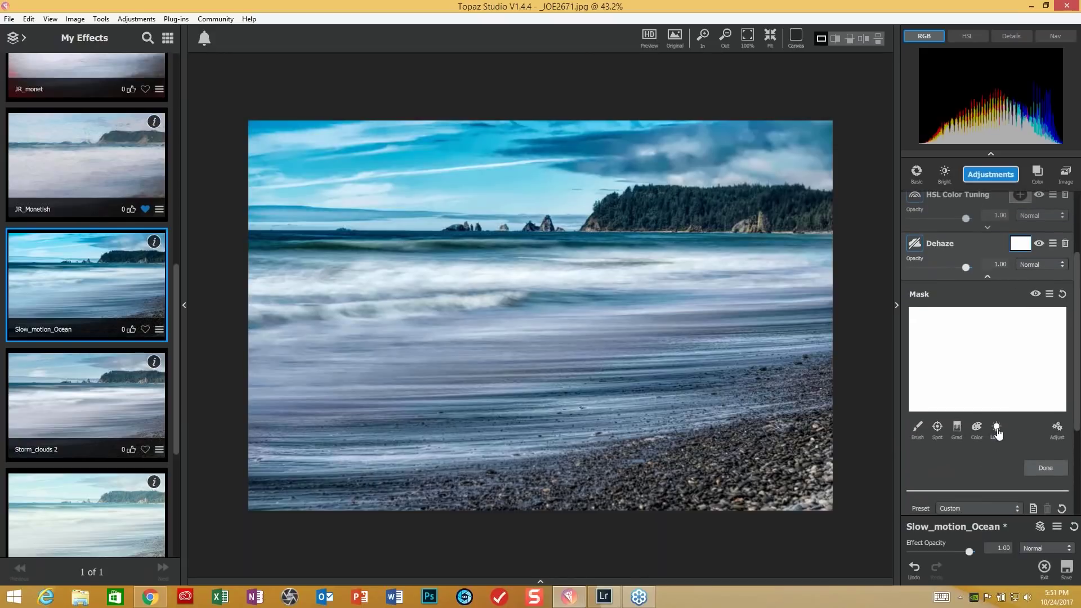
{"action": "left_click", "coordinate": [607, 268]}
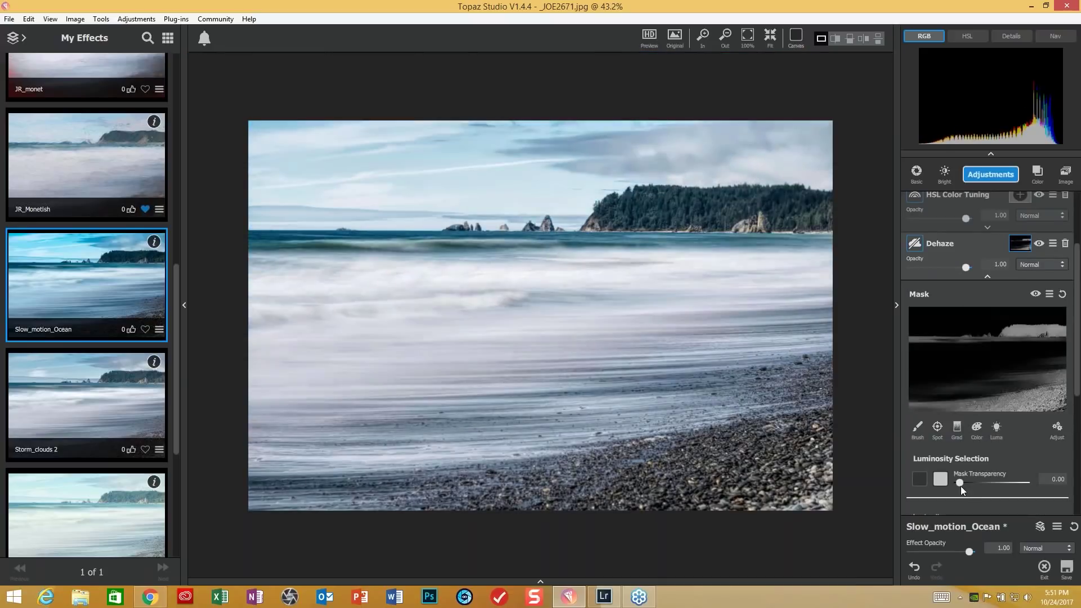
{"action": "left_click_drag", "start_coordinate": [960, 481], "coordinate": [974, 482]}
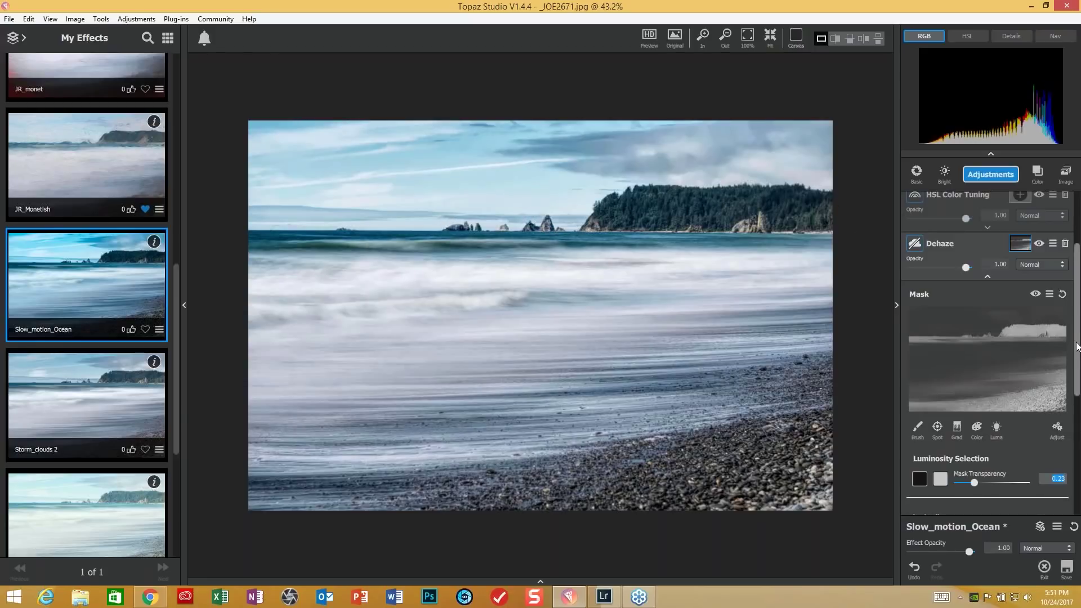
Reset the Tone Curves adjustment to its default straight line
{"action": "scroll", "coordinate": [1013, 349], "scroll_direction": "down", "scroll_amount": 5}
{"action": "scroll", "coordinate": [991, 349], "scroll_direction": "down", "scroll_amount": 3}
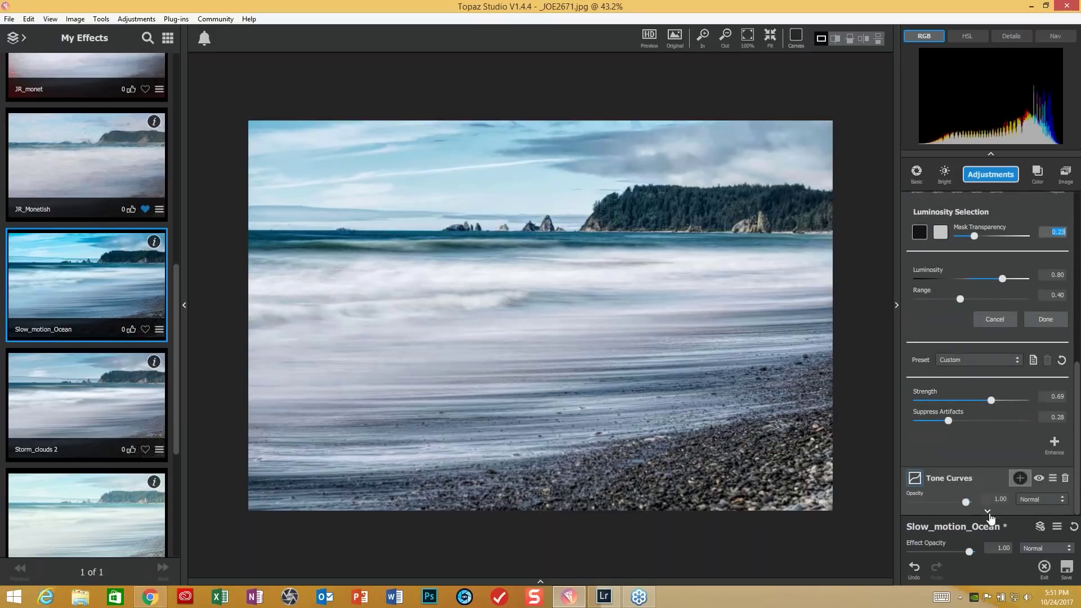
{"action": "left_click", "coordinate": [989, 512]}
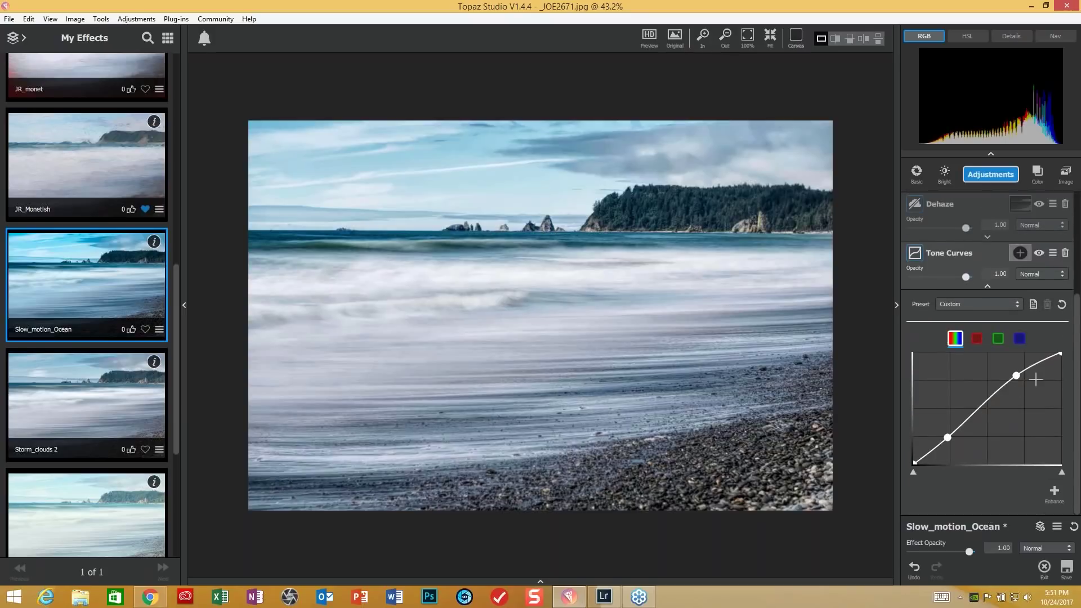
{"action": "left_click", "coordinate": [1062, 304]}
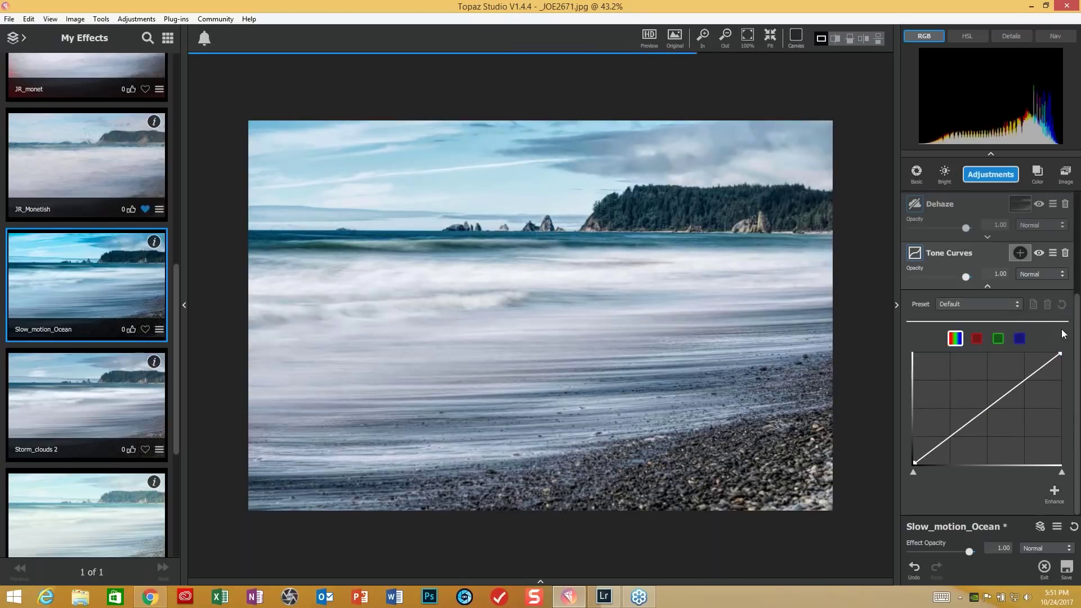
Add highlight, midtone and shadow points to the RGB tone curve, keeping them near the diagonal with the midtone slightly below it
{"action": "left_click", "coordinate": [1039, 369]}
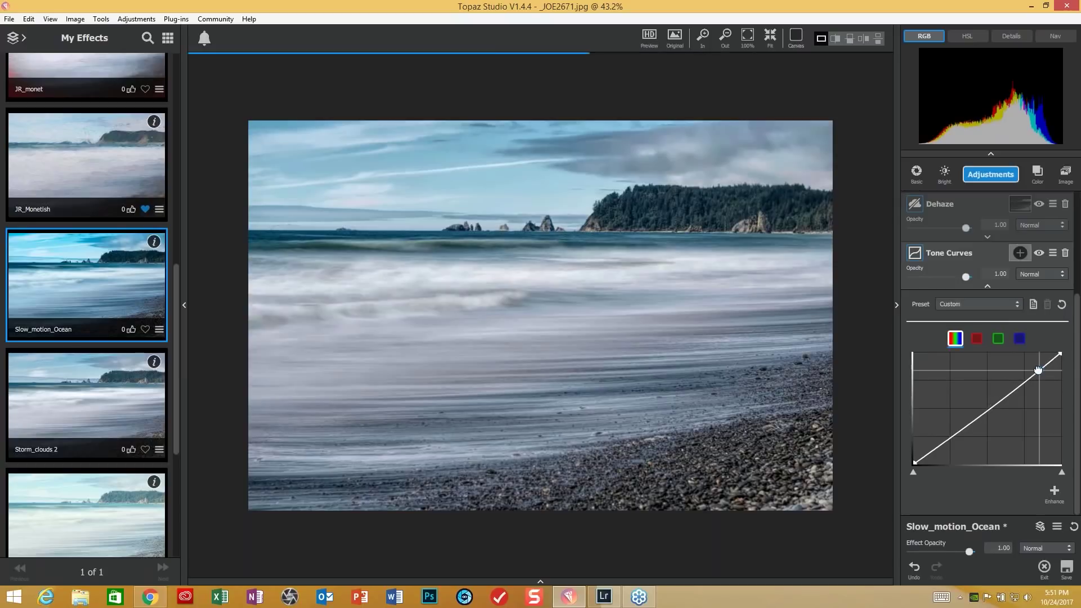
{"action": "mouse_move", "coordinate": [1037, 367]}
{"action": "left_mouse_down"}
{"action": "mouse_move", "coordinate": [1040, 380]}
{"action": "mouse_move", "coordinate": [1039, 369]}
{"action": "left_mouse_up"}
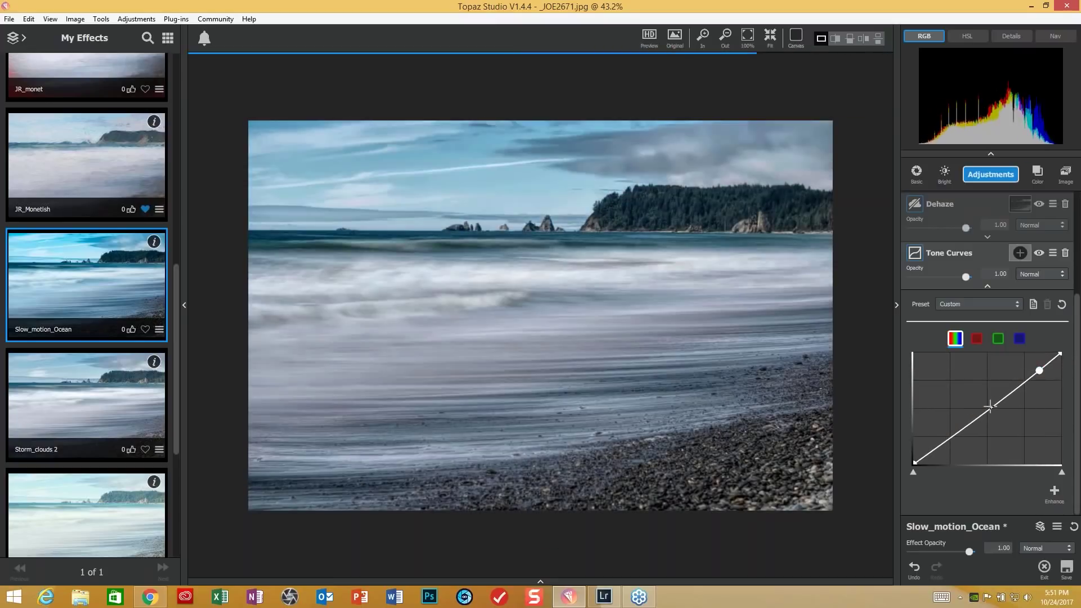
{"action": "left_click_drag", "start_coordinate": [989, 406], "coordinate": [989, 403]}
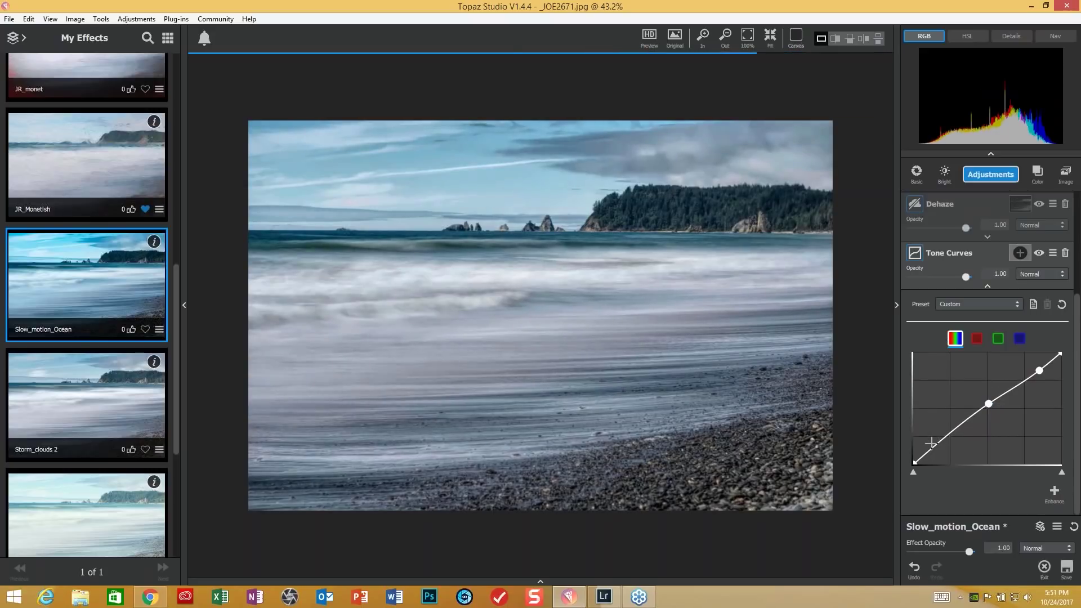
{"action": "left_click_drag", "start_coordinate": [940, 442], "coordinate": [941, 450]}
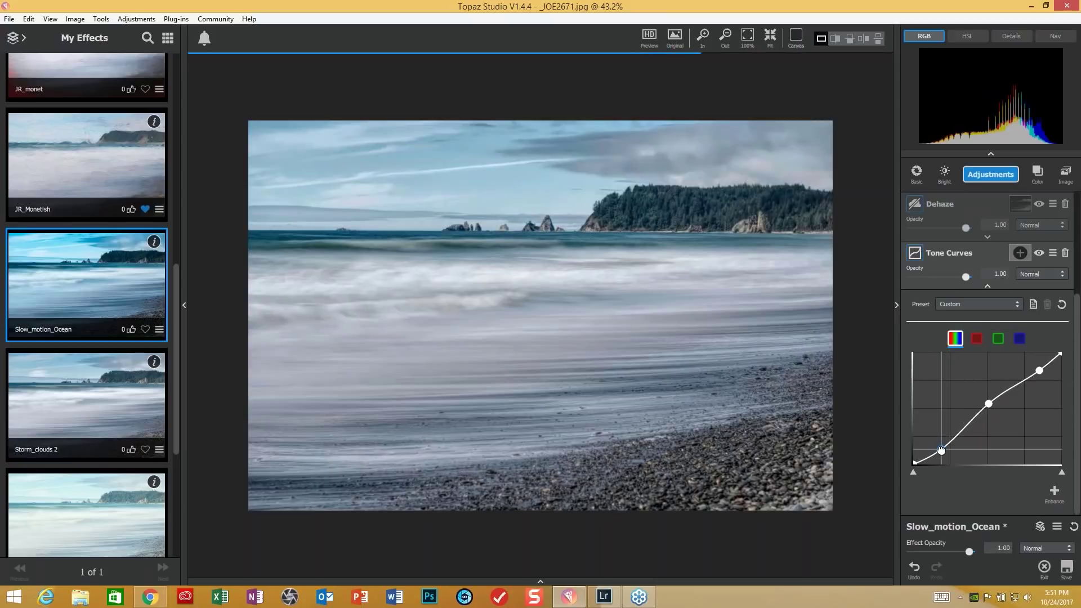
{"action": "left_click_drag", "start_coordinate": [941, 450], "coordinate": [941, 435]}
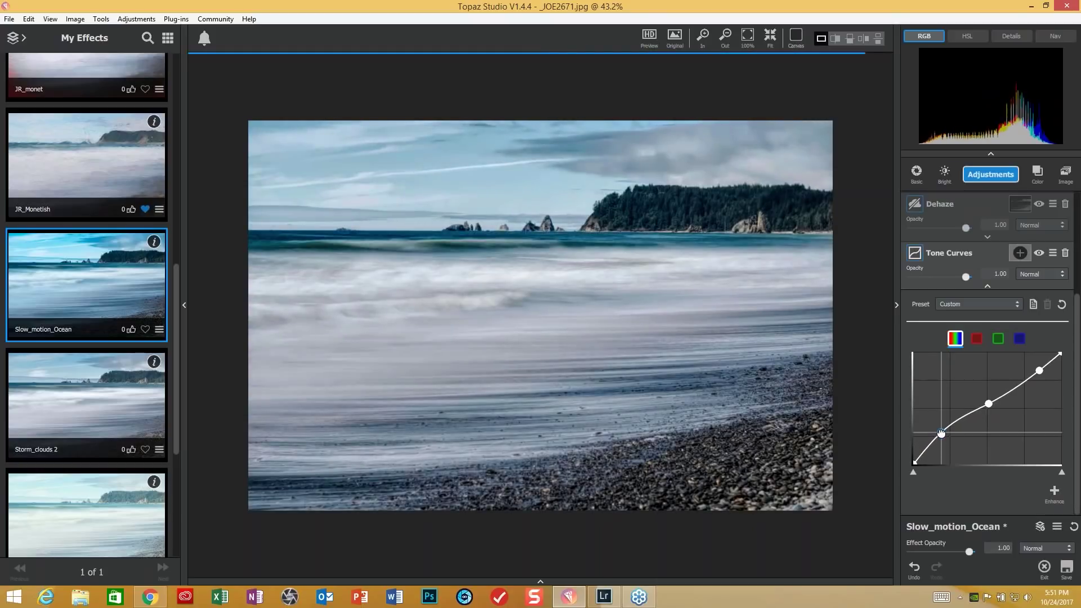
{"action": "left_click_drag", "start_coordinate": [941, 433], "coordinate": [945, 442]}
{"action": "left_click_drag", "start_coordinate": [989, 404], "coordinate": [988, 408]}
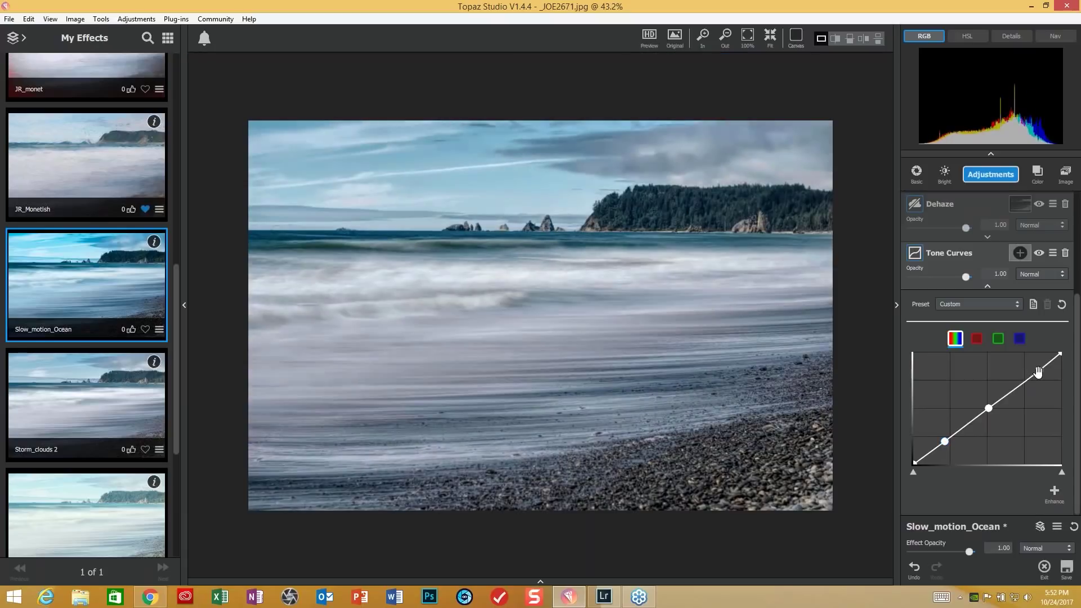
{"action": "left_click_drag", "start_coordinate": [989, 409], "coordinate": [991, 410]}
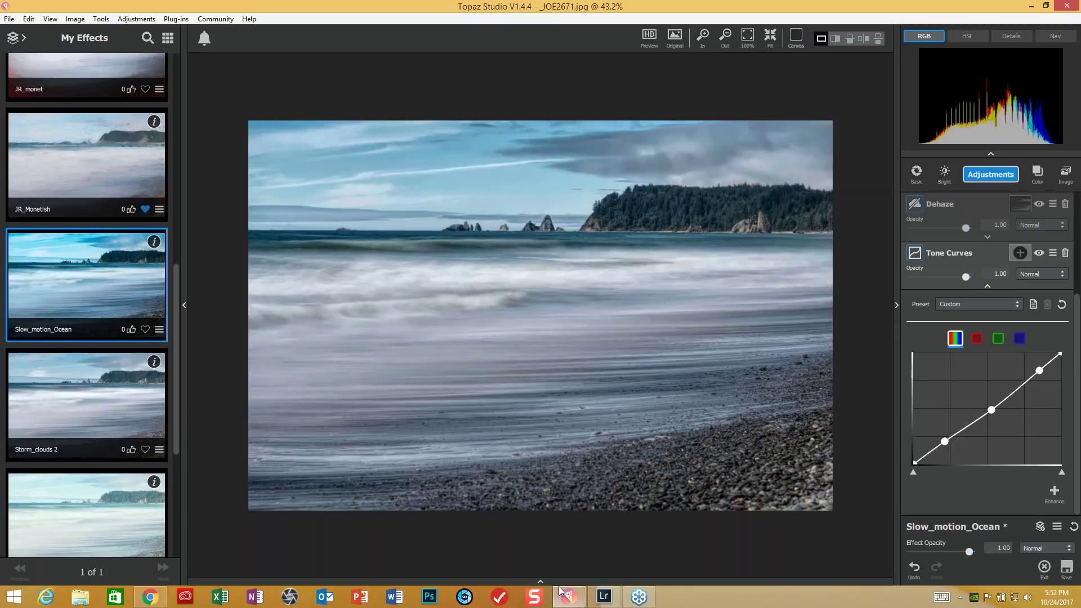
Switch to the beach grass photo _JOE0936.jpg and add a Basic Adjustment to it
{"action": "left_click", "coordinate": [541, 584]}
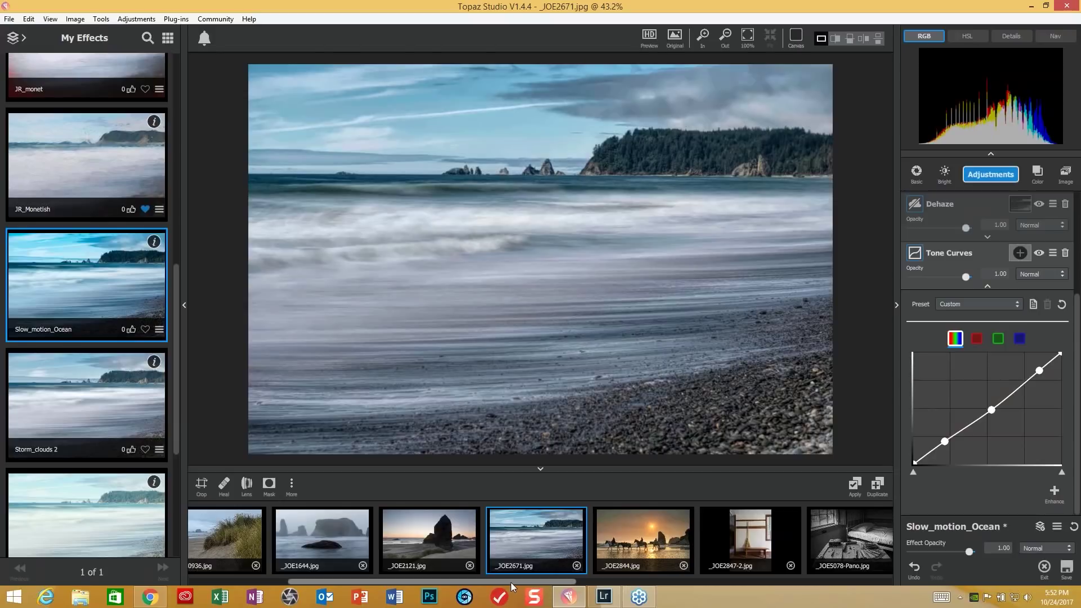
{"action": "left_click", "coordinate": [227, 540]}
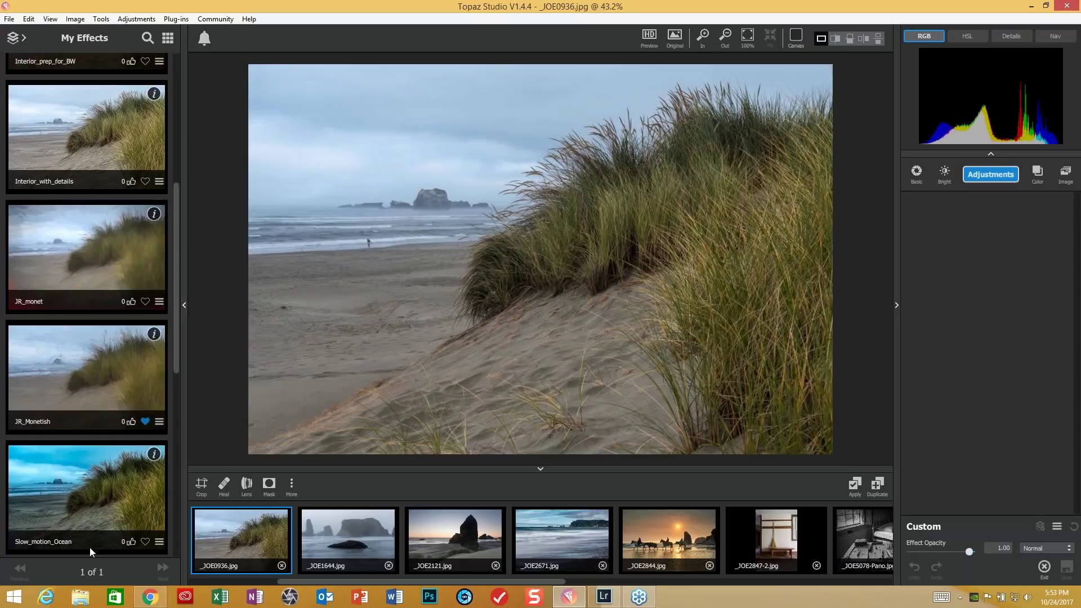
{"action": "left_click", "coordinate": [916, 179]}
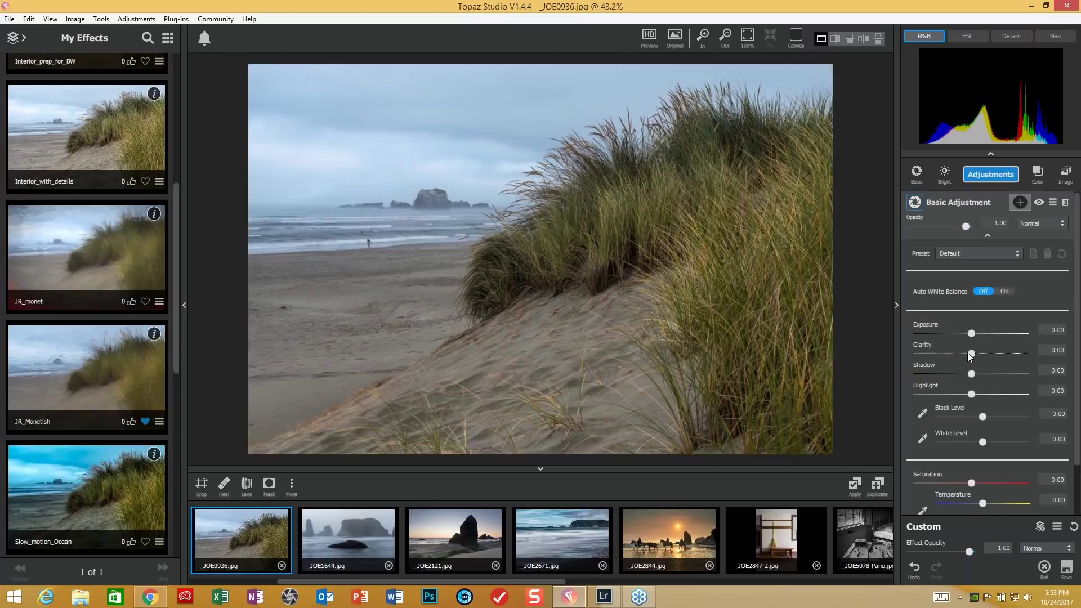
Set the Basic Adjustment Exposure to 0.04 and Clarity to 0.15
{"action": "left_click", "coordinate": [971, 332]}
{"action": "mouse_move", "coordinate": [971, 333]}
{"action": "left_mouse_down"}
{"action": "mouse_move", "coordinate": [943, 332]}
{"action": "mouse_move", "coordinate": [974, 334]}
{"action": "left_mouse_up"}
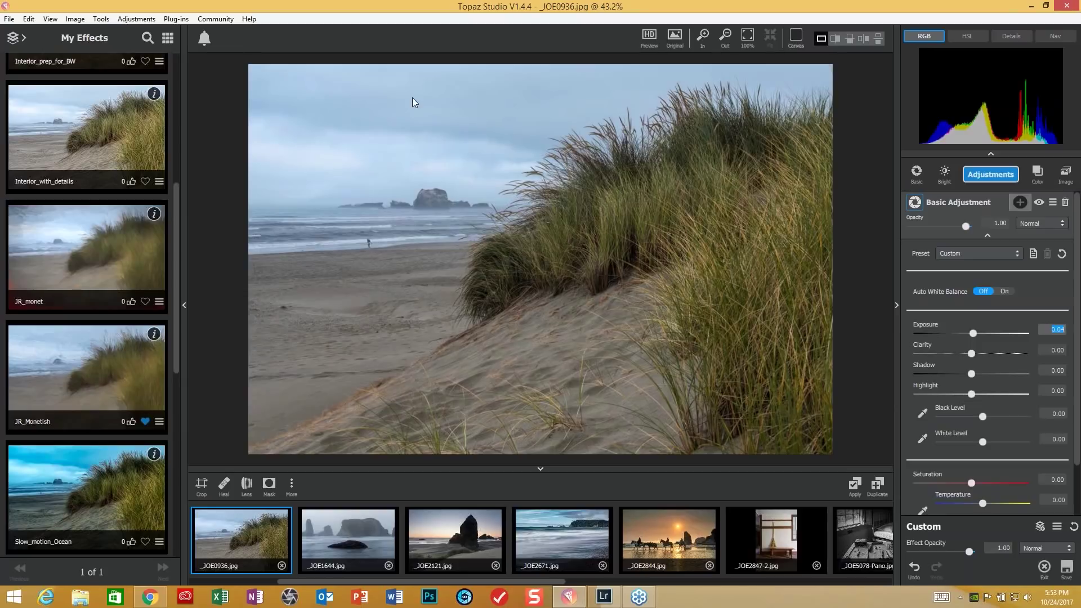
{"action": "left_click_drag", "start_coordinate": [971, 353], "coordinate": [978, 351]}
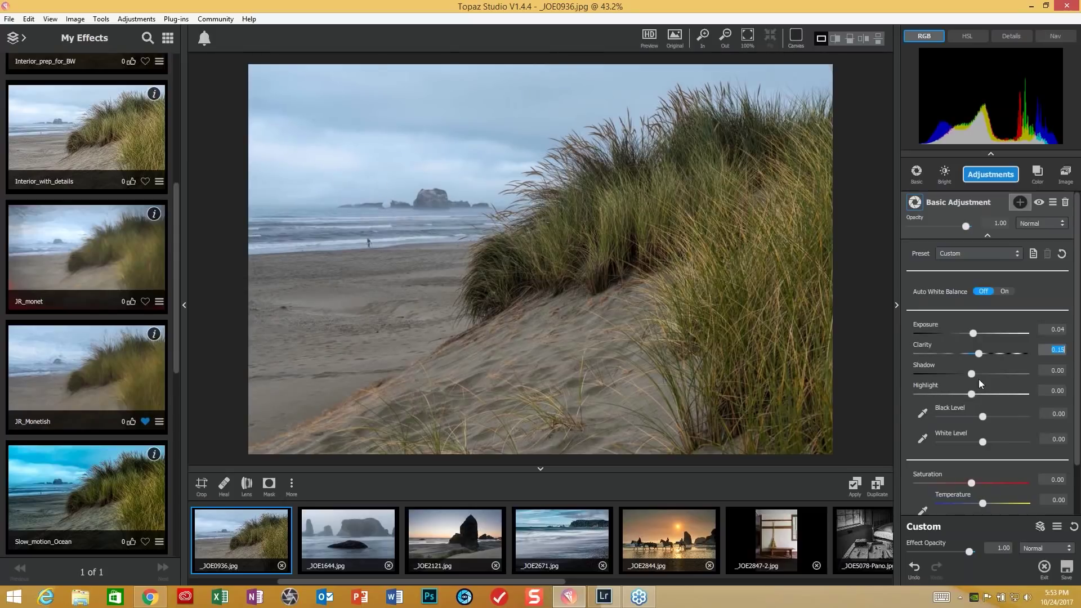
Set the Basic Adjustment Shadow to 0.13, Highlight to -0.32 and Black Level to 0.03
{"action": "left_click_drag", "start_coordinate": [972, 375], "coordinate": [979, 377]}
{"action": "left_click_drag", "start_coordinate": [968, 394], "coordinate": [951, 391]}
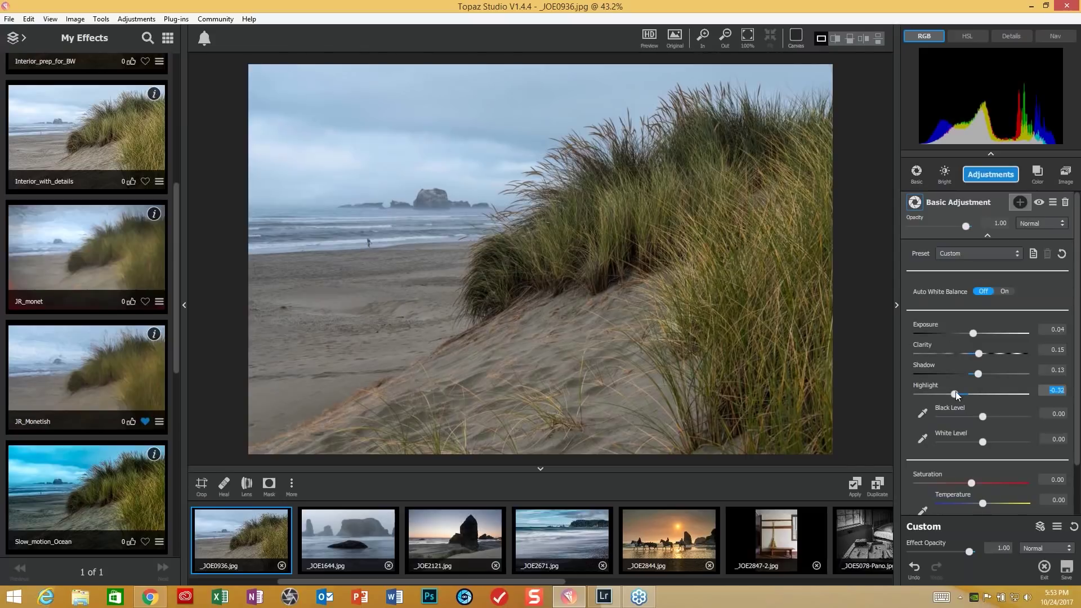
{"action": "left_click", "coordinate": [983, 418]}
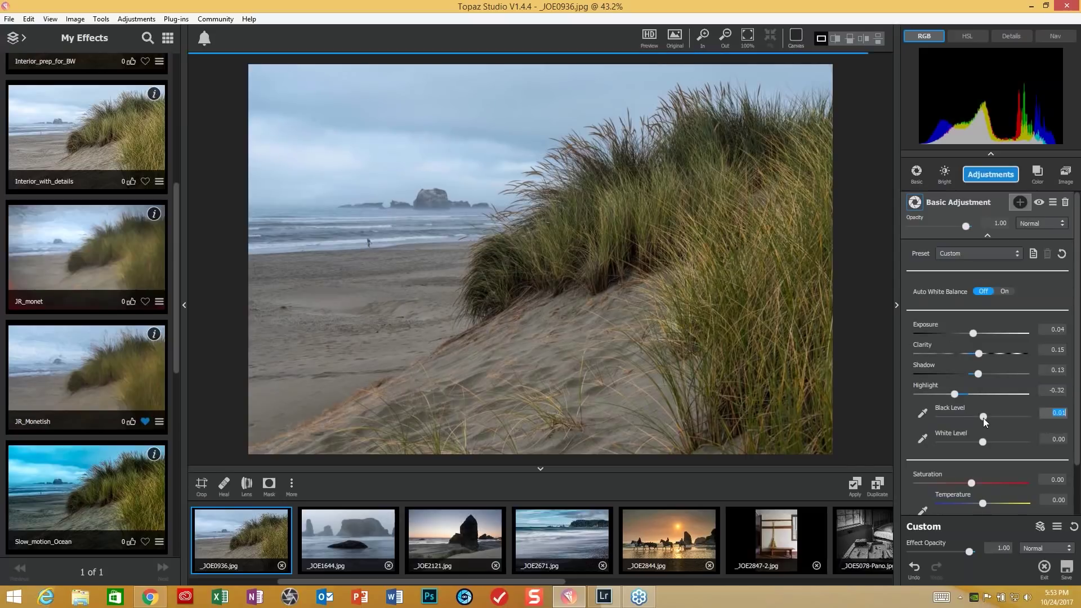
{"action": "left_click_drag", "start_coordinate": [983, 417], "coordinate": [983, 417]}
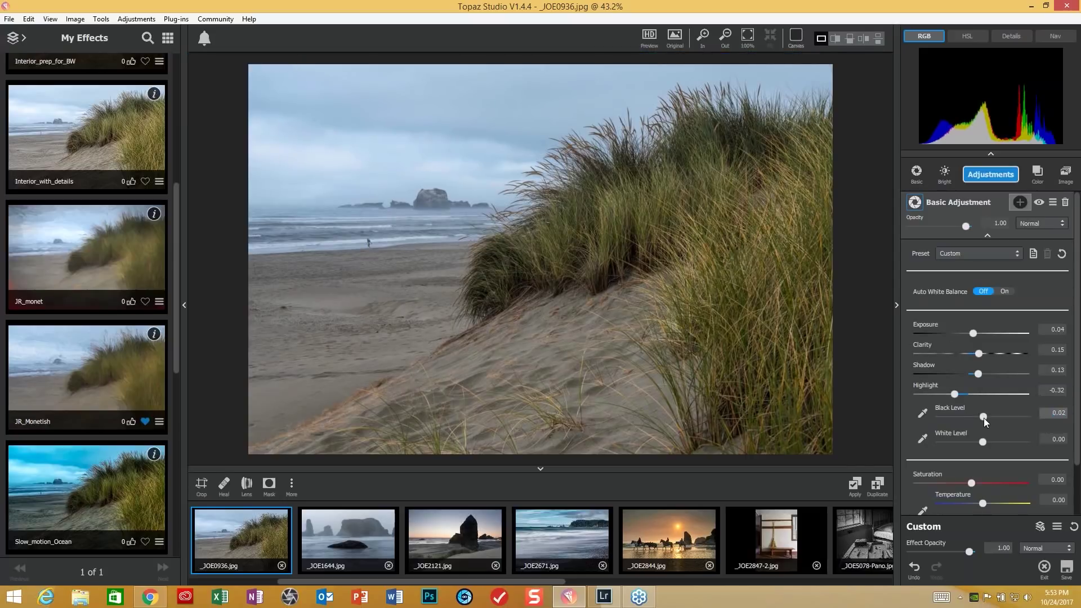
{"action": "left_click", "coordinate": [985, 420]}
{"action": "scroll", "coordinate": [975, 488], "scroll_direction": "down", "scroll_amount": 1}
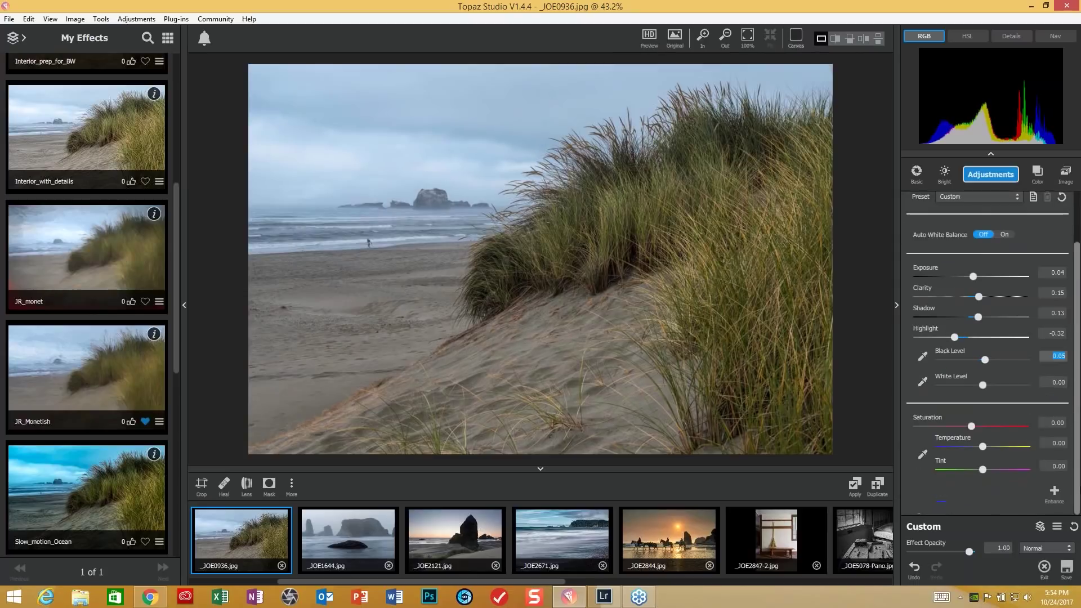
Add a Precision Contrast adjustment with Micro 0.29, Low 0.28, Medium 0.06 and High -0.03
{"action": "left_click", "coordinate": [133, 20]}
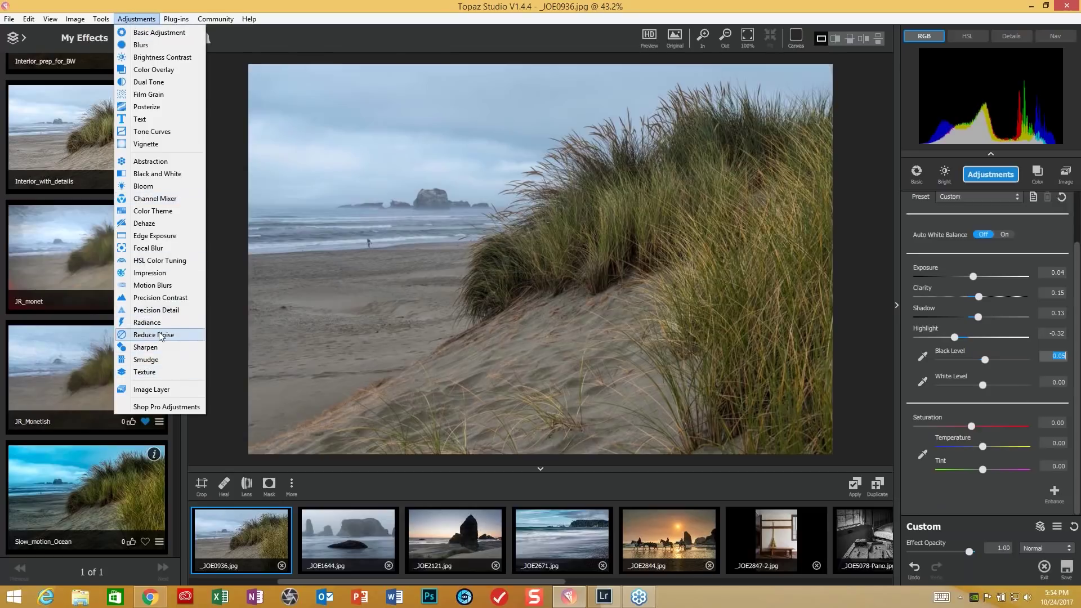
{"action": "left_click", "coordinate": [167, 298]}
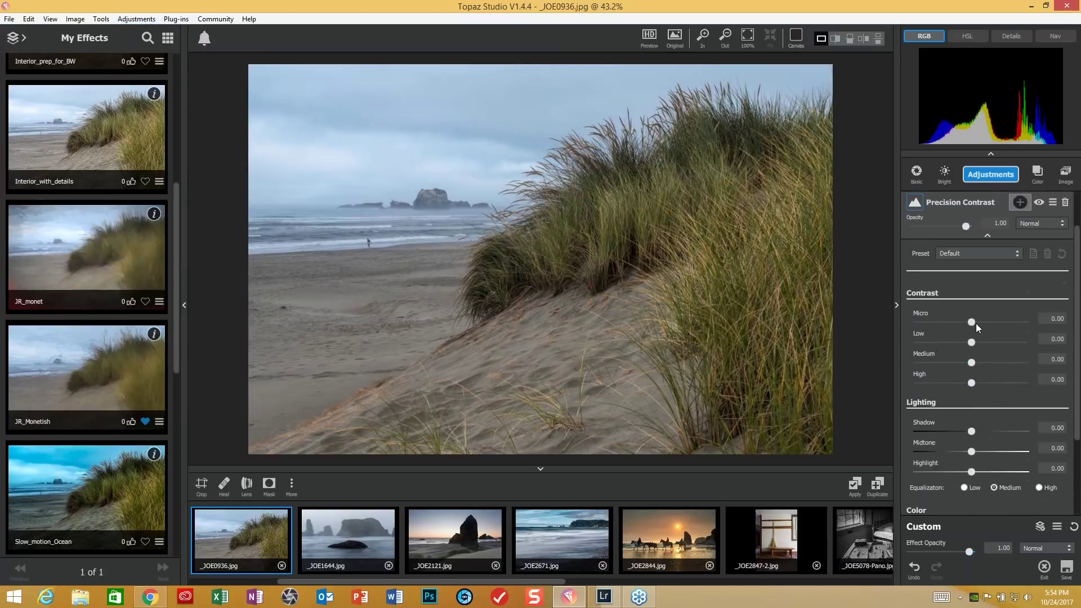
{"action": "mouse_move", "coordinate": [974, 322]}
{"action": "left_mouse_down"}
{"action": "mouse_move", "coordinate": [984, 321]}
{"action": "mouse_move", "coordinate": [970, 341]}
{"action": "mouse_move", "coordinate": [986, 343]}
{"action": "mouse_move", "coordinate": [984, 323]}
{"action": "left_mouse_up"}
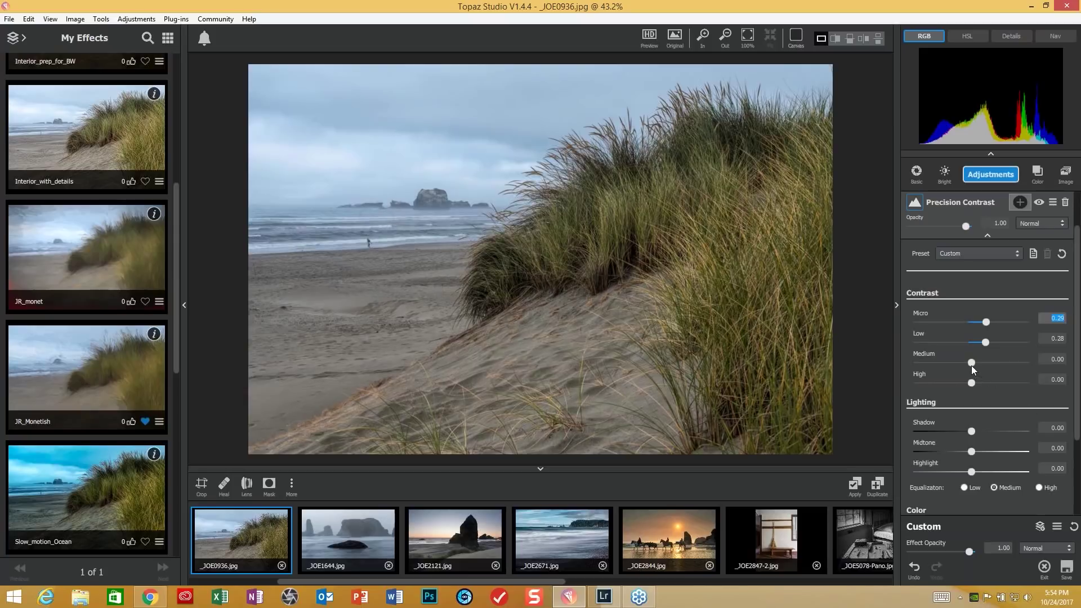
{"action": "key", "text": "Tab"}
{"action": "key", "text": "Tab"}
{"action": "left_click_drag", "start_coordinate": [974, 367], "coordinate": [976, 367]}
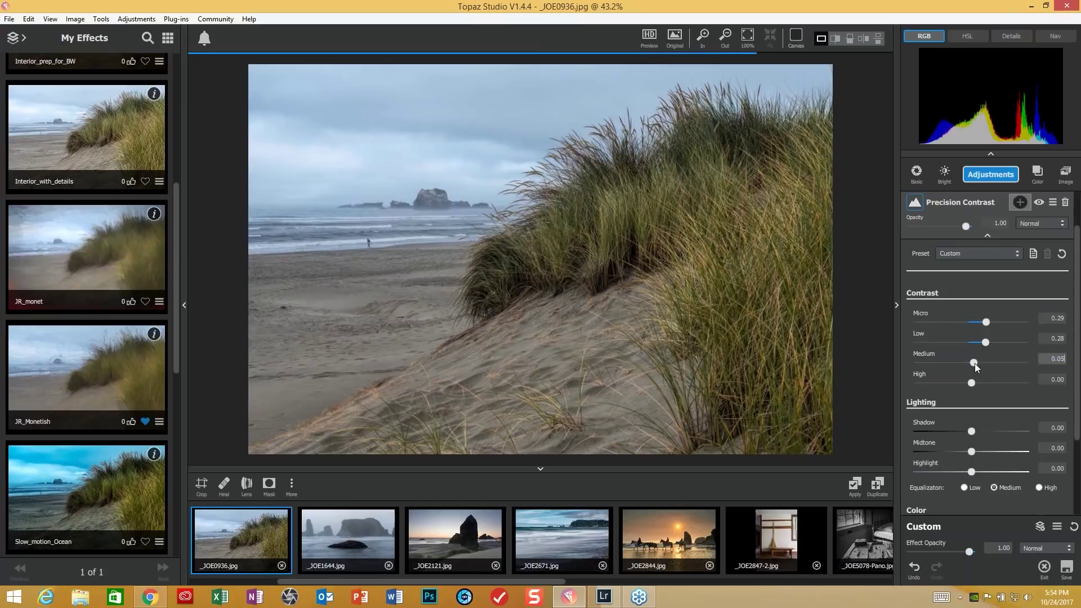
{"action": "mouse_move", "coordinate": [974, 366]}
{"action": "left_mouse_down"}
{"action": "mouse_move", "coordinate": [953, 366]}
{"action": "mouse_move", "coordinate": [984, 365]}
{"action": "mouse_move", "coordinate": [969, 382]}
{"action": "left_mouse_up"}
Set the Precision Contrast lighting to Shadow 0.22, Midtone 0.06 and Highlight 0.10
{"action": "left_click_drag", "start_coordinate": [972, 431], "coordinate": [983, 430]}
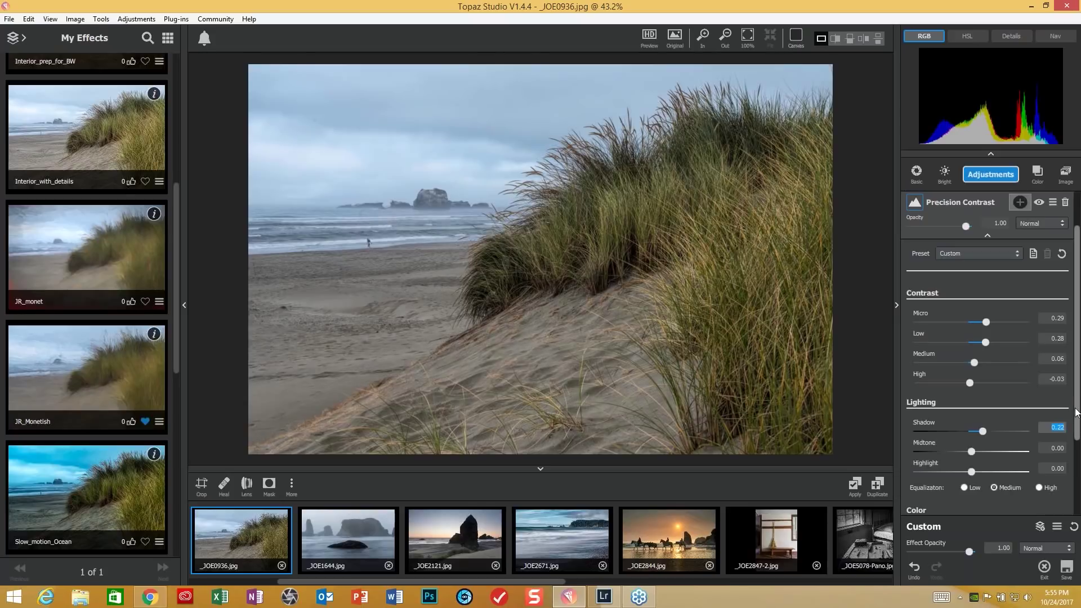
{"action": "scroll", "coordinate": [1018, 383], "scroll_direction": "down", "scroll_amount": 3}
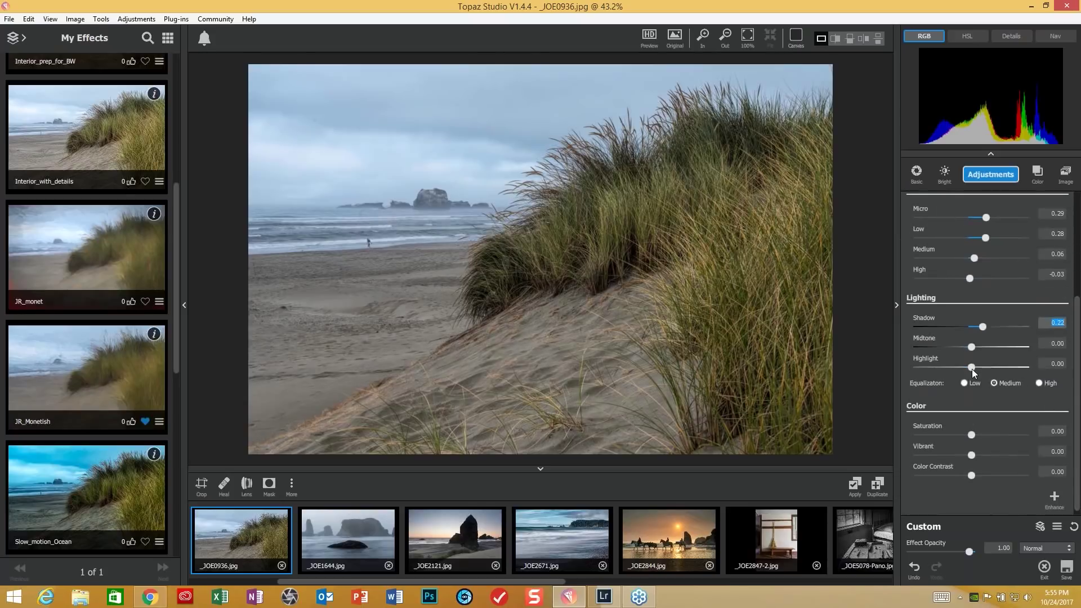
{"action": "left_click_drag", "start_coordinate": [973, 367], "coordinate": [981, 367]}
{"action": "left_click_drag", "start_coordinate": [981, 367], "coordinate": [974, 348]}
{"action": "left_click", "coordinate": [977, 367]}
{"action": "left_click_drag", "start_coordinate": [977, 367], "coordinate": [976, 367]}
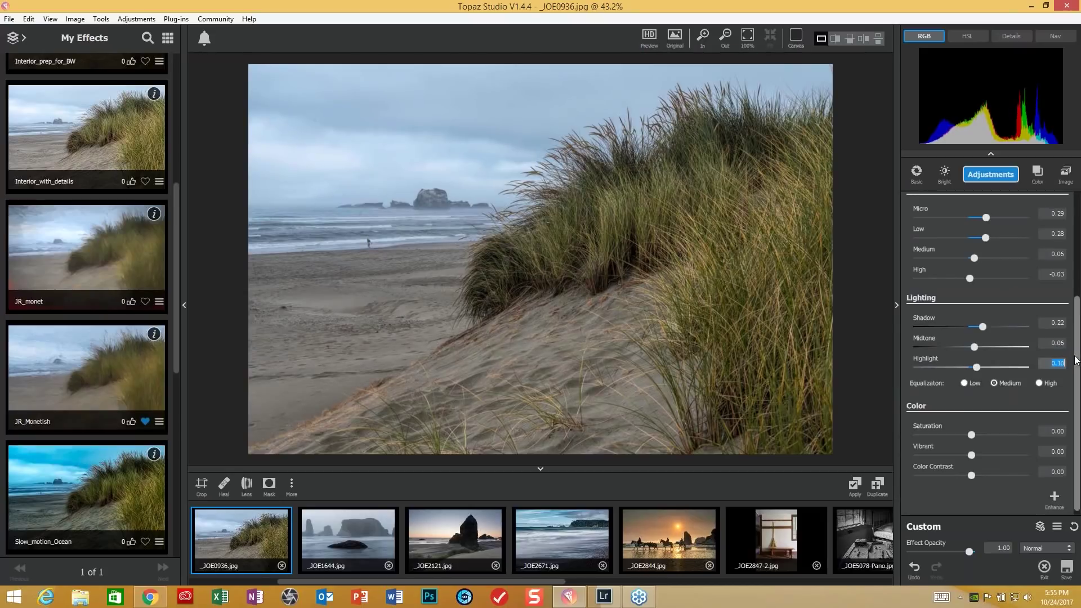
{"action": "left_click_drag", "start_coordinate": [1078, 366], "coordinate": [1078, 411]}
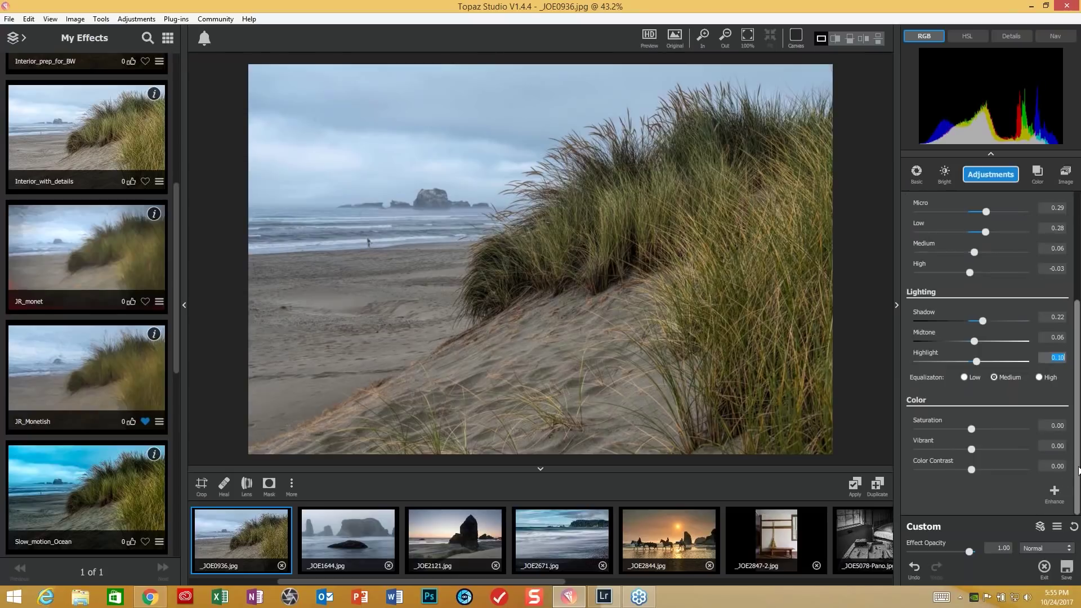
Send the photo to the Topaz Simplify 4 plug-in and apply the Edge and Detail Boost preset
{"action": "left_click", "coordinate": [165, 19]}
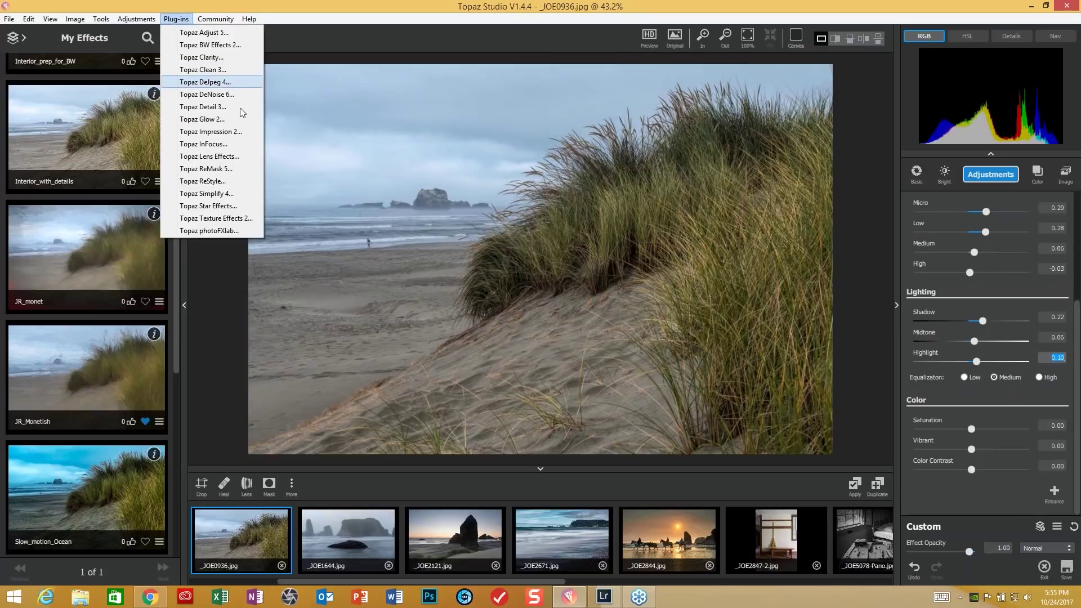
{"action": "left_click", "coordinate": [214, 195]}
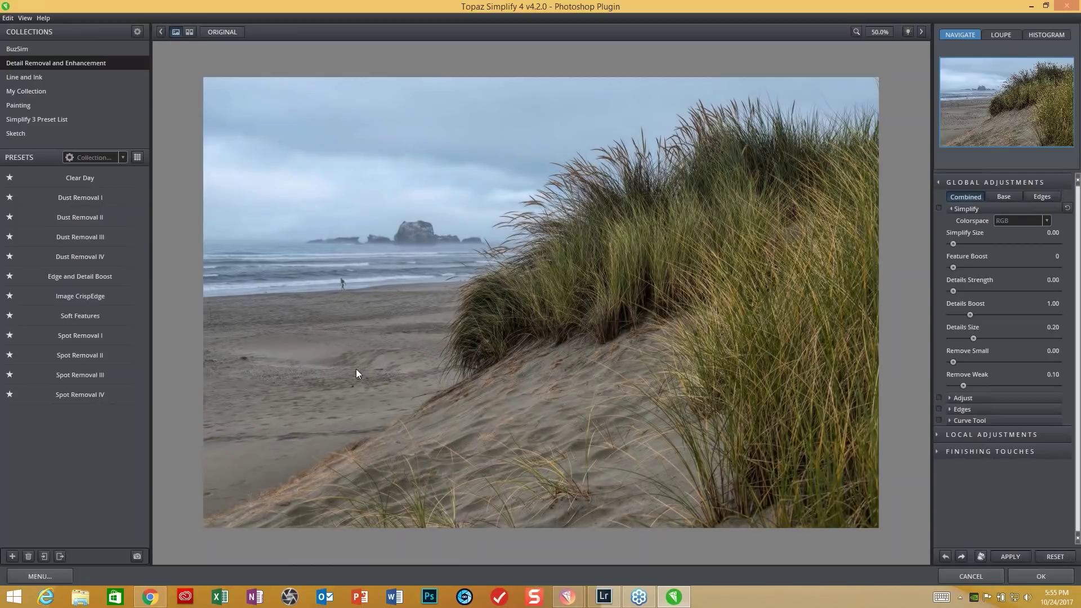
{"action": "mouse_move", "coordinate": [84, 281]}
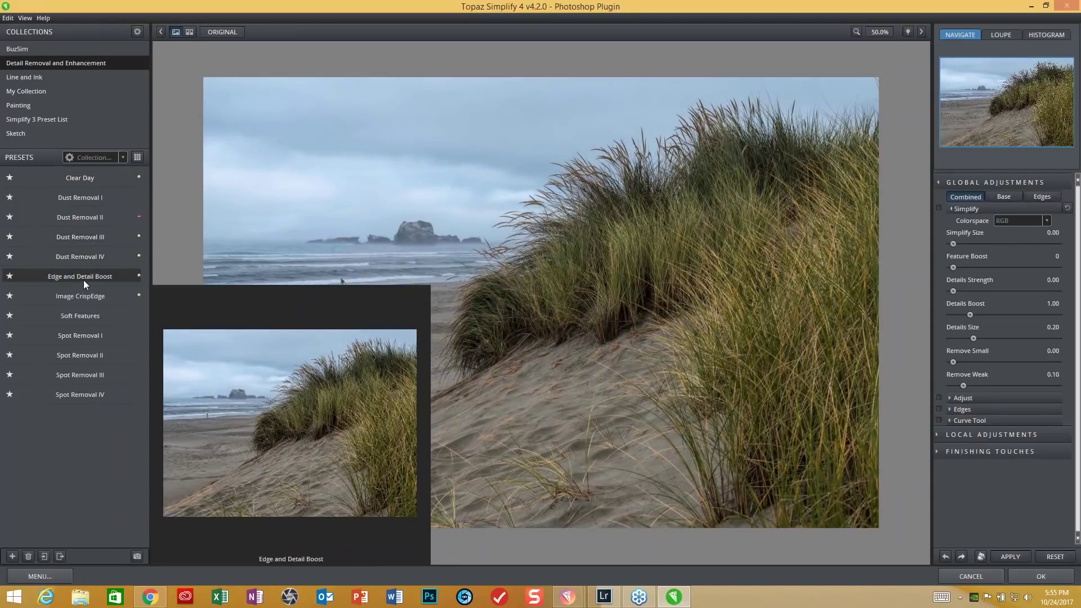
{"action": "left_click", "coordinate": [84, 279]}
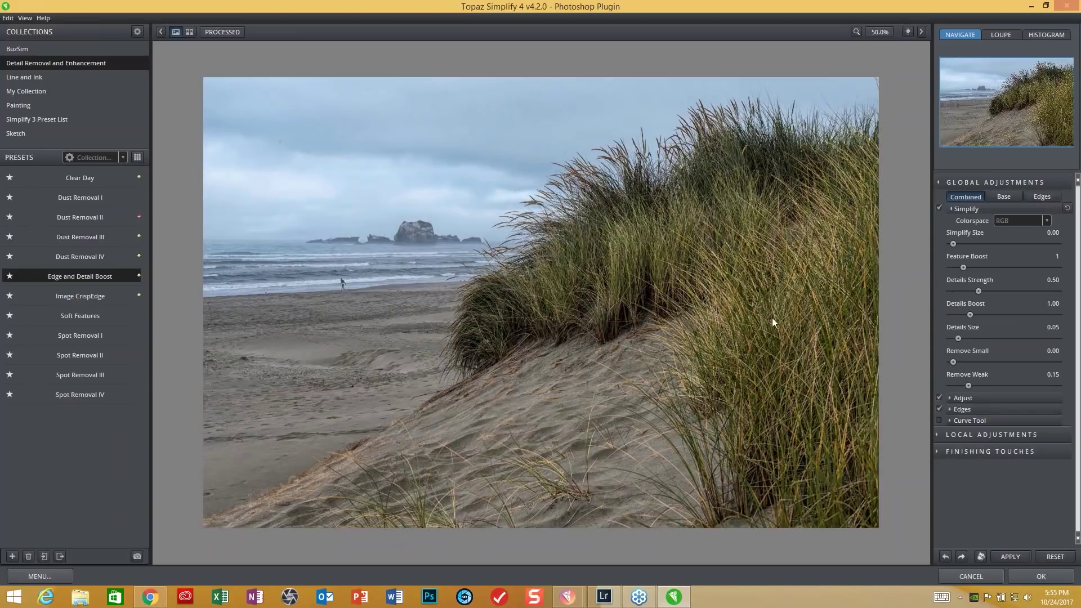
In the edges-only preview, set Edge Strength to 0.85 and Simplify Edge to 0.16, and return to the combined view
{"action": "left_click", "coordinate": [1043, 197]}
{"action": "left_click", "coordinate": [950, 410]}
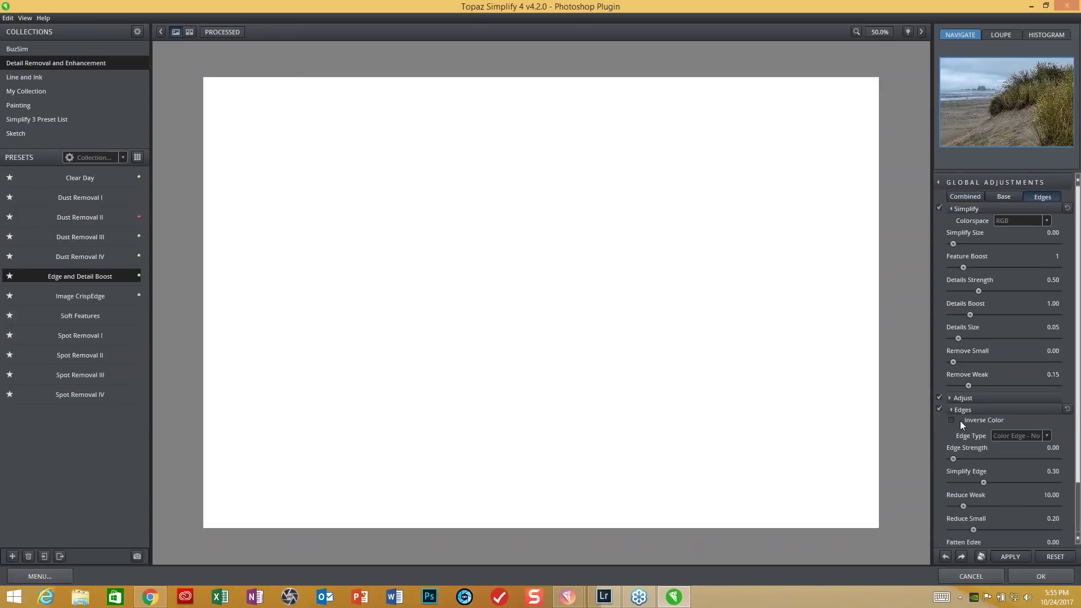
{"action": "left_click", "coordinate": [962, 459]}
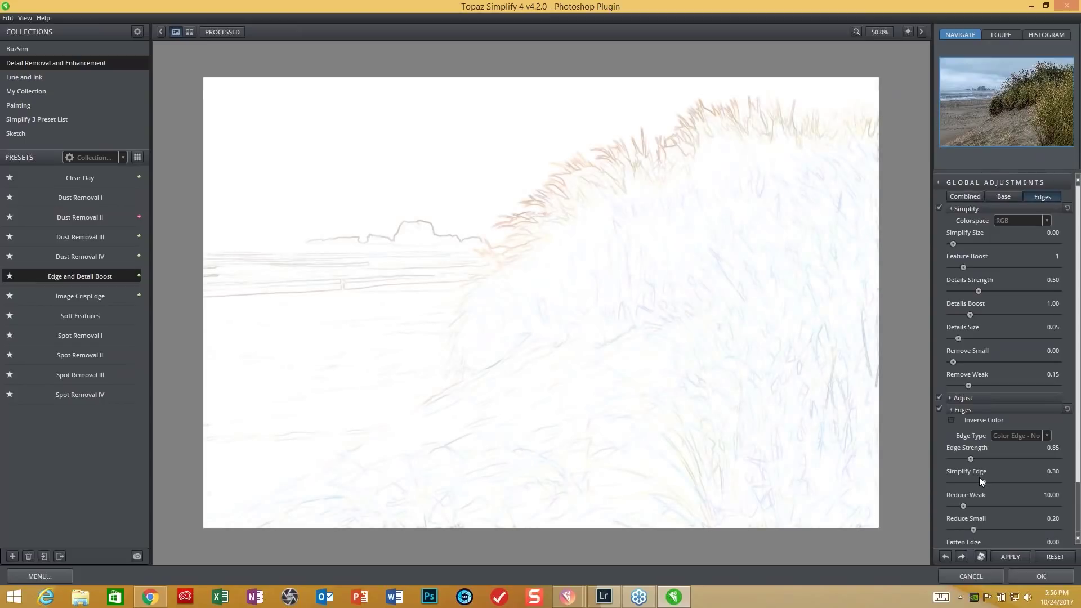
{"action": "left_click_drag", "start_coordinate": [980, 479], "coordinate": [968, 482]}
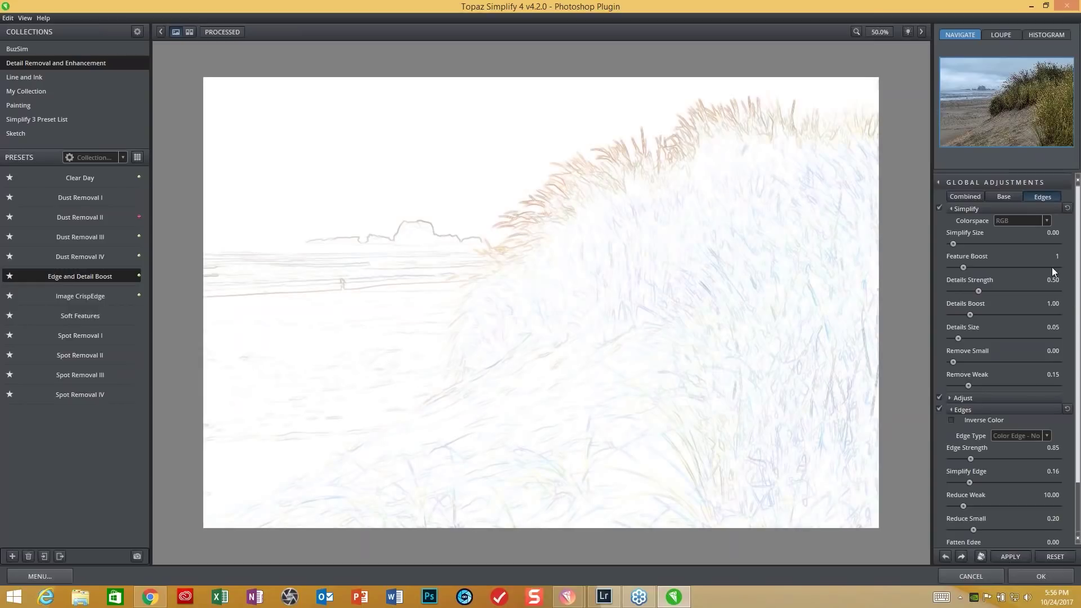
{"action": "left_click", "coordinate": [958, 196]}
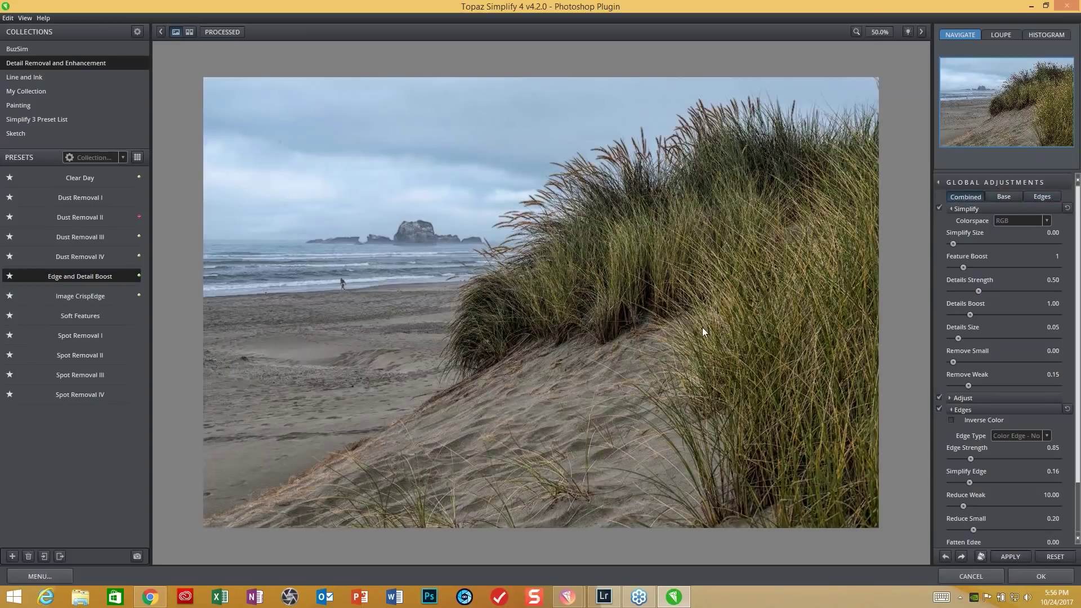
Compare the processed beach grass with the original and accept the Simplify result back into Topaz Studio
{"action": "left_click", "coordinate": [702, 332]}
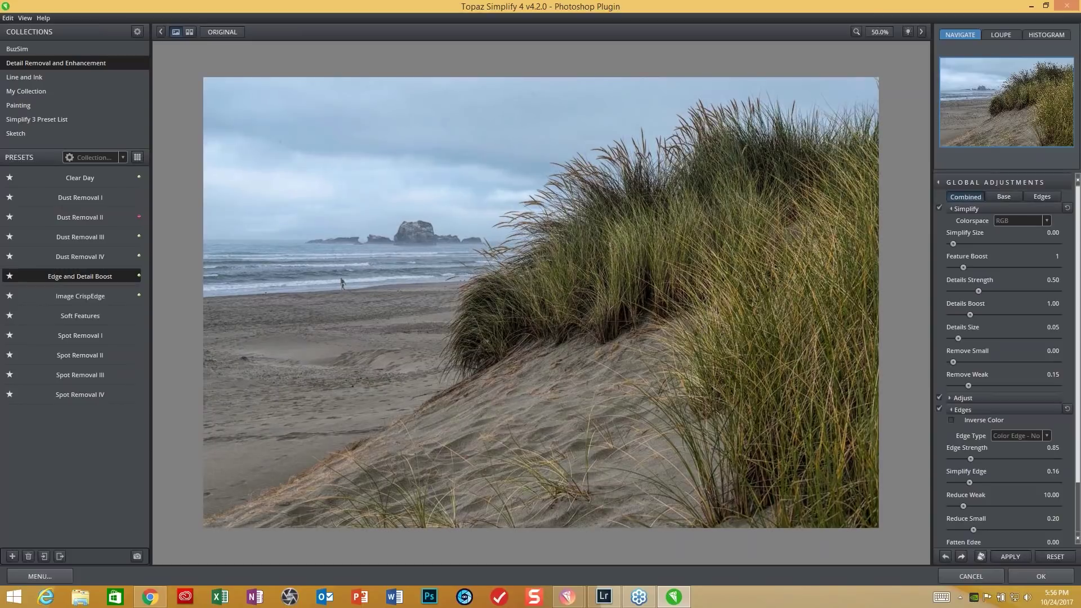
{"action": "left_click", "coordinate": [703, 333]}
{"action": "left_click", "coordinate": [703, 332]}
{"action": "left_click", "coordinate": [702, 332]}
{"action": "left_click", "coordinate": [703, 332]}
{"action": "left_click", "coordinate": [702, 332]}
{"action": "left_click", "coordinate": [703, 332]}
{"action": "left_click", "coordinate": [703, 332]}
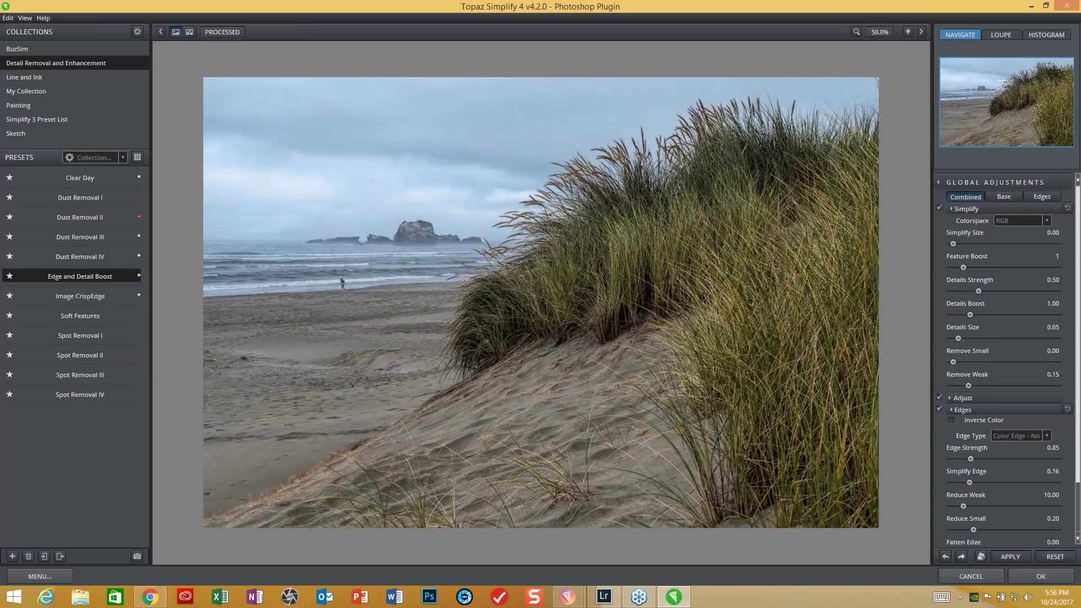
{"action": "left_click", "coordinate": [680, 149]}
{"action": "left_click", "coordinate": [1040, 580]}
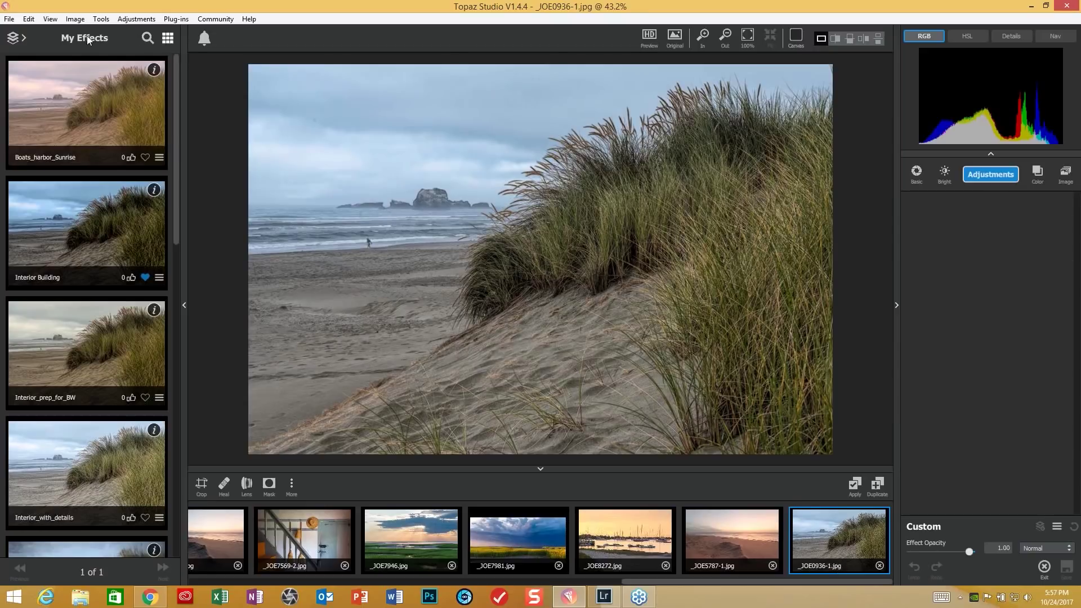
Add a Dehaze adjustment to _JOE0936-1.jpg with Strength 0.12
{"action": "left_click", "coordinate": [135, 19]}
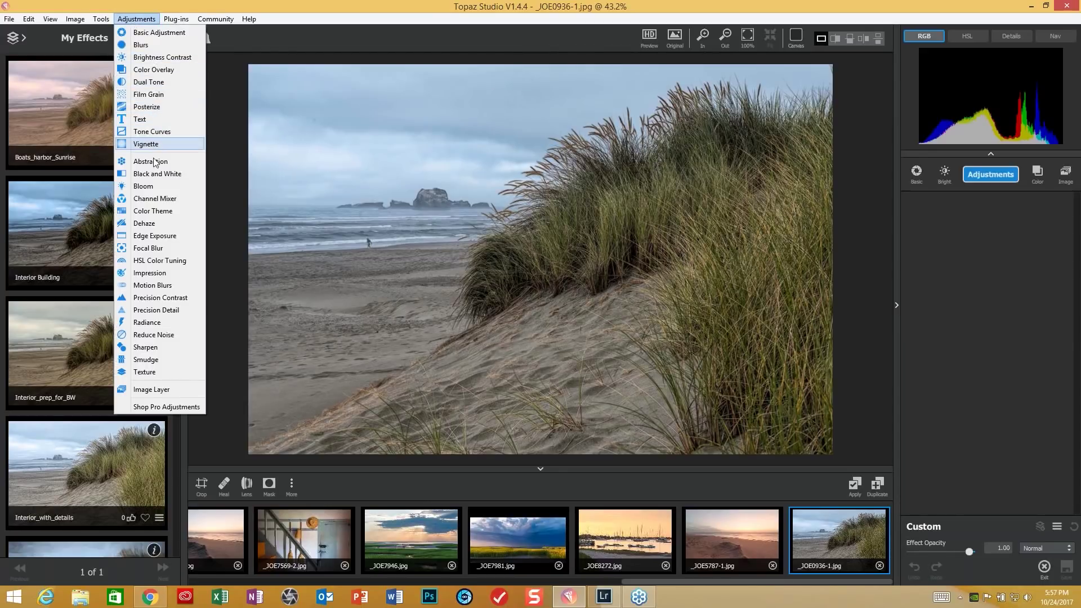
{"action": "left_click", "coordinate": [144, 223]}
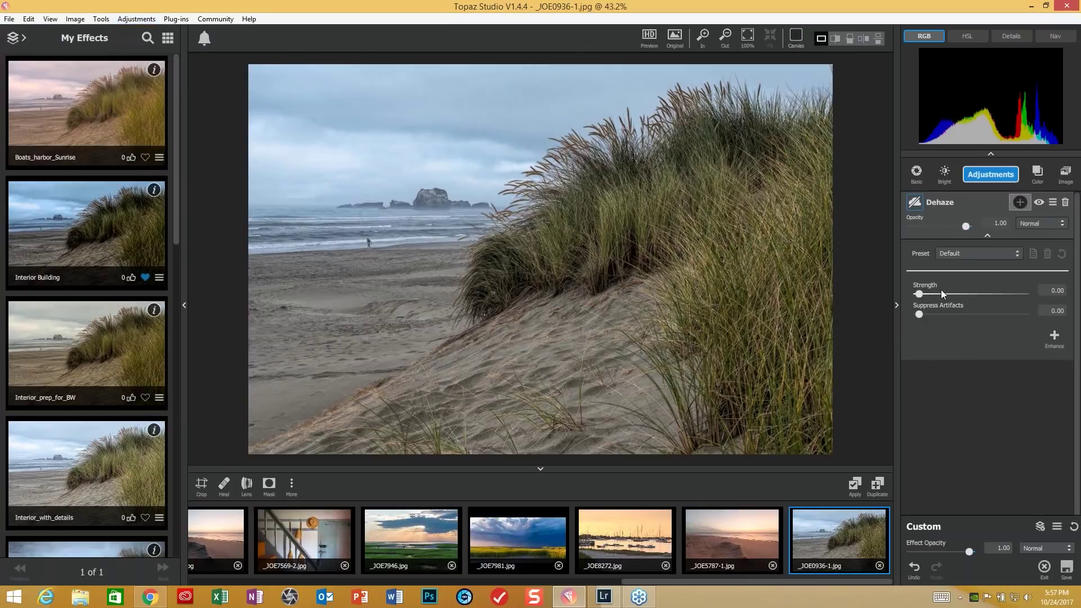
{"action": "left_click_drag", "start_coordinate": [918, 296], "coordinate": [932, 295]}
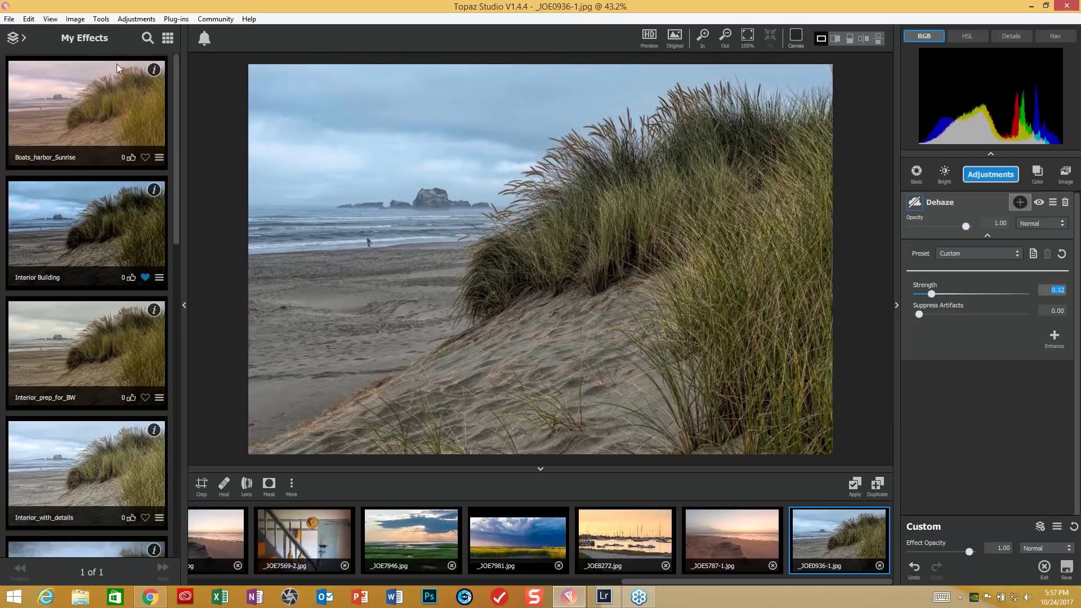
Add a Tone Curves adjustment with highlight and shadow points near the RGB diagonal and a midtone point raised slightly above it
{"action": "left_click", "coordinate": [144, 20]}
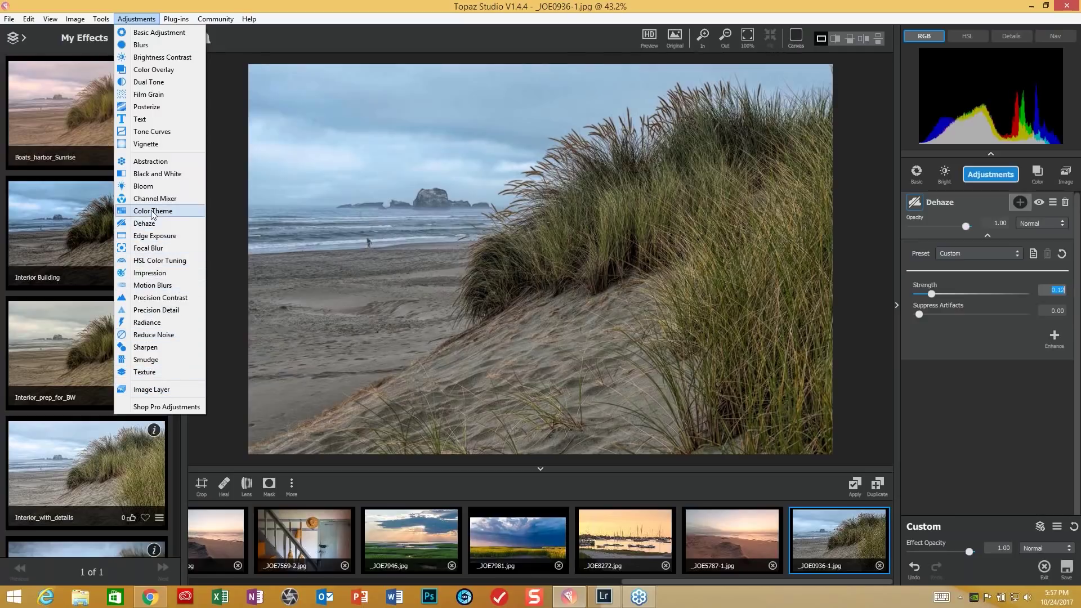
{"action": "left_click", "coordinate": [150, 135]}
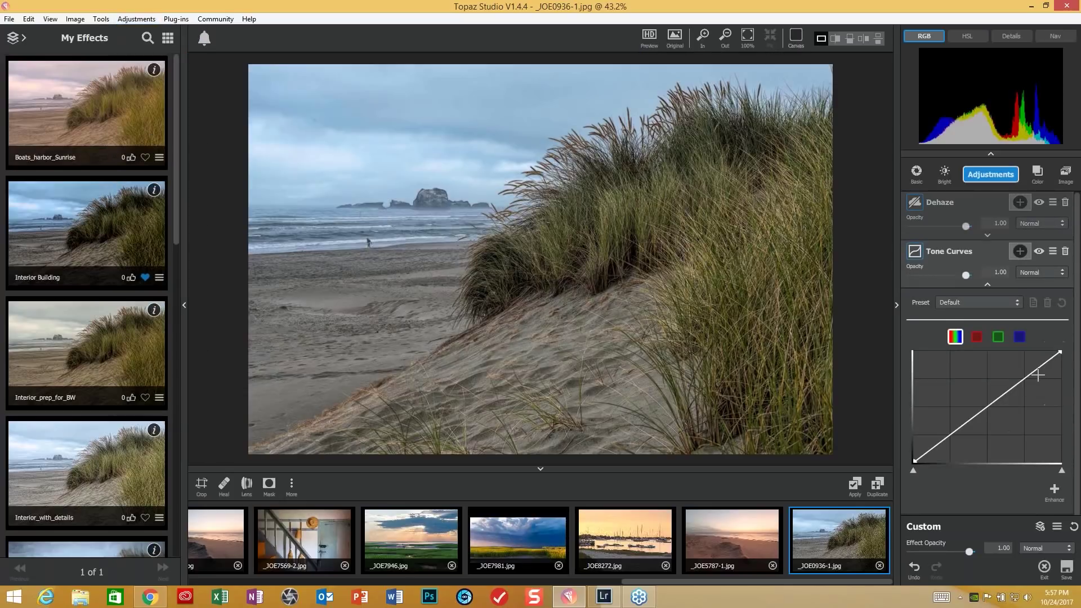
{"action": "left_click", "coordinate": [1035, 369]}
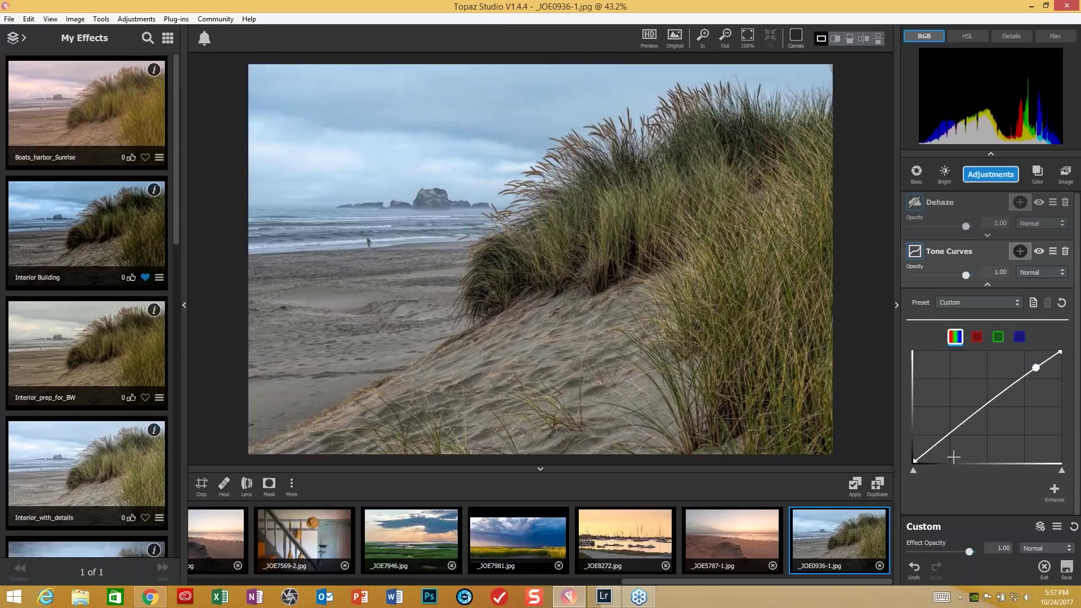
{"action": "left_click", "coordinate": [950, 439]}
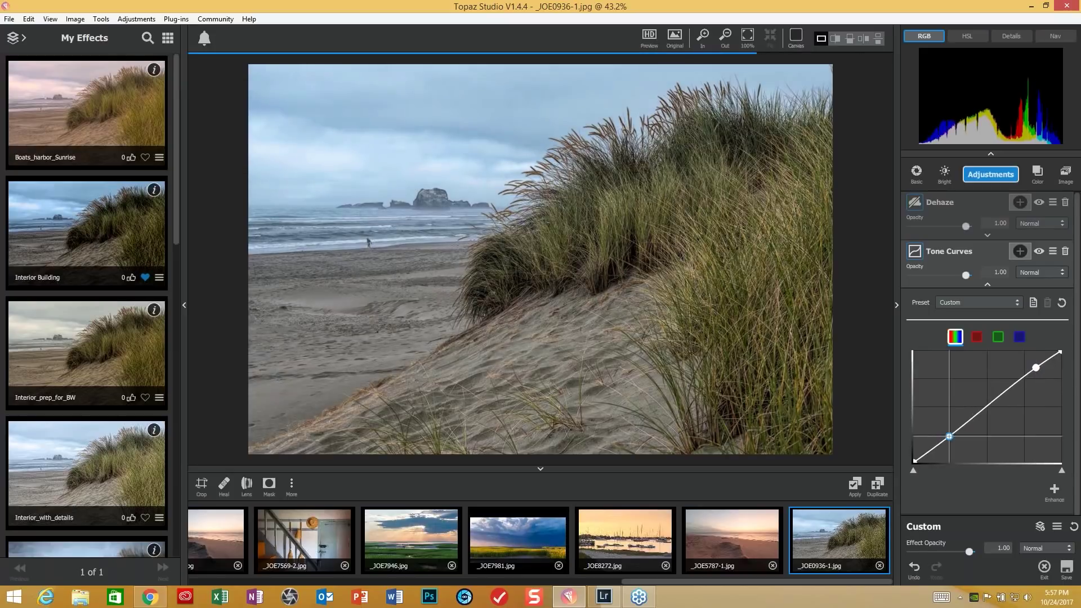
{"action": "left_click", "coordinate": [995, 402]}
{"action": "left_click_drag", "start_coordinate": [995, 402], "coordinate": [993, 396]}
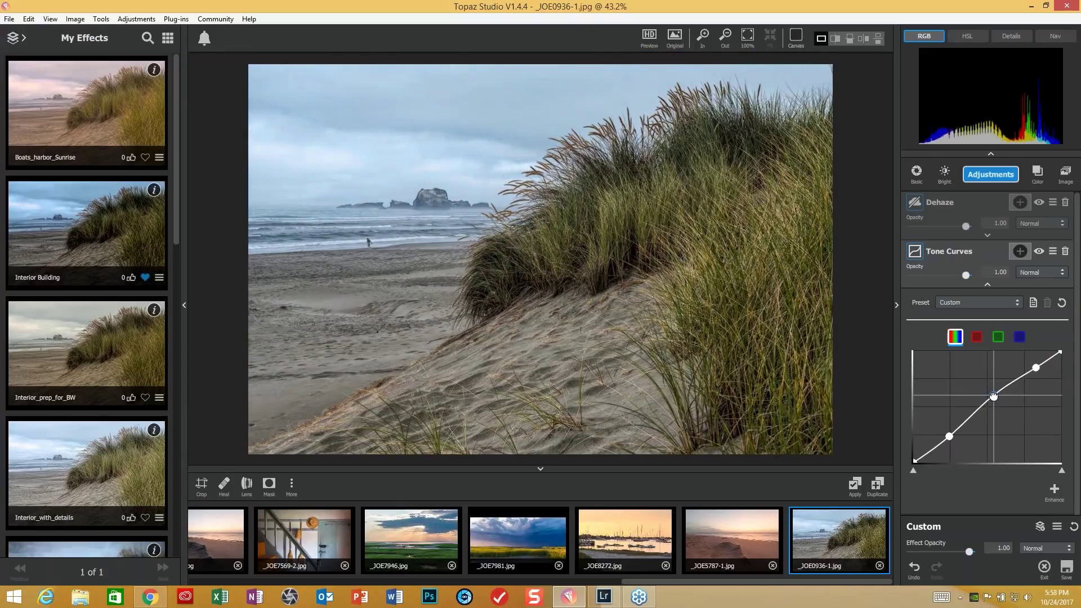
{"action": "left_click_drag", "start_coordinate": [993, 396], "coordinate": [994, 397]}
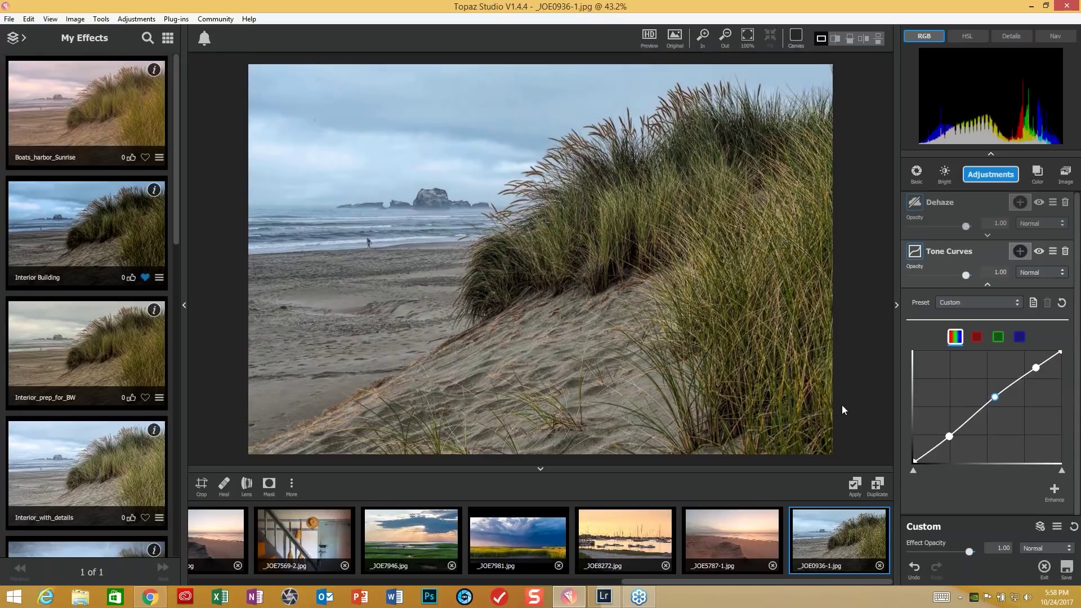